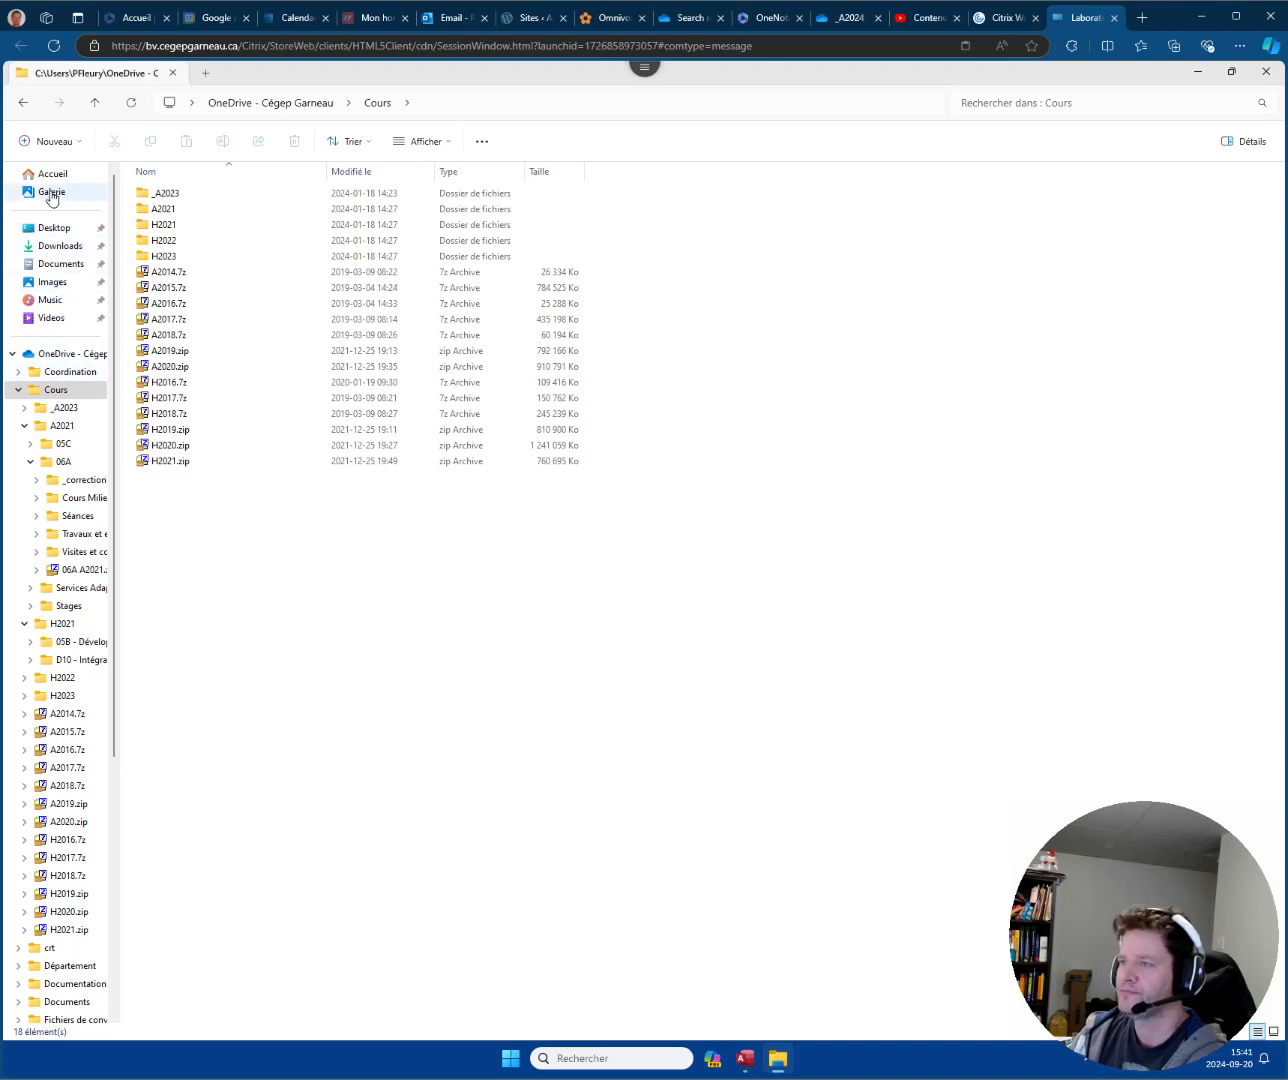
Open the Desktop folder, select the 2024A and 2025H folders together, and clear the selection.
left_click(49, 231)
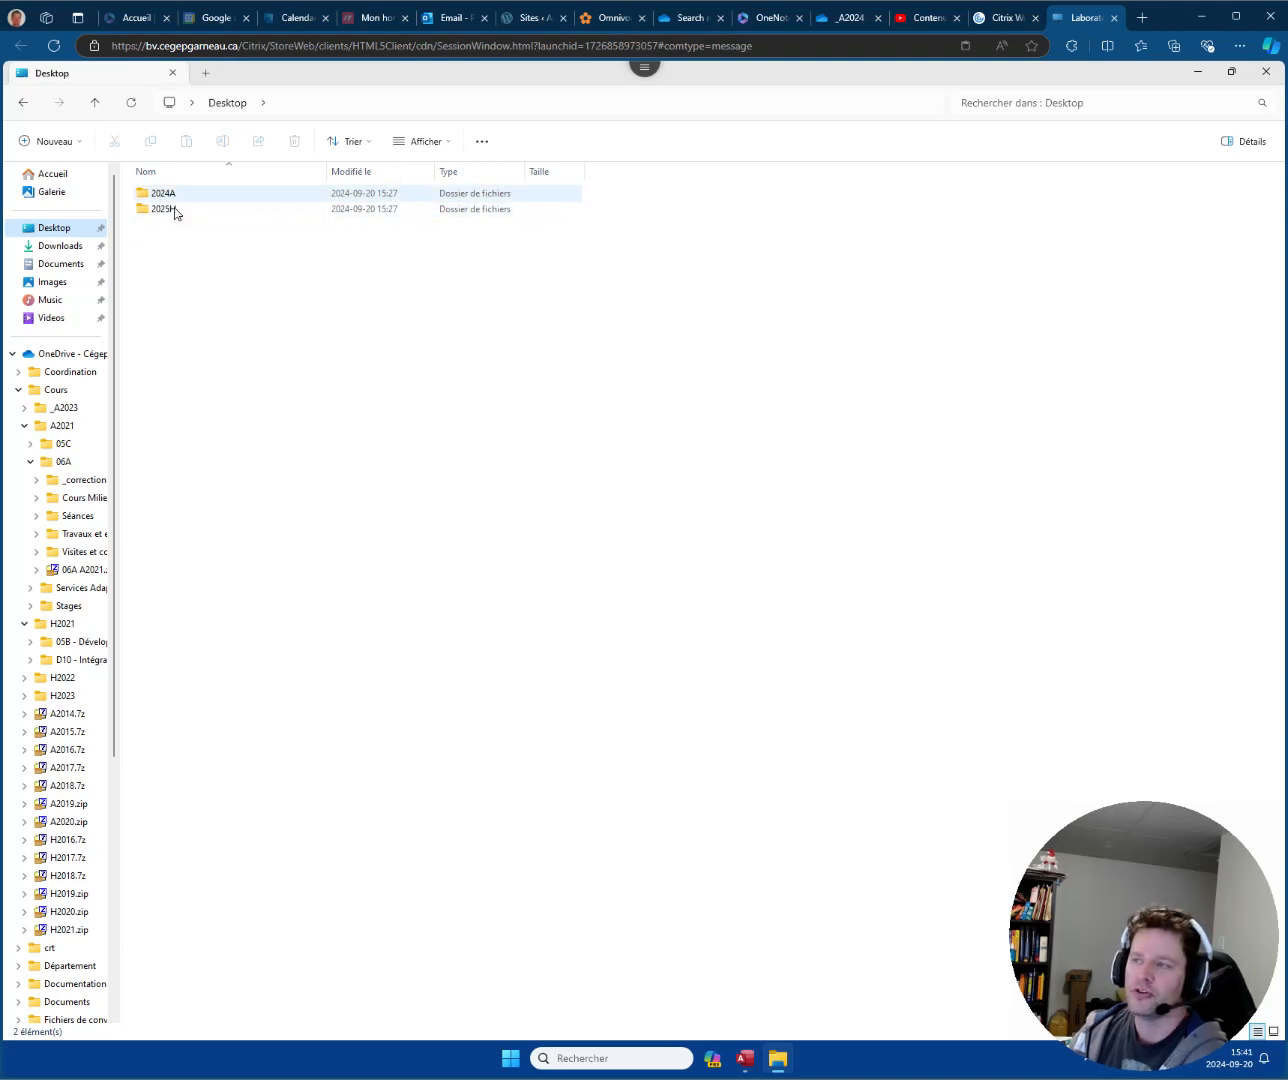
left_click_drag(268, 295, 302, 318)
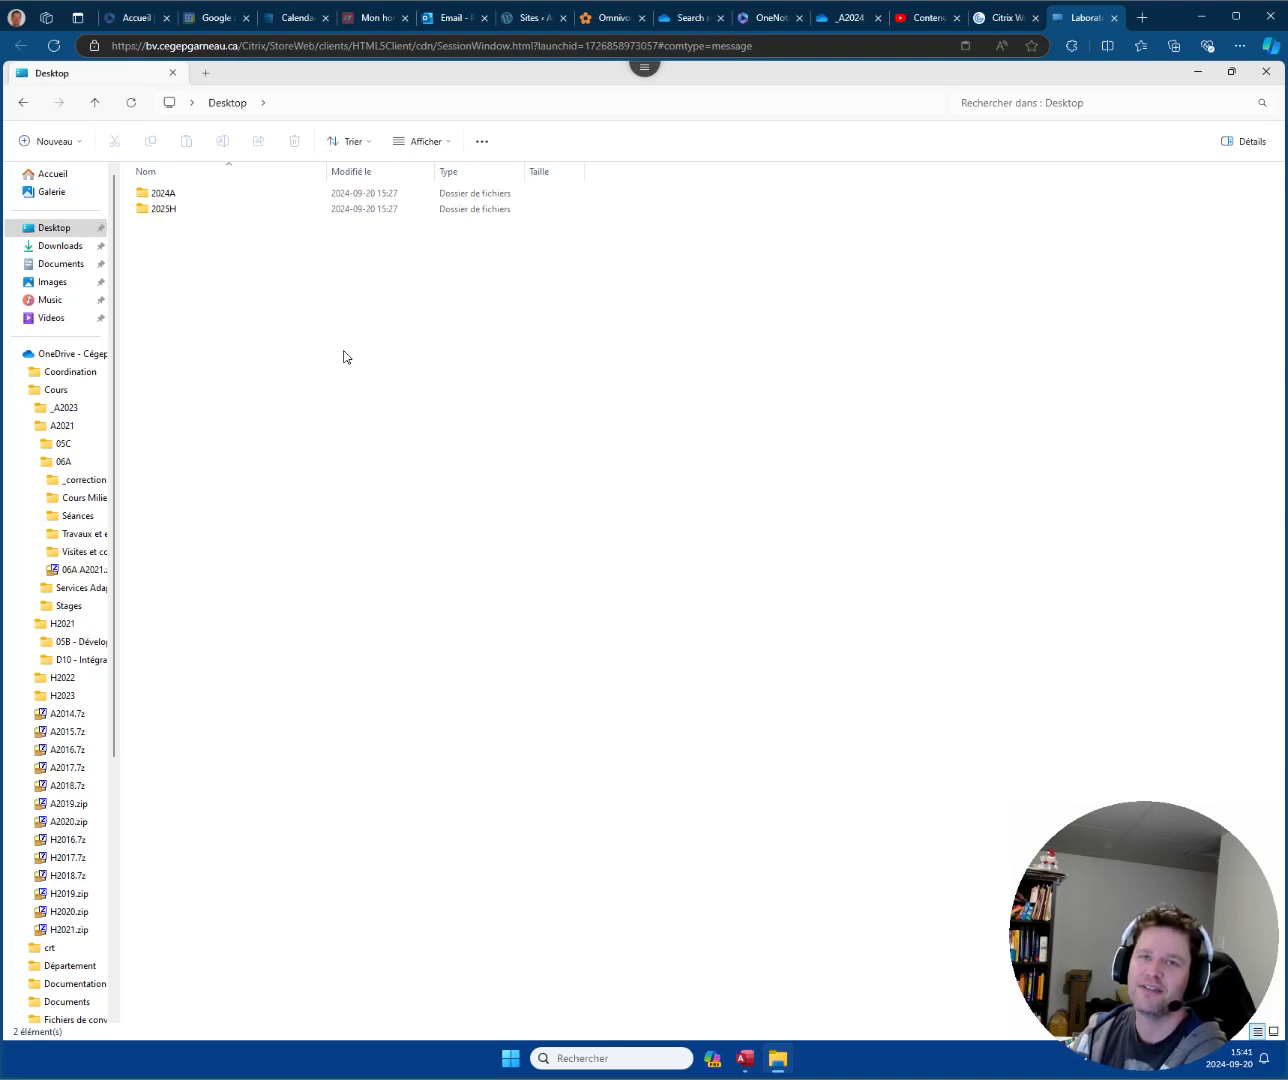
left_click_drag(343, 352, 135, 190)
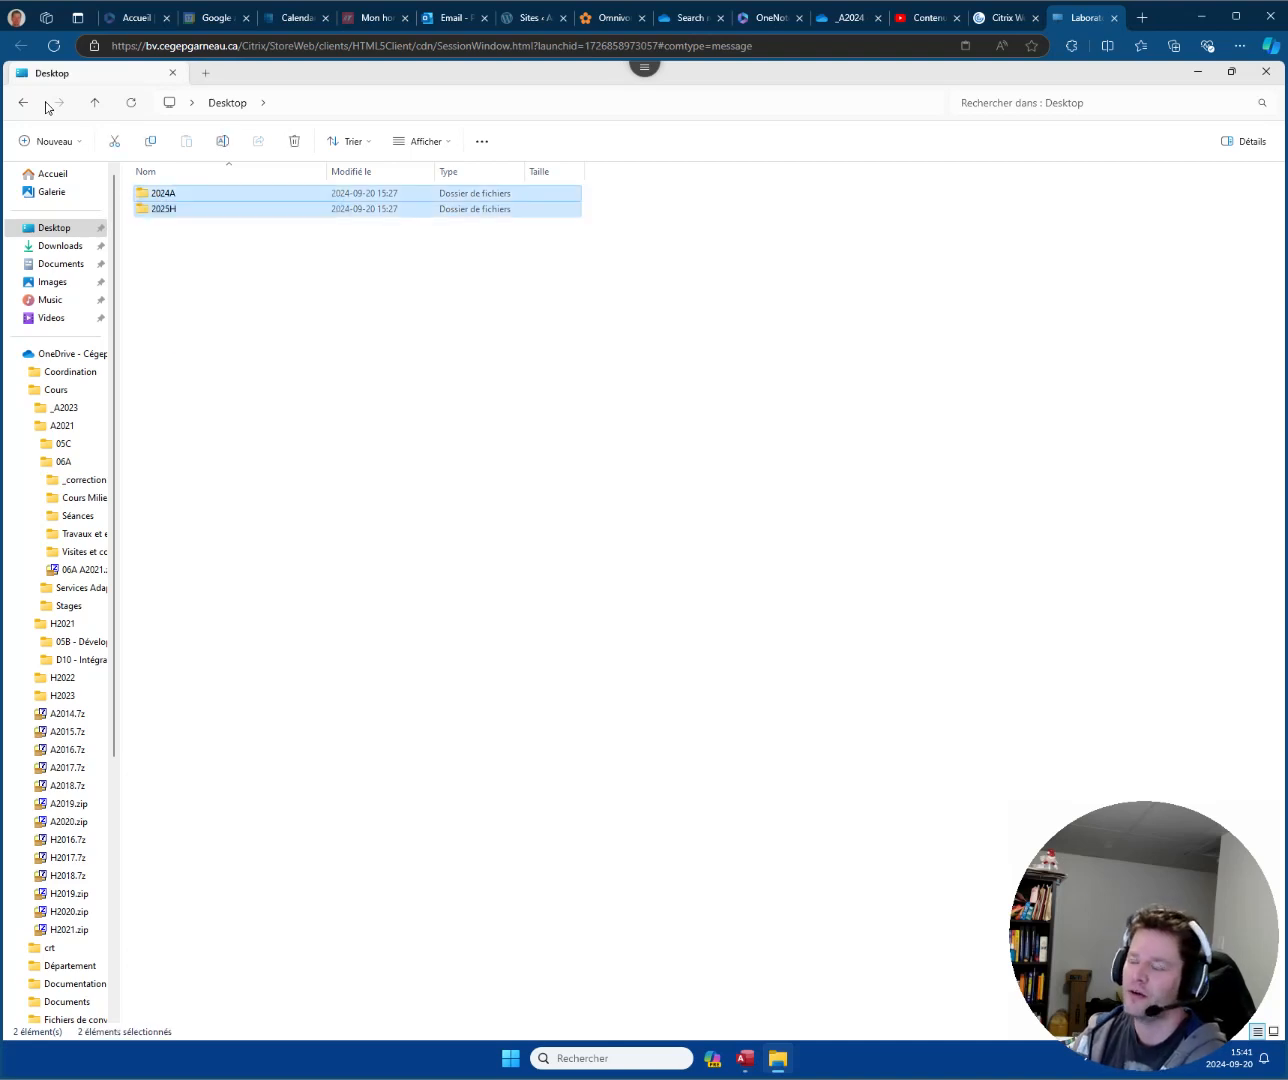
left_click(252, 310)
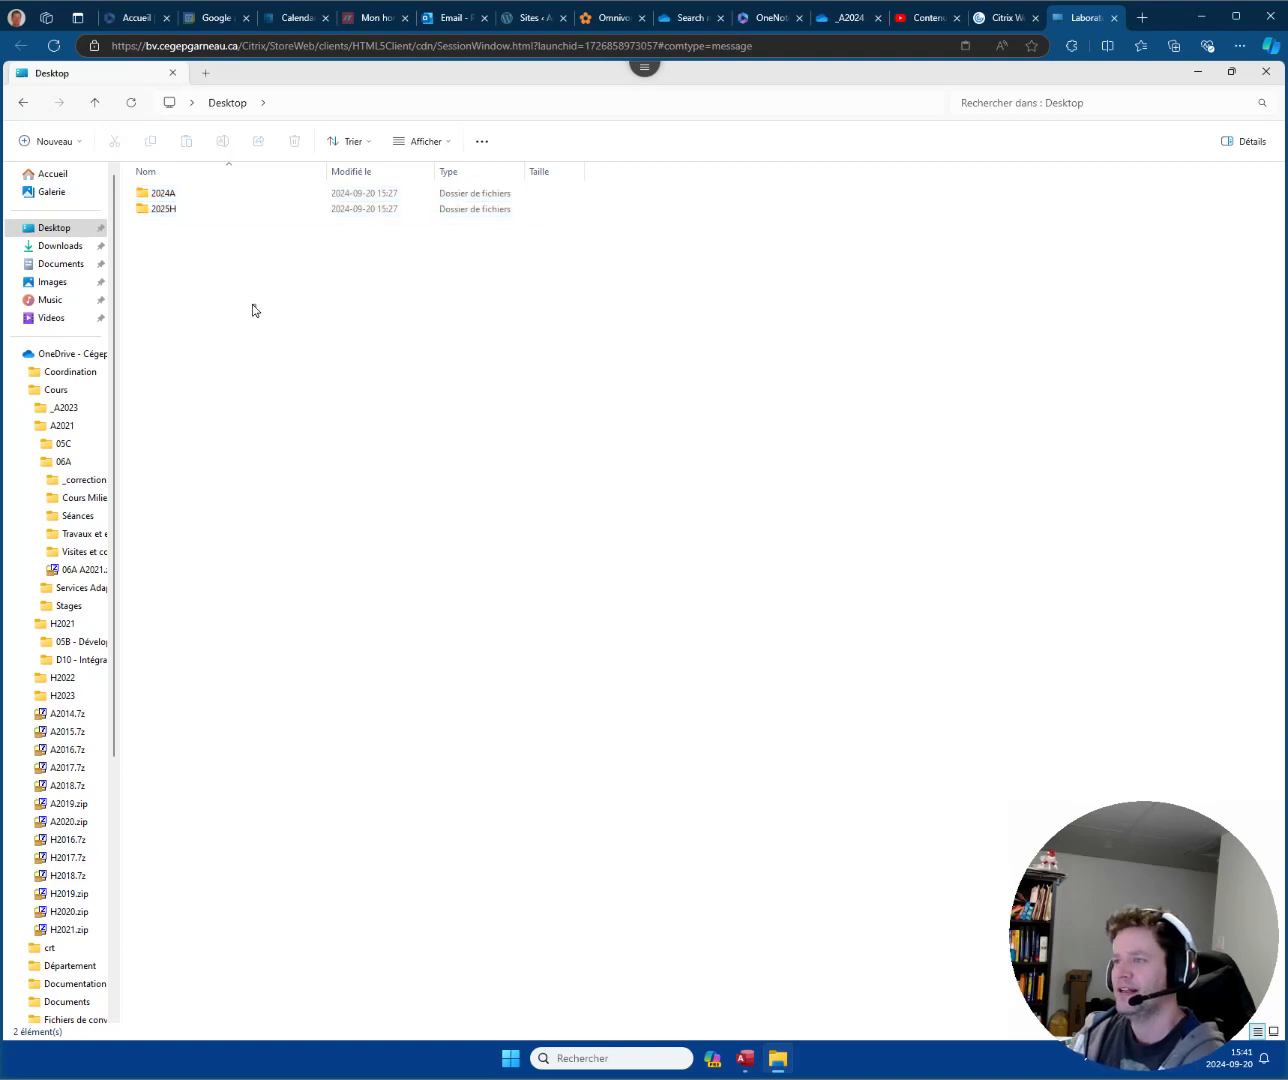
left_click_drag(283, 298, 131, 181)
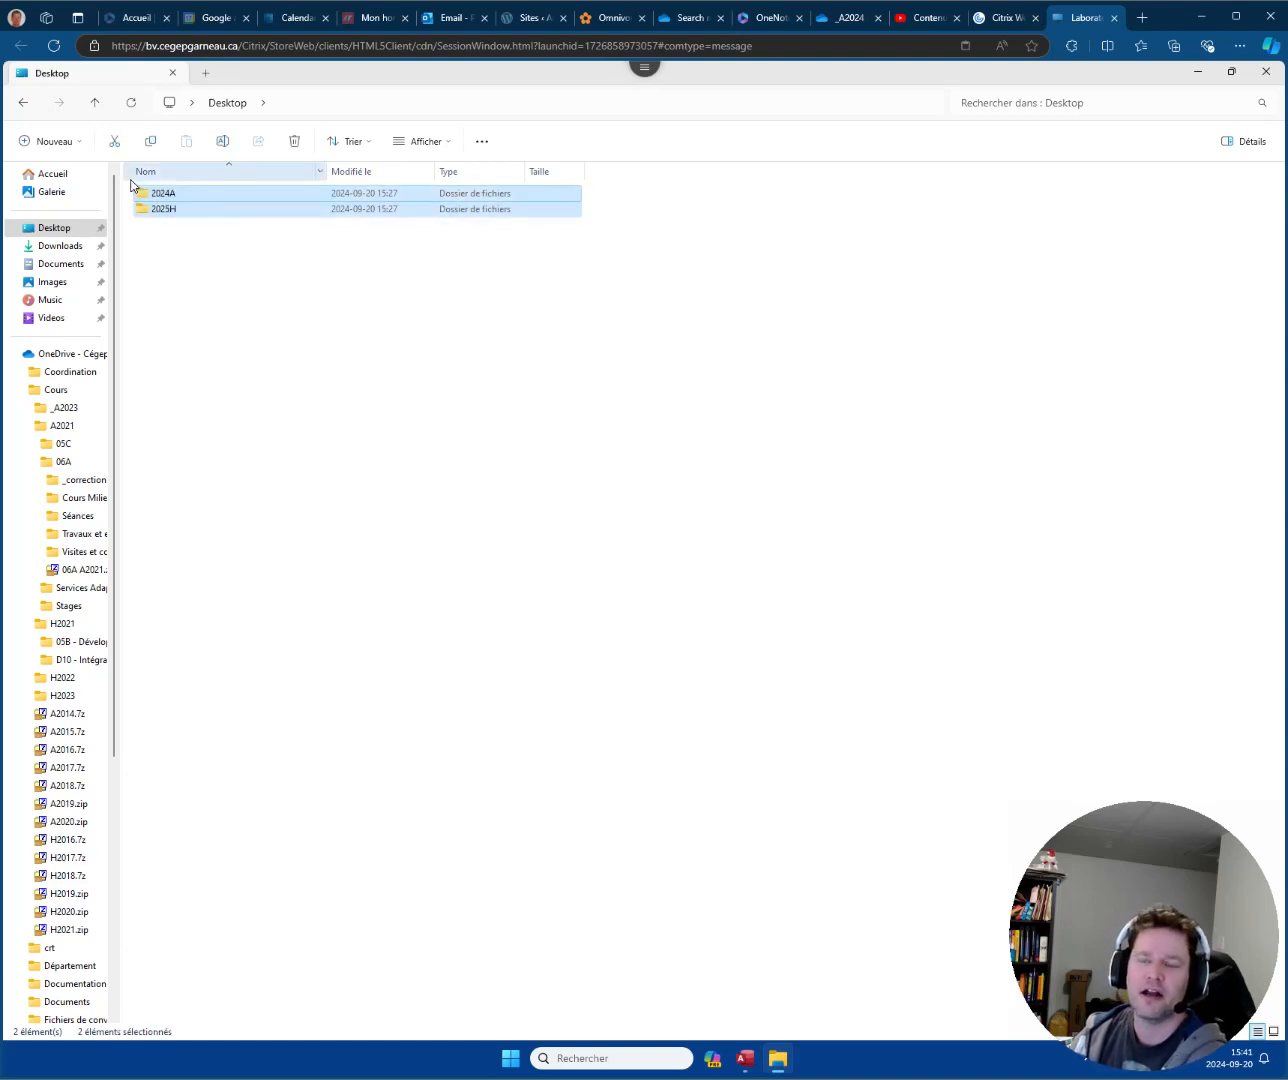
left_click(302, 318)
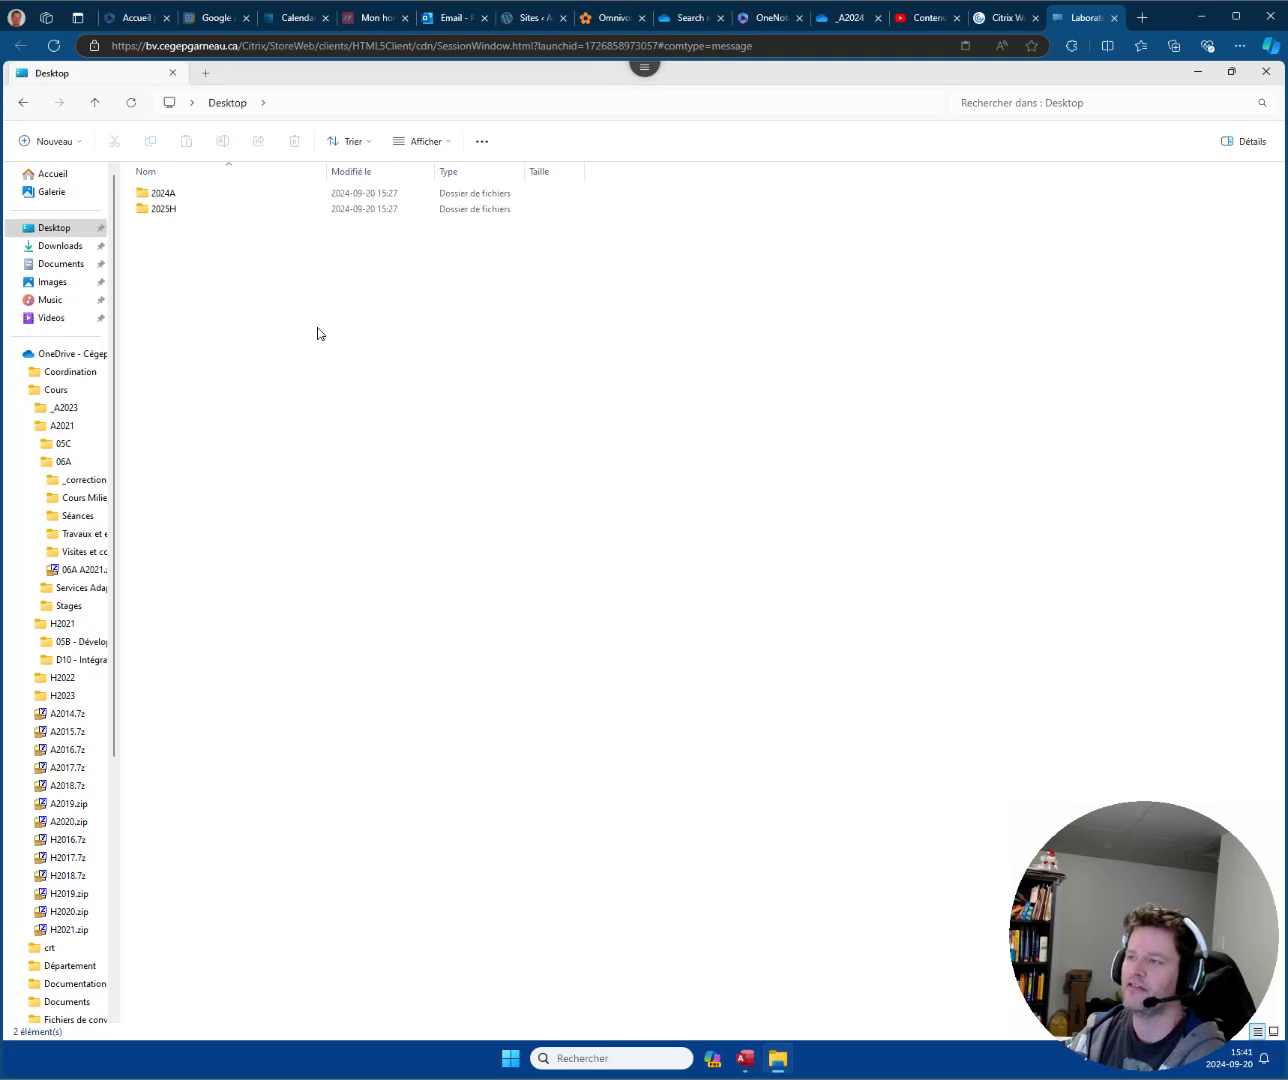
left_click_drag(319, 331, 79, 134)
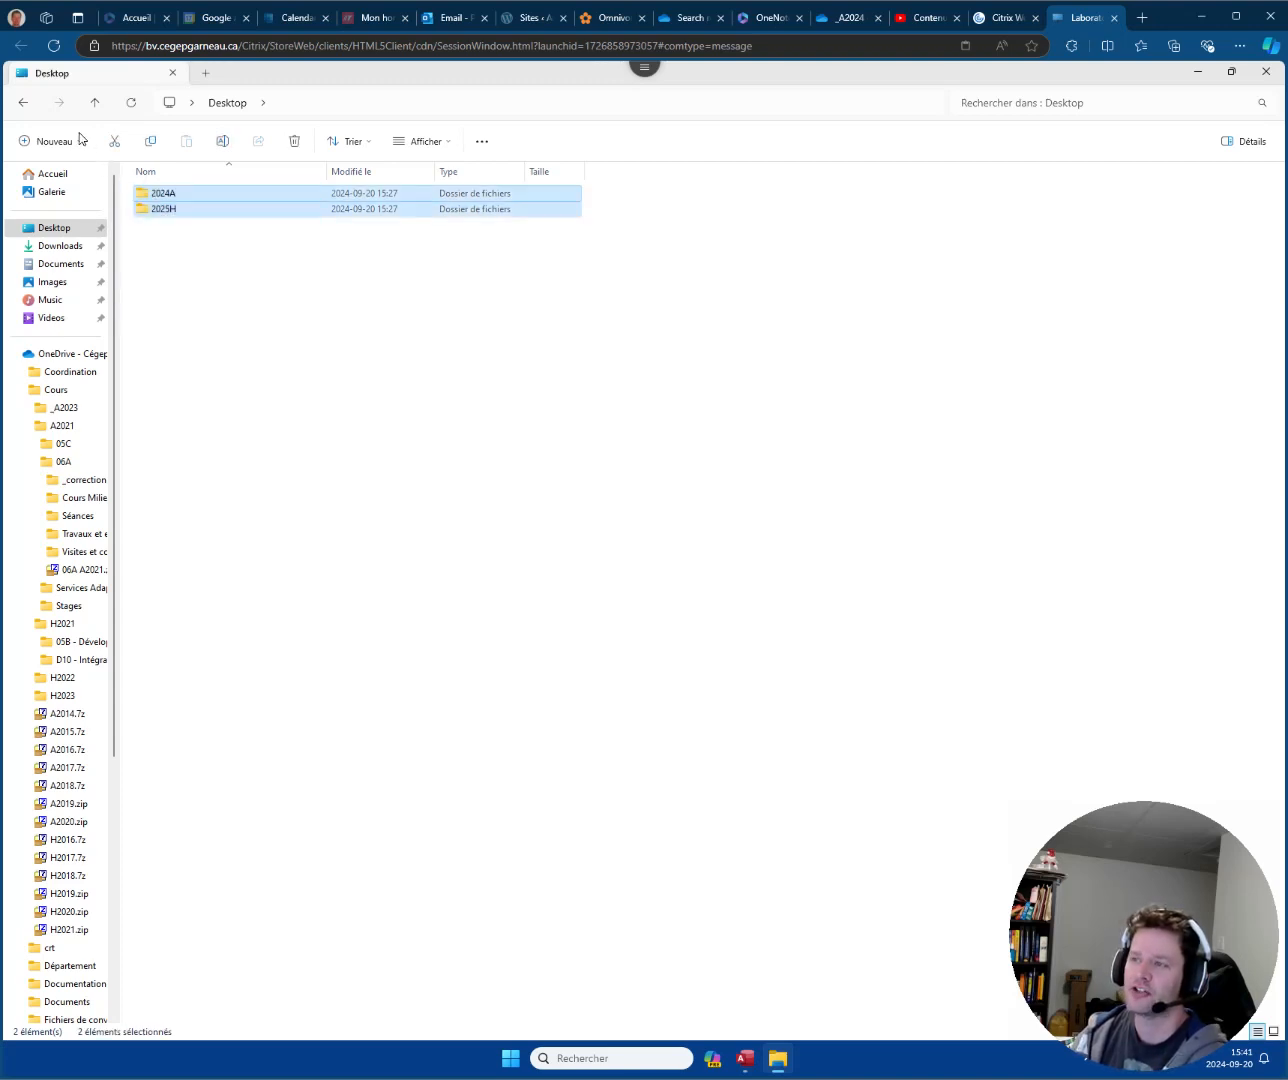
left_click(265, 306)
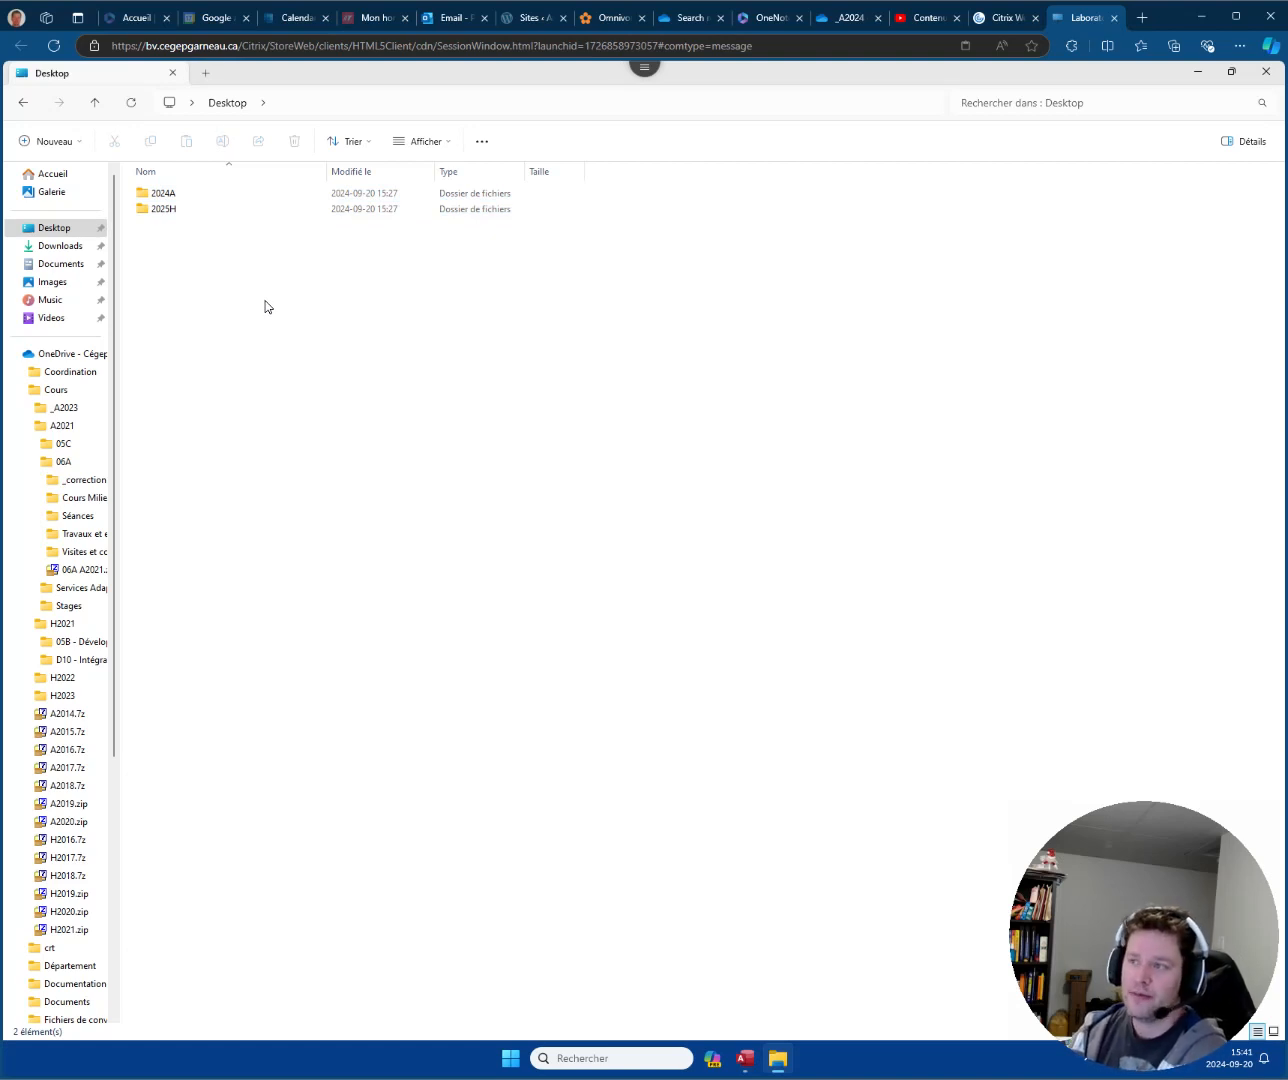
Create three new folders on the Desktop, keeping their default names.
key("ctrl+shift+n")
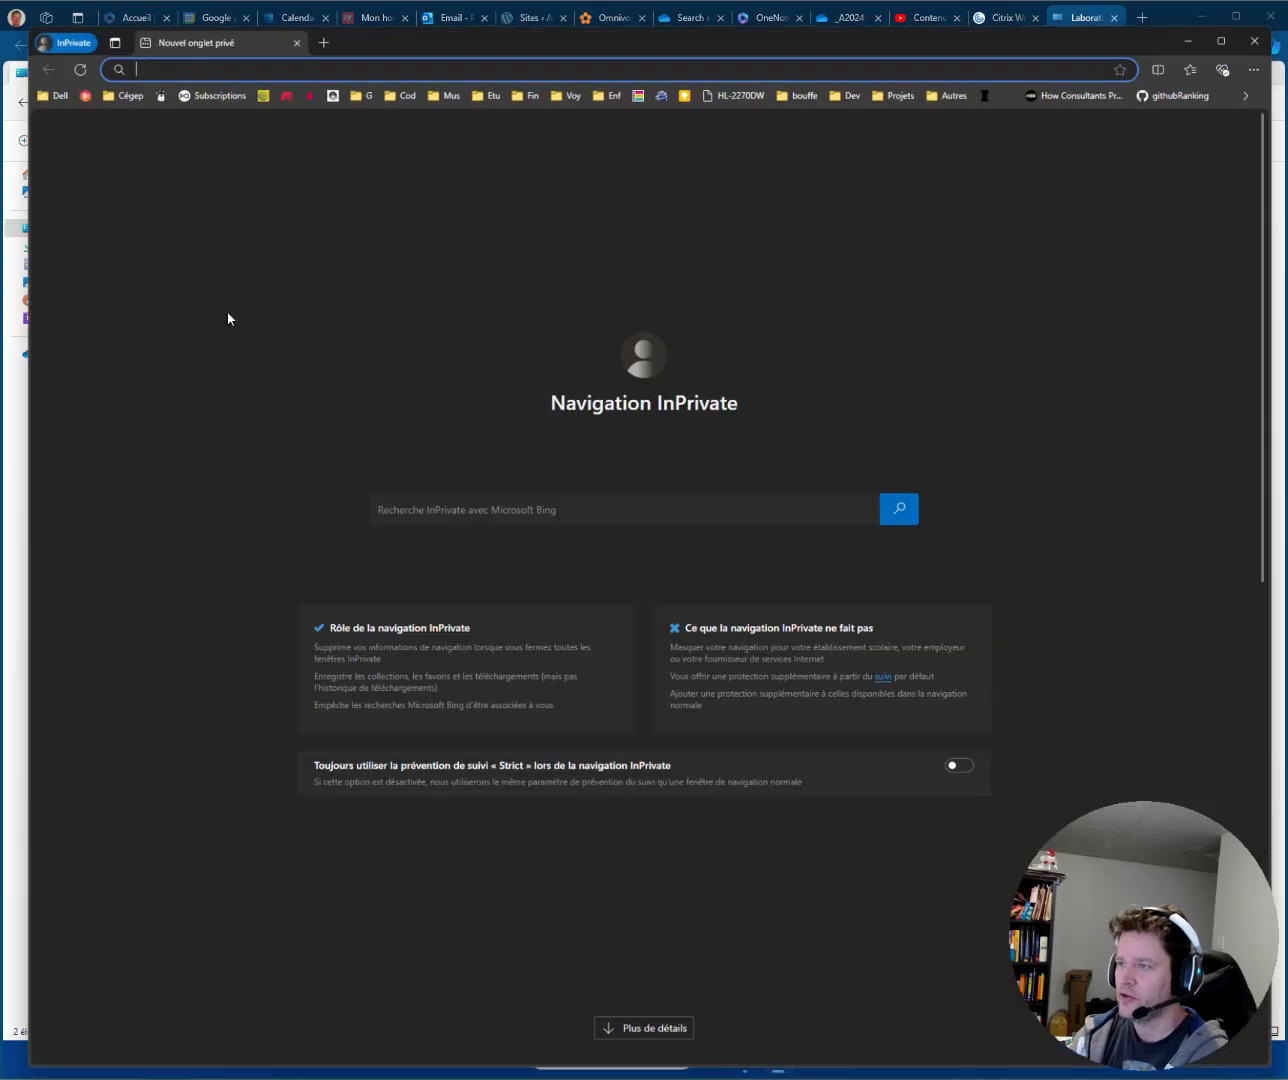
key("ctrl+w")
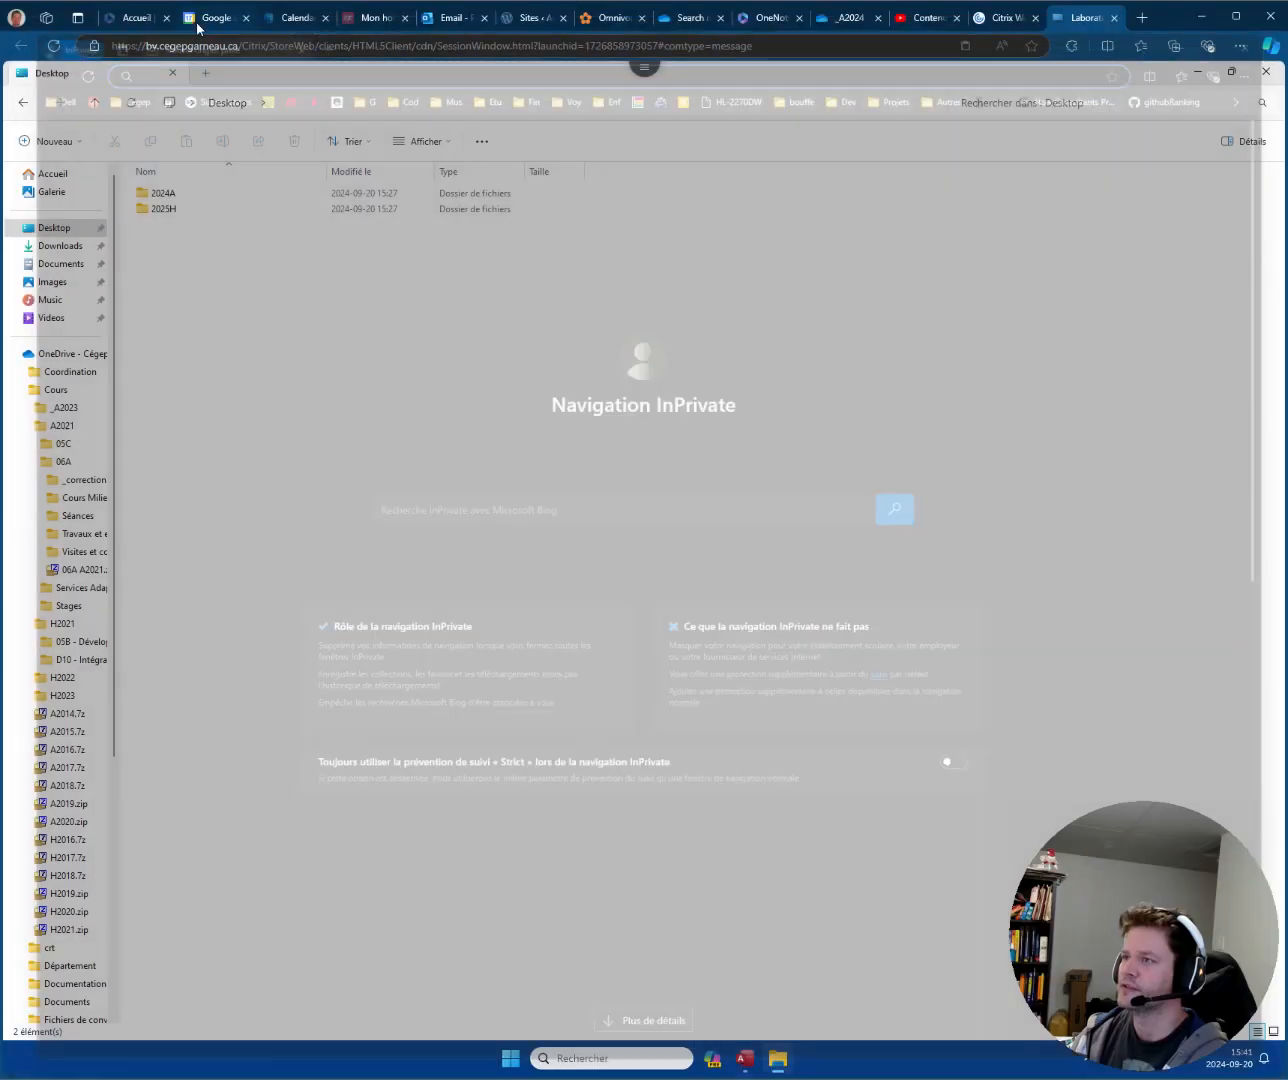
right_click(293, 325)
mouse_move(374, 443)
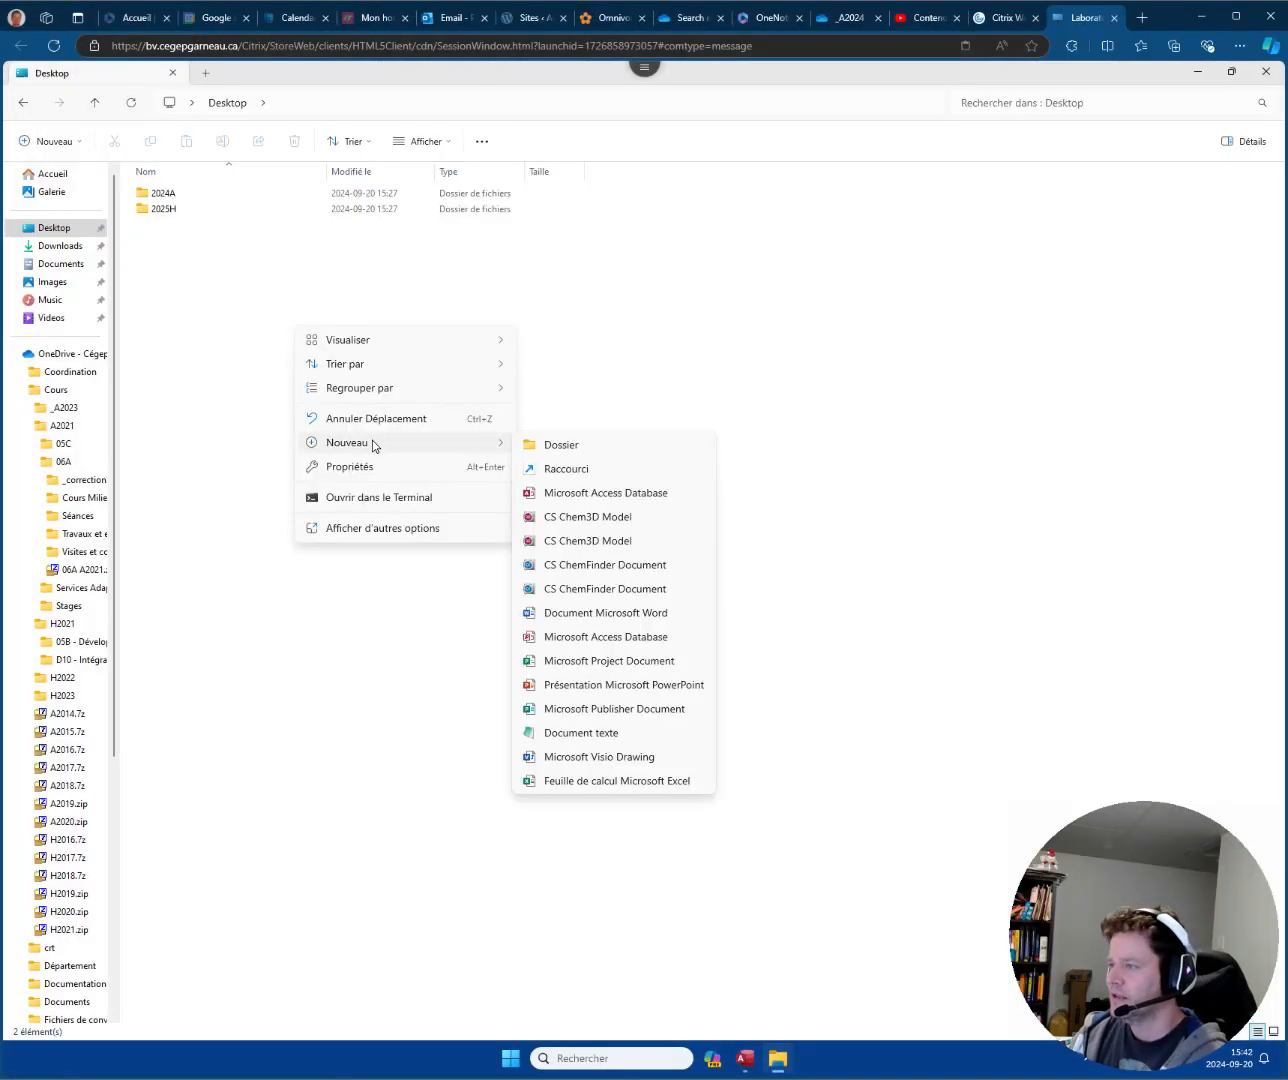
left_click(569, 446)
left_click(317, 334)
right_click(317, 334)
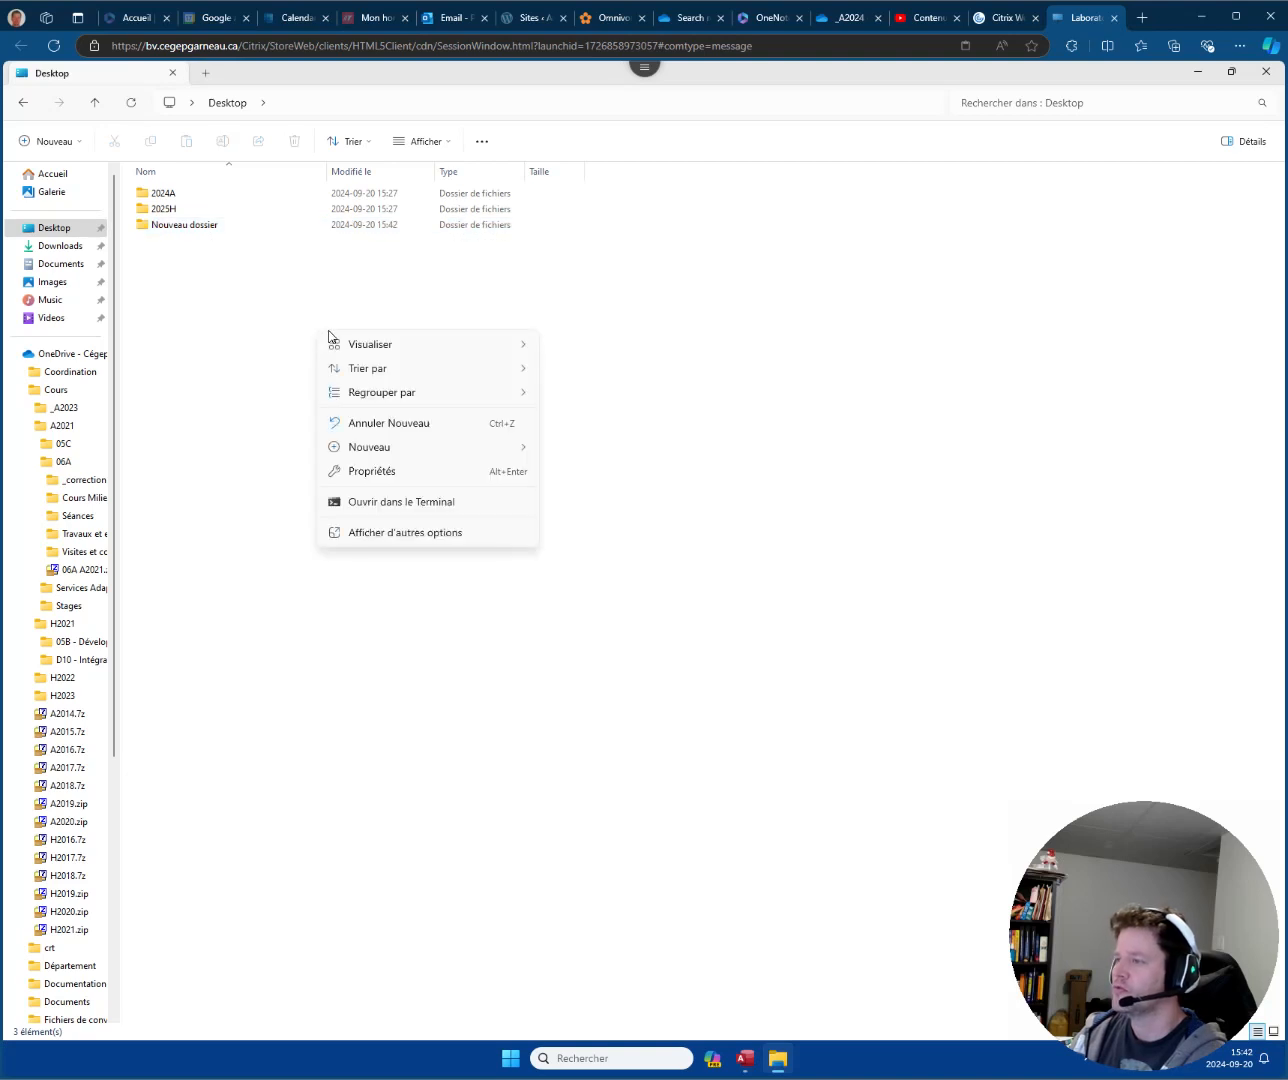
left_click(584, 460)
left_click(295, 349)
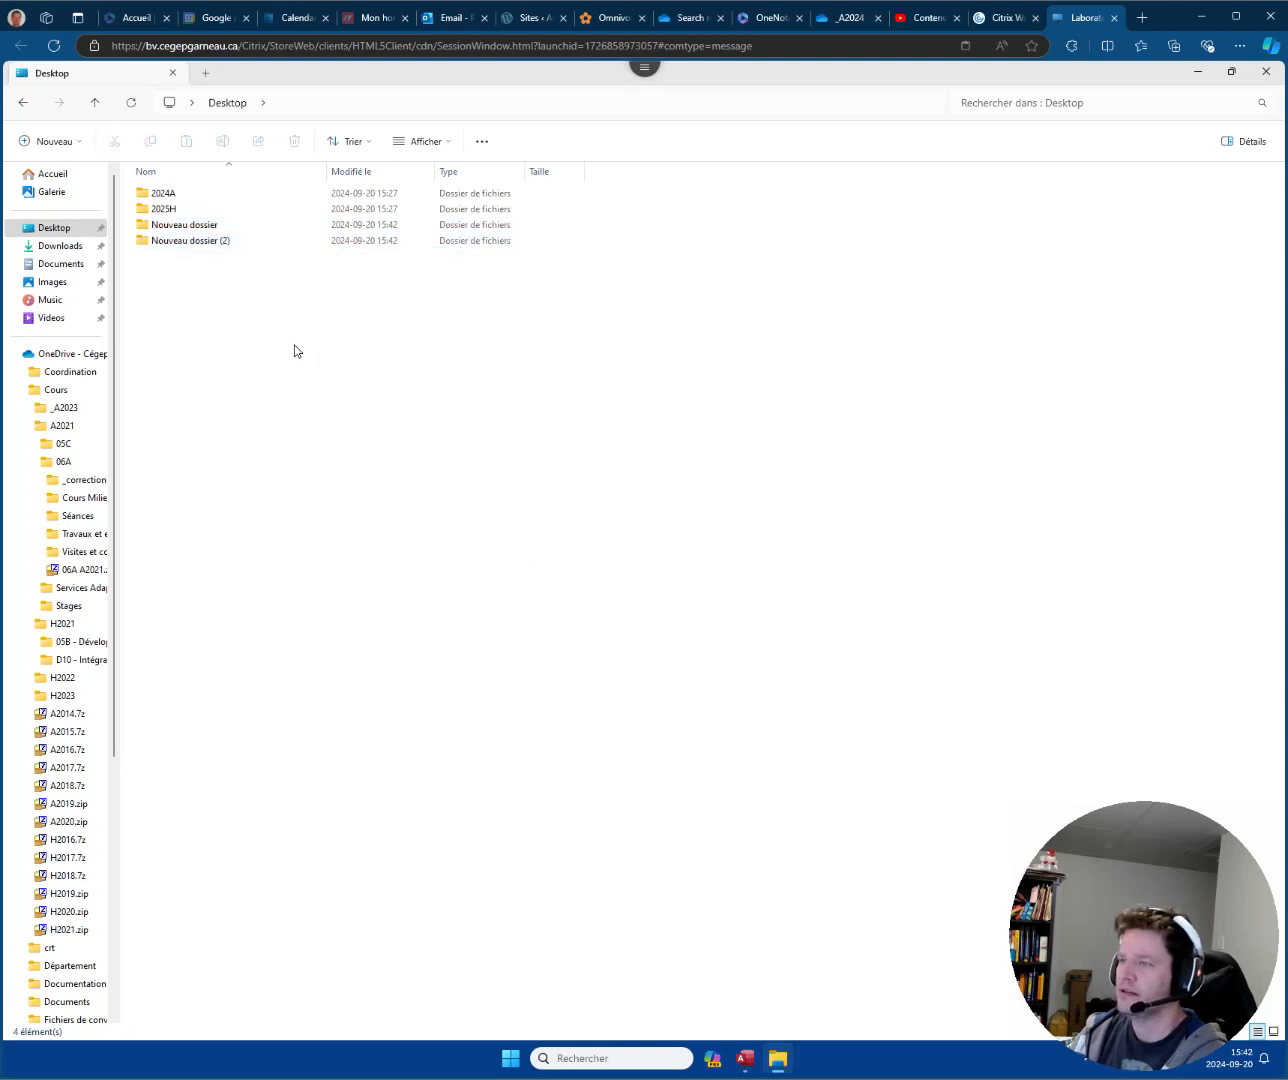
right_click(294, 349)
mouse_move(421, 464)
left_click(567, 466)
left_click(268, 376)
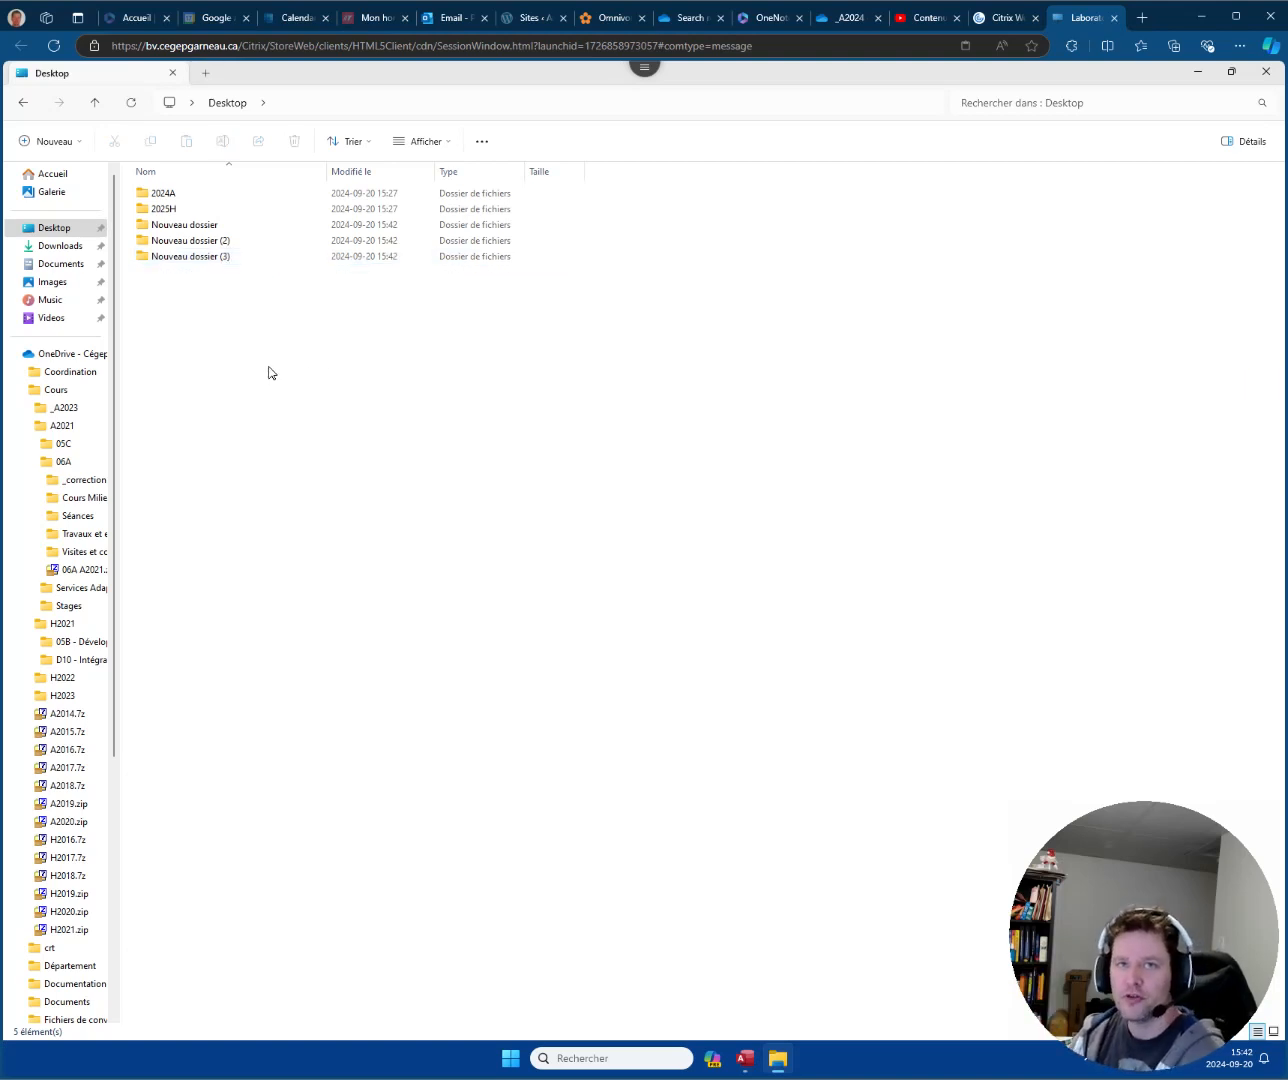
Select the non-adjacent folders Nouveau dossier (2) and 2025H together and clear the selection.
left_click(222, 243)
left_click(192, 207, "ctrl")
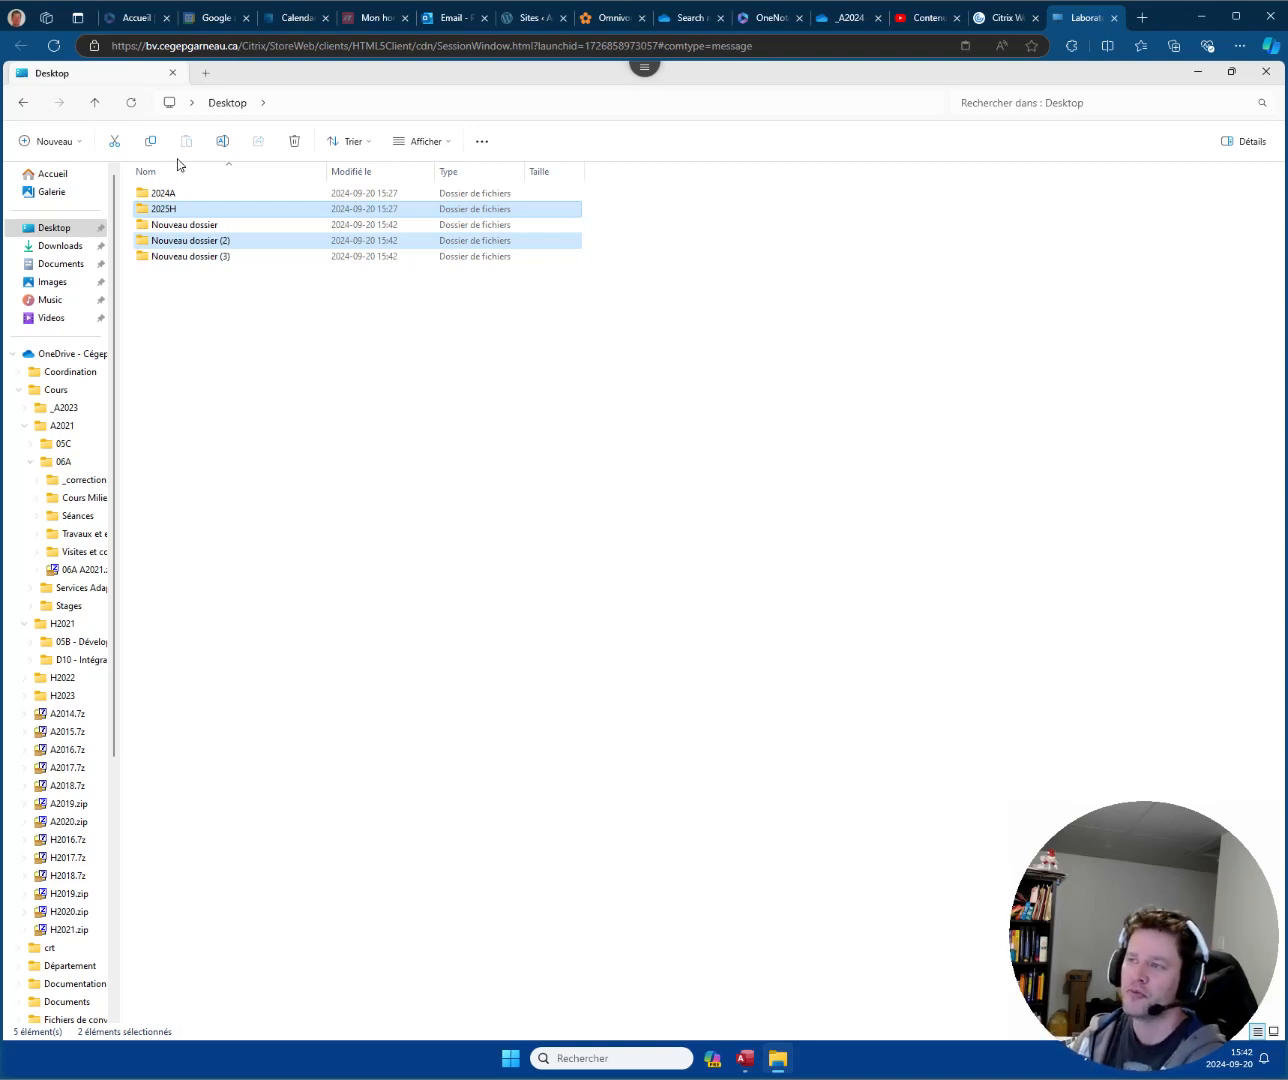
left_click(229, 294)
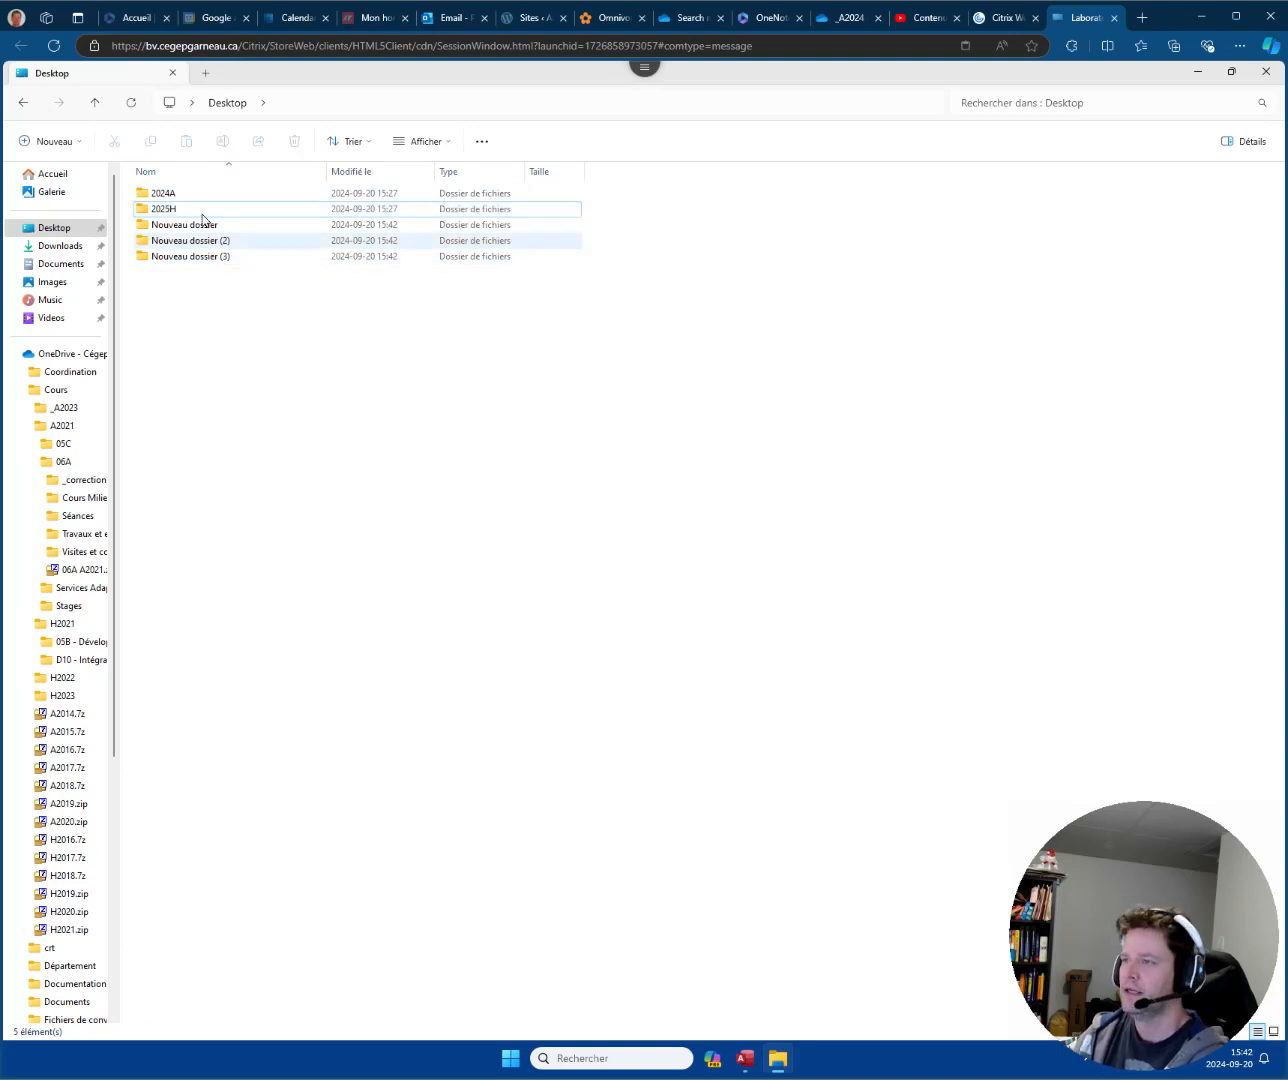
Compress the 2025H folder and the three new folders into a ZIP file, and delete the resulting archive.
left_click_drag(253, 289, 161, 211)
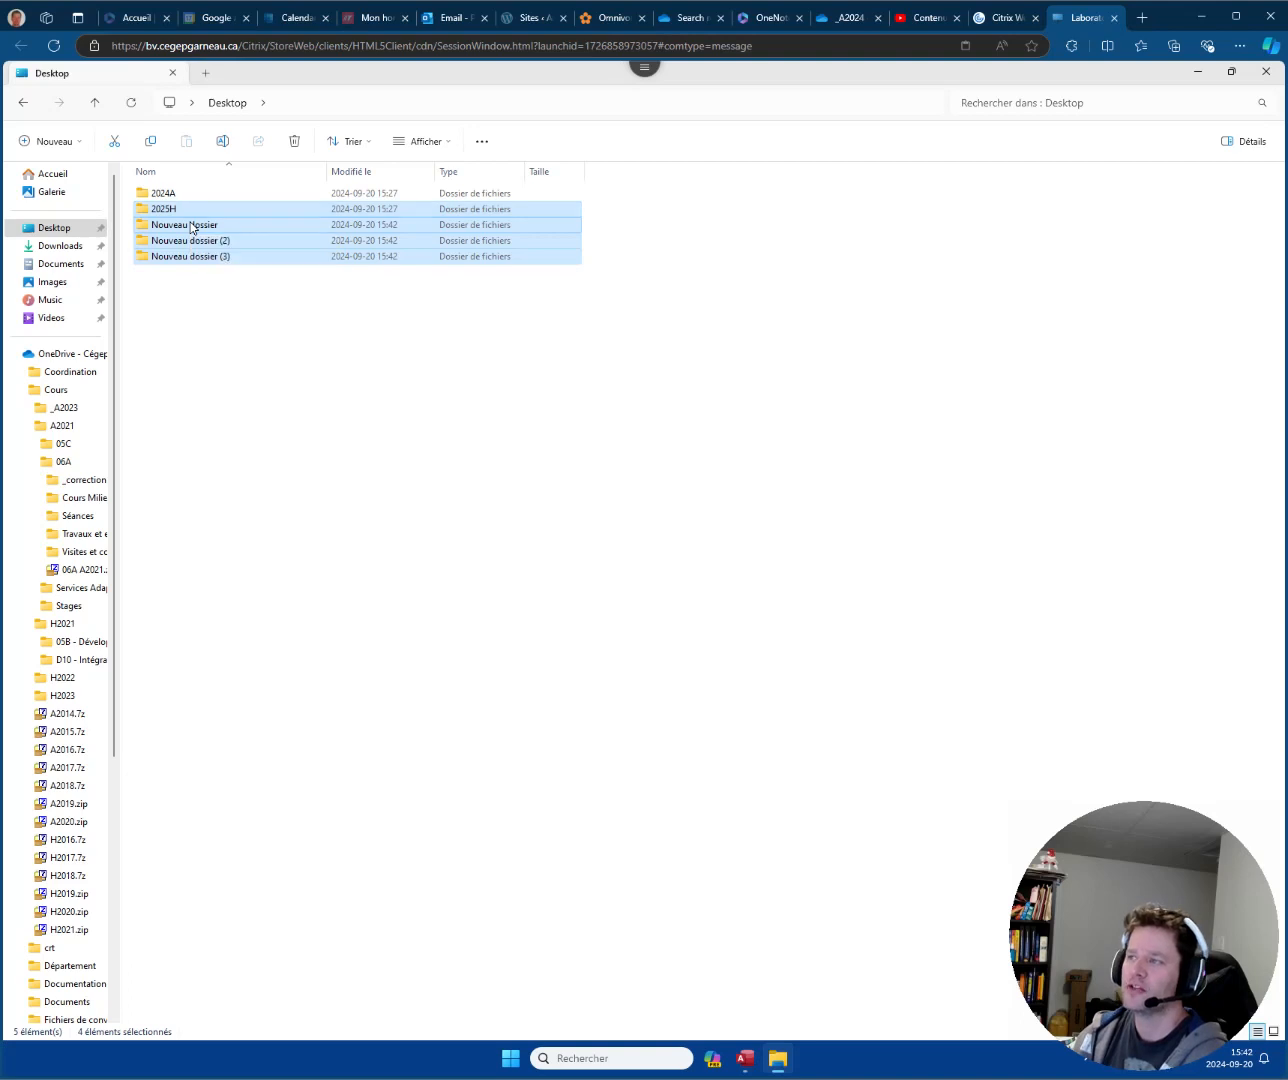
right_click(190, 226)
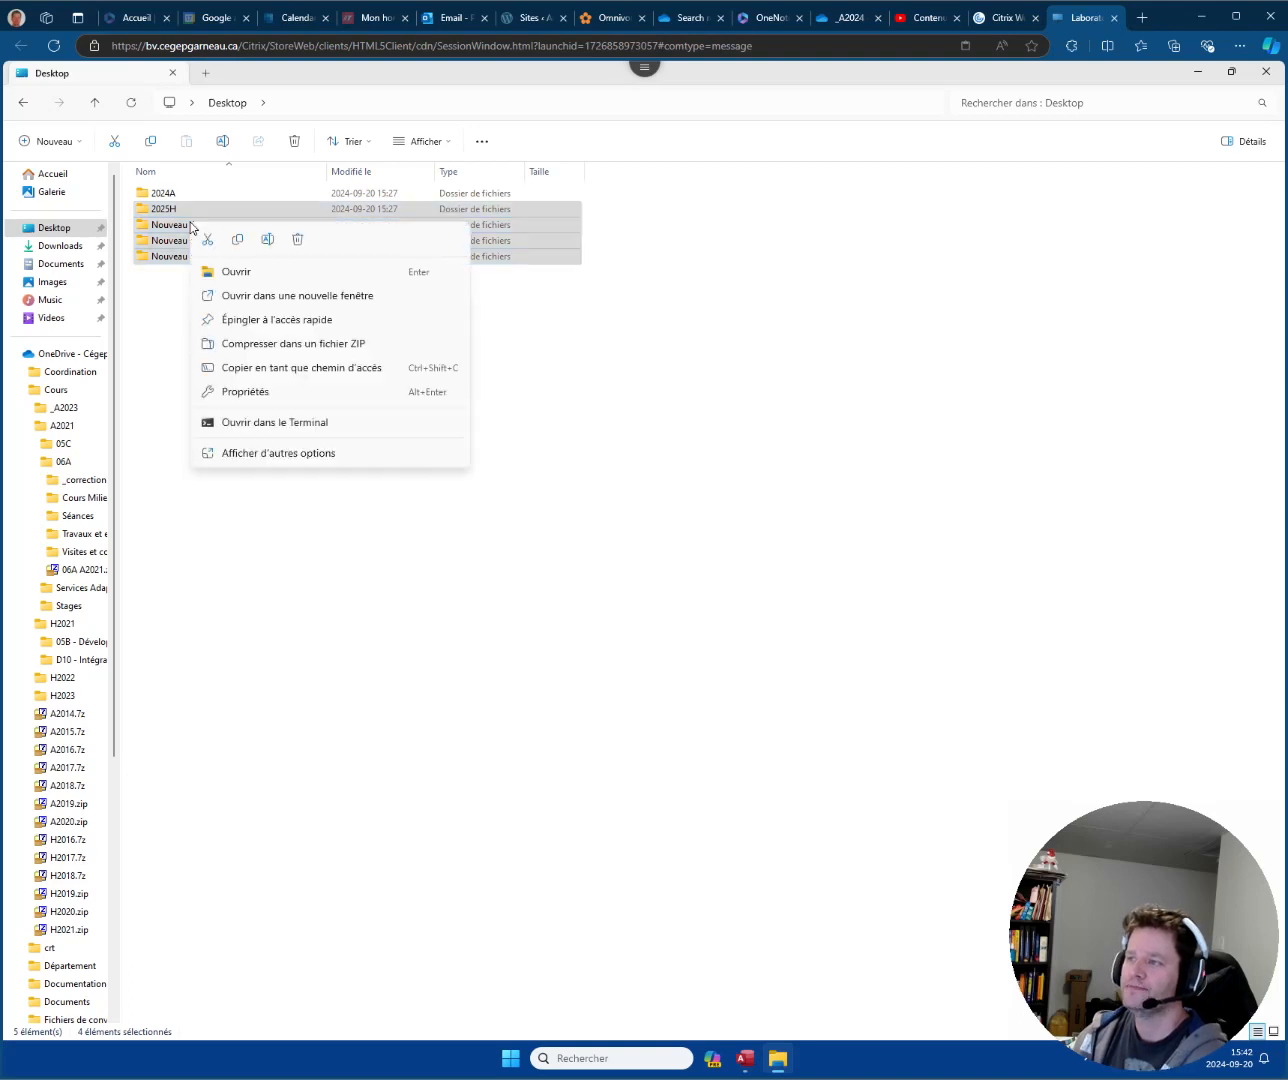
left_click(286, 345)
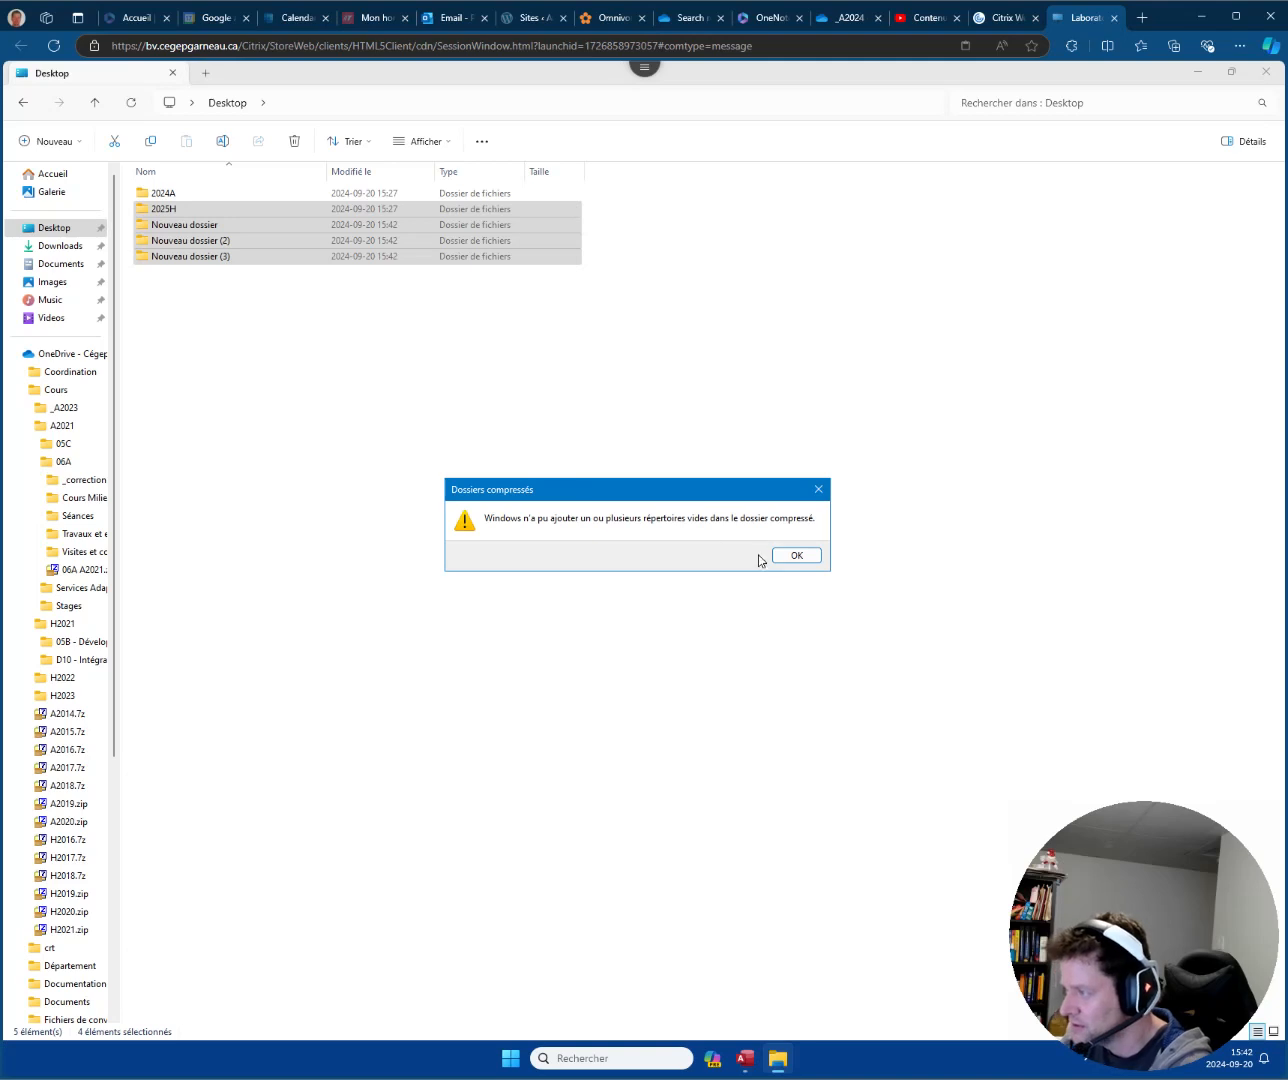
left_click(800, 557)
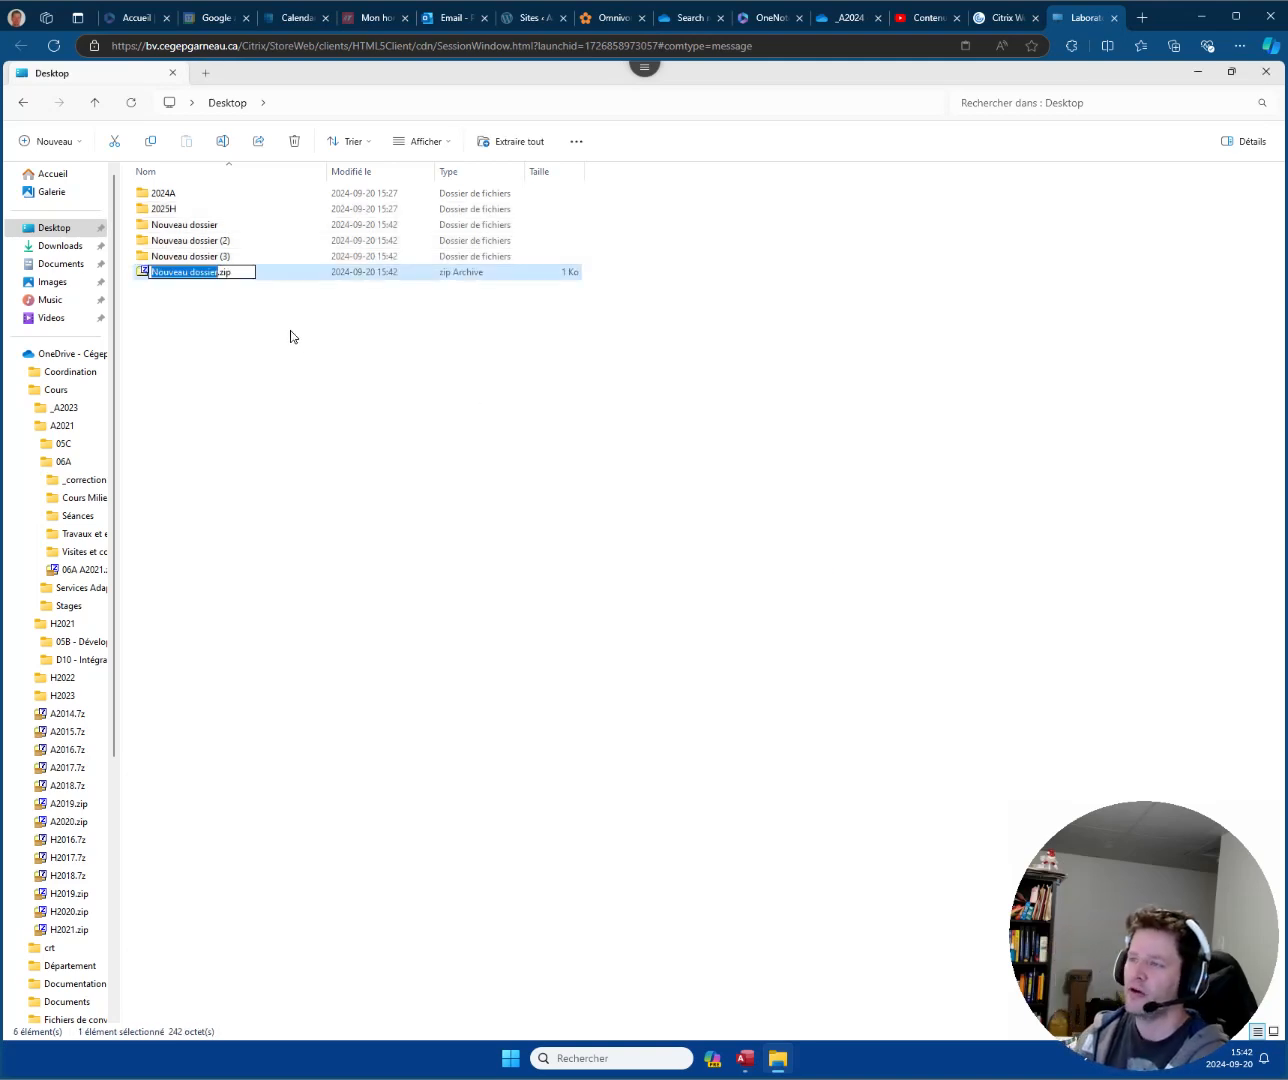
key("Escape")
key("Delete")
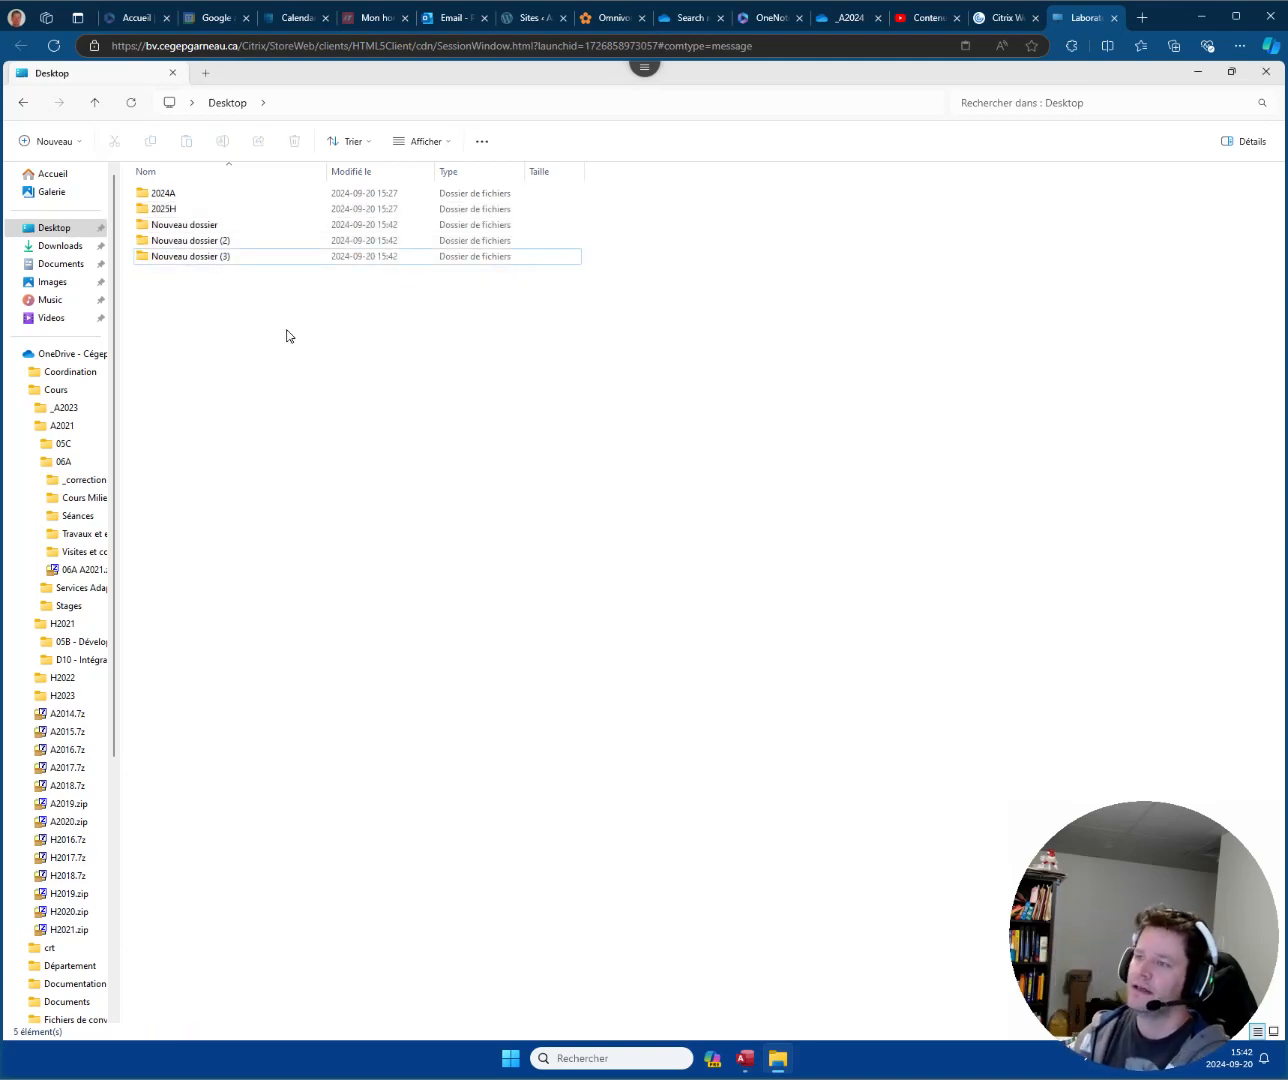
Try to compress Presentation, INFO_DocFrance.pdf and SiteWebPromo.zip from the Promo folder under Coordination into a ZIP file.
left_click(69, 373)
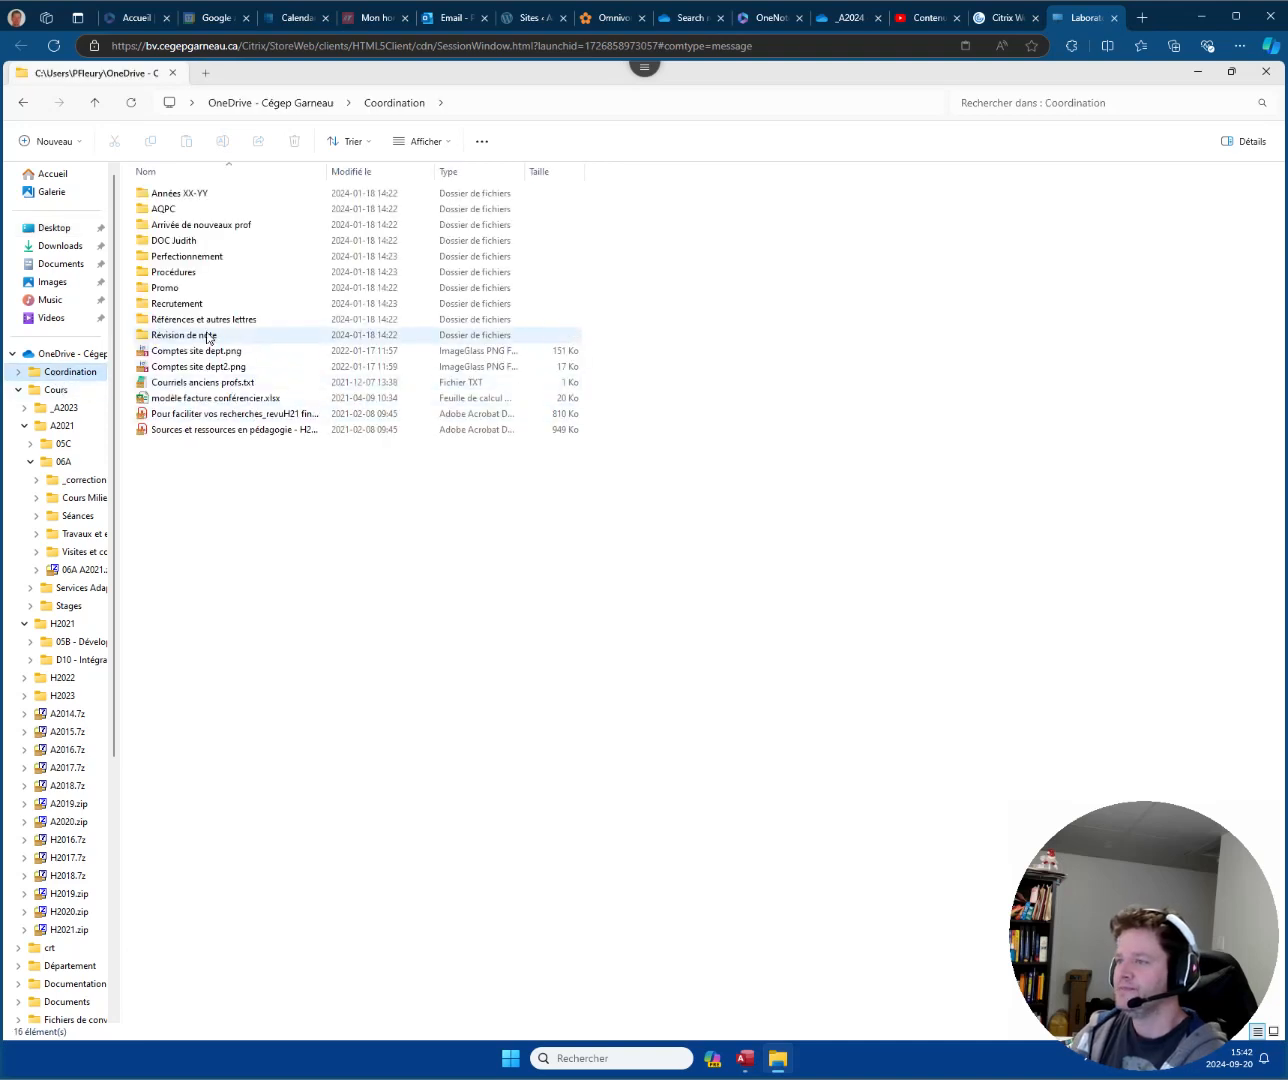
double_click(213, 289)
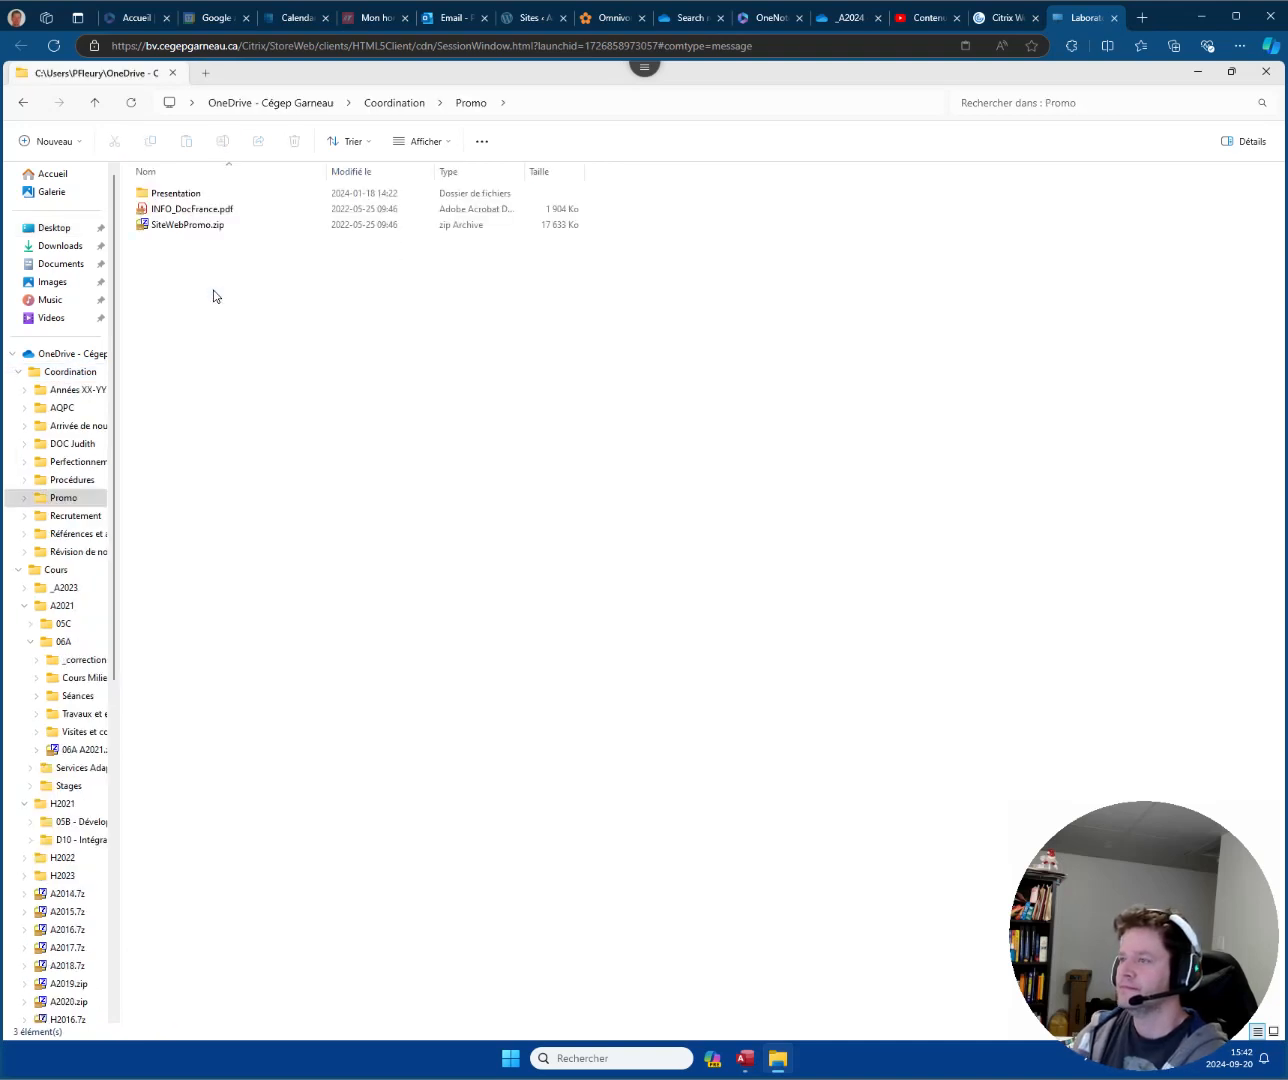
left_click_drag(289, 302, 150, 191)
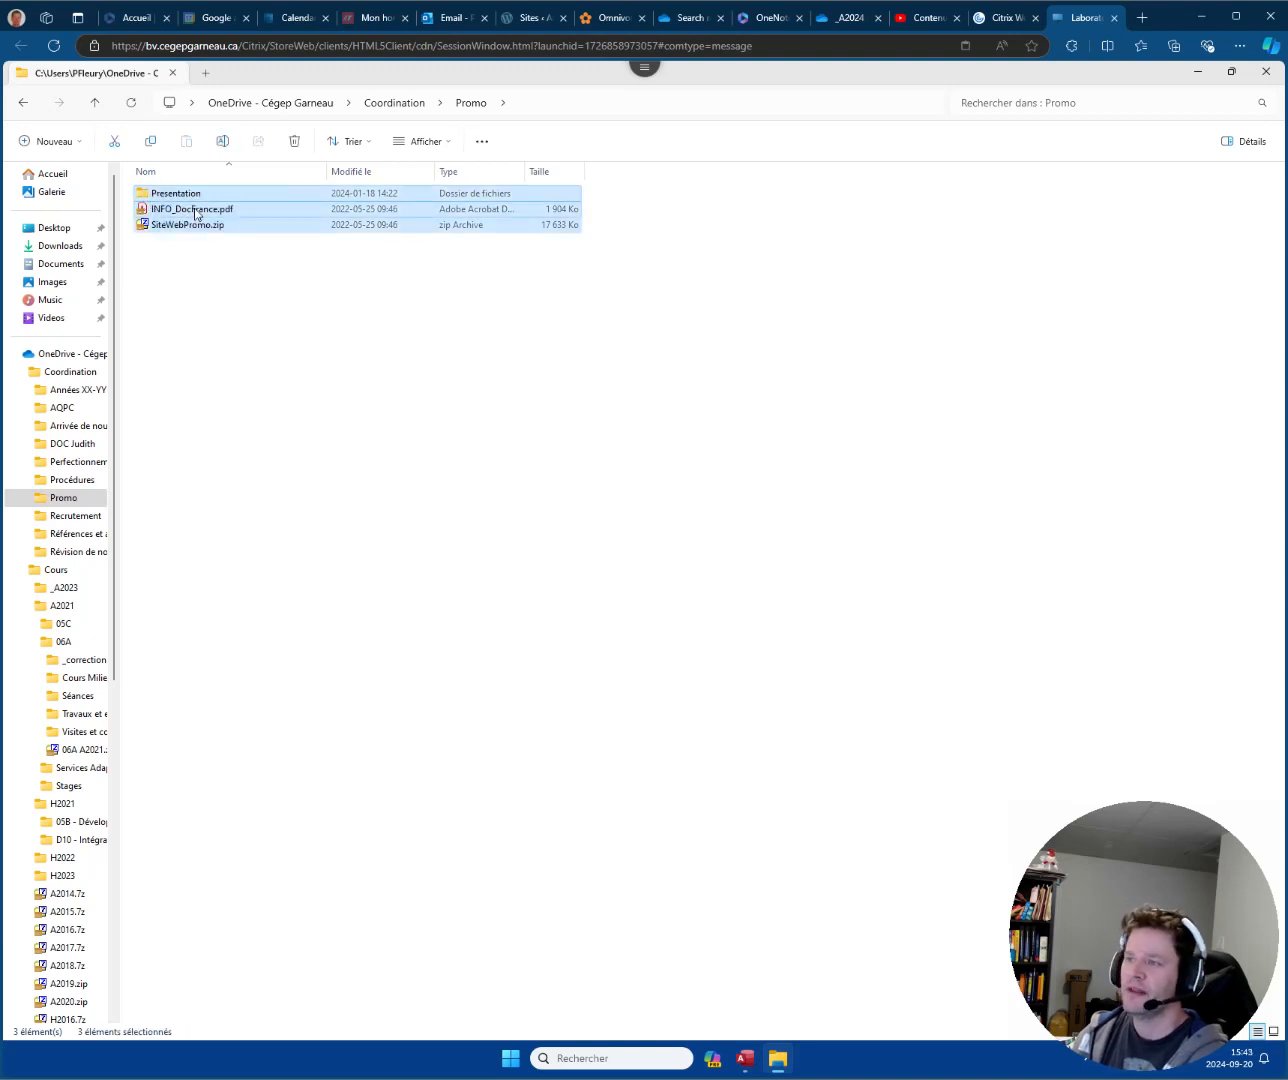
right_click(196, 207)
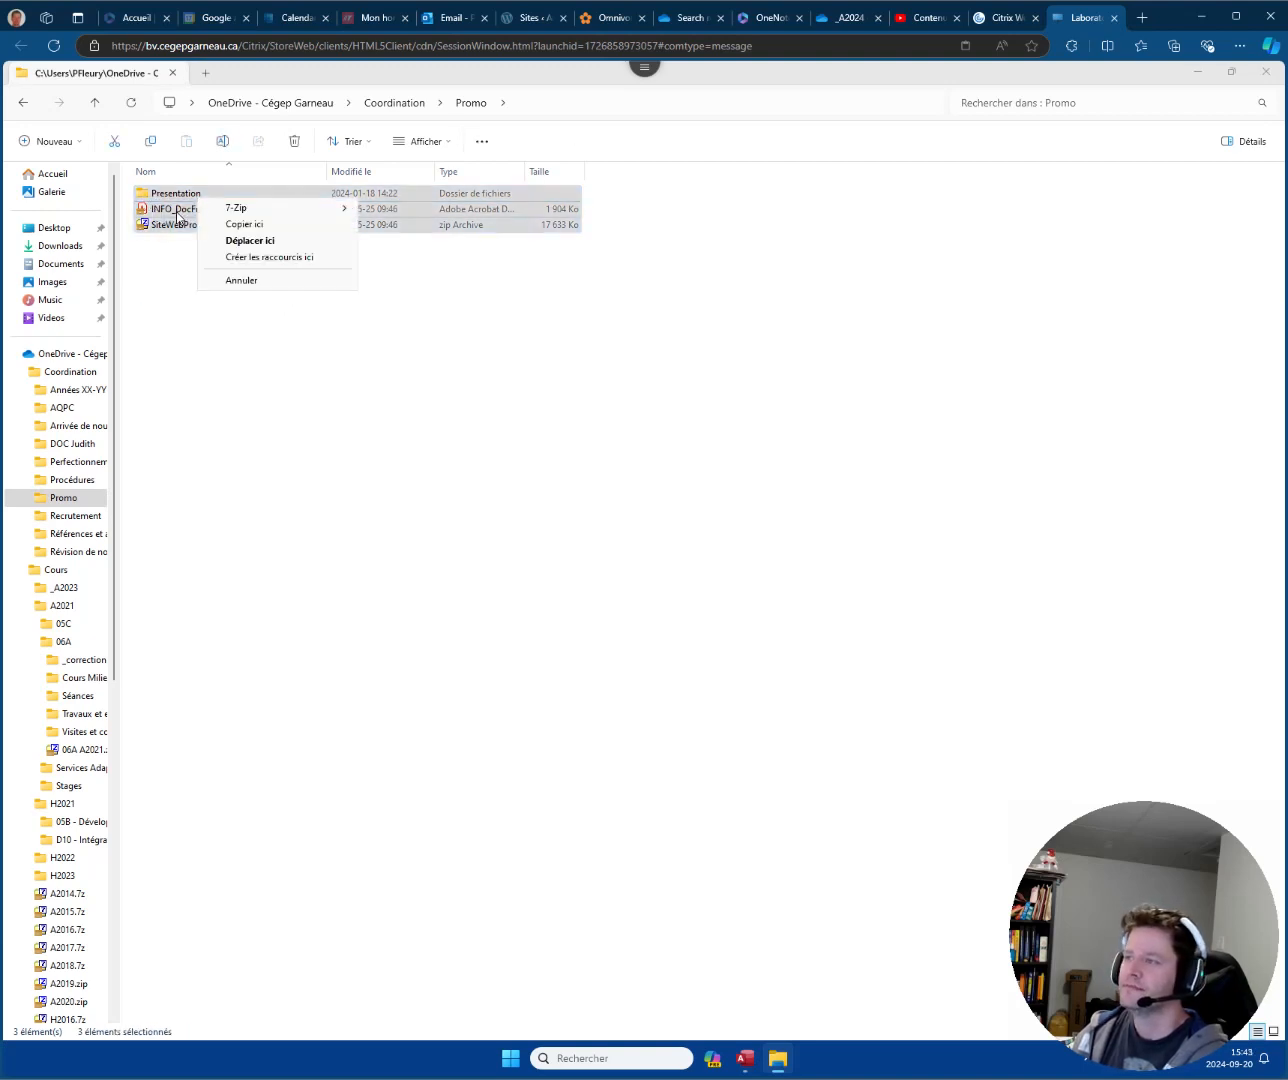
key("Escape")
right_click(167, 219)
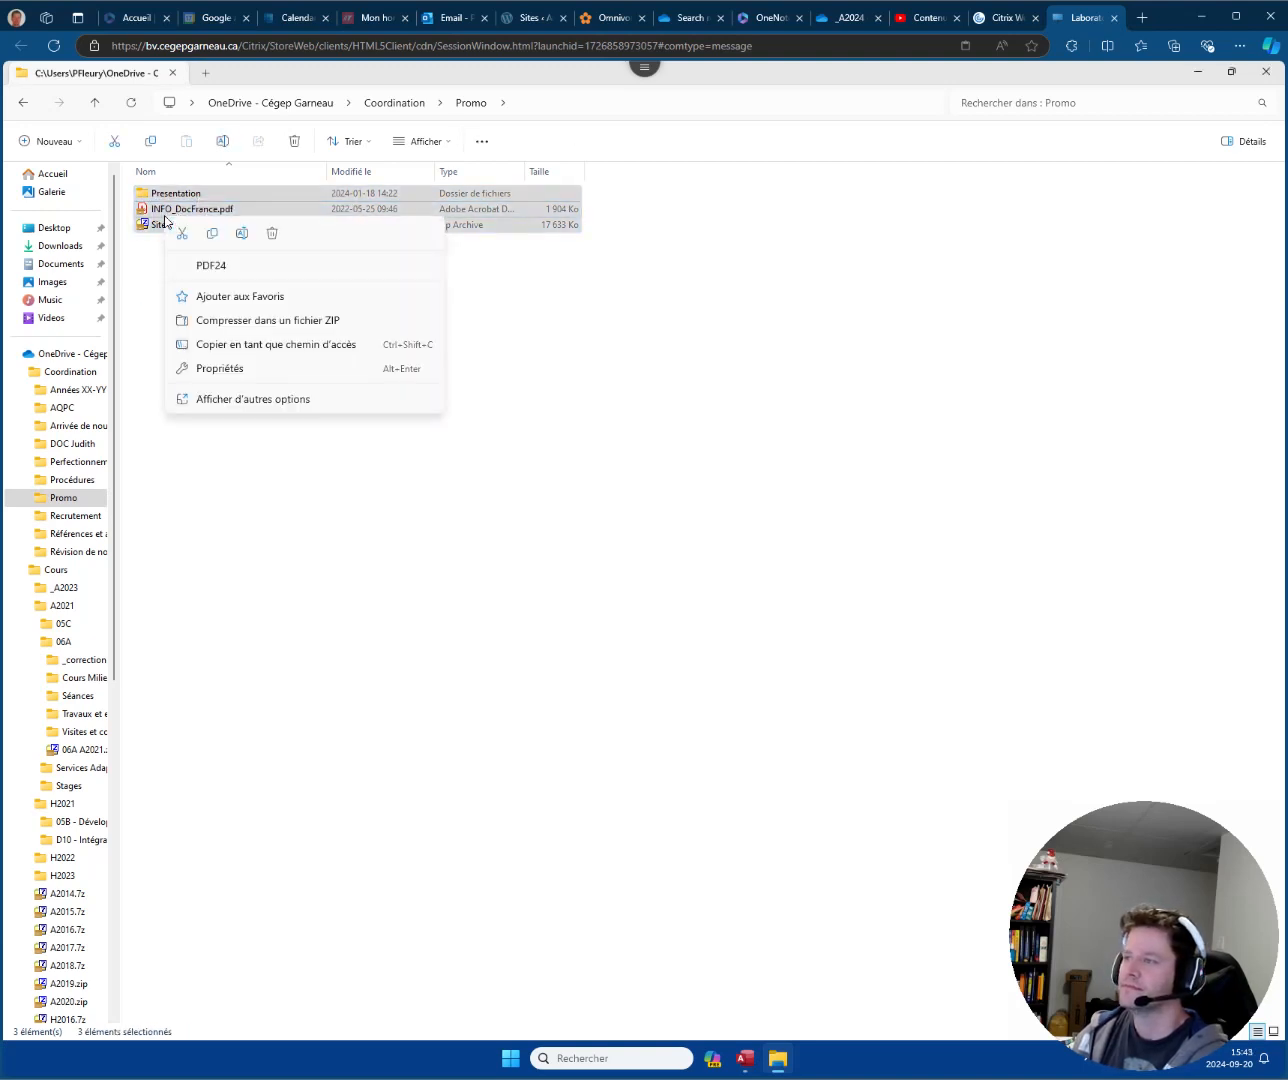
left_click(261, 327)
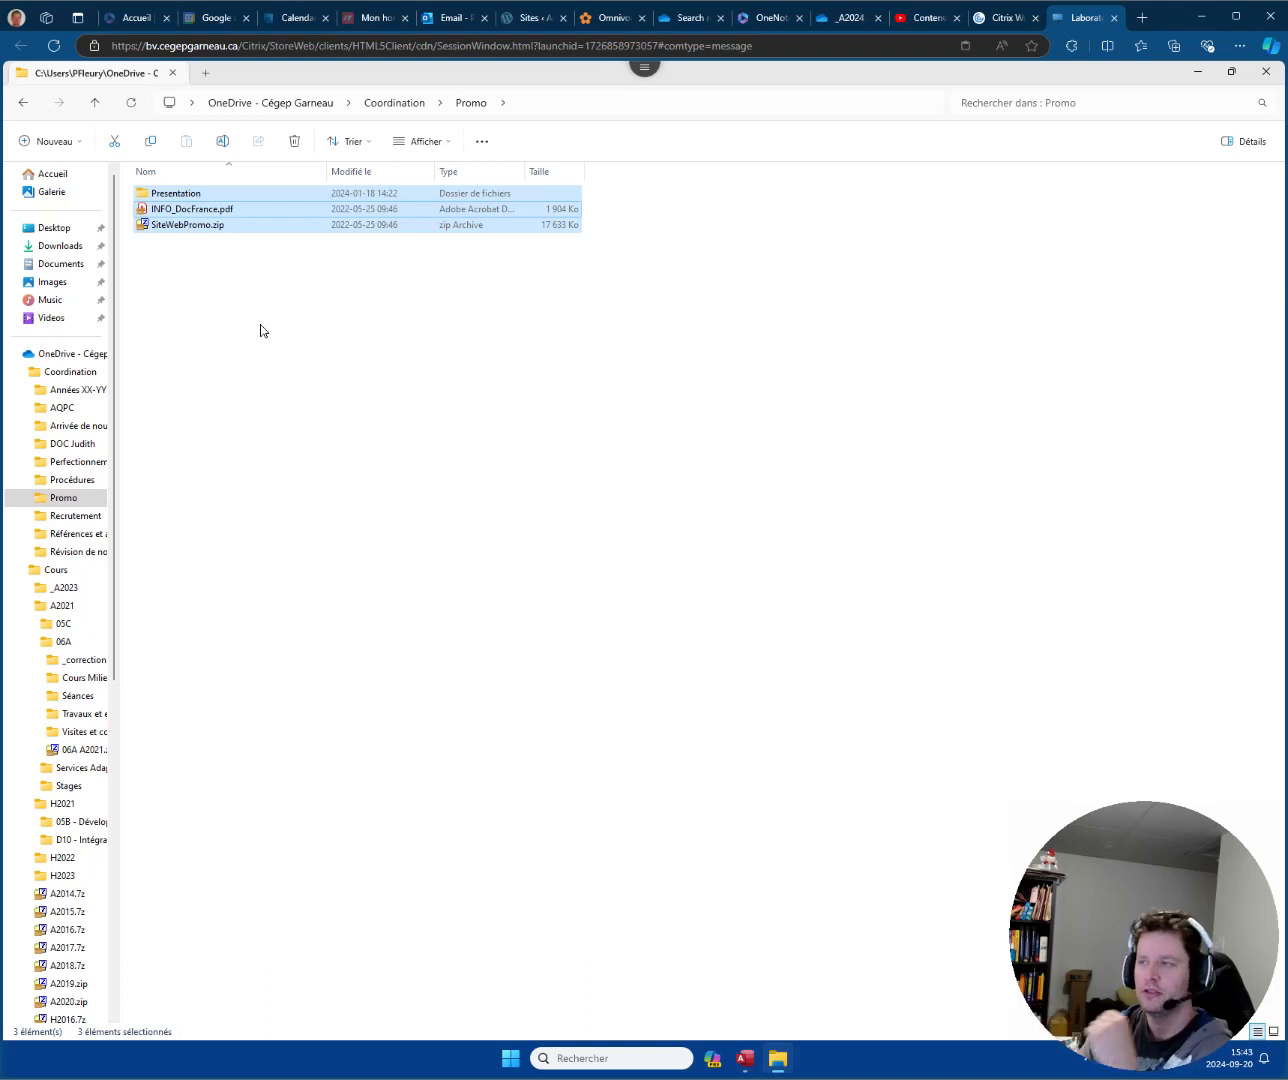
left_click(271, 344)
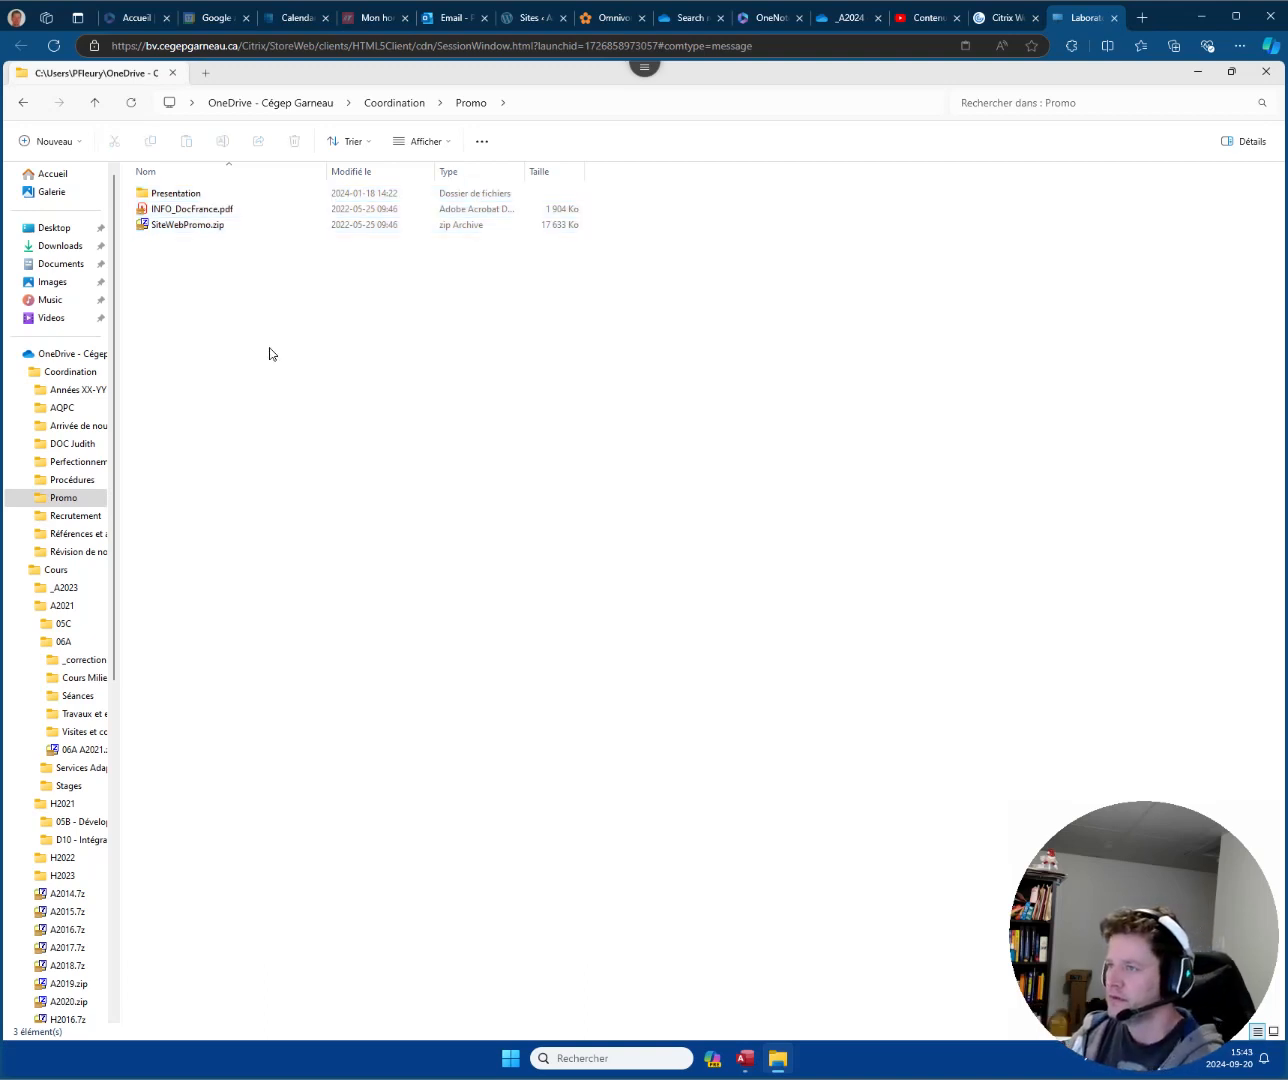
mouse_move(789, 1073)
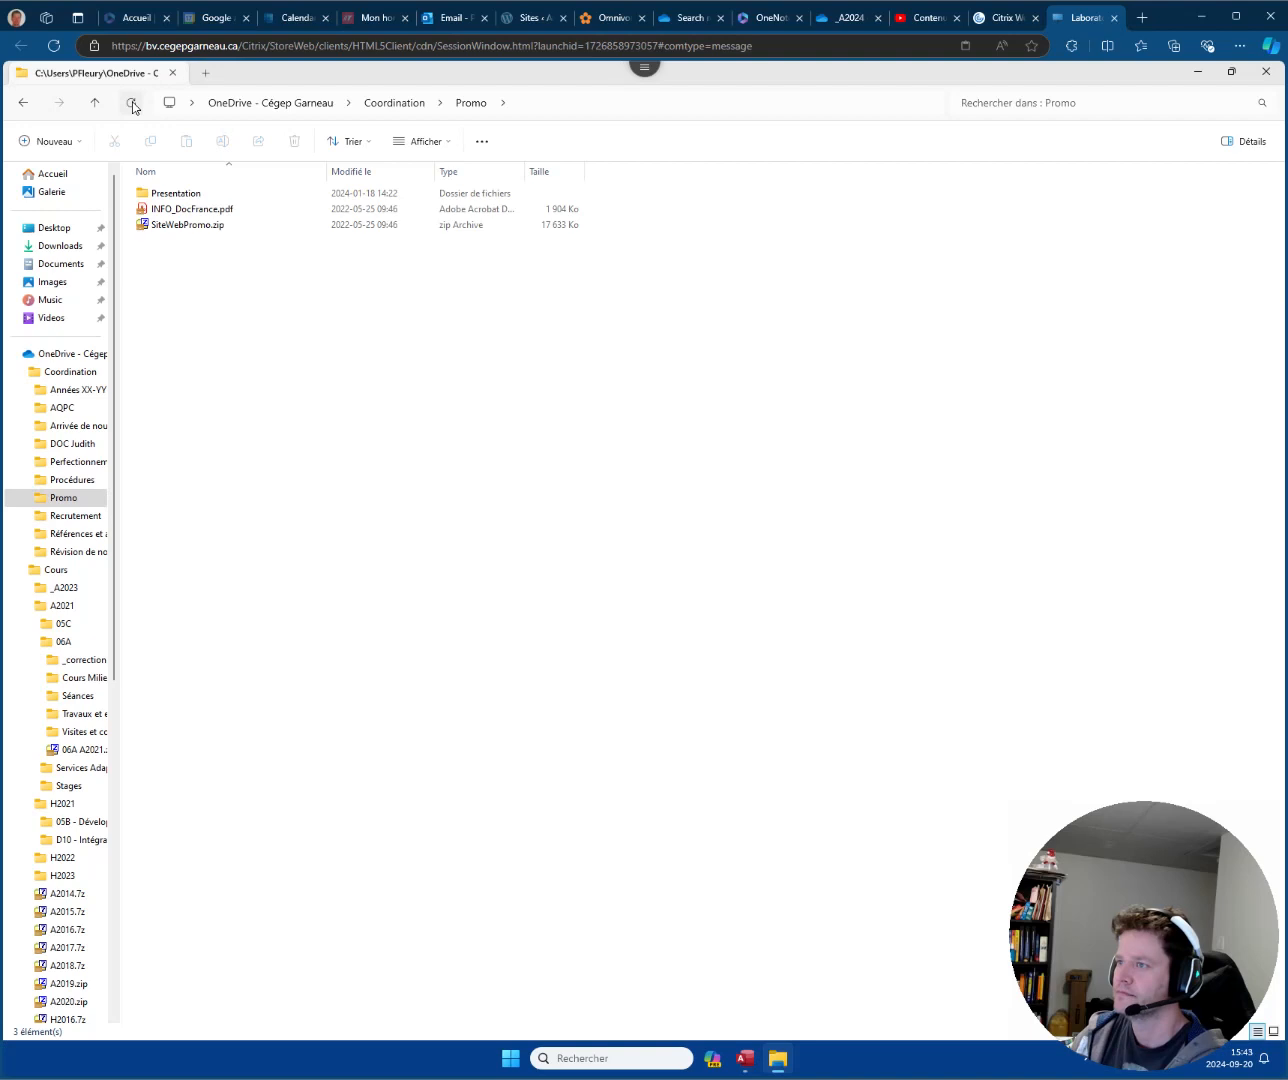
key("alt")
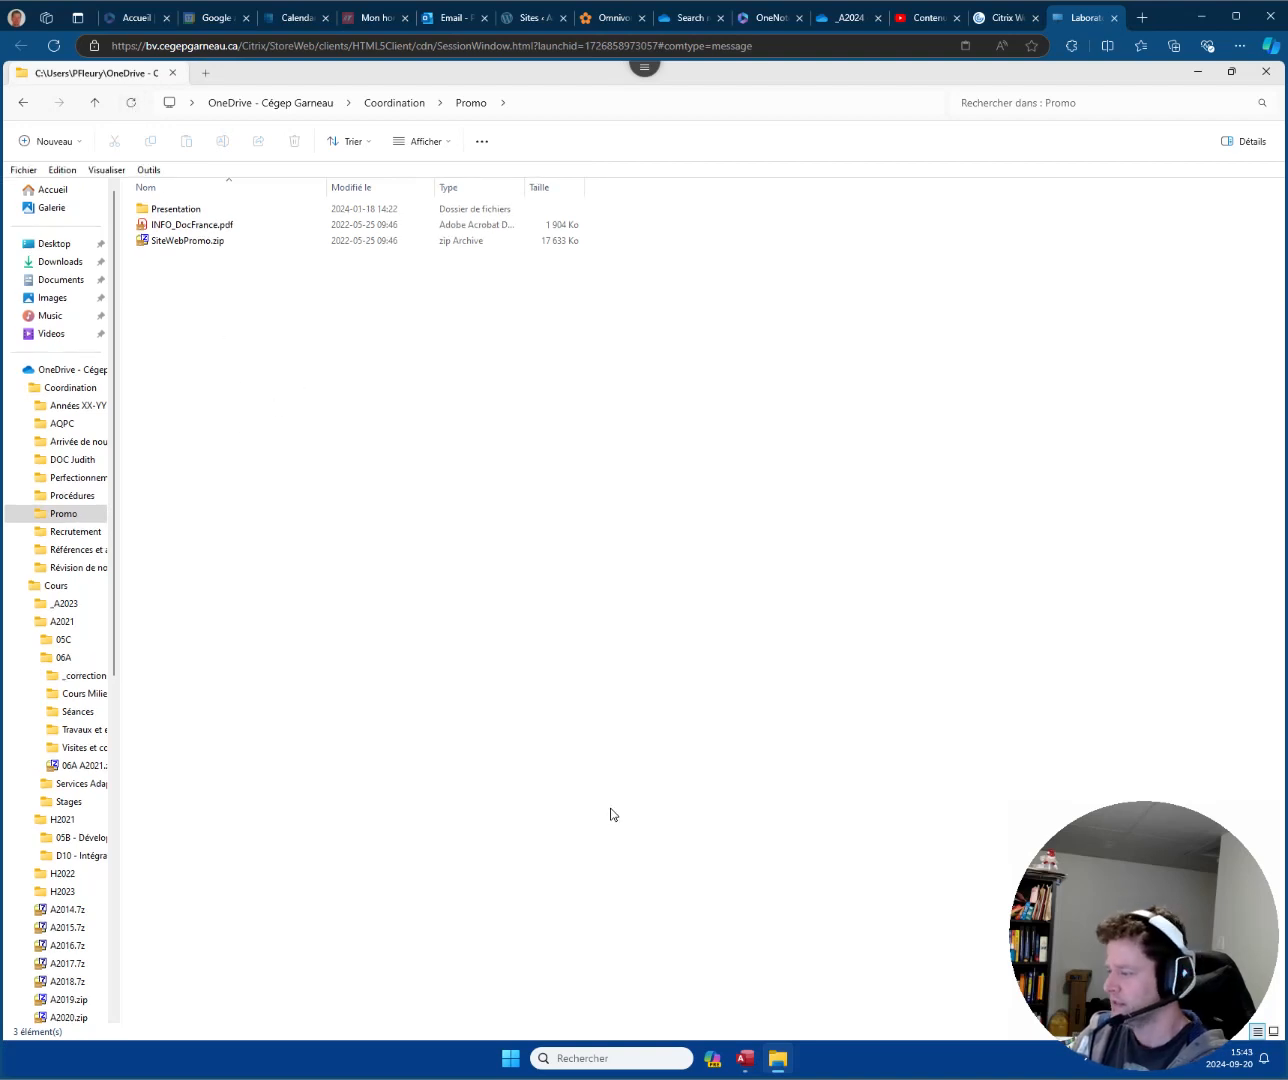
Try to compress the five files from LICENSE to README.md in the Presentation folder into a ZIP file, and return to the Coordination folder.
left_click_drag(305, 341, 175, 215)
double_click(175, 214)
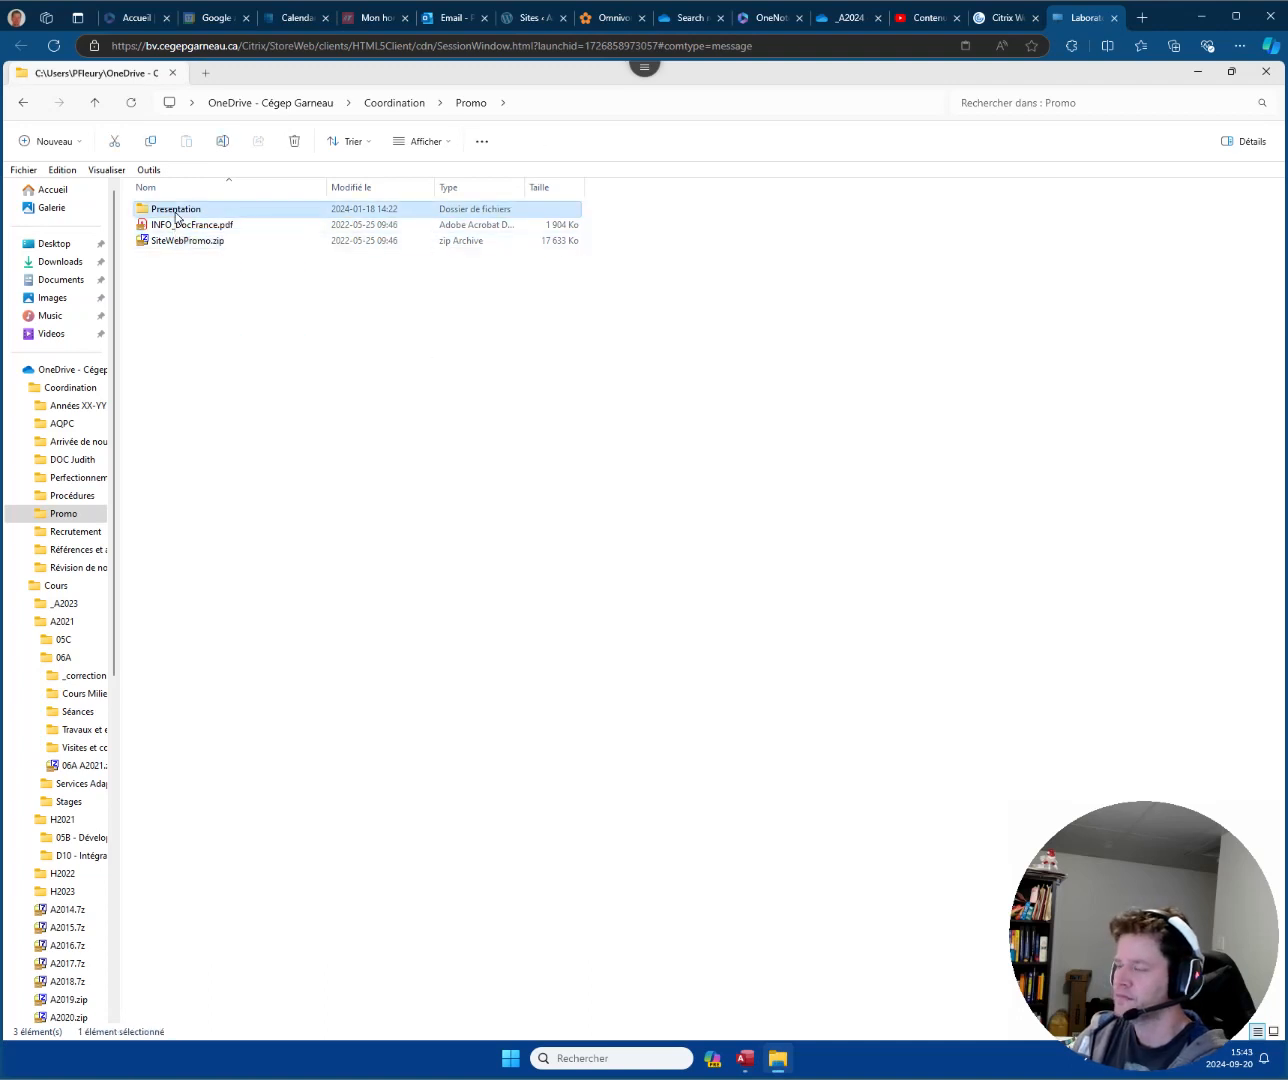
double_click(177, 218)
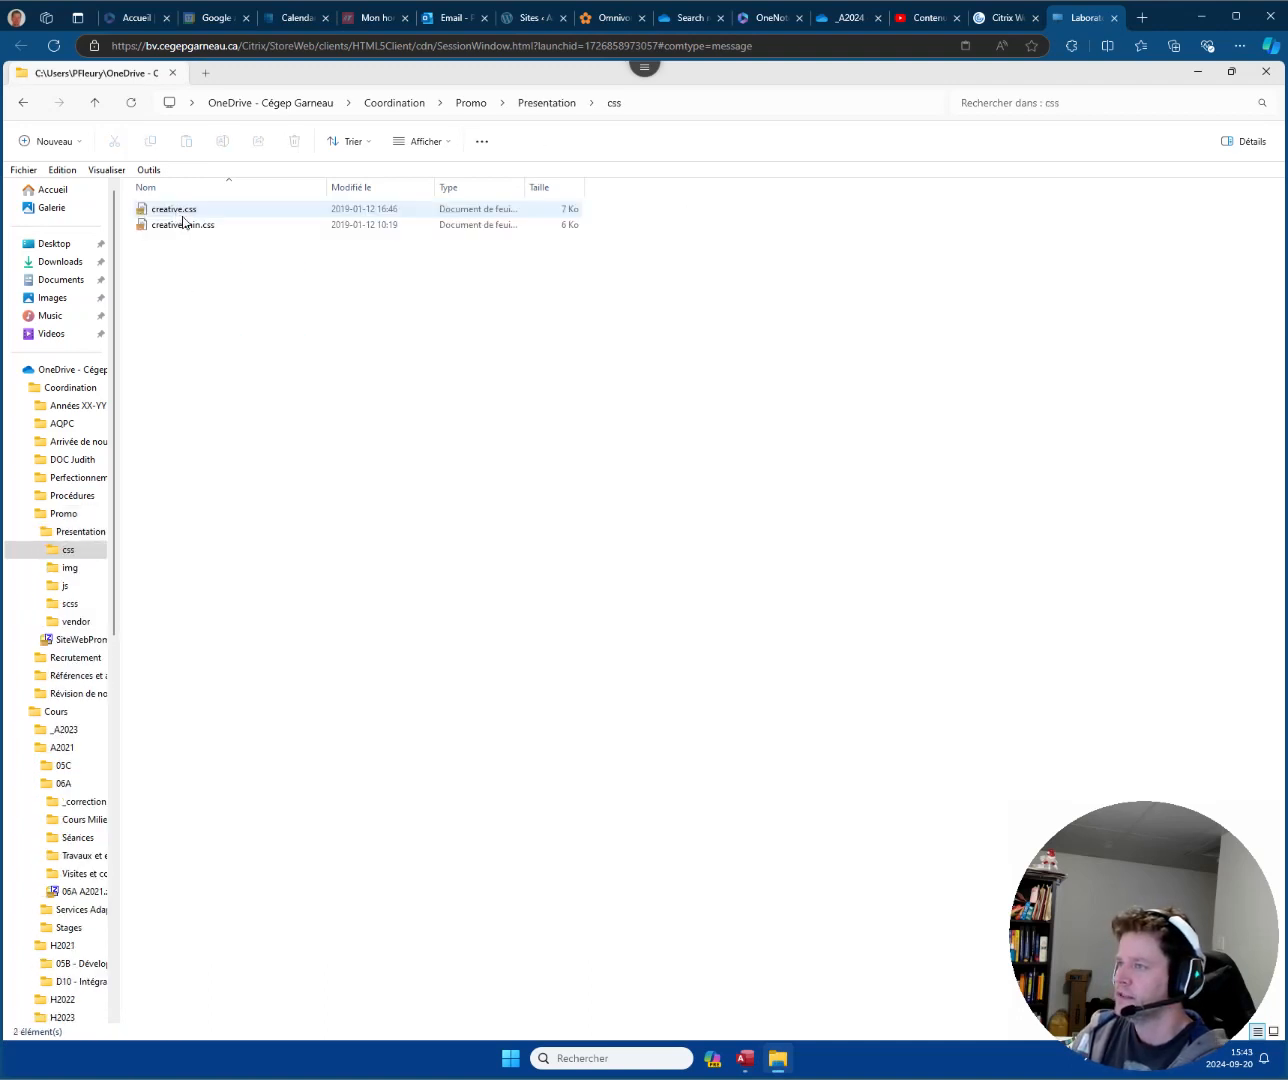
key("alt+Left")
left_click_drag(221, 474, 186, 357)
right_click(182, 369)
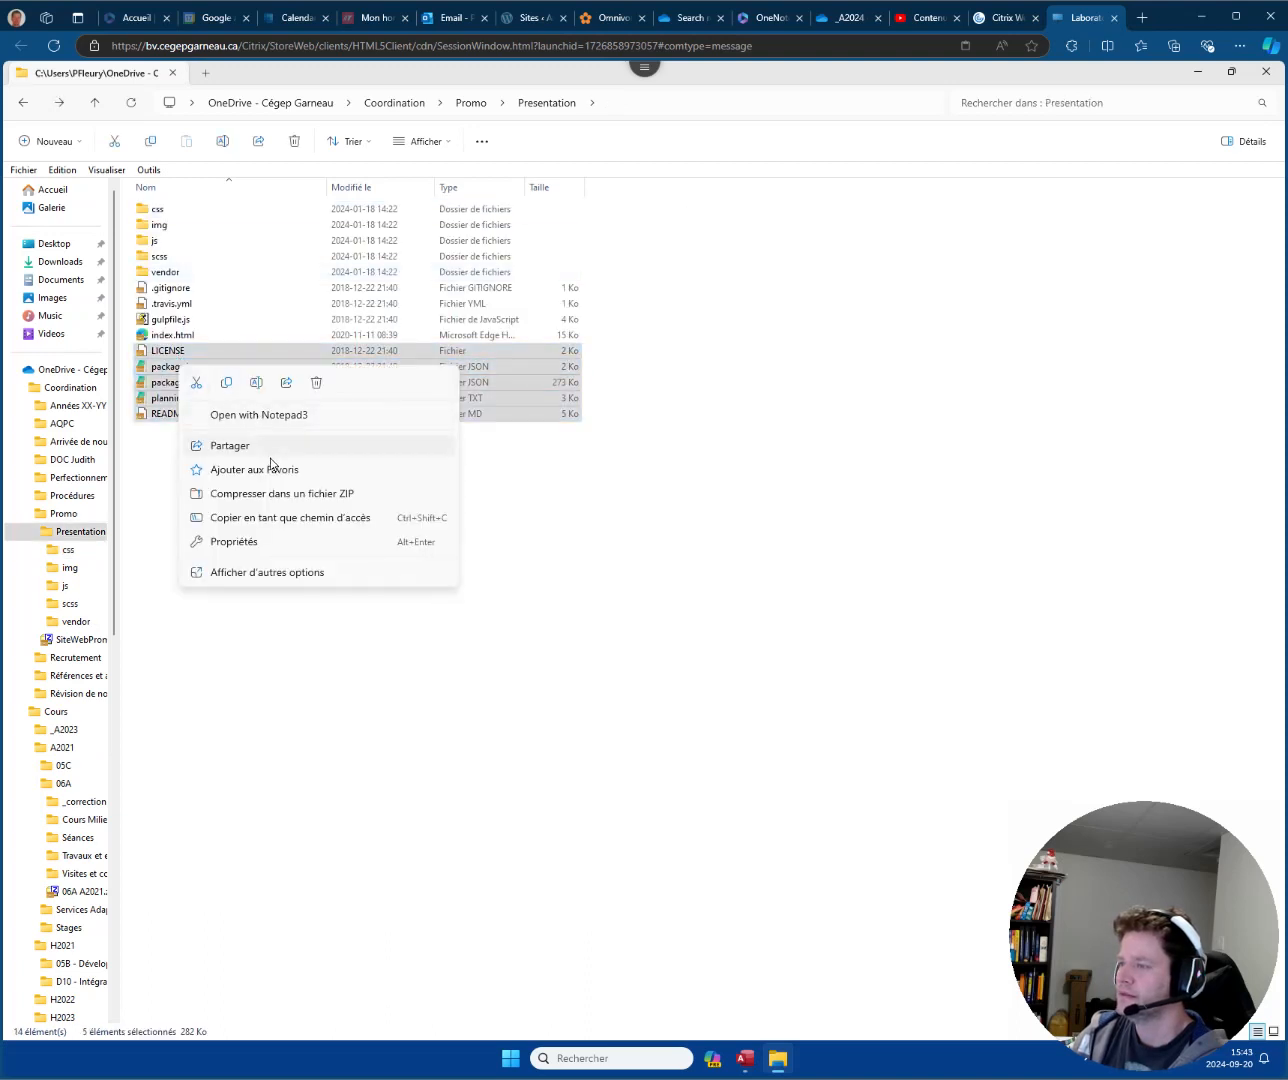
left_click(279, 496)
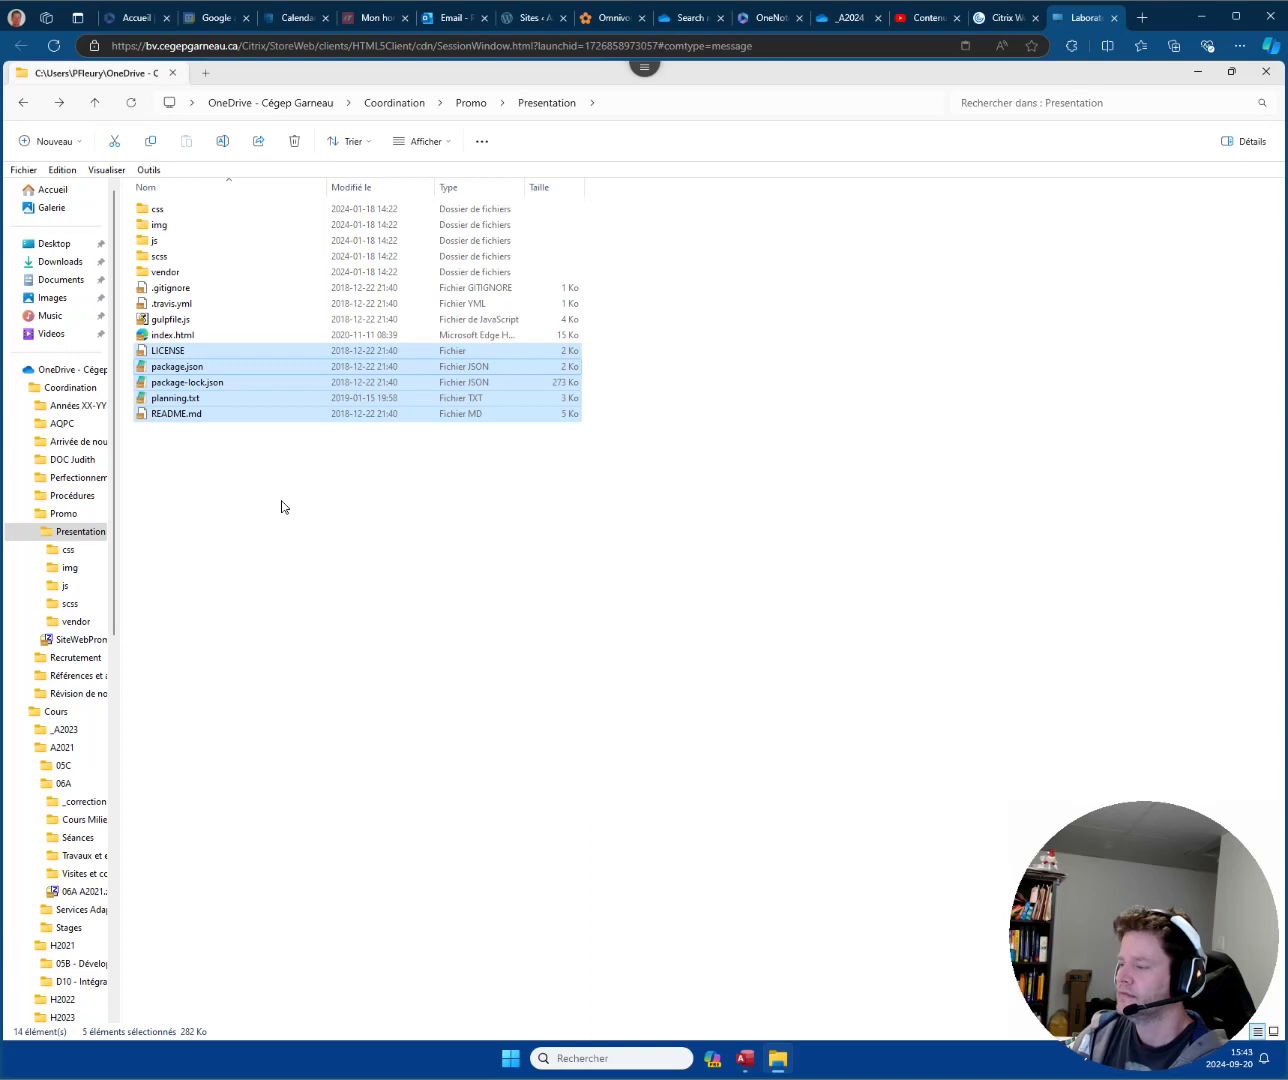
left_click(280, 480)
key("alt+Up")
key("alt+Up")
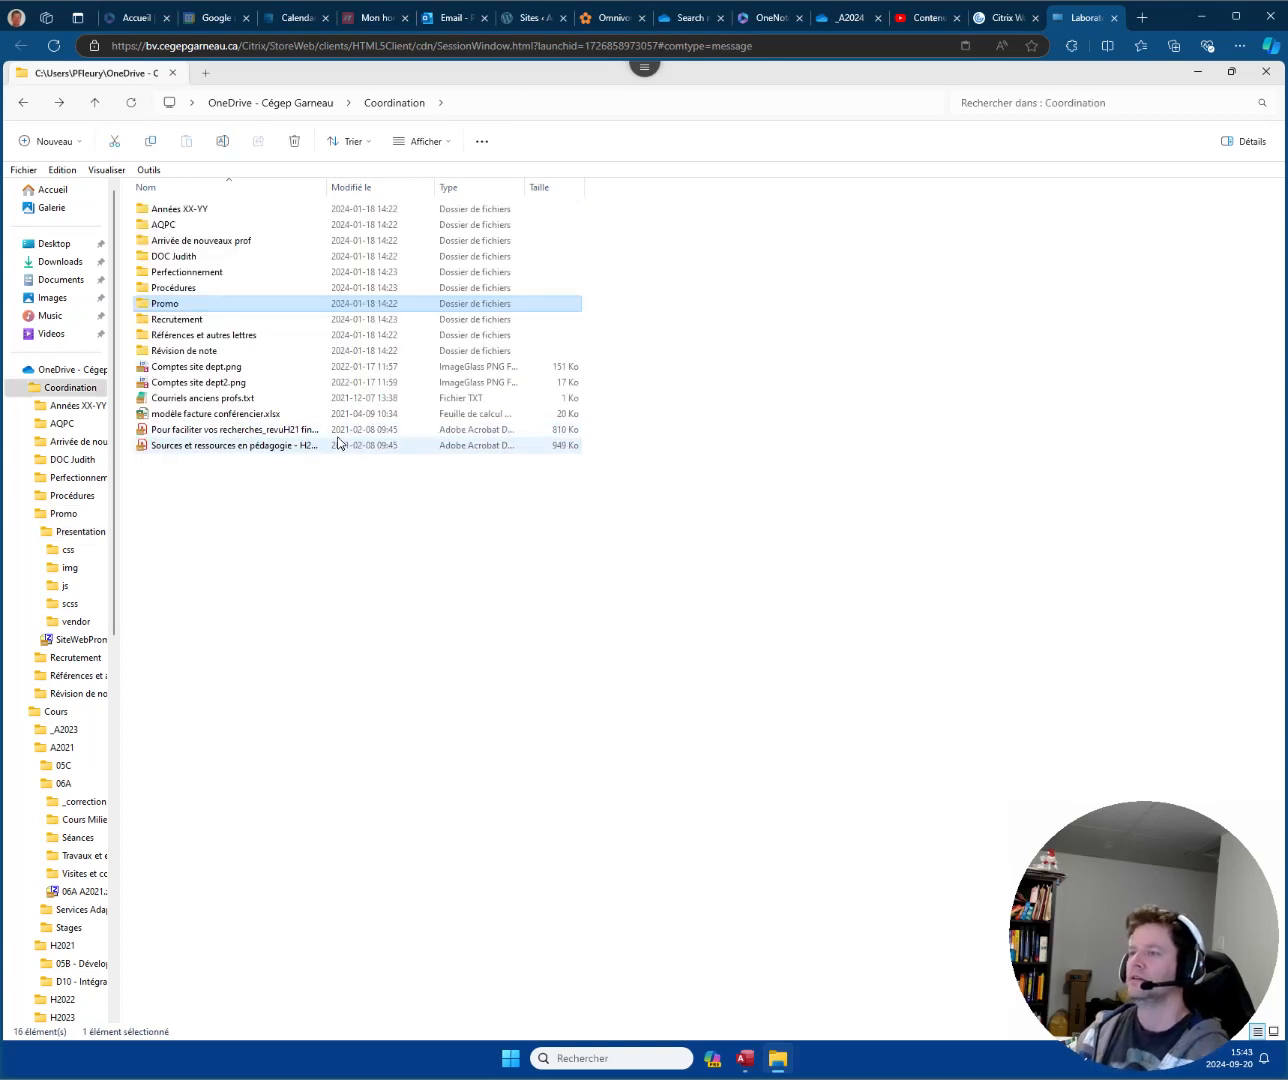
Go back to the Promo folder, switch to the local file explorer, and open the Bureau folder.
key("alt+Left")
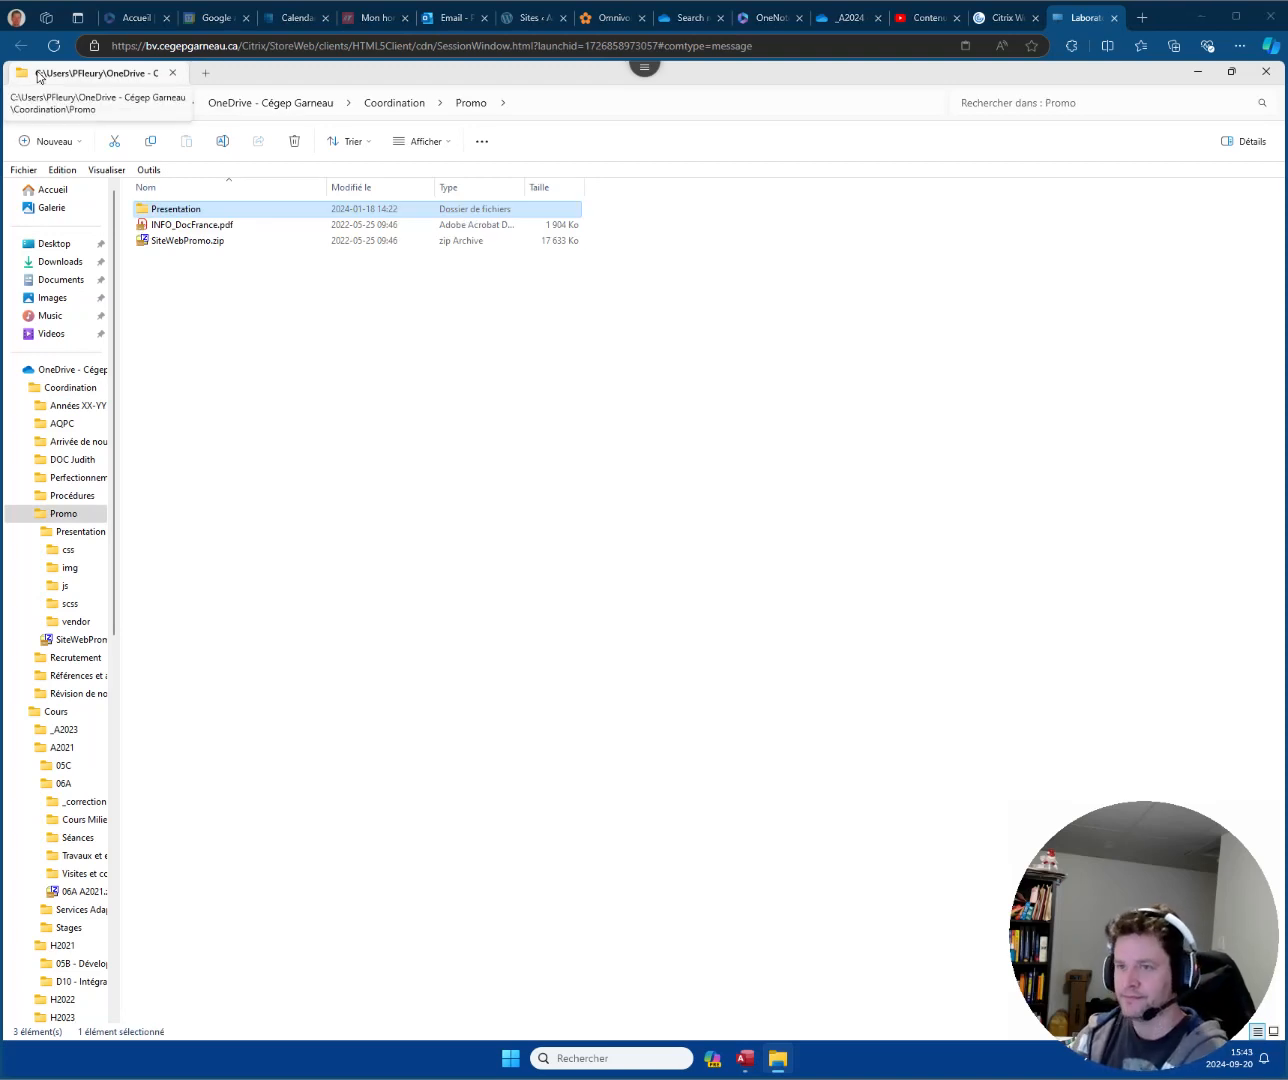
key("super+Right")
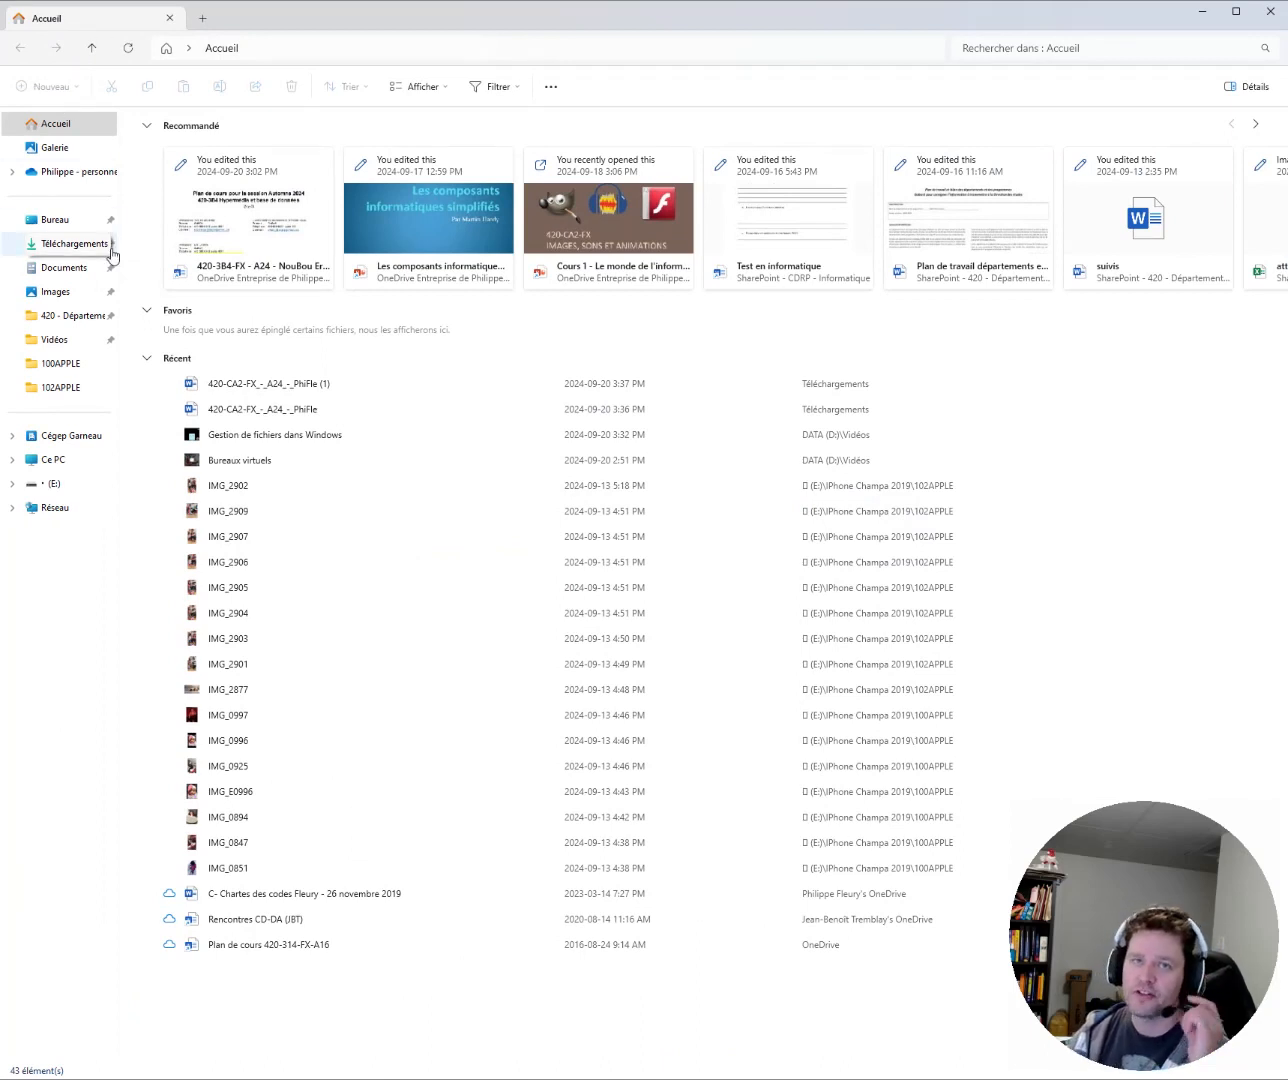
left_click(64, 219)
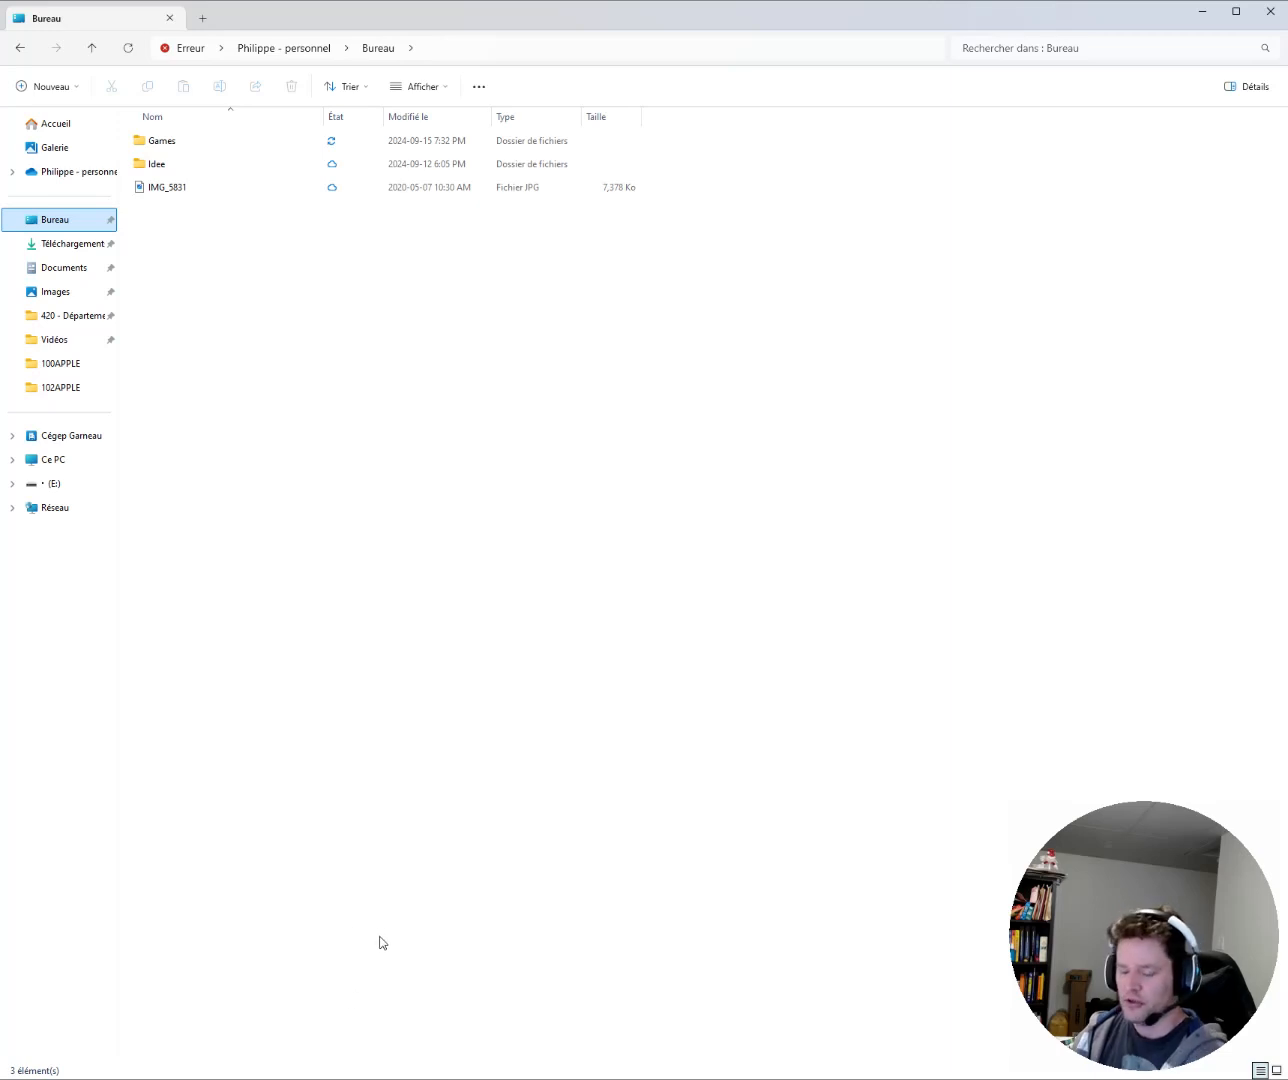
key("alt+Tab")
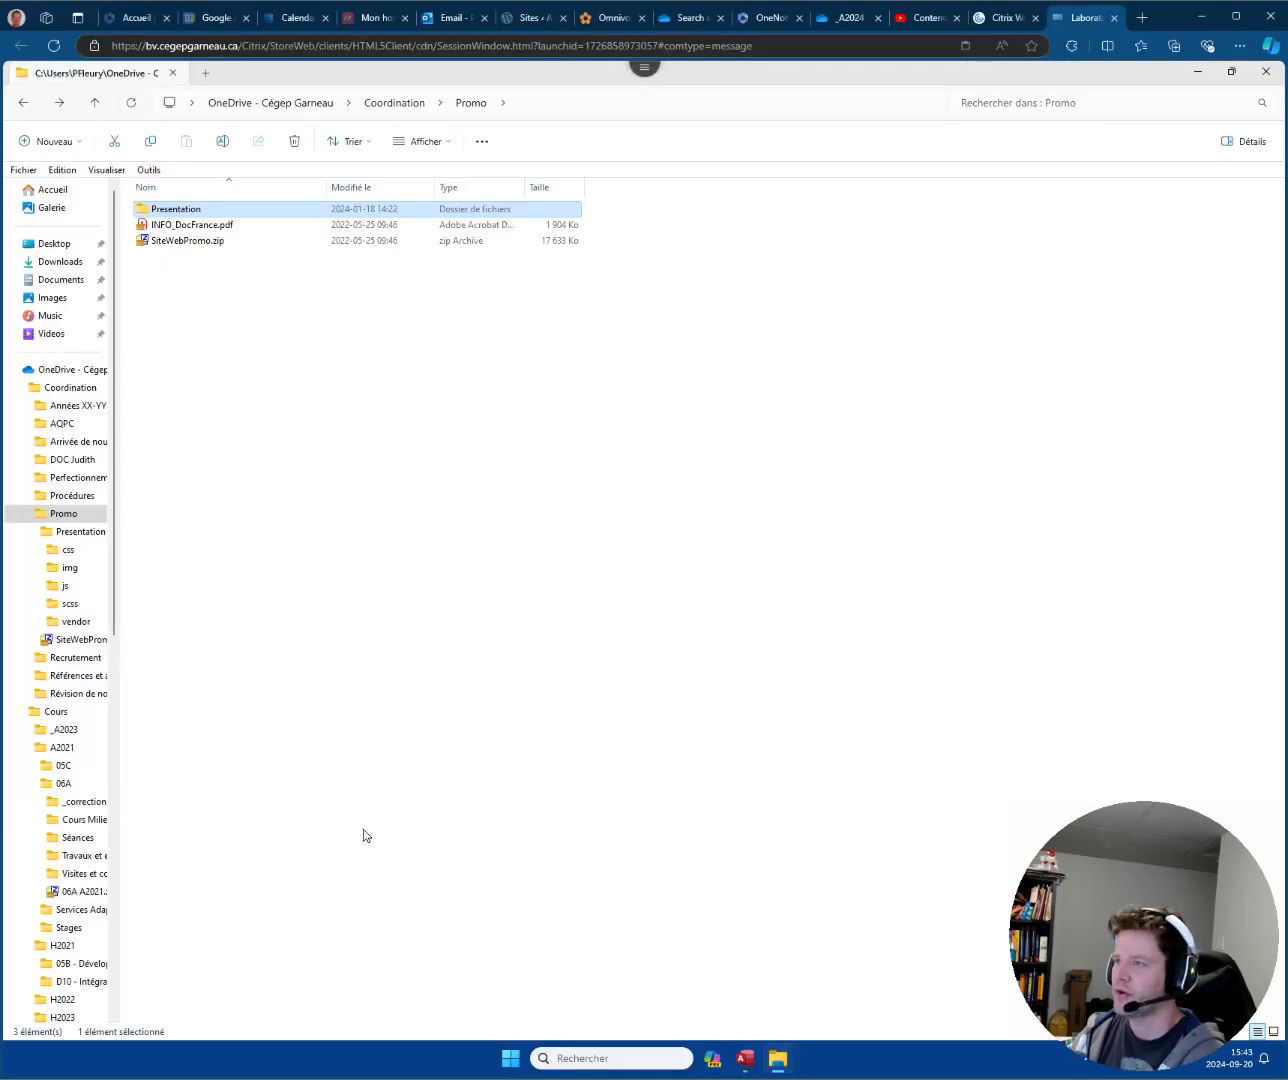
key("alt+Tab")
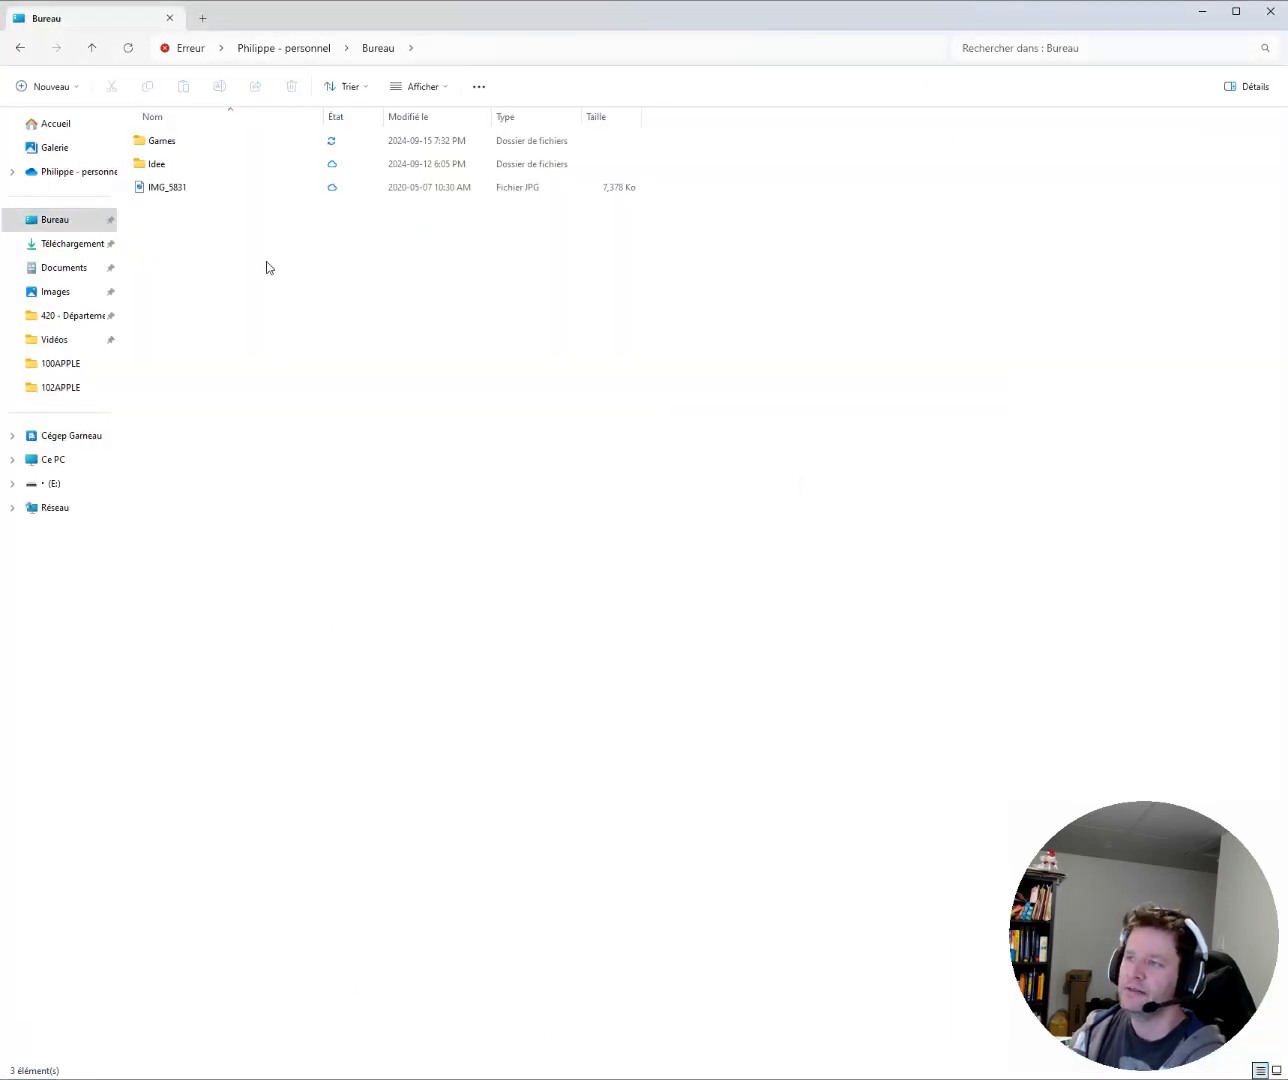
Look inside the Idee folder, and view the IMG_5831 picture from the Bureau folder before closing it.
left_click_drag(270, 261, 148, 172)
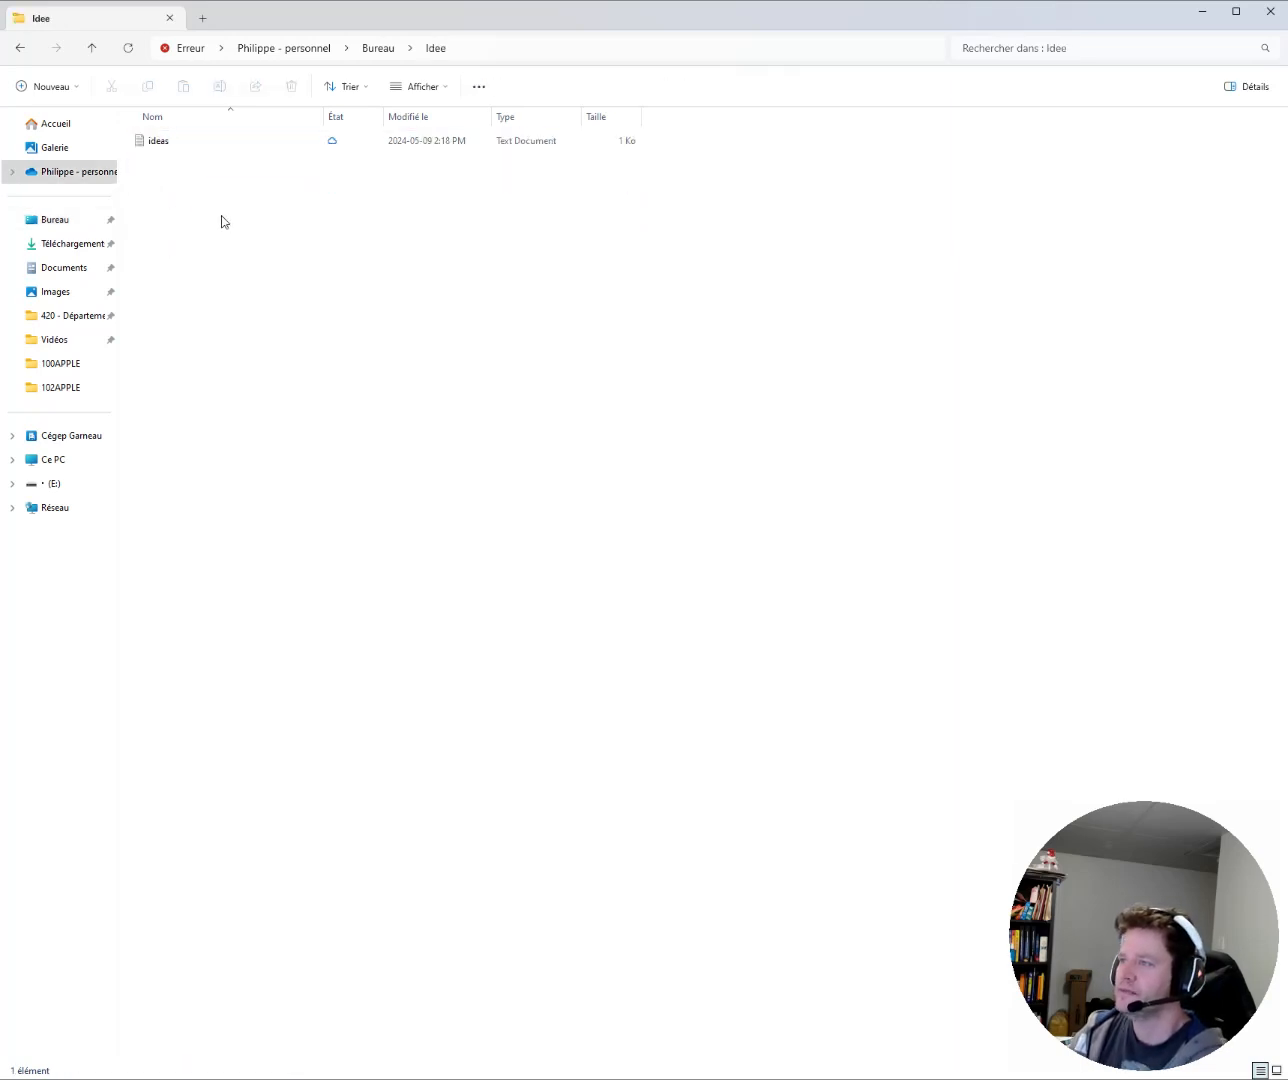
key("alt+Left")
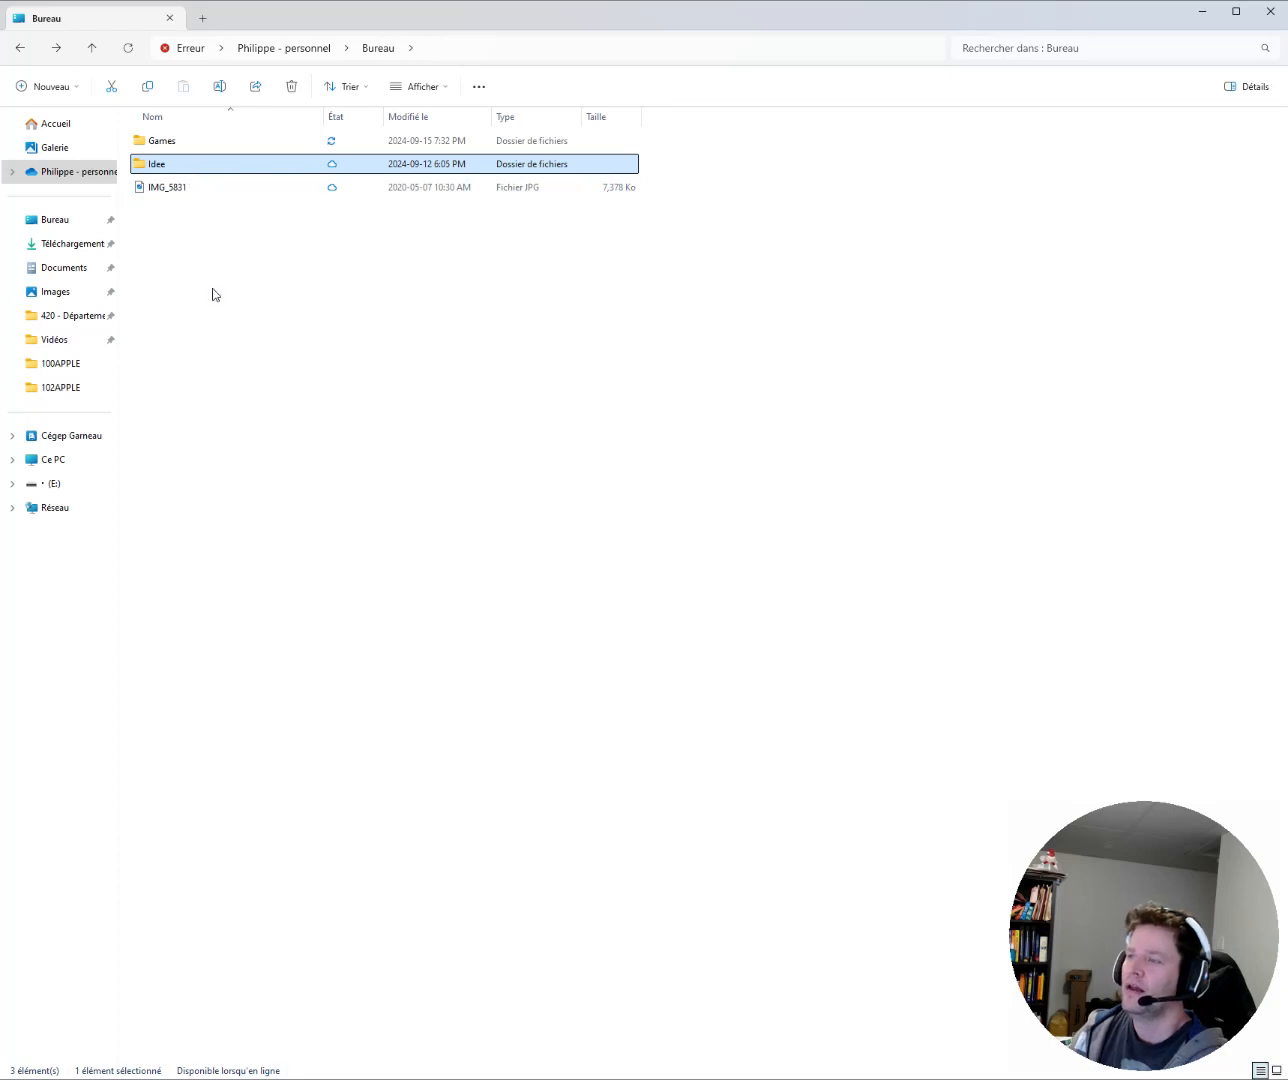
left_click(213, 288)
left_click(185, 192)
double_click(190, 190)
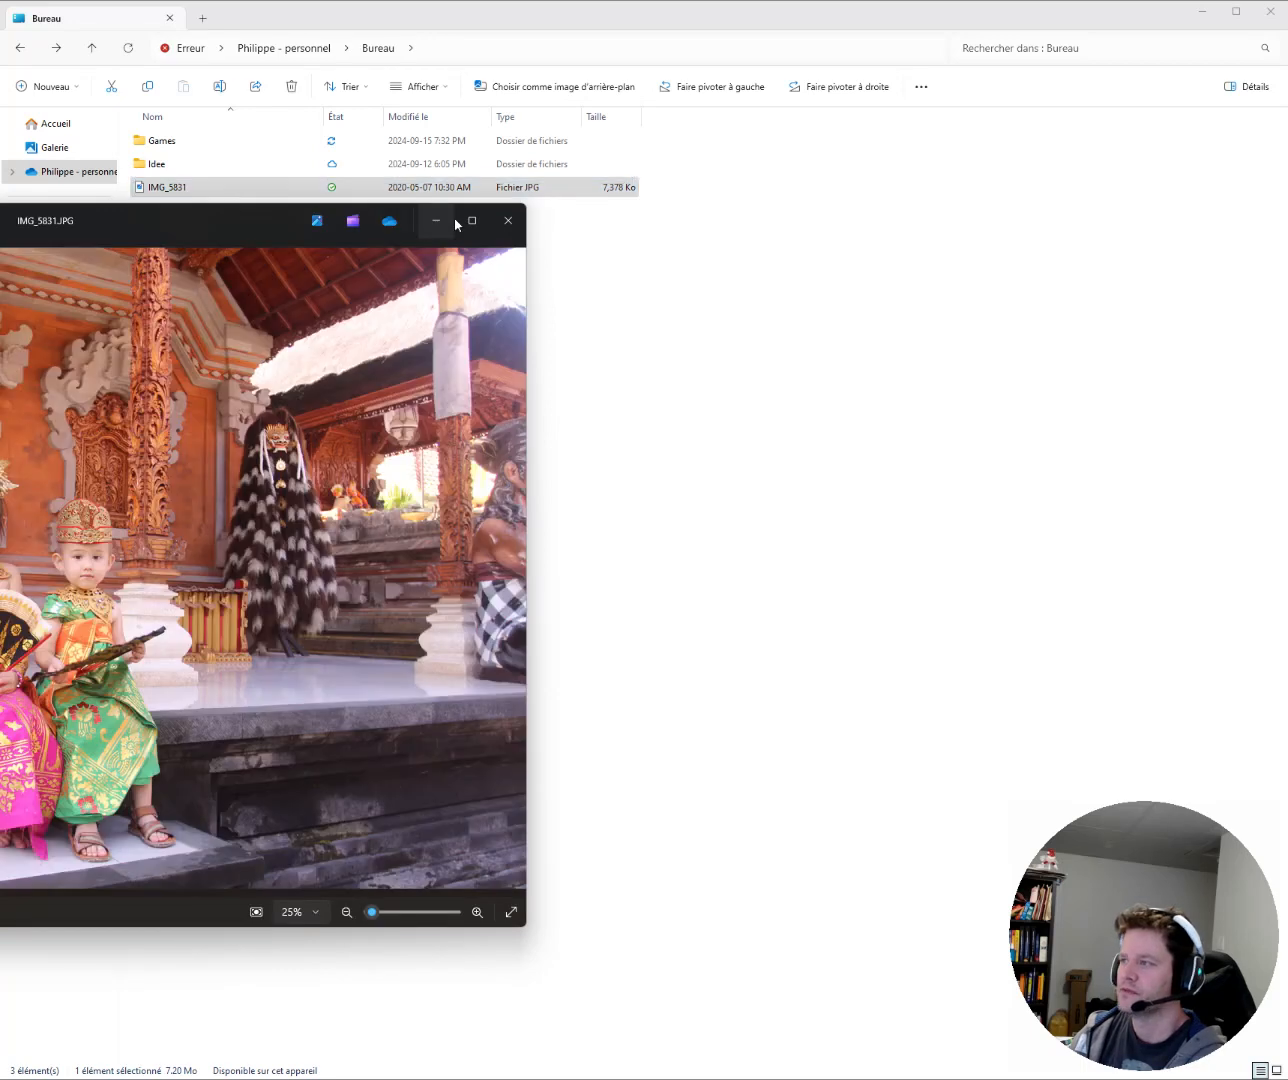
left_click(509, 220)
Compress the Idee folder and the IMG_5831 picture together into a ZIP file, keeping the default name.
left_click_drag(252, 242, 161, 170)
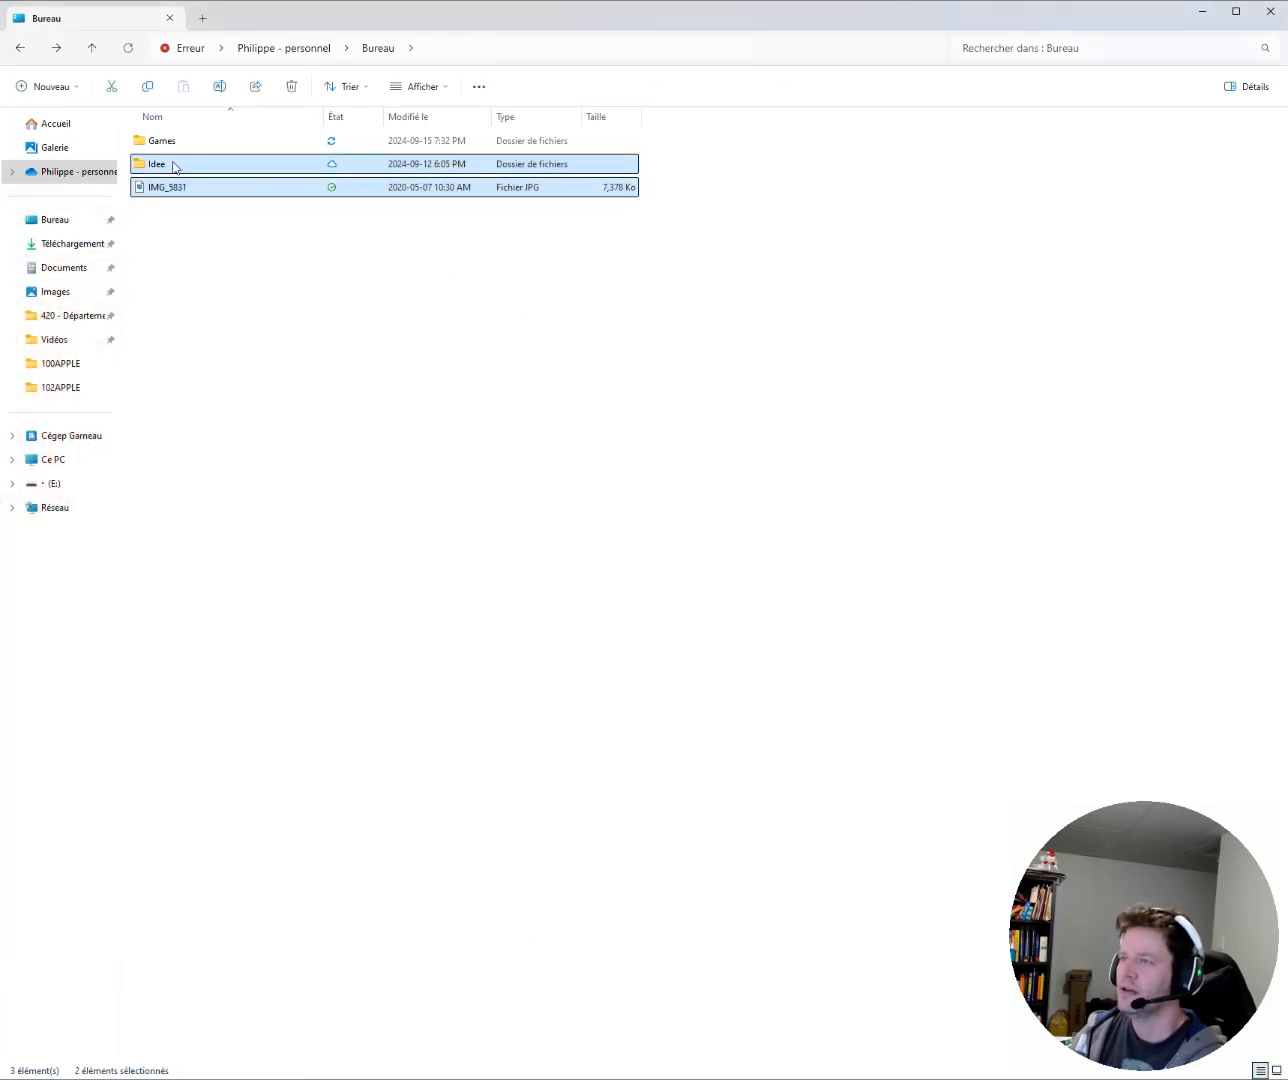
right_click(161, 170)
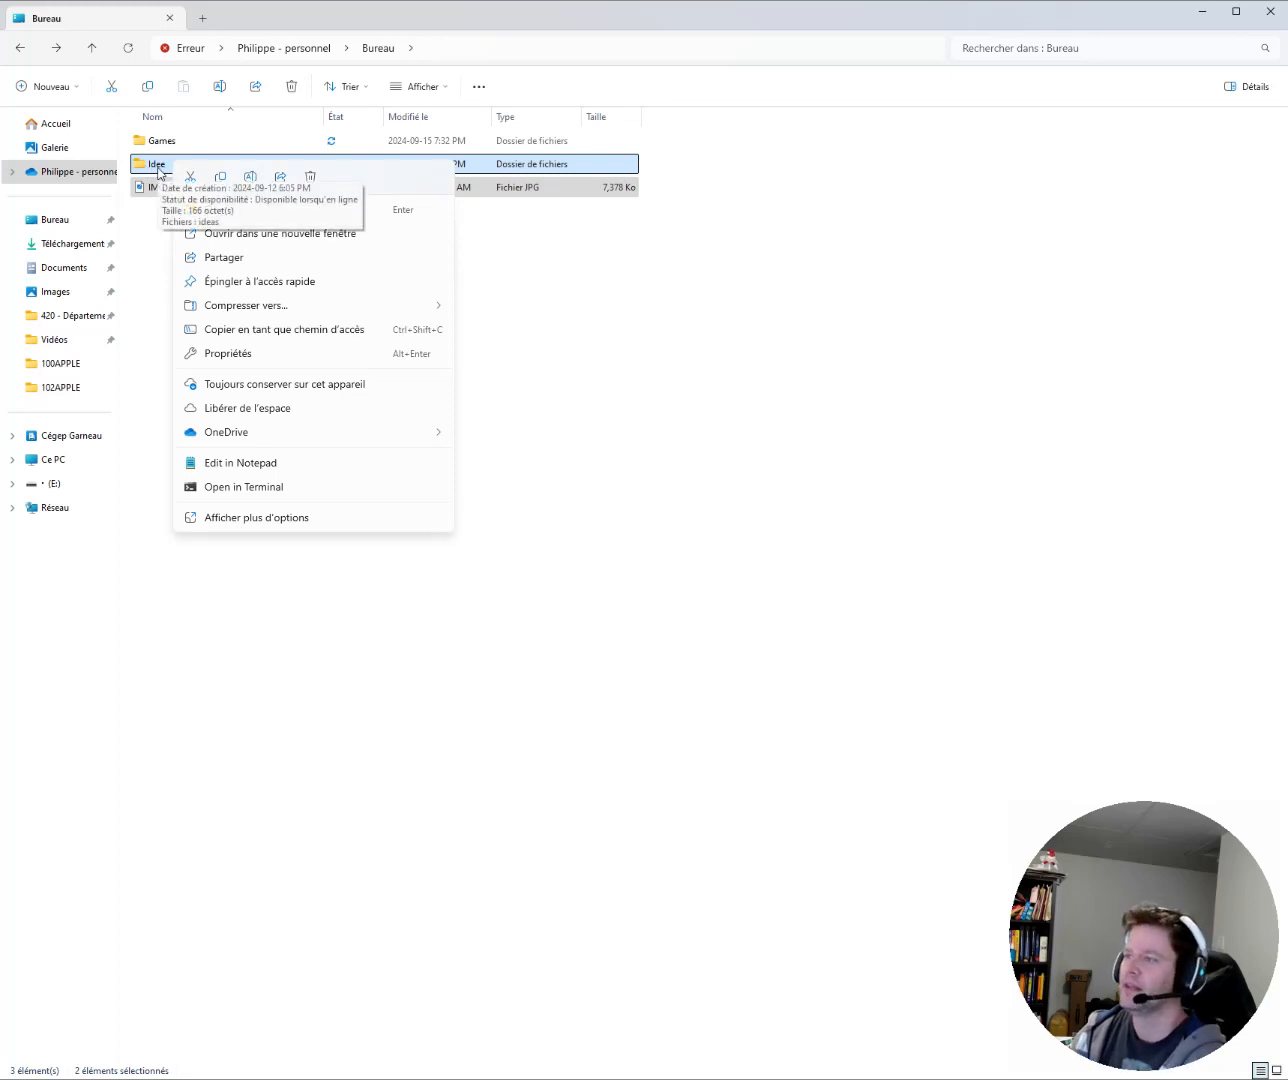
mouse_move(280, 309)
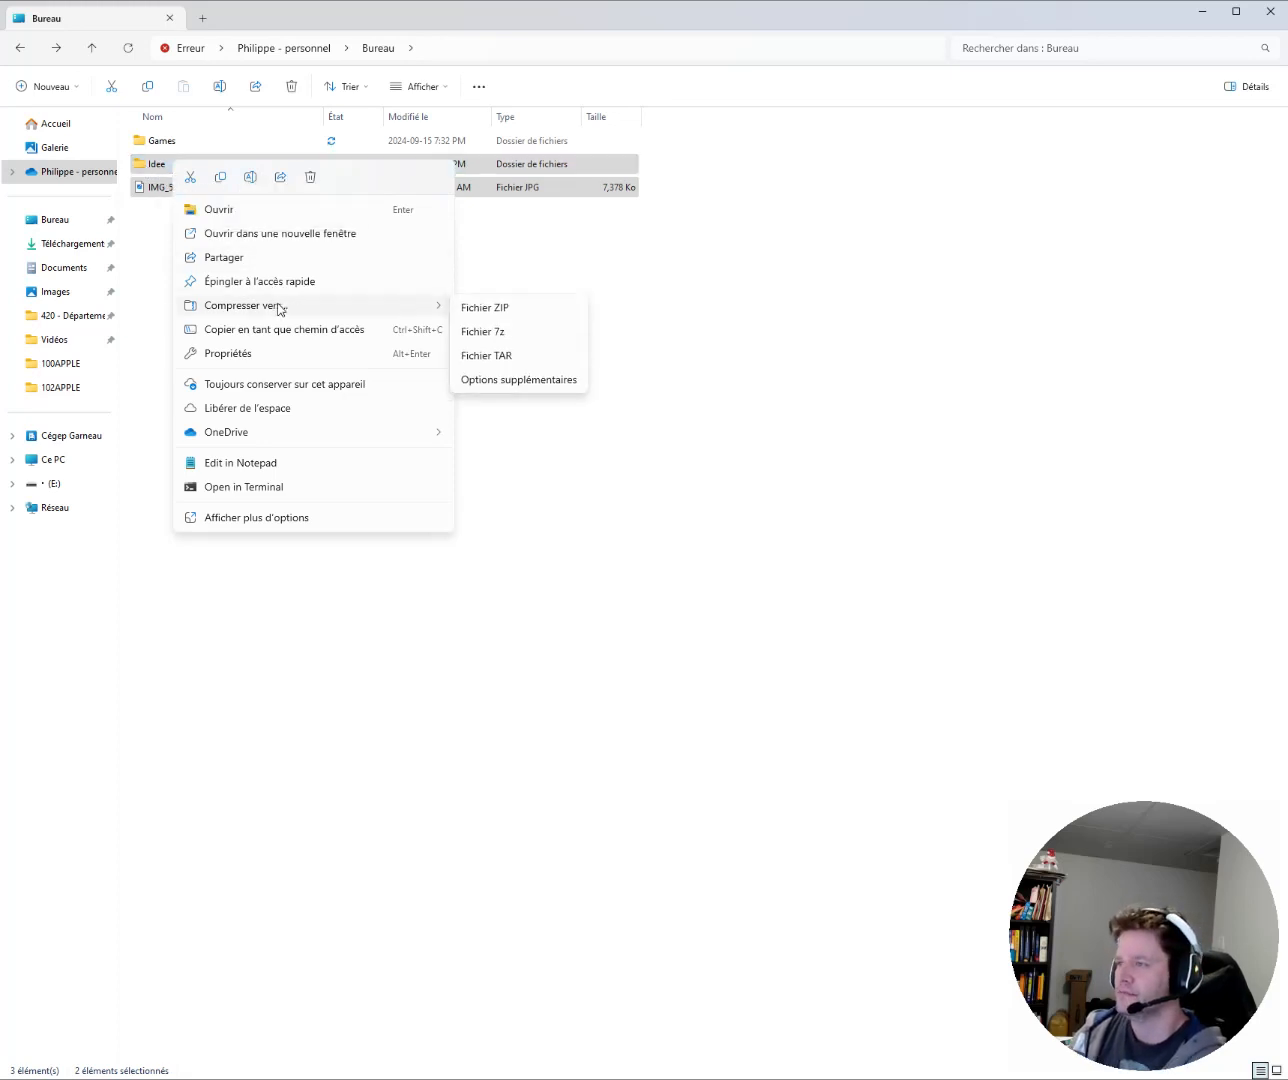
left_click(498, 308)
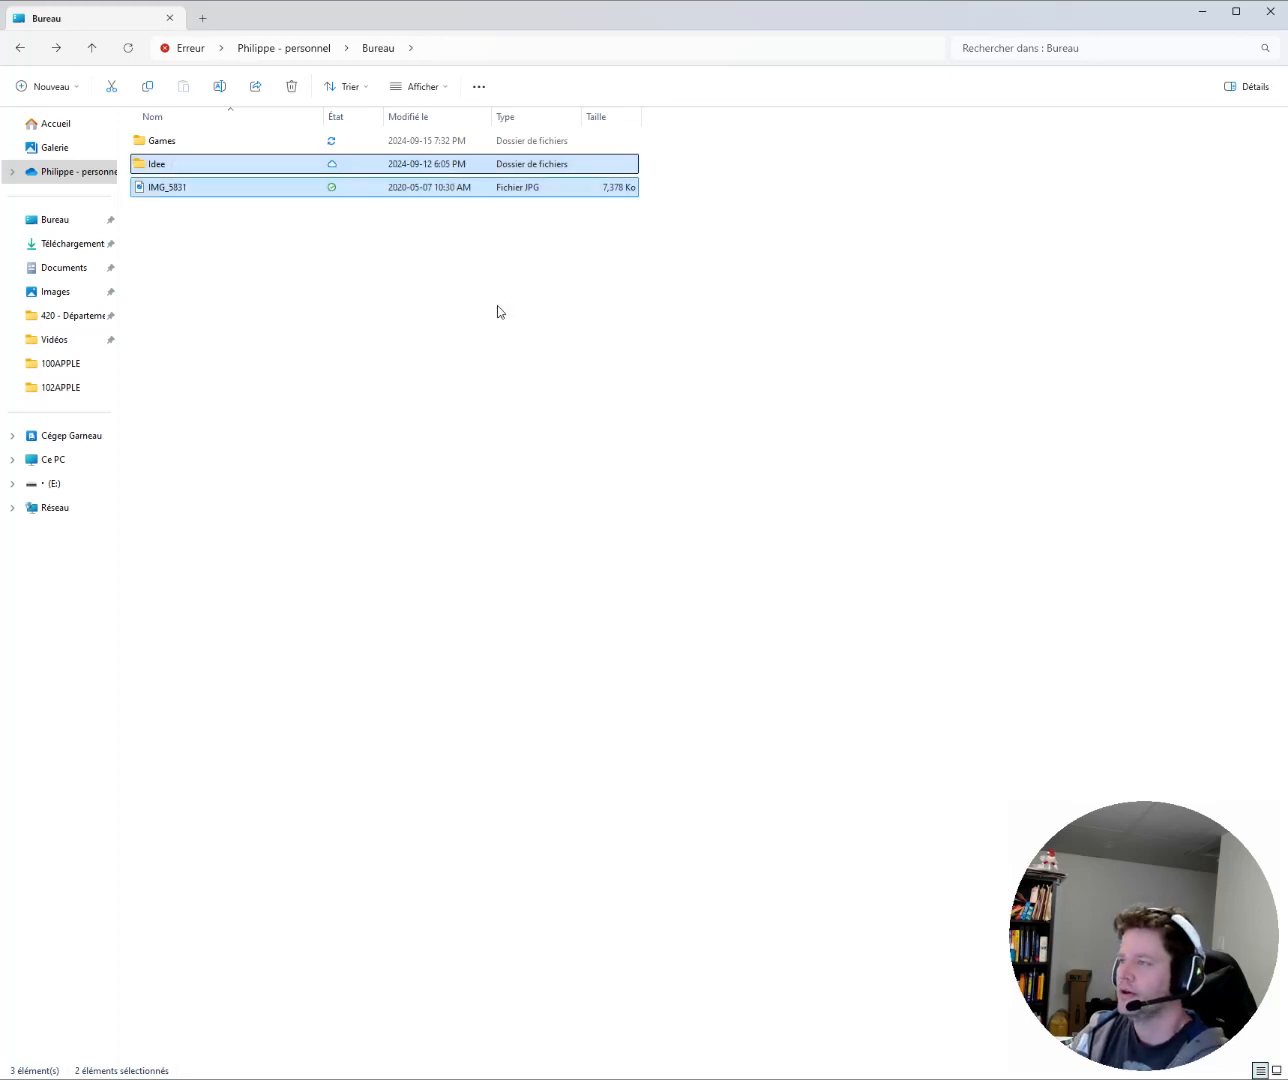
left_click(348, 307)
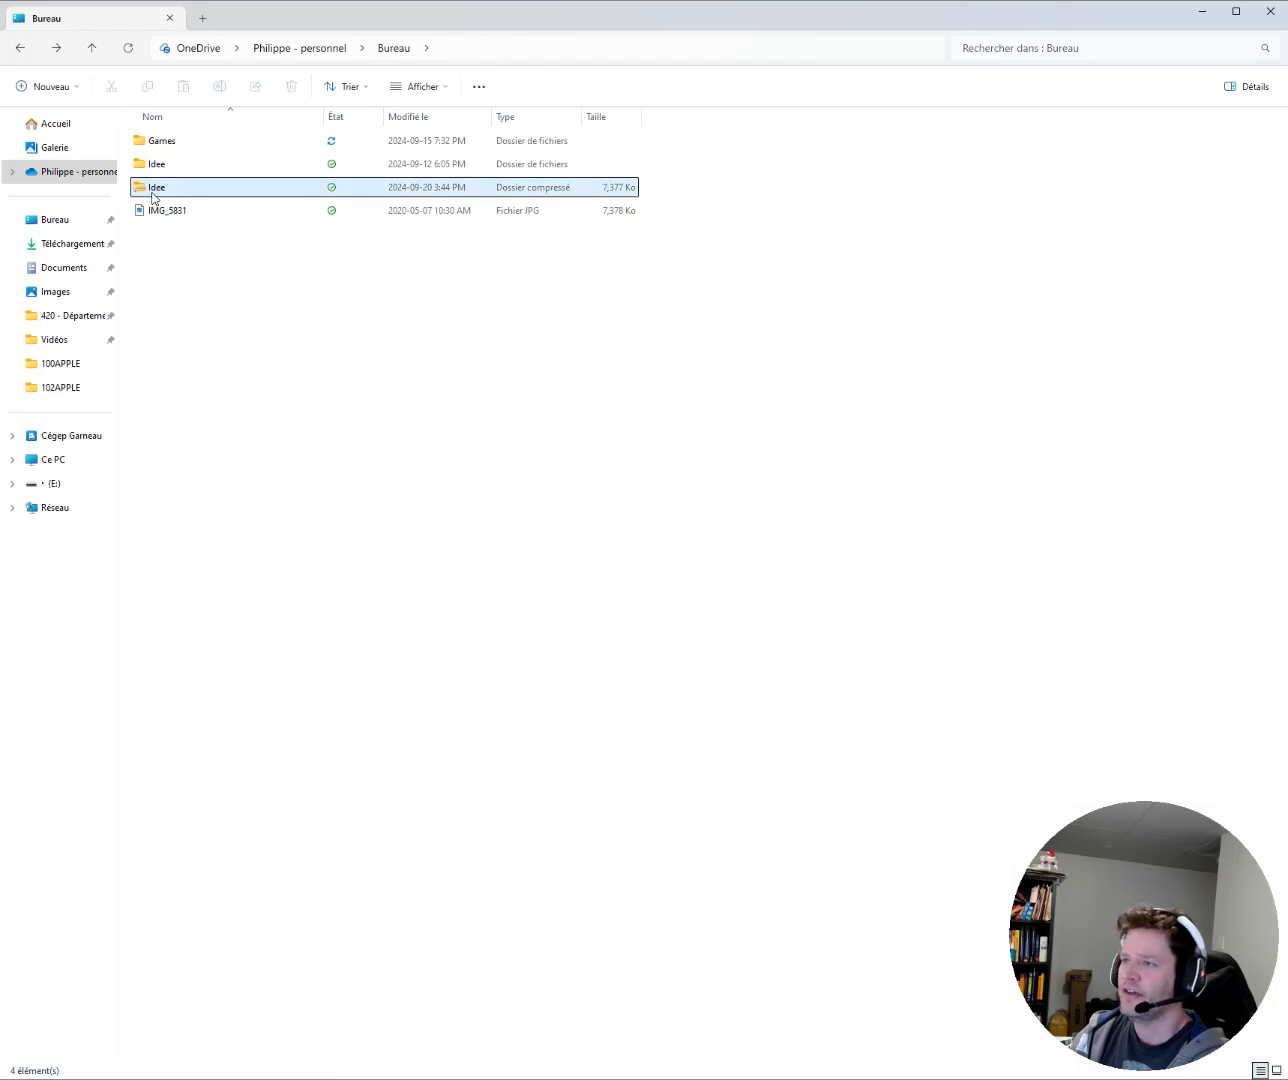
Display the Bureau contents as large icons and open the ideas text document inside the Idee ZIP archive.
scroll(284, 330, "up", 4)
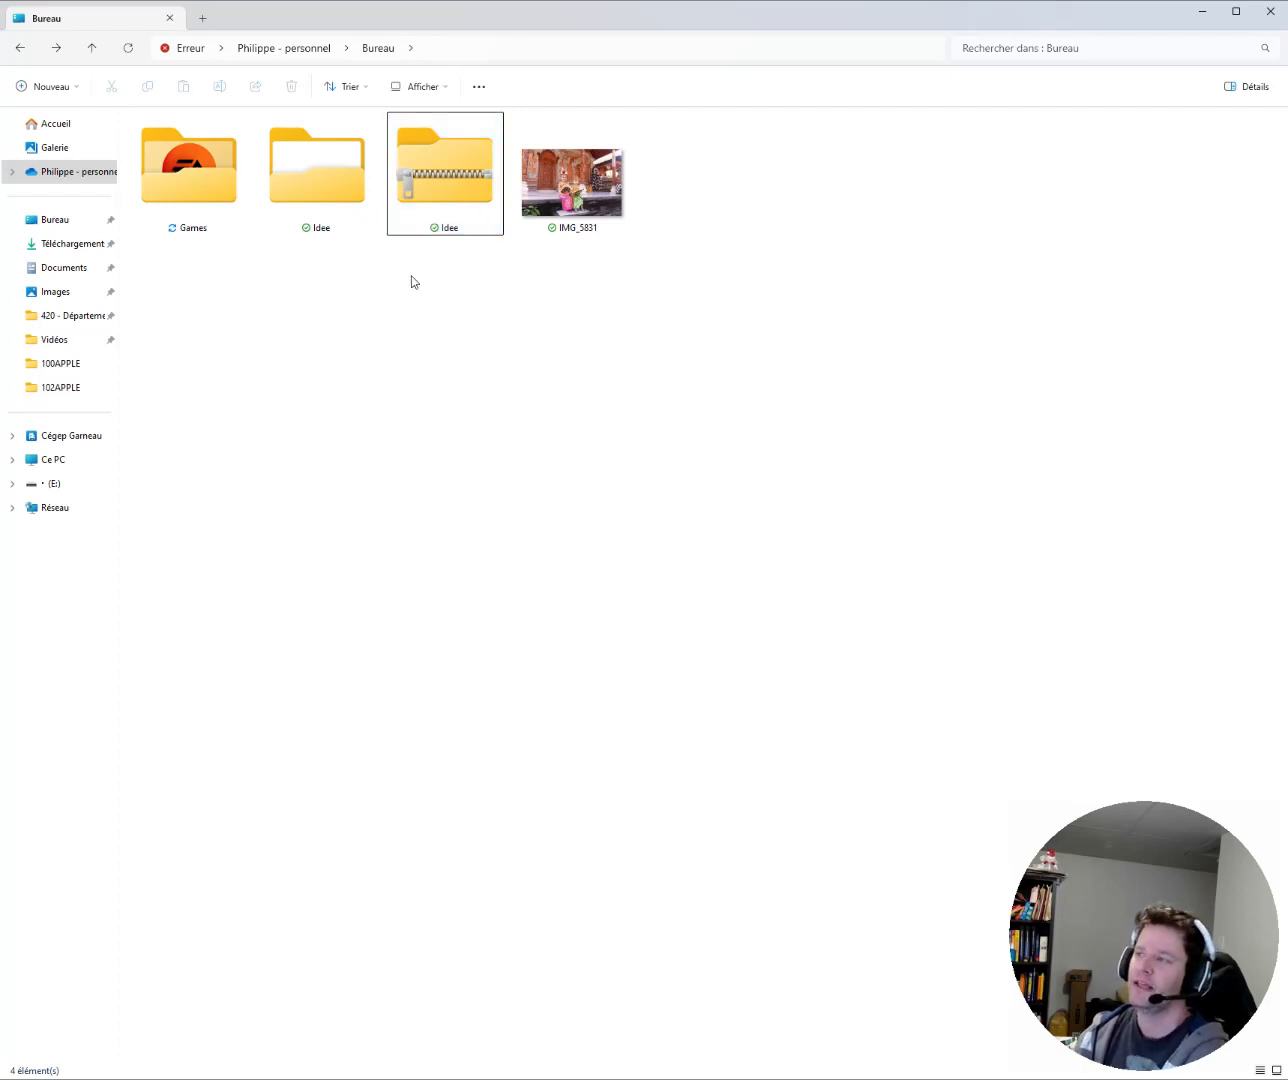
mouse_move(458, 200)
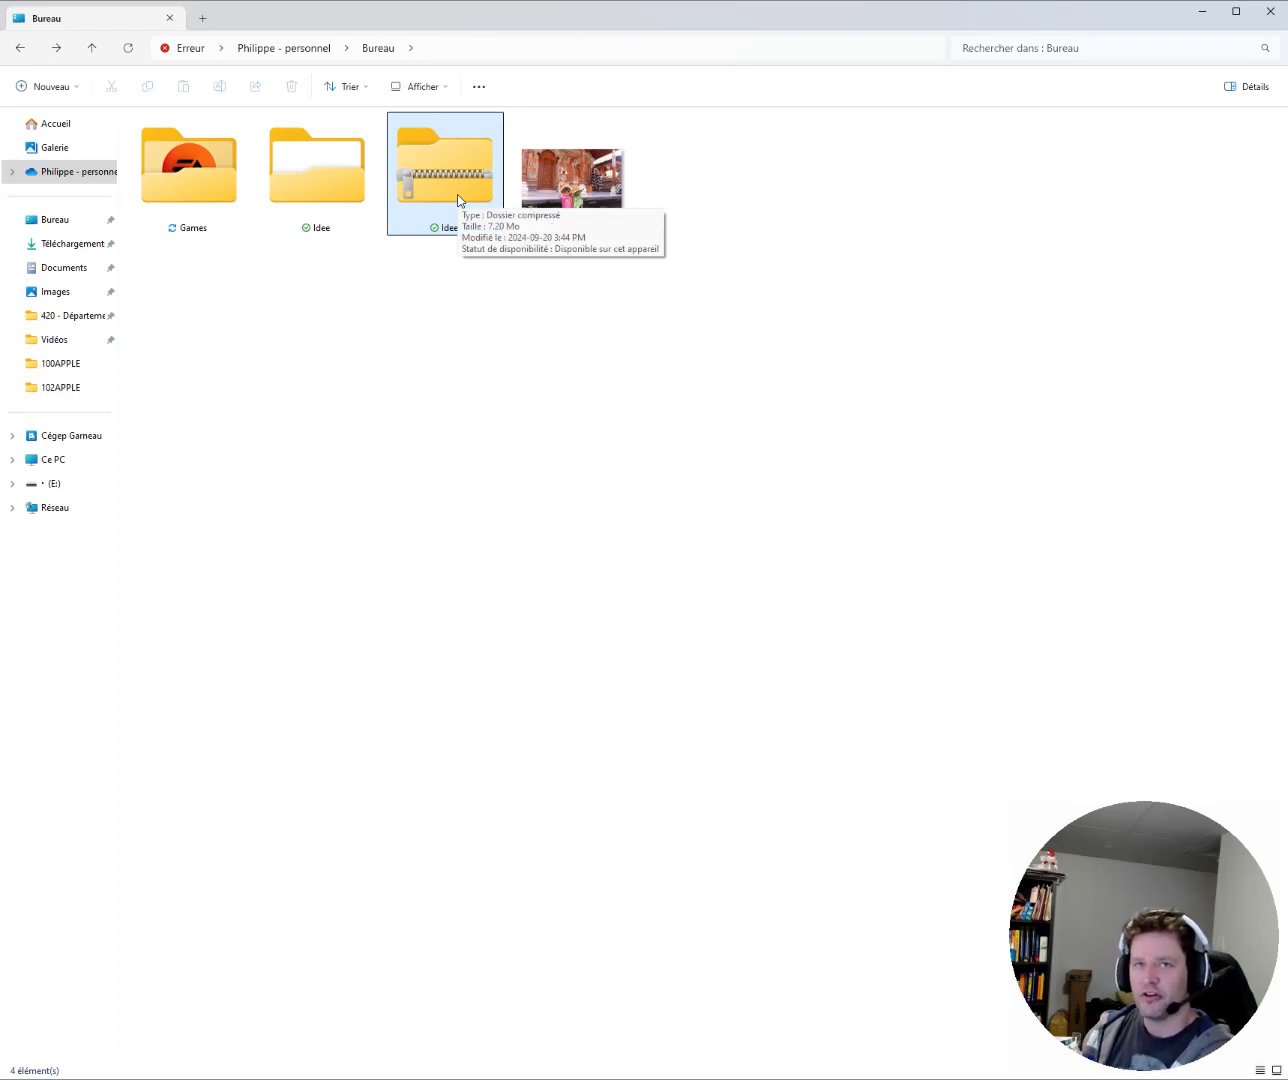
double_click(462, 192)
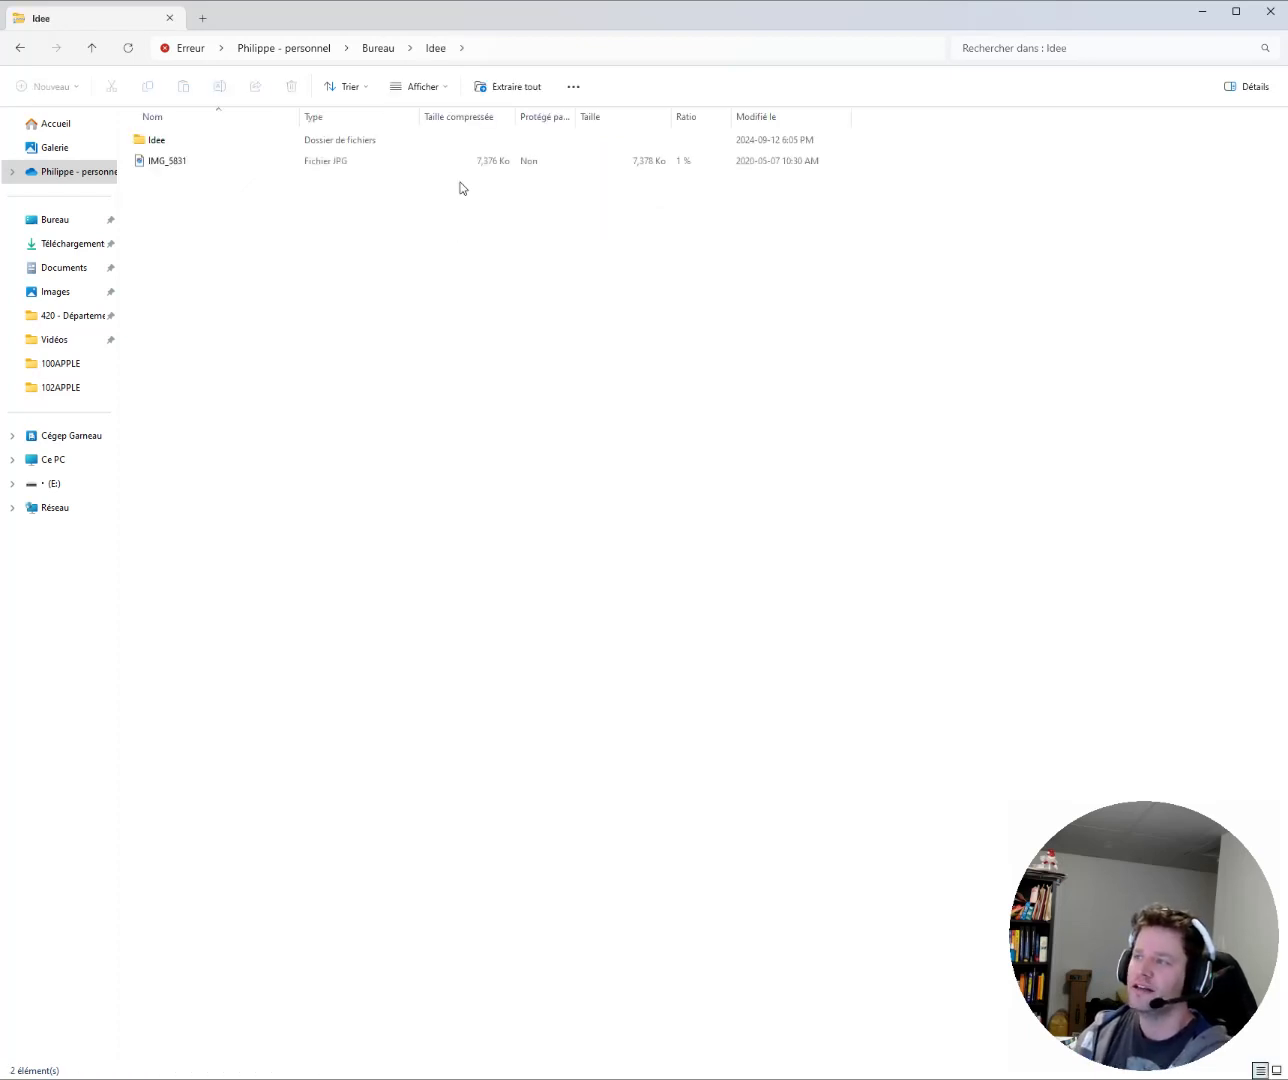
double_click(160, 146)
double_click(161, 146)
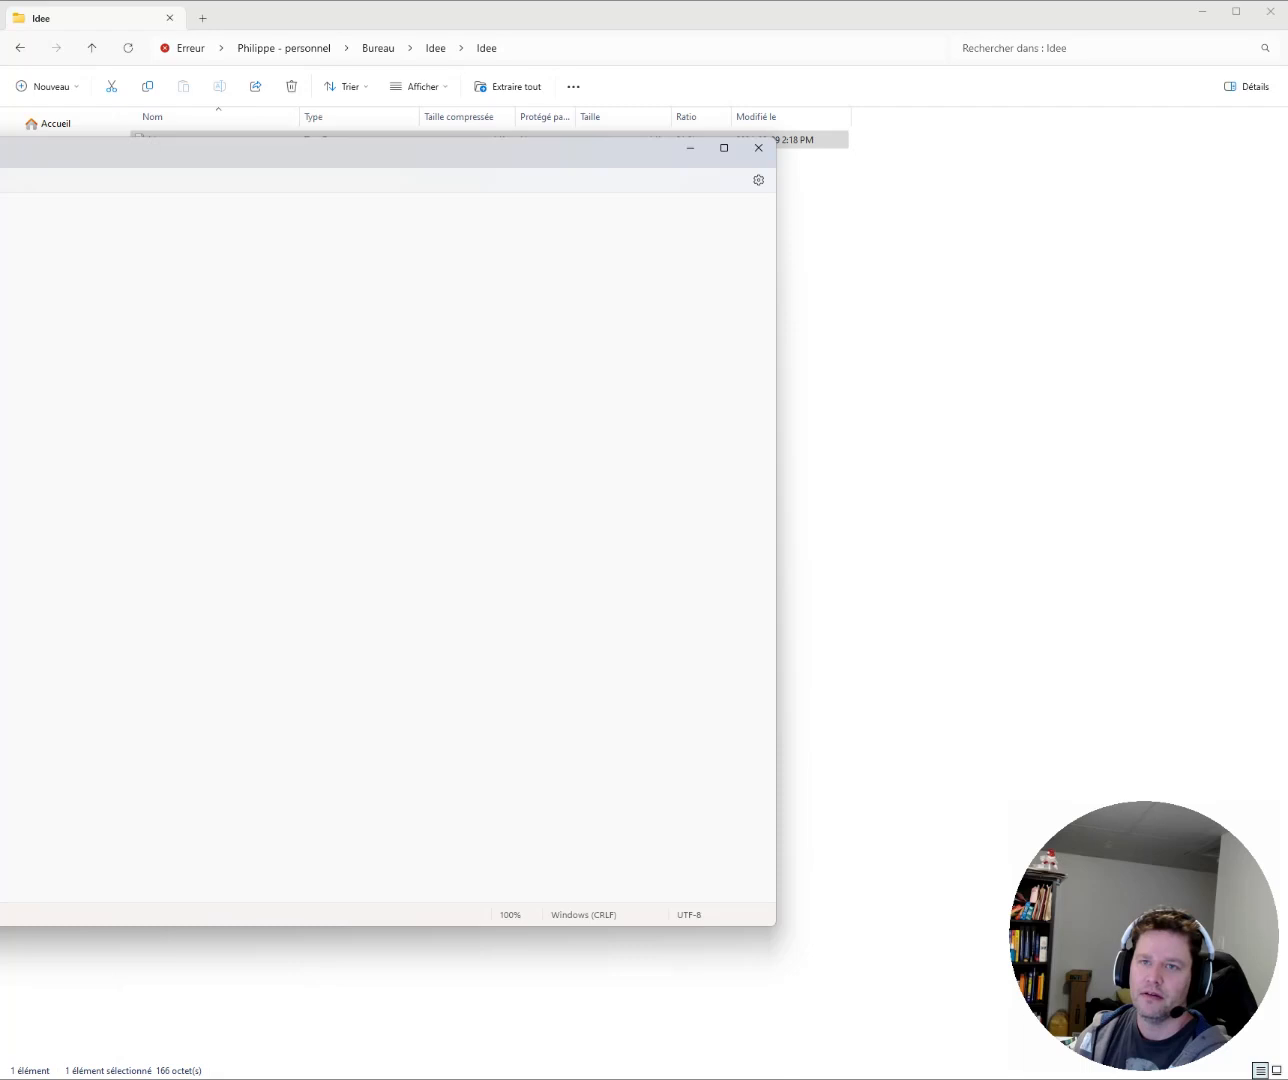
Try to add the line "asdasdasd" at the end of ideas.txt and save it inside the archive.
left_click(419, 381)
key("Return")
key("Return")
type("asdasdasd")
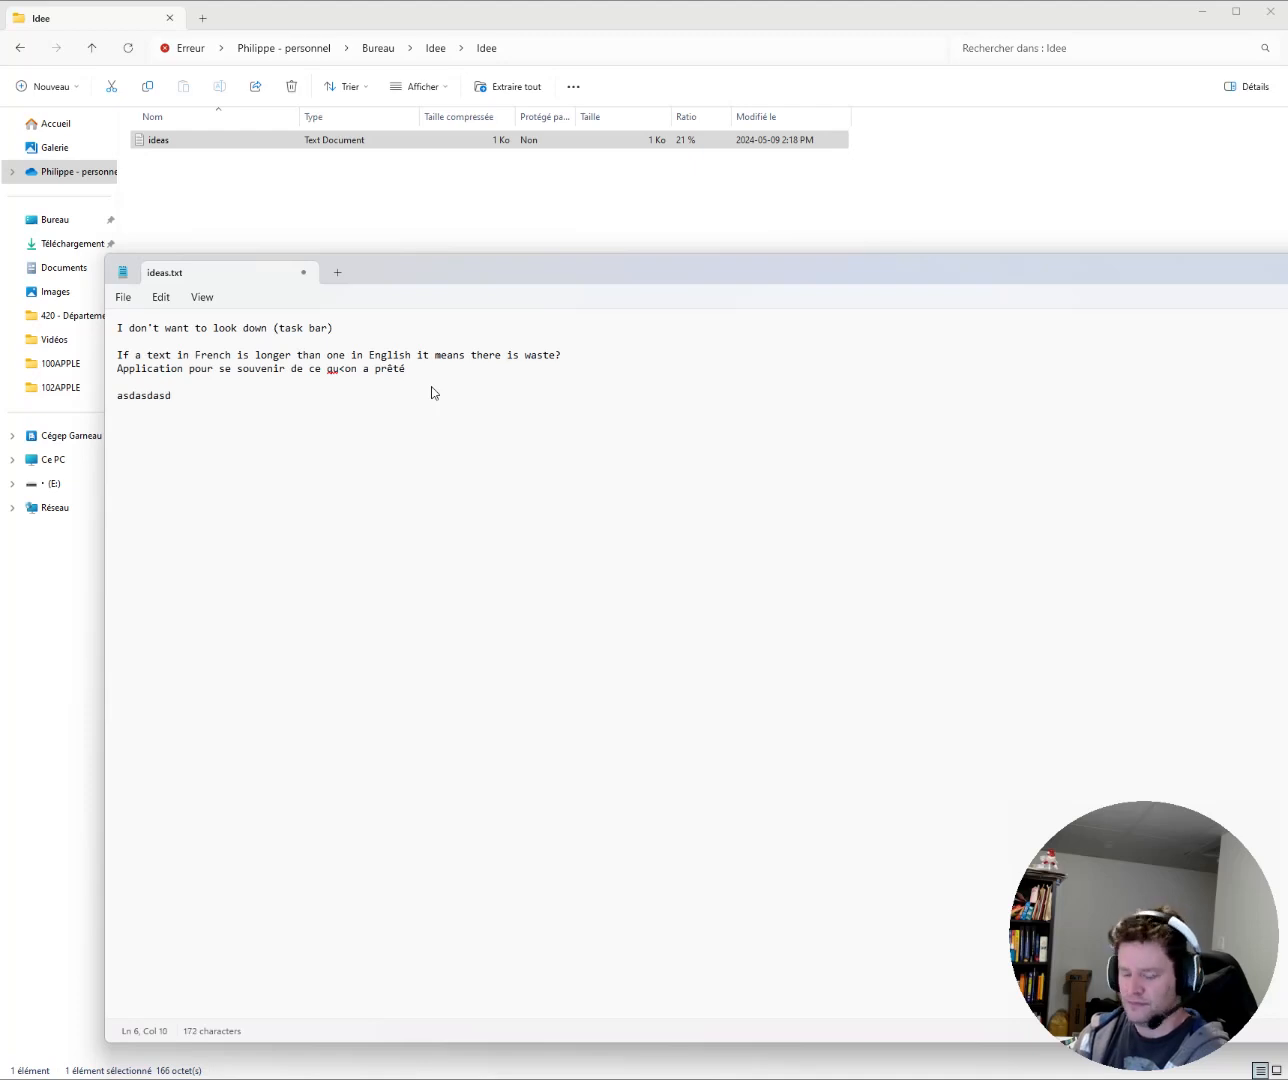
key("ctrl+s")
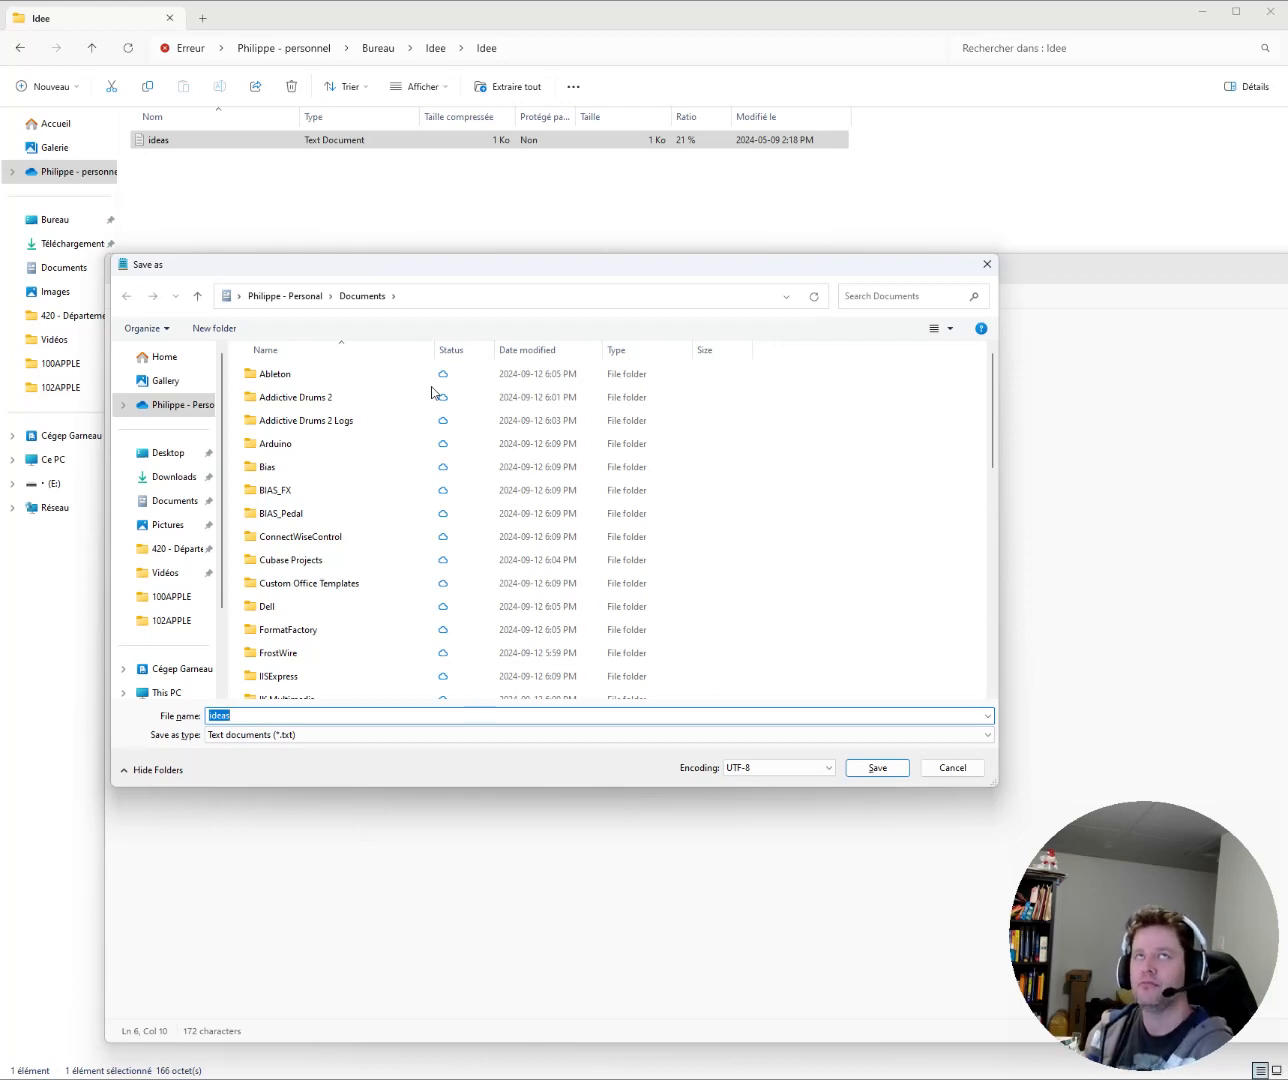
left_click(987, 263)
Close ideas.txt without saving the added text and return to the Bureau folder.
left_click_drag(669, 285, 204, 250)
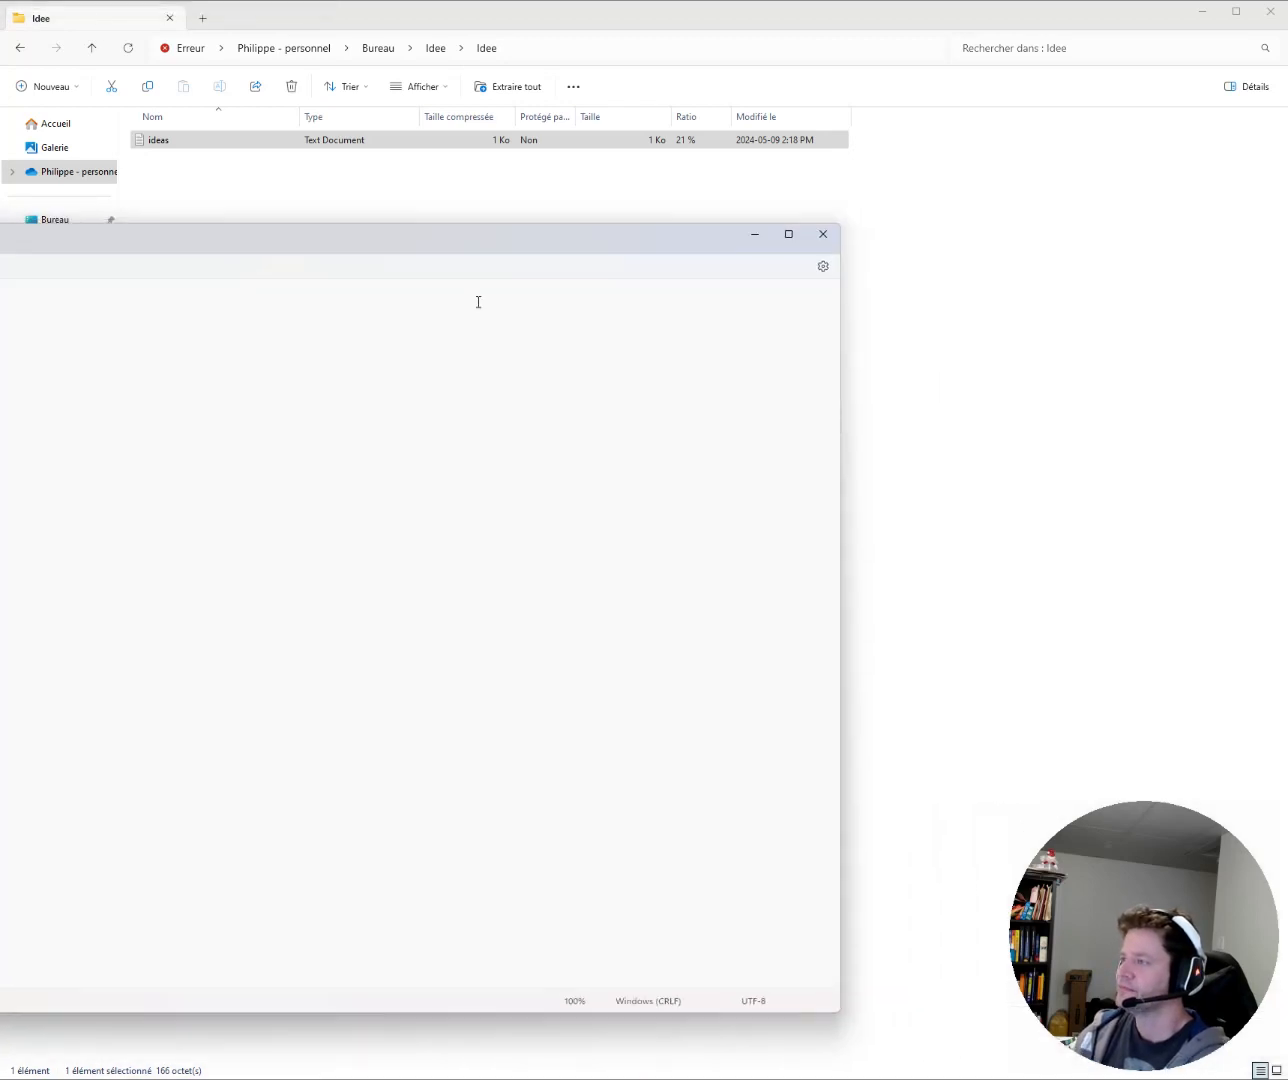
left_click(786, 247)
left_click(569, 269)
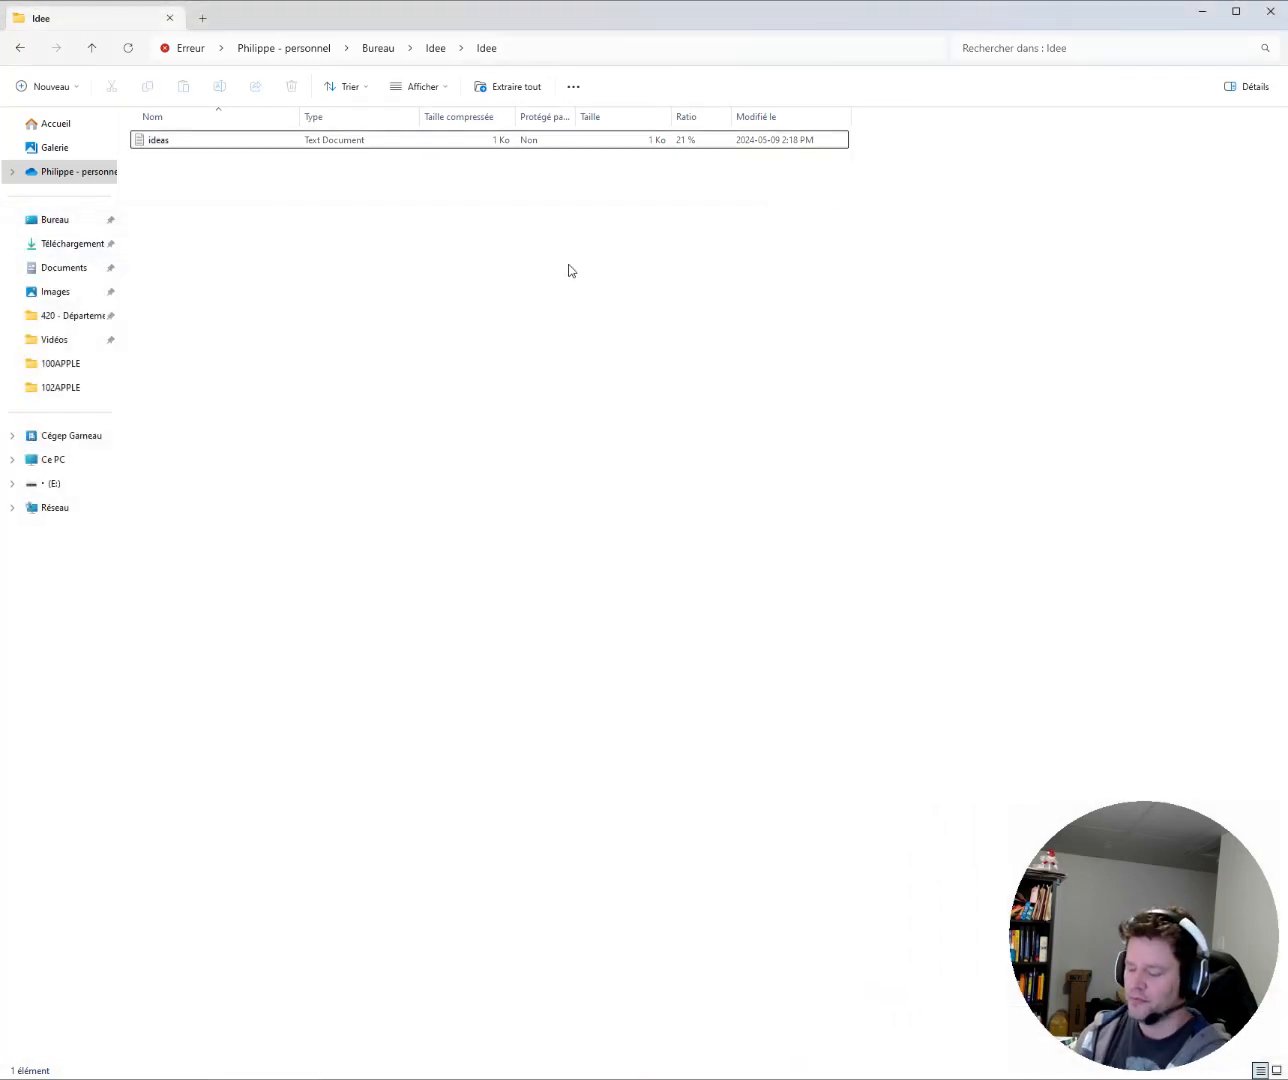
key("BackSpace")
key("BackSpace")
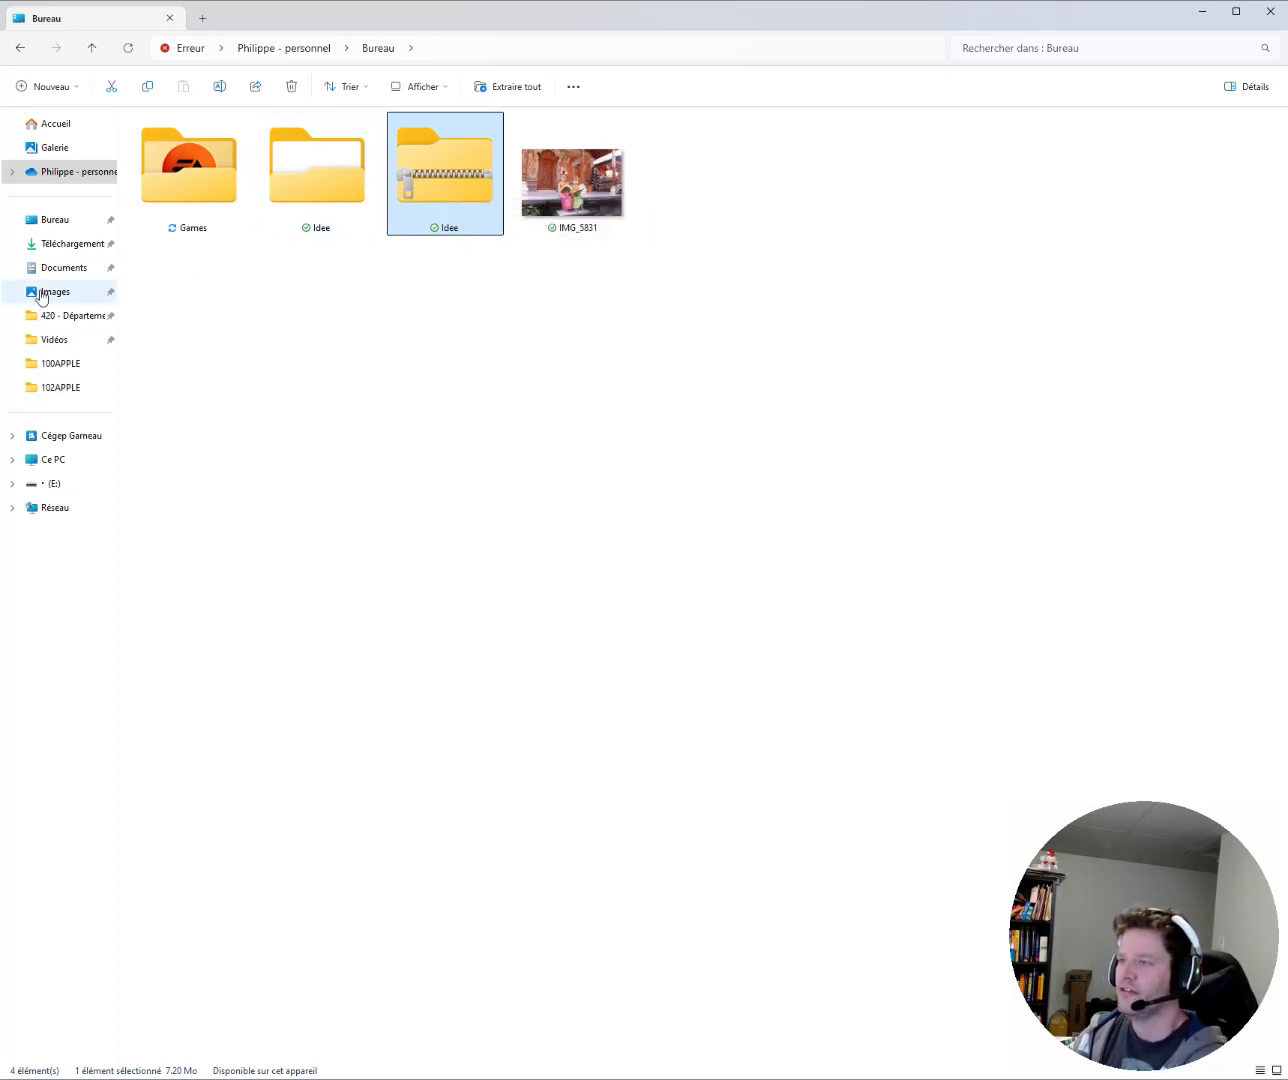
Switch to the remote session, open the Cours folder, and select its archives from A2014.7z to H2021.zip, displayed as icons.
key("alt+Tab")
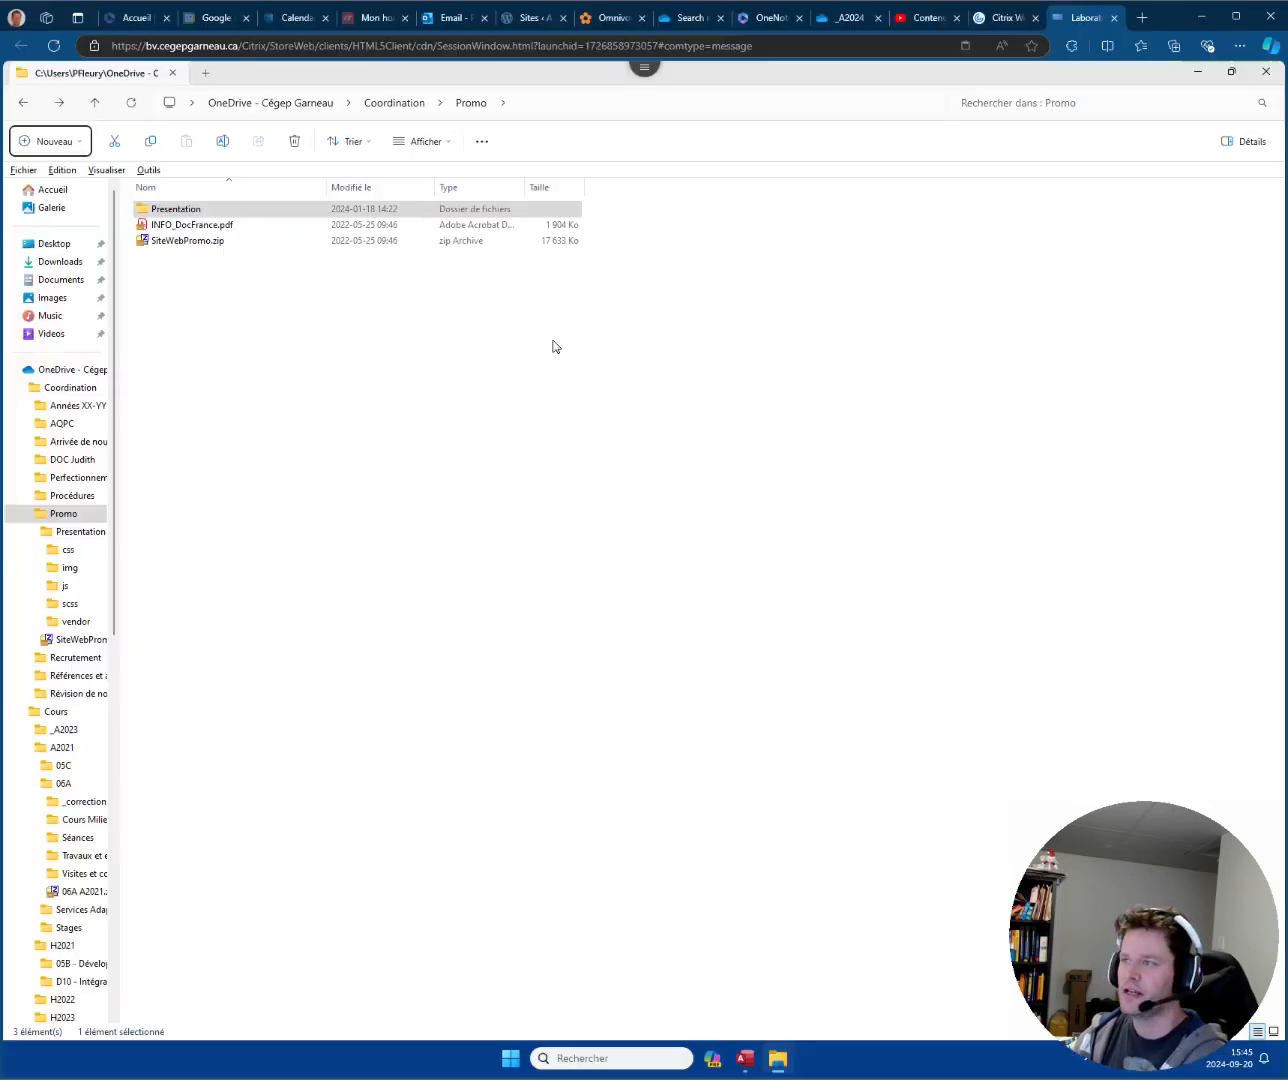
left_click(55, 391)
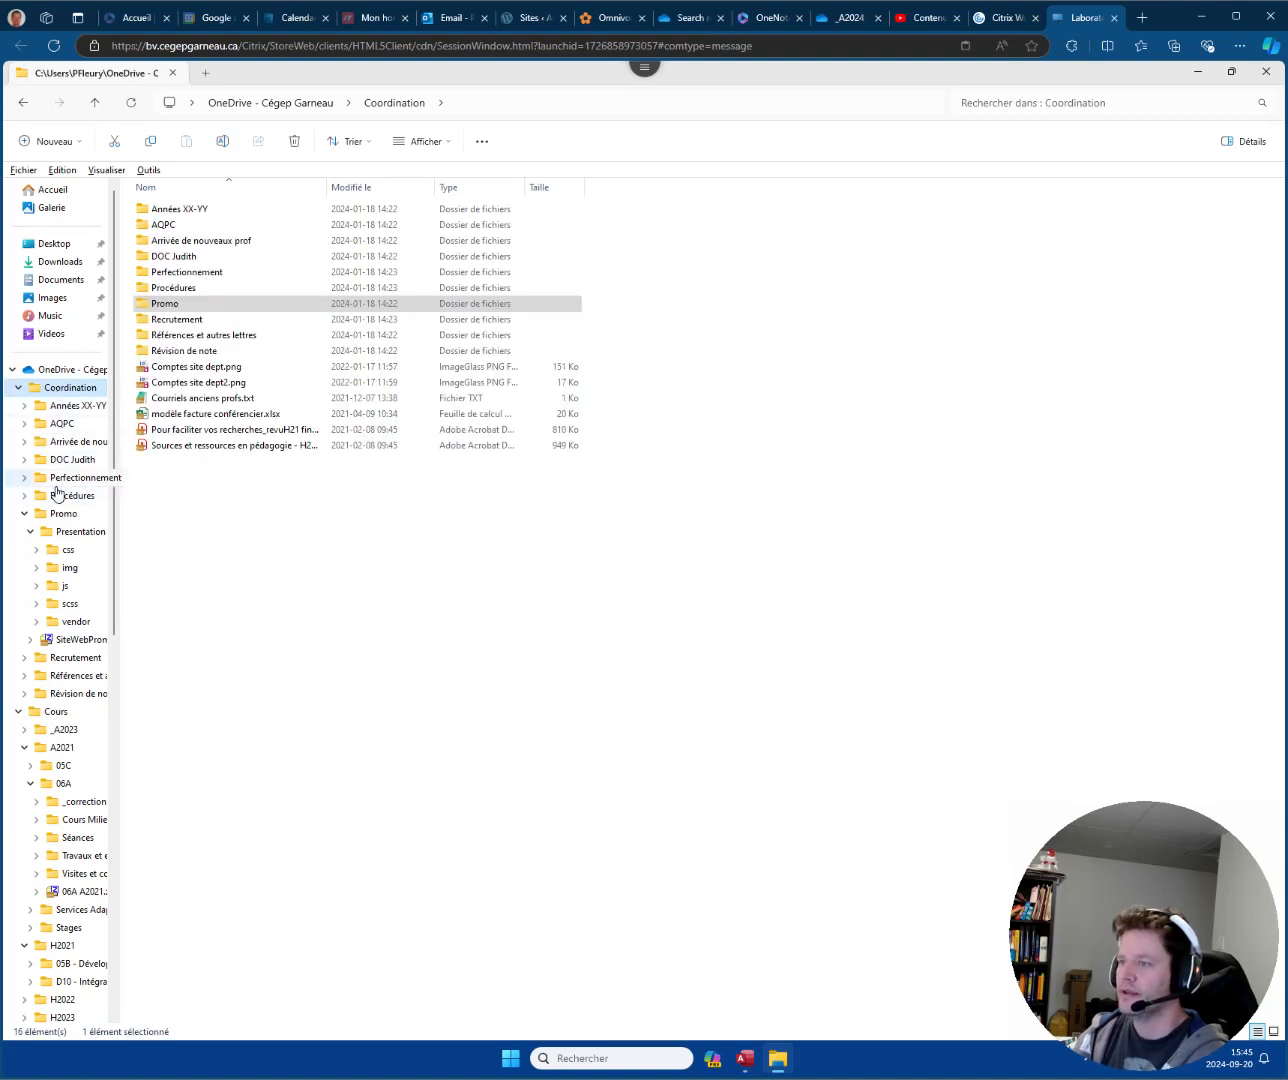
left_click(18, 388)
left_click(56, 410)
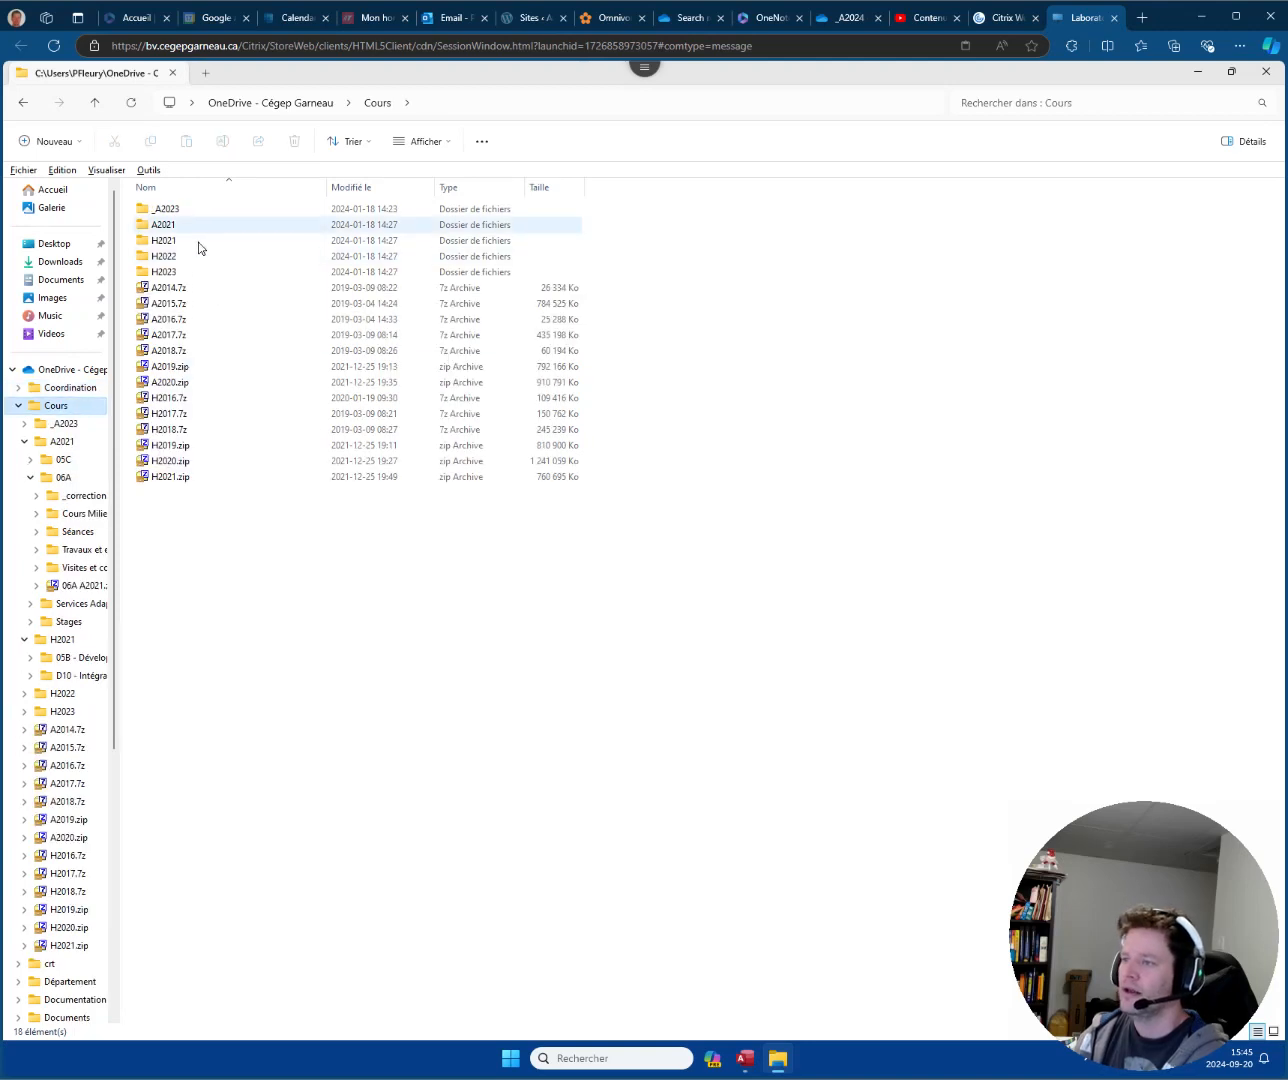
left_click_drag(222, 561, 191, 306)
scroll(405, 417, "up", 5)
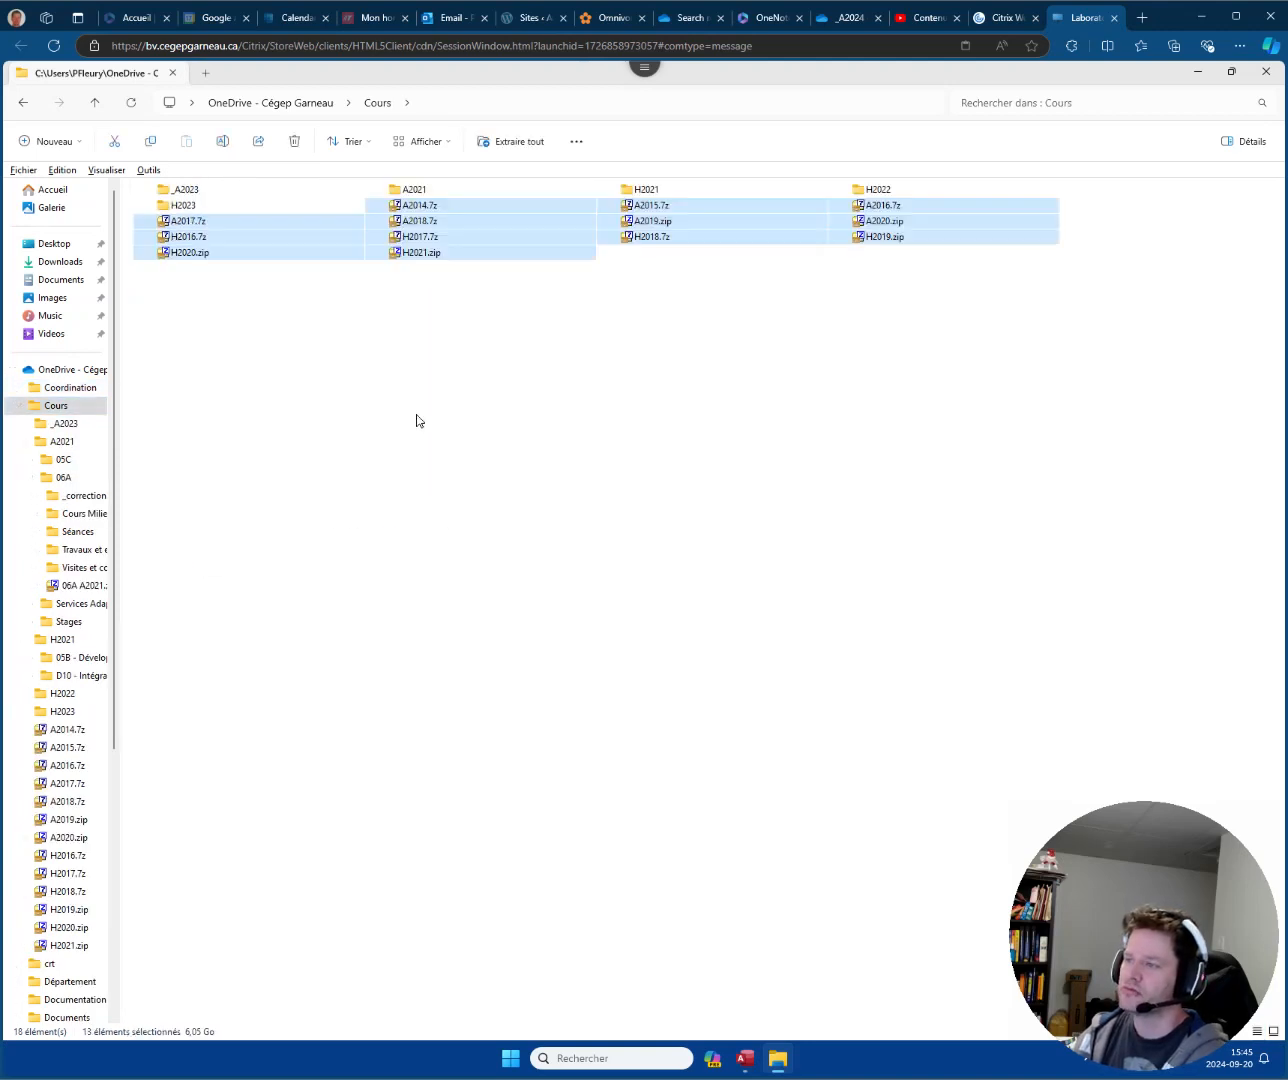
scroll(419, 423, "up", 2)
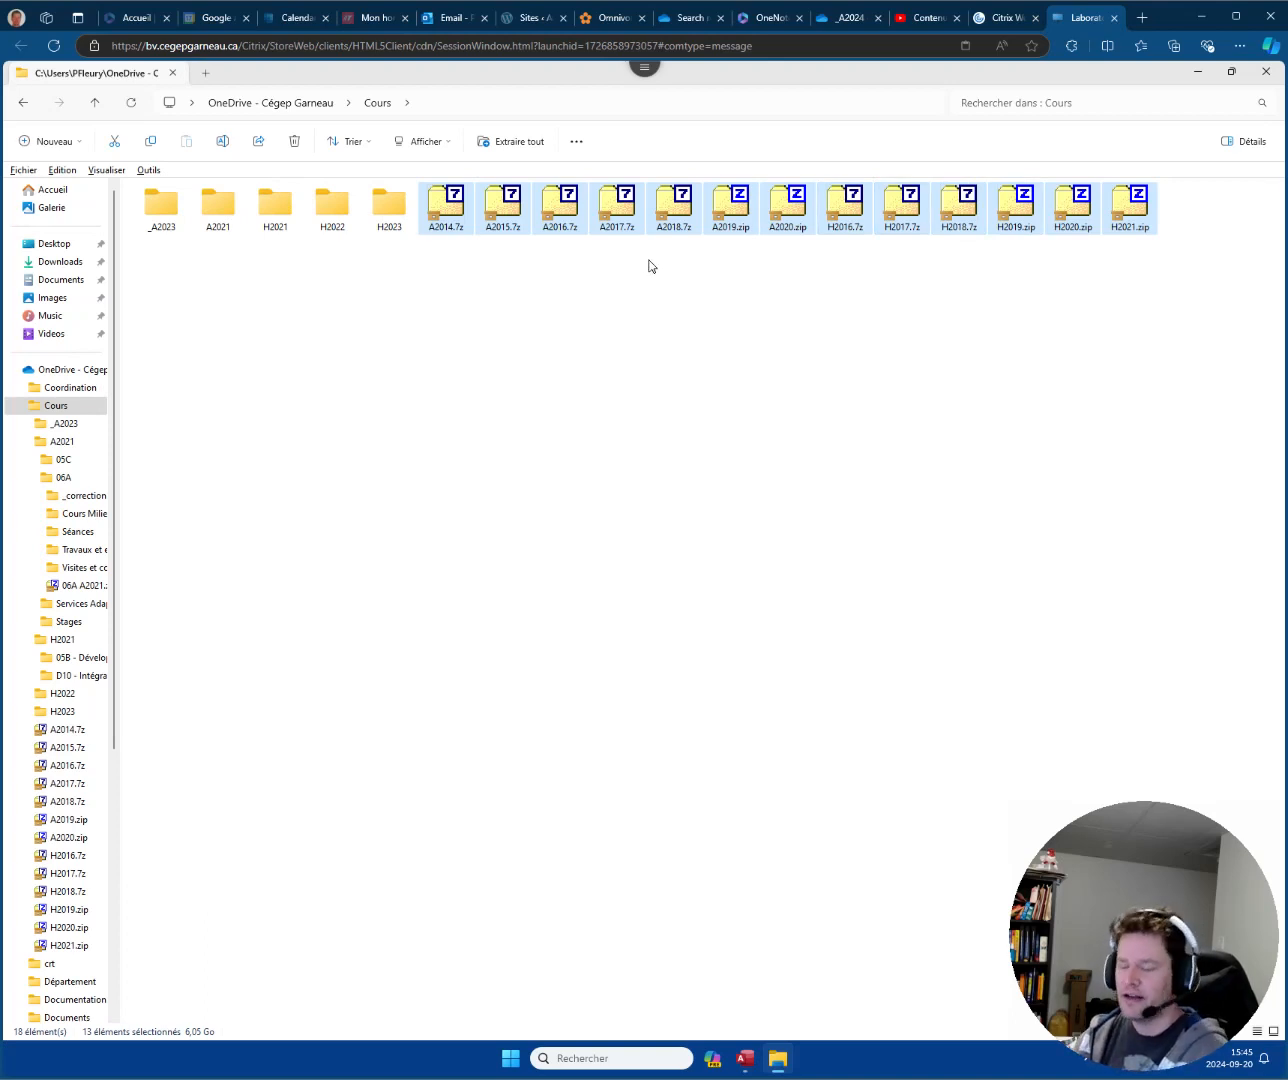
Switch back to the local file explorer and extract everything from the Idee ZIP archive to the default destination folder.
key("alt+Tab")
left_click(426, 313)
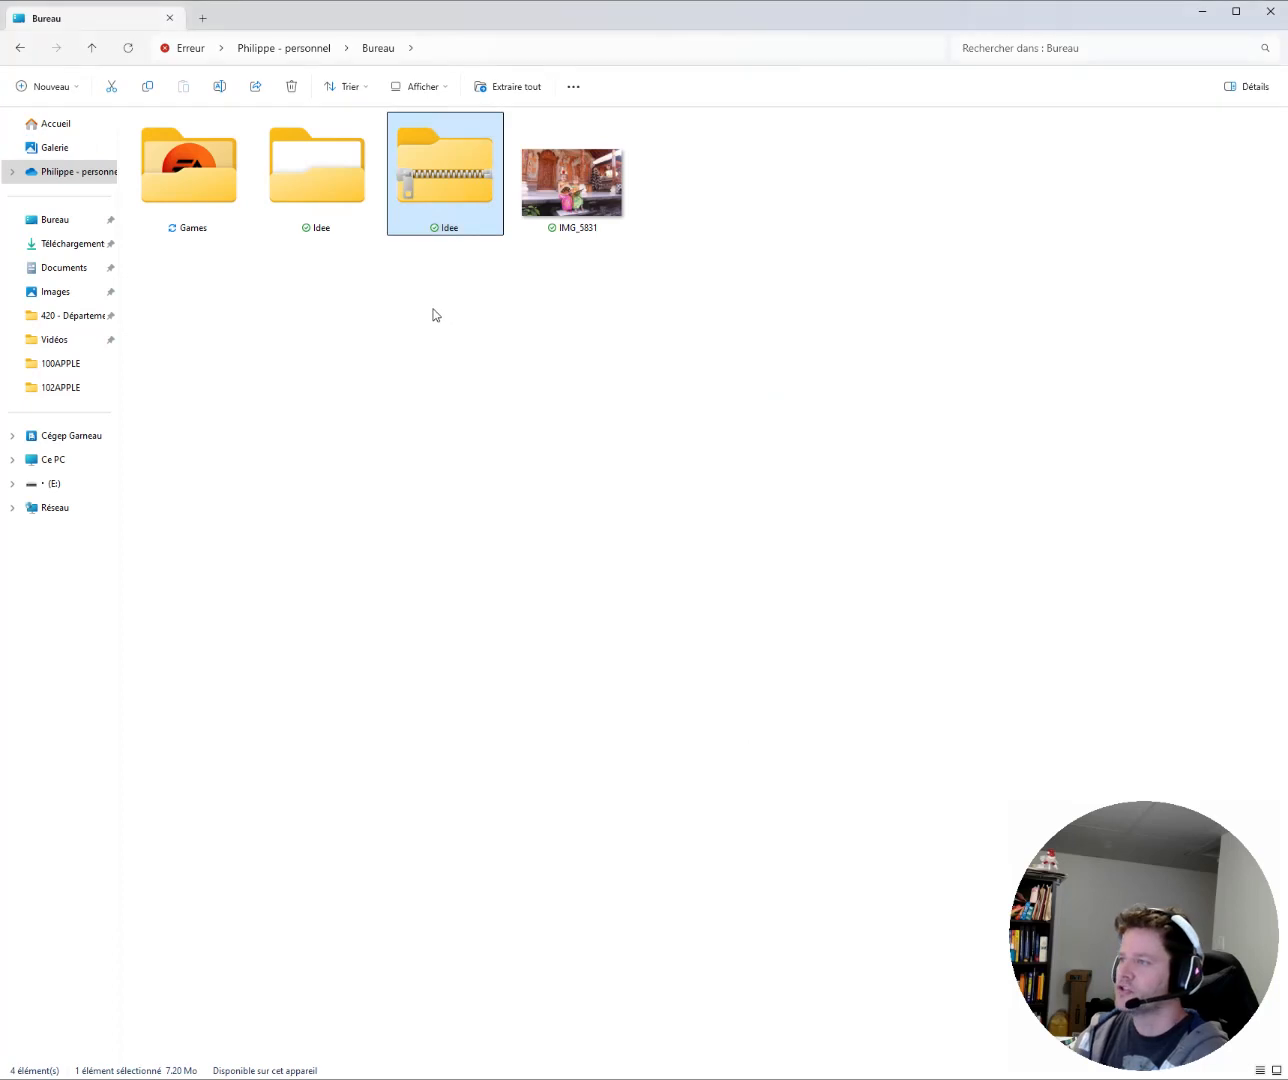
mouse_move(451, 175)
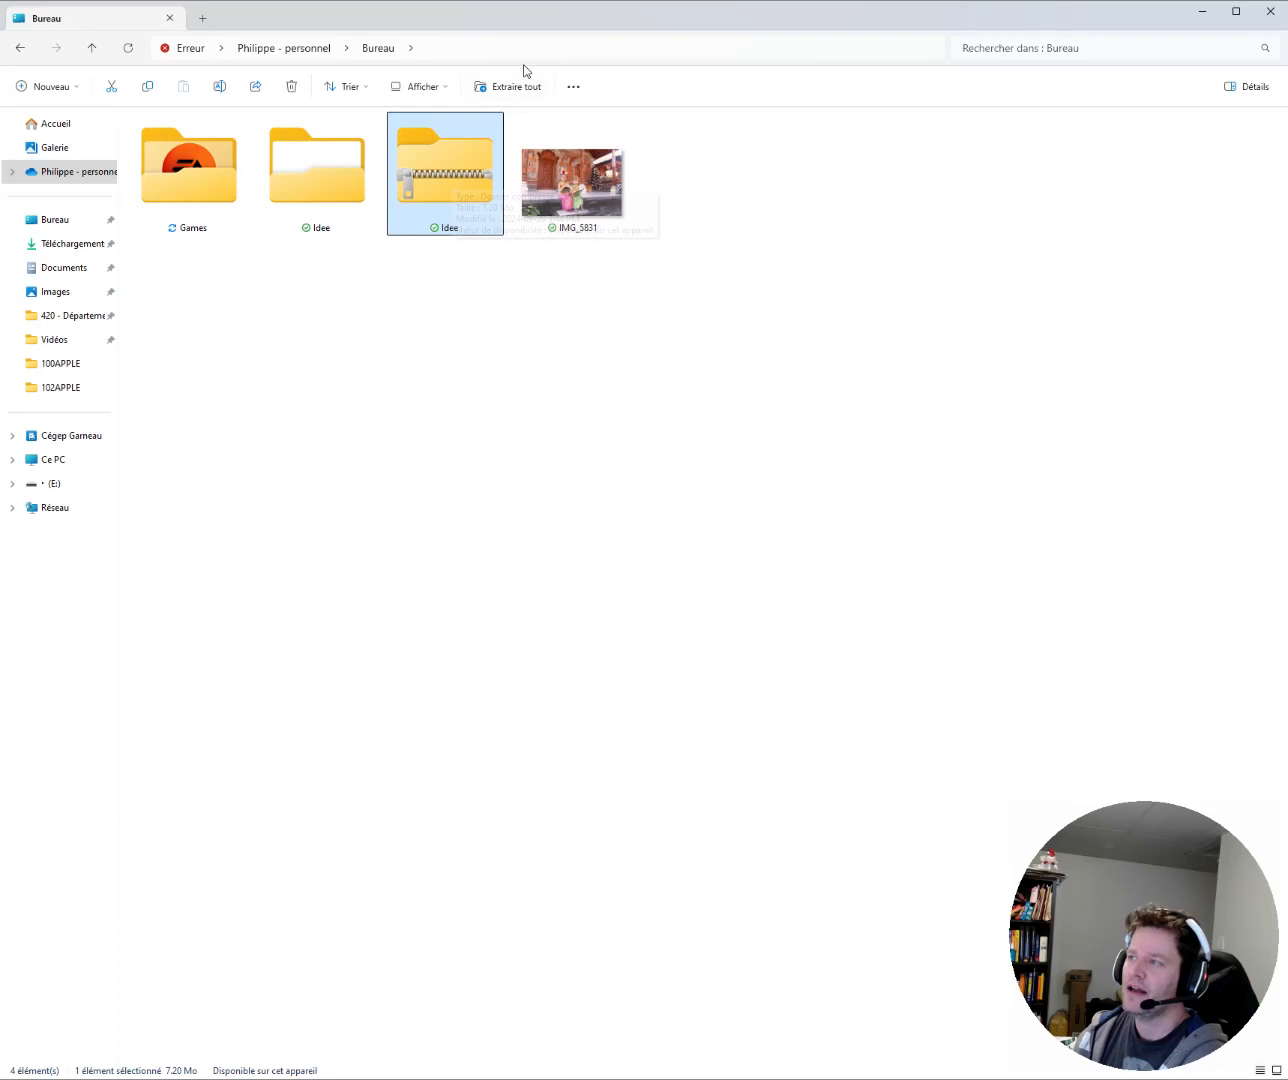
right_click(467, 150)
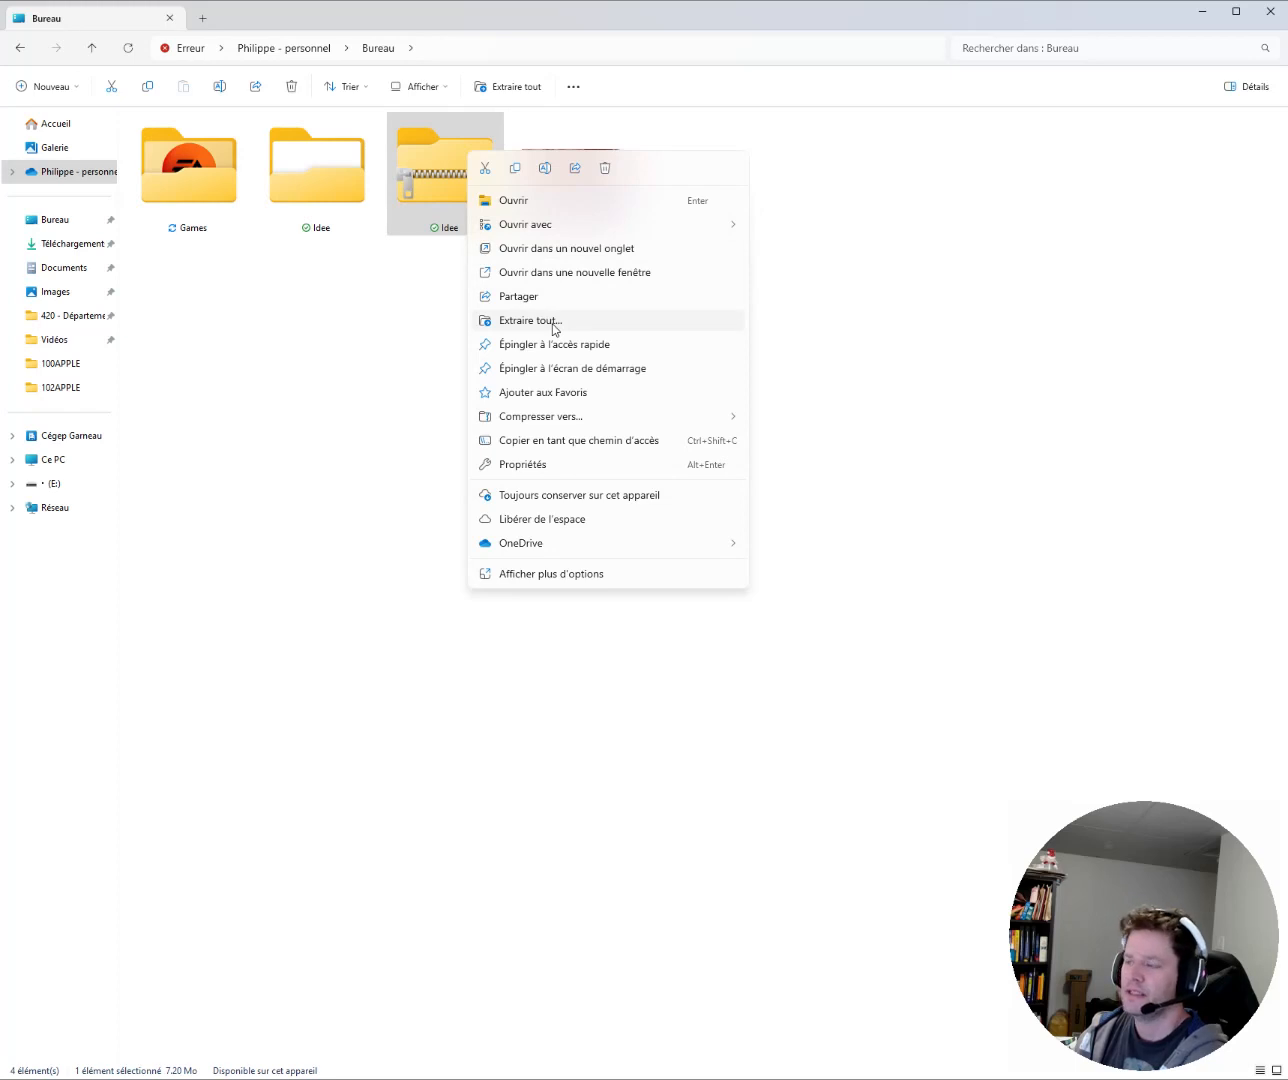
left_click(370, 375)
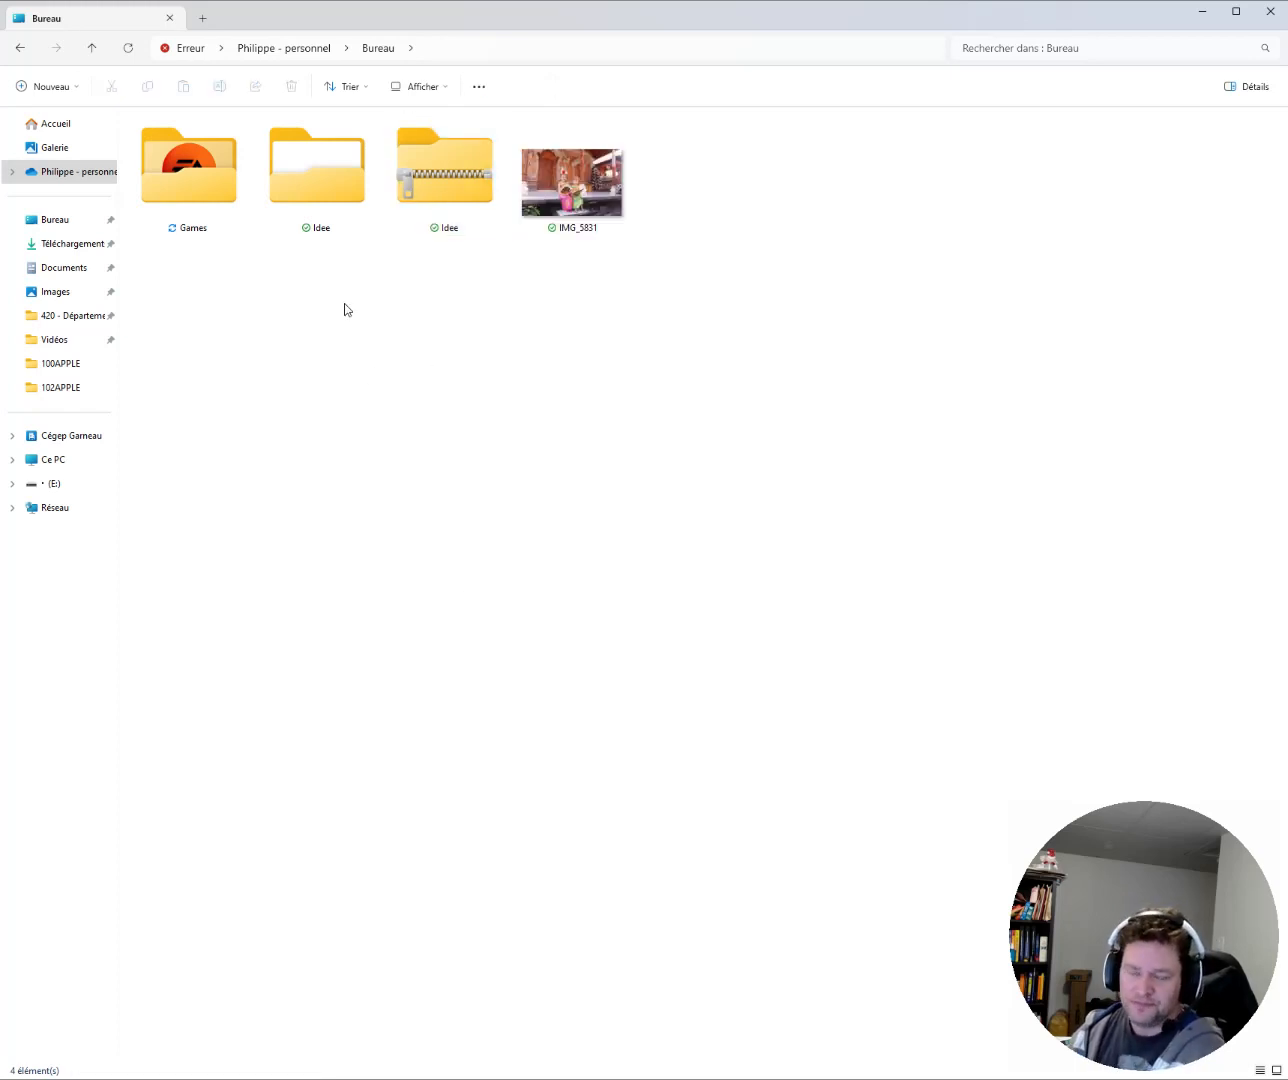
right_click(440, 189)
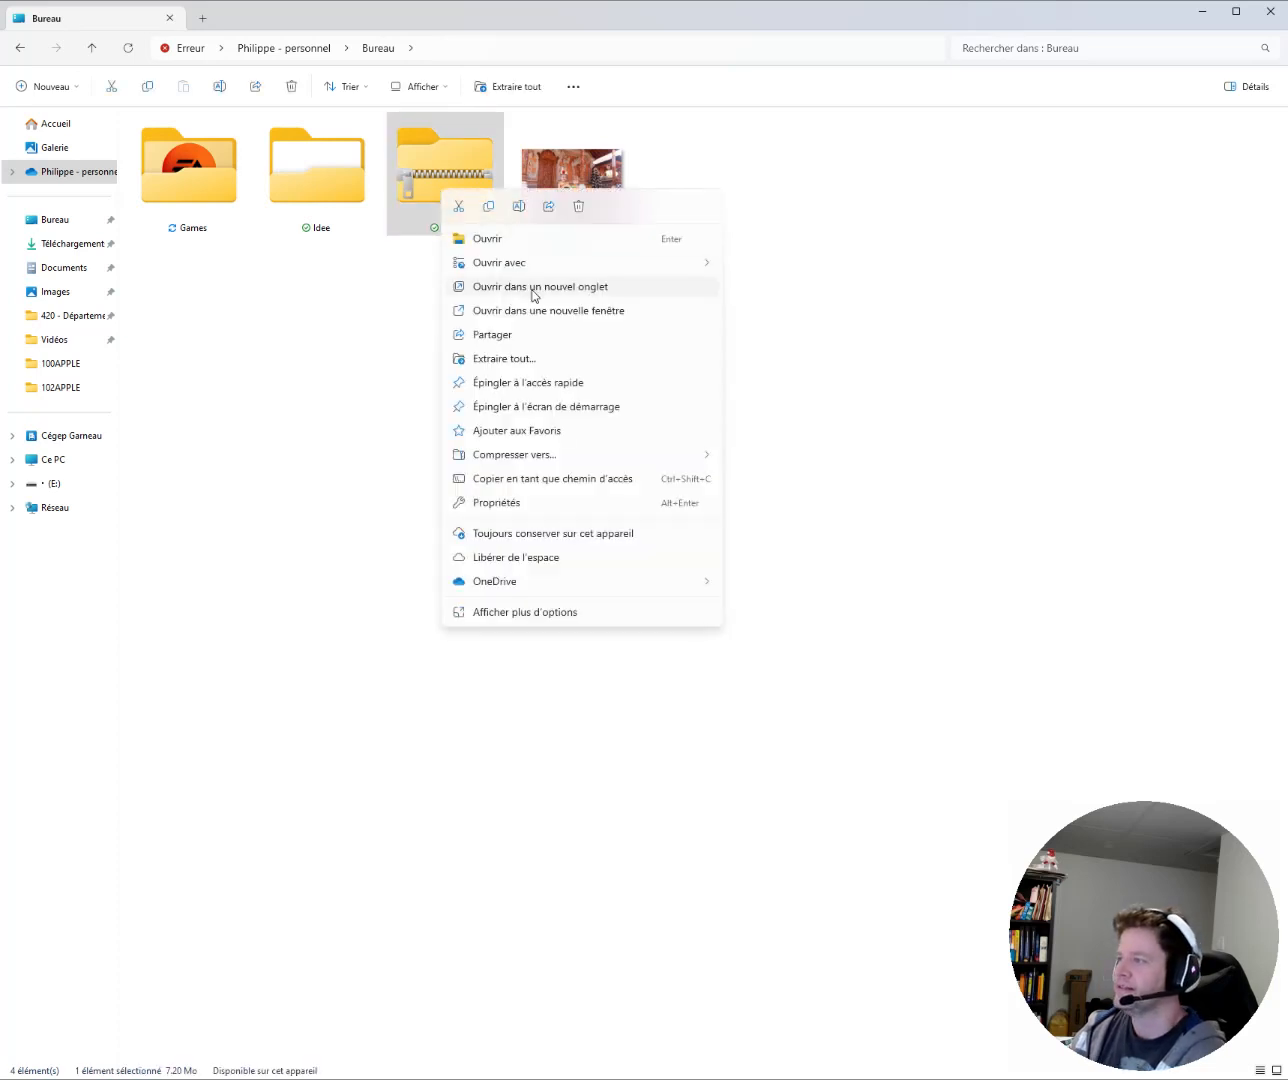
left_click(532, 359)
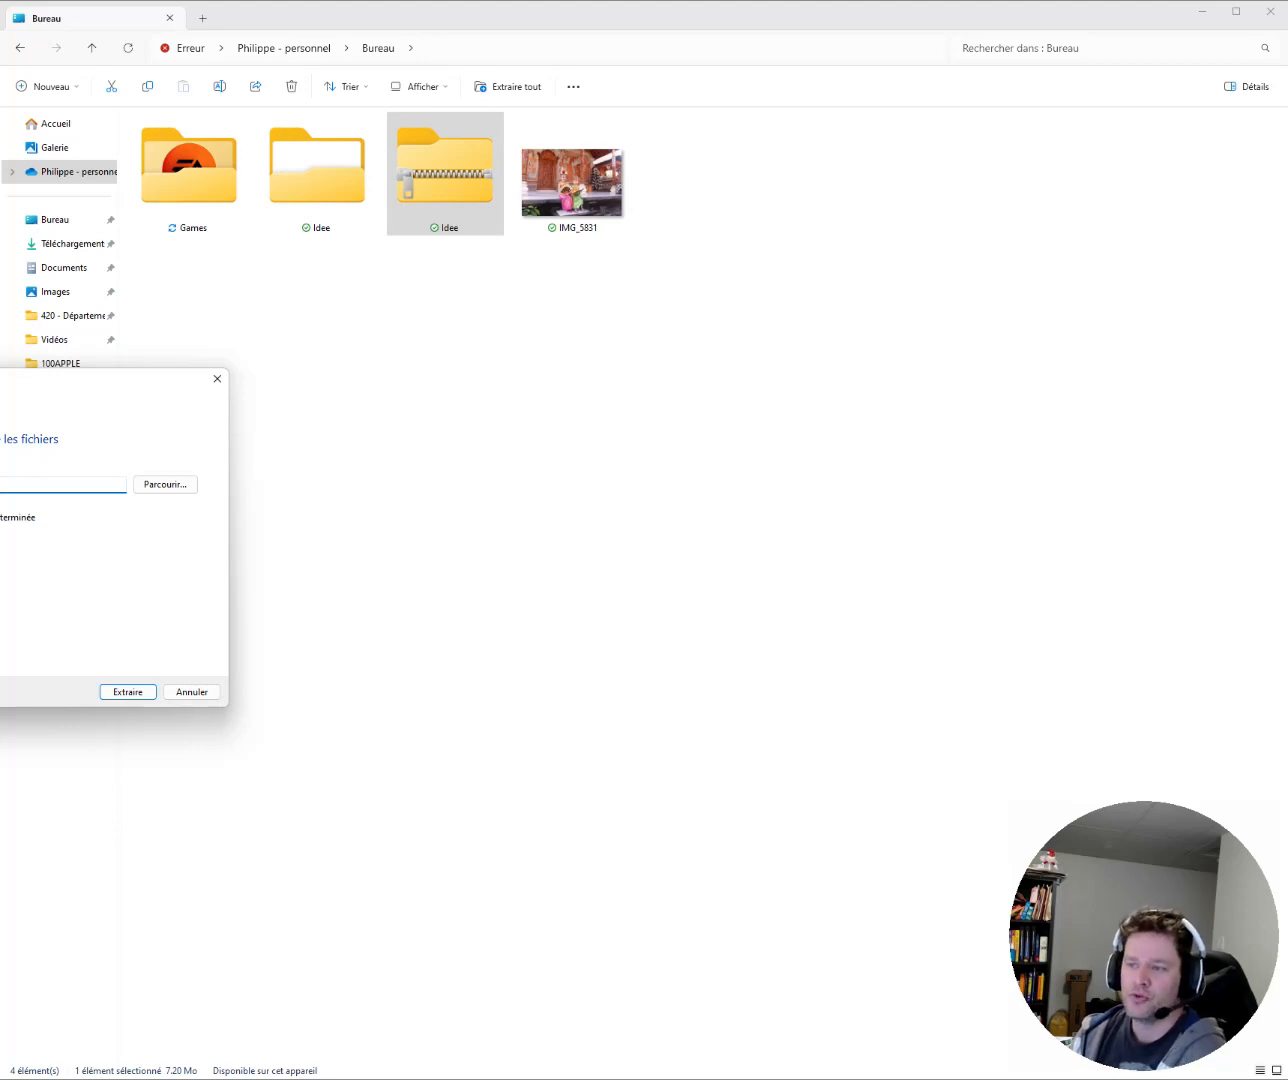
left_click(121, 693)
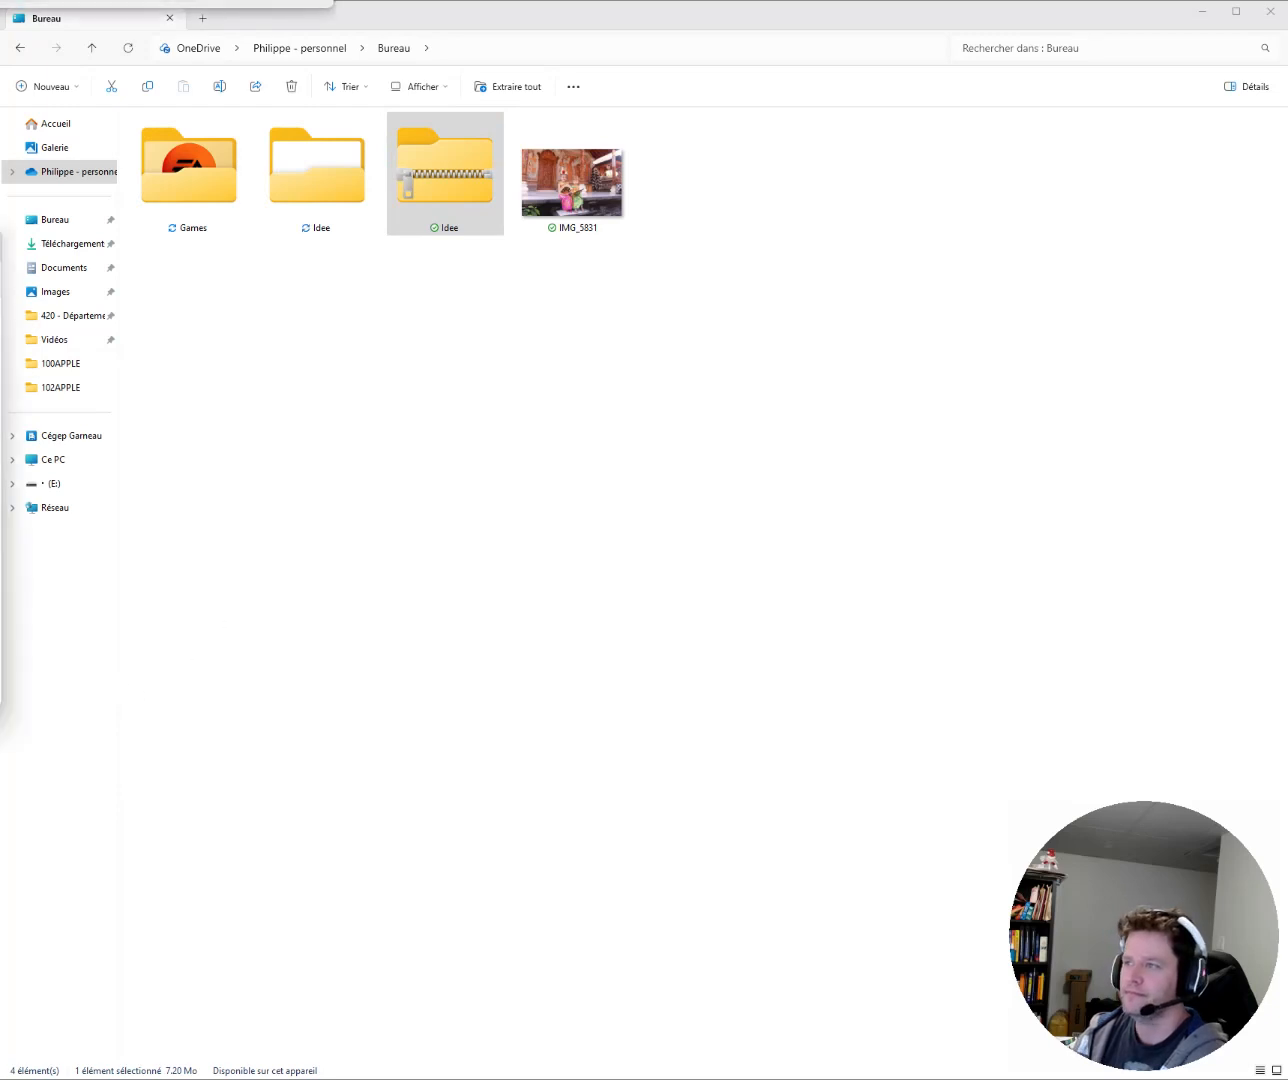
left_click_drag(616, 343, 667, 316)
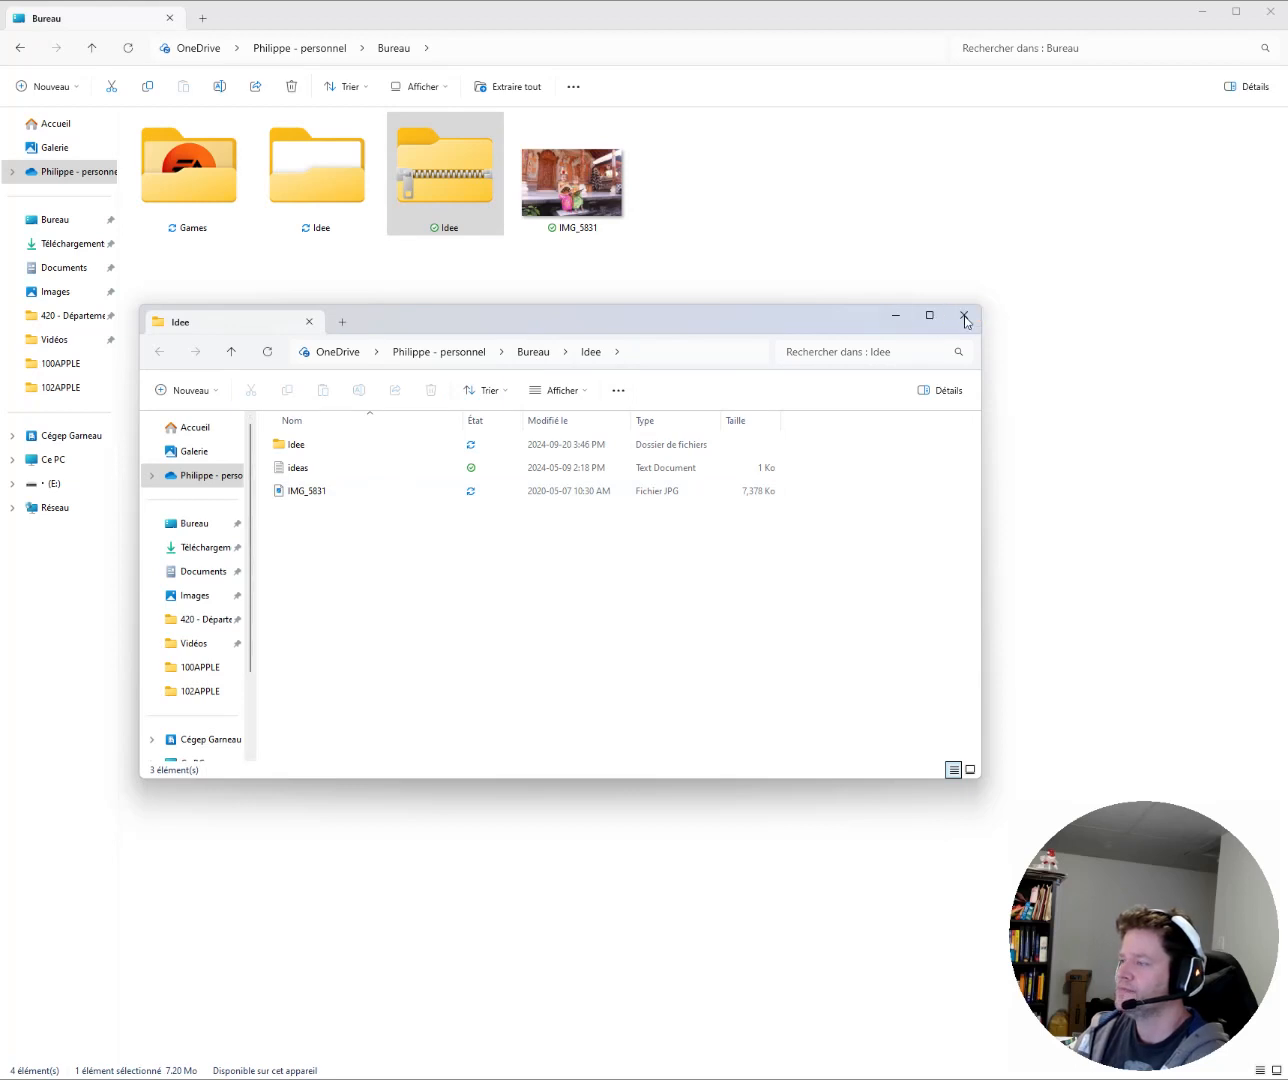
Delete the nested Idee subfolder and the IMG_5831 file from the extracted Idee folder, and return to the Bureau folder.
left_click(930, 316)
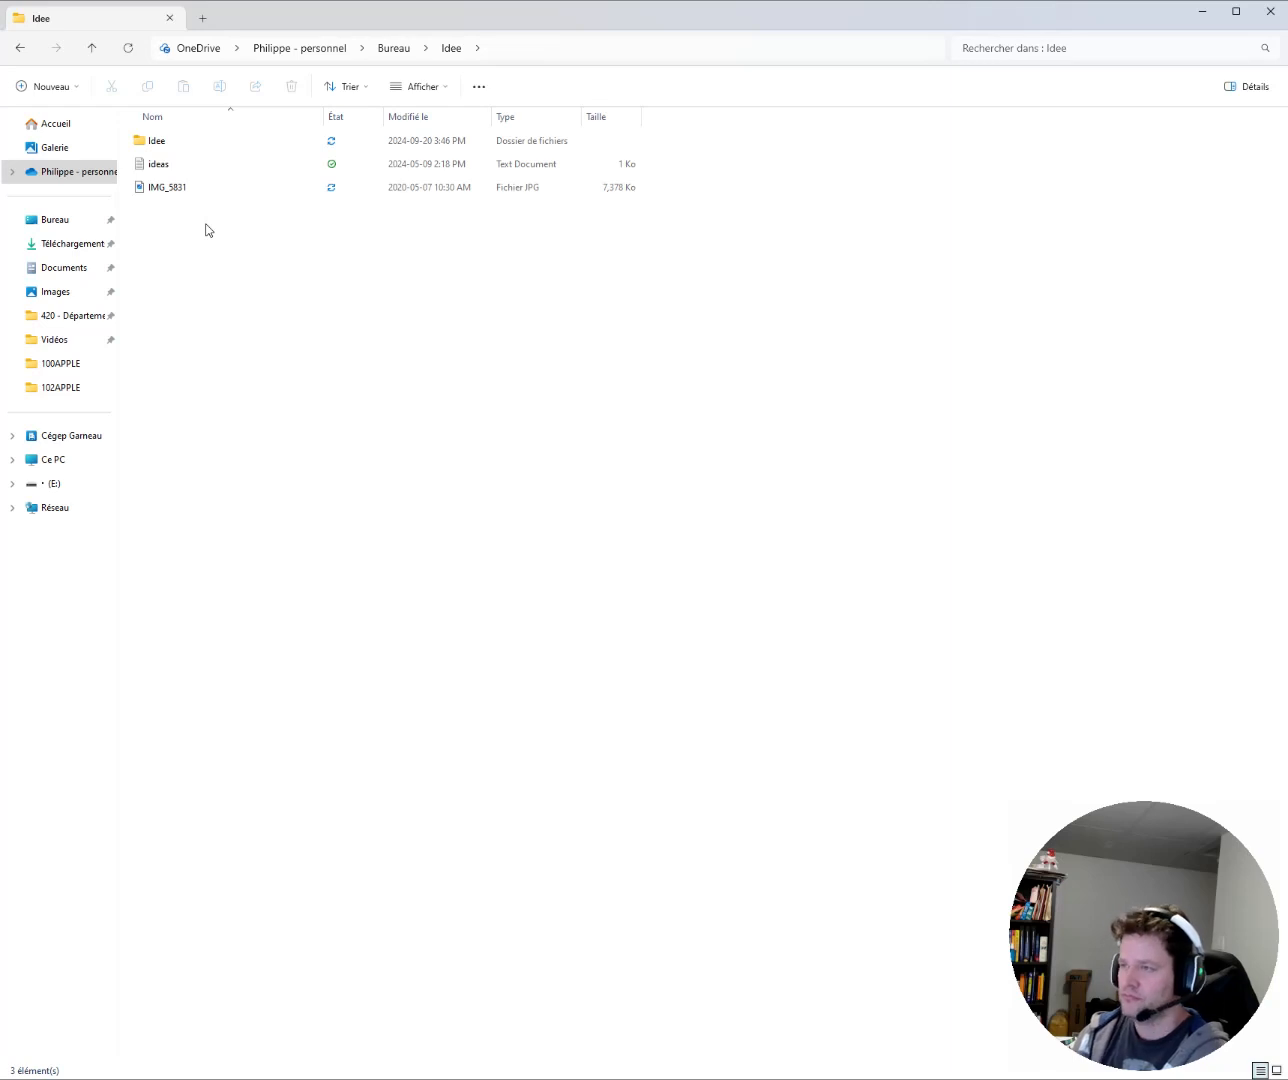
key("Down")
key("Up")
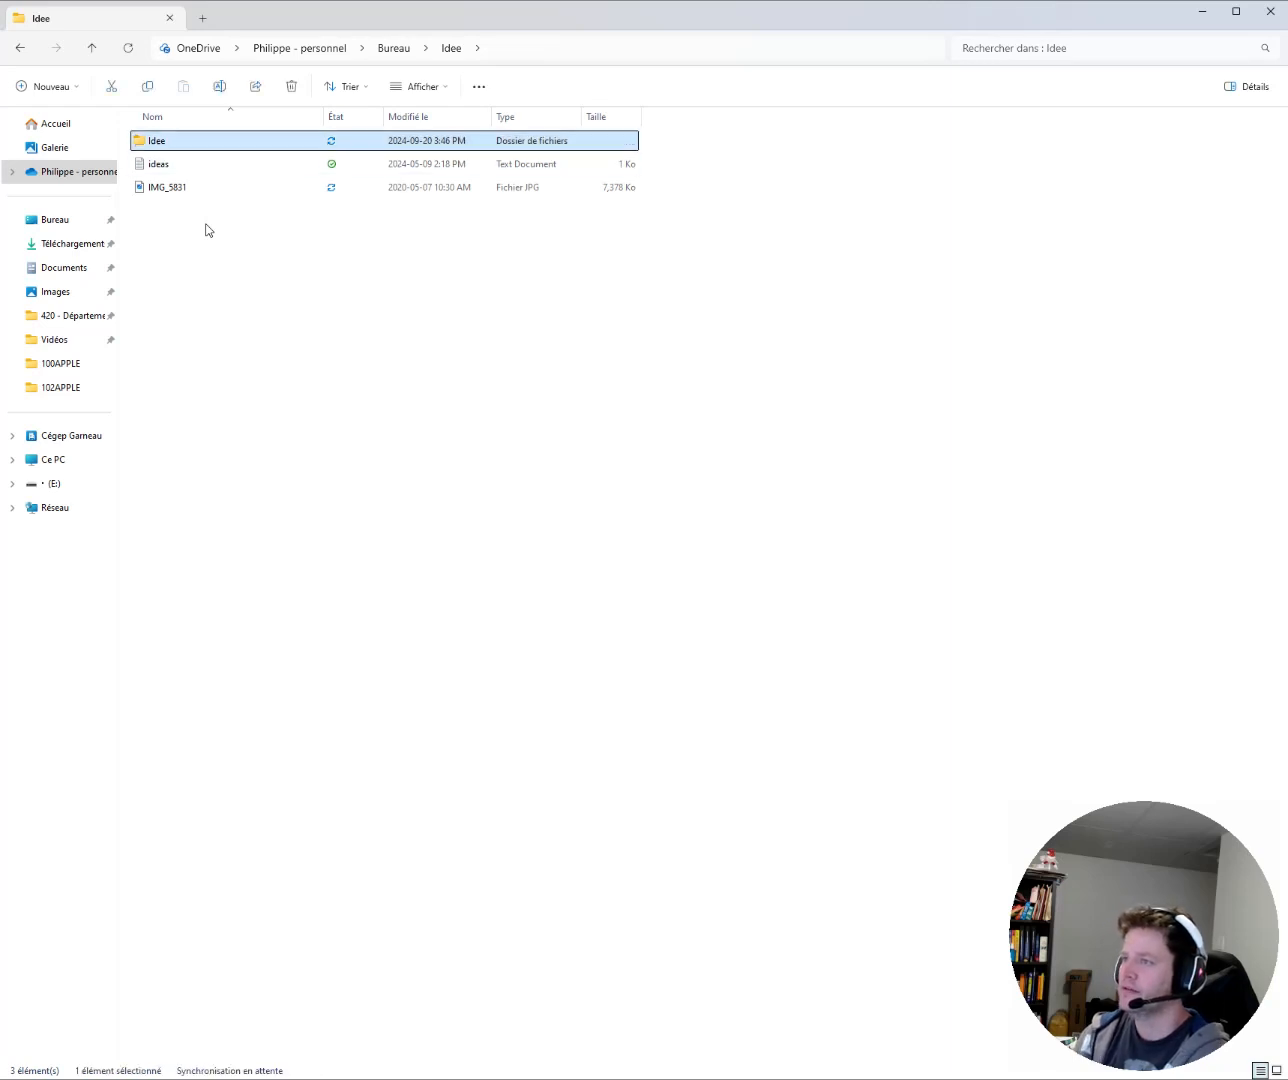
key("Delete")
key("Down")
key("Delete")
key("alt+Up")
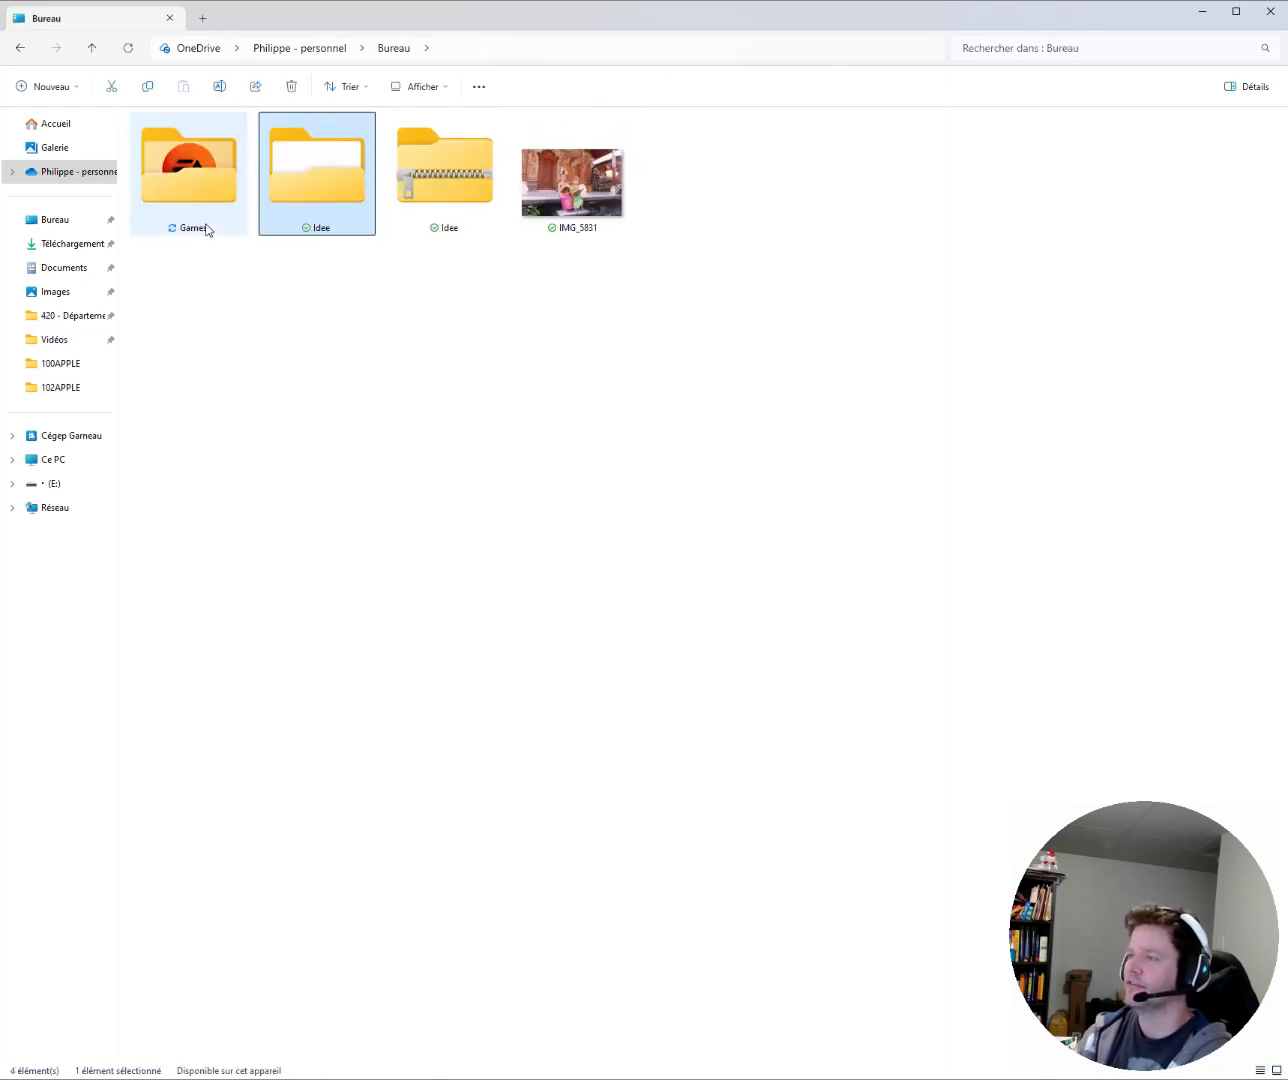
Look inside the Games folder, and compress the whole folder into a ZIP archive named Games in Bureau.
key("Right")
key("Left")
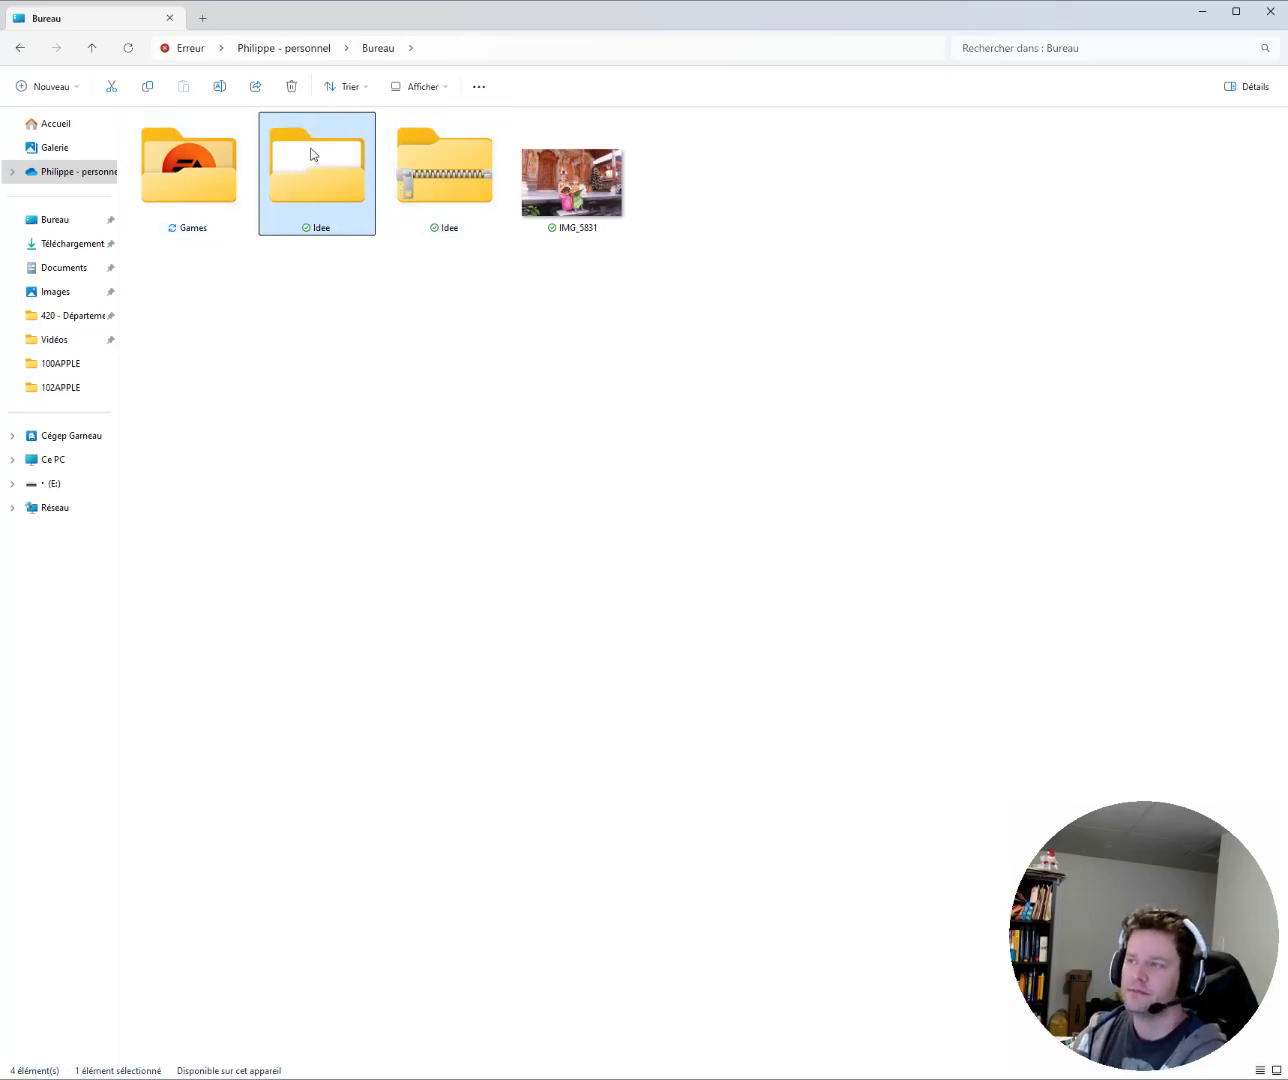
mouse_move(312, 155)
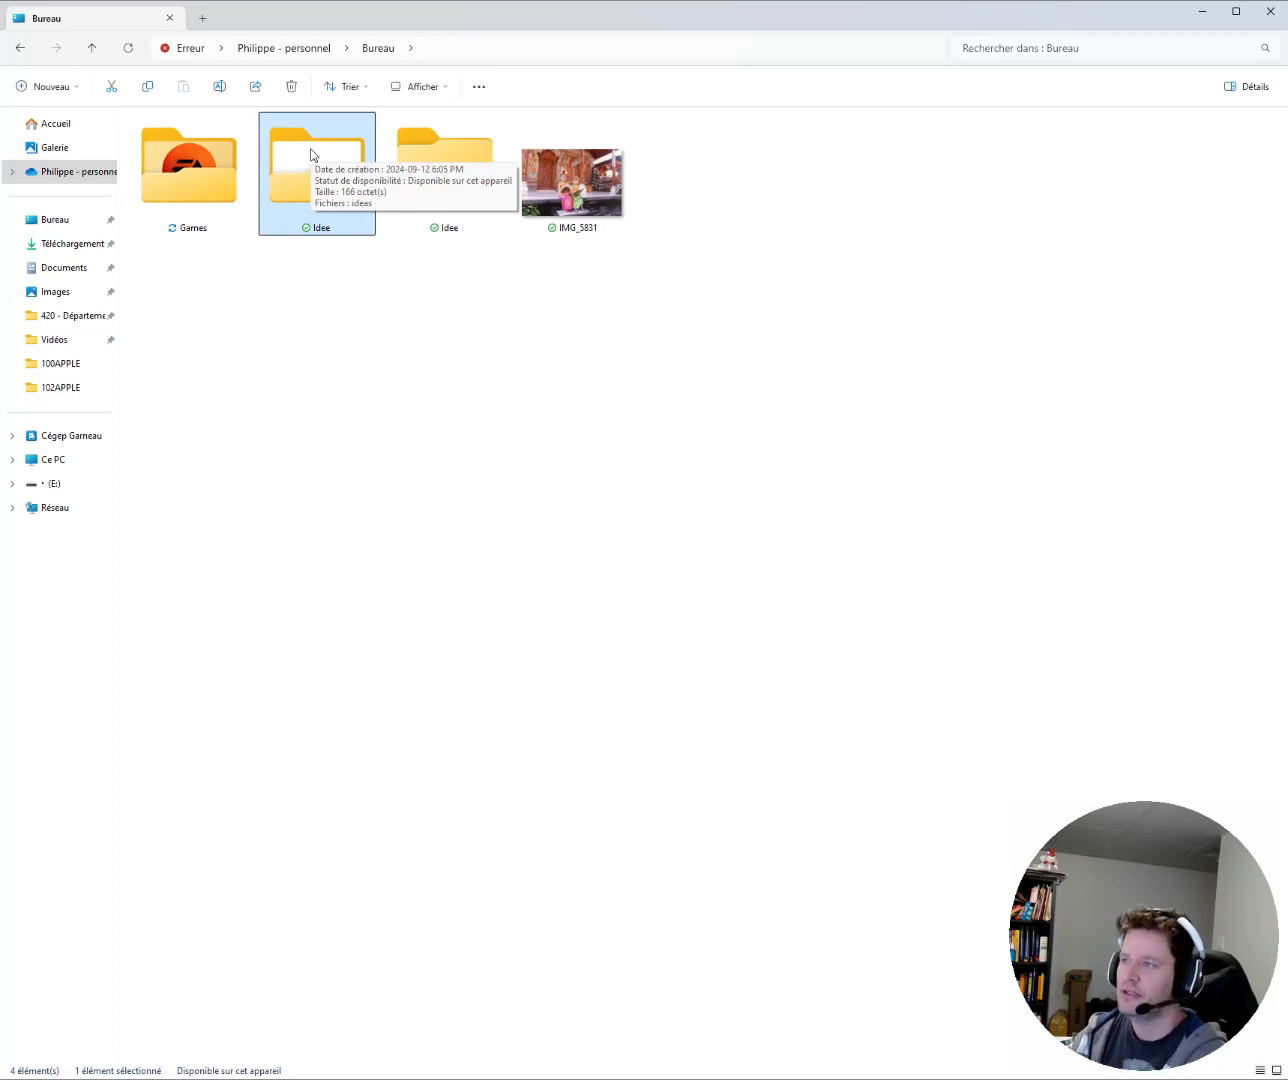
double_click(214, 158)
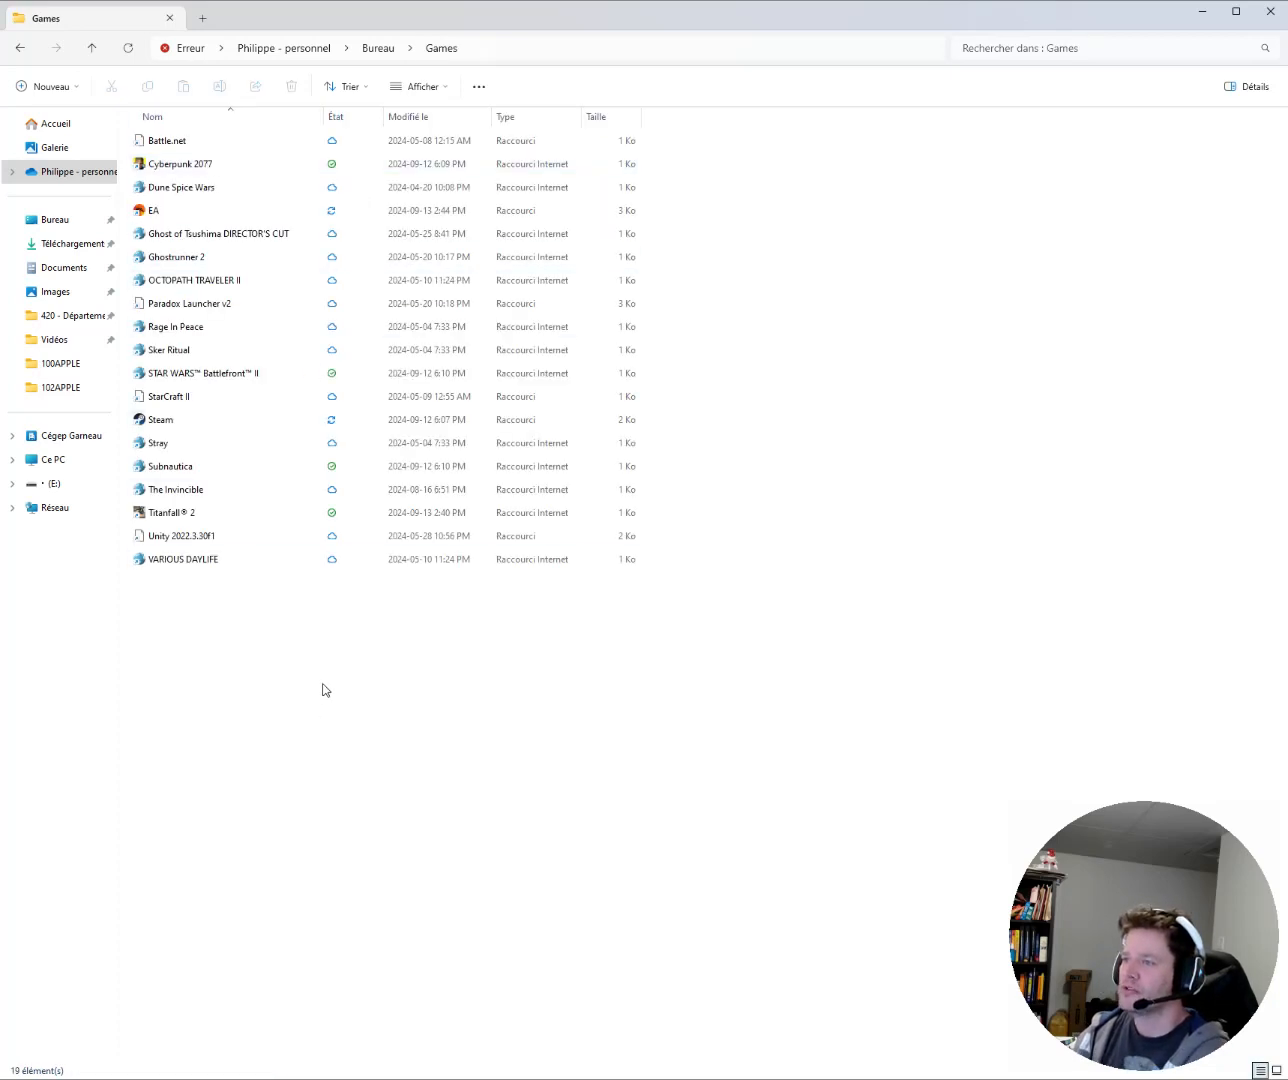
key("alt+Up")
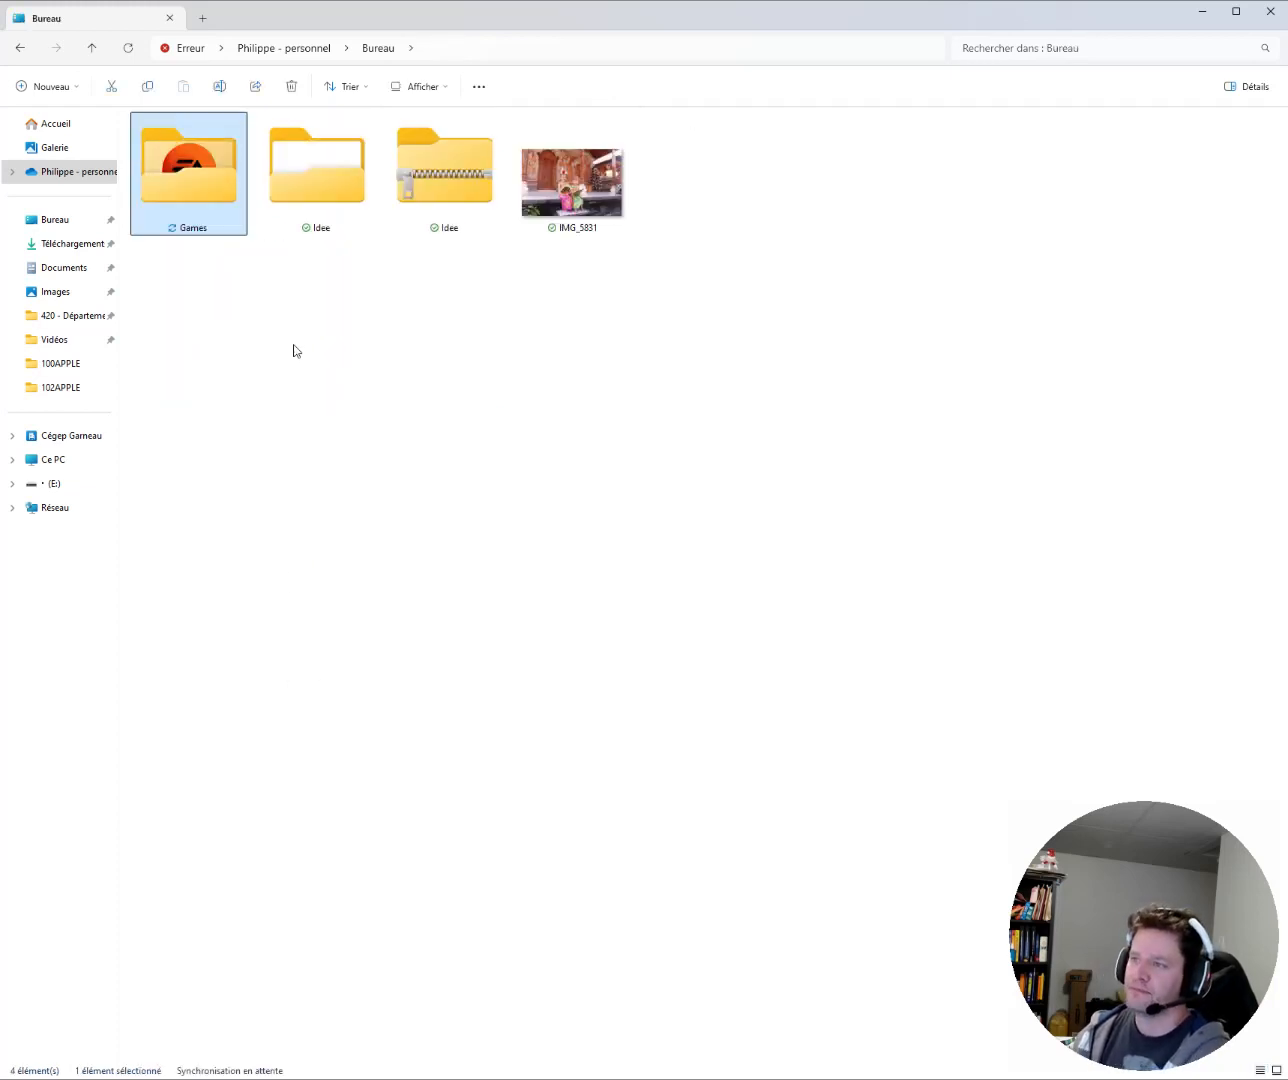
right_click(212, 185)
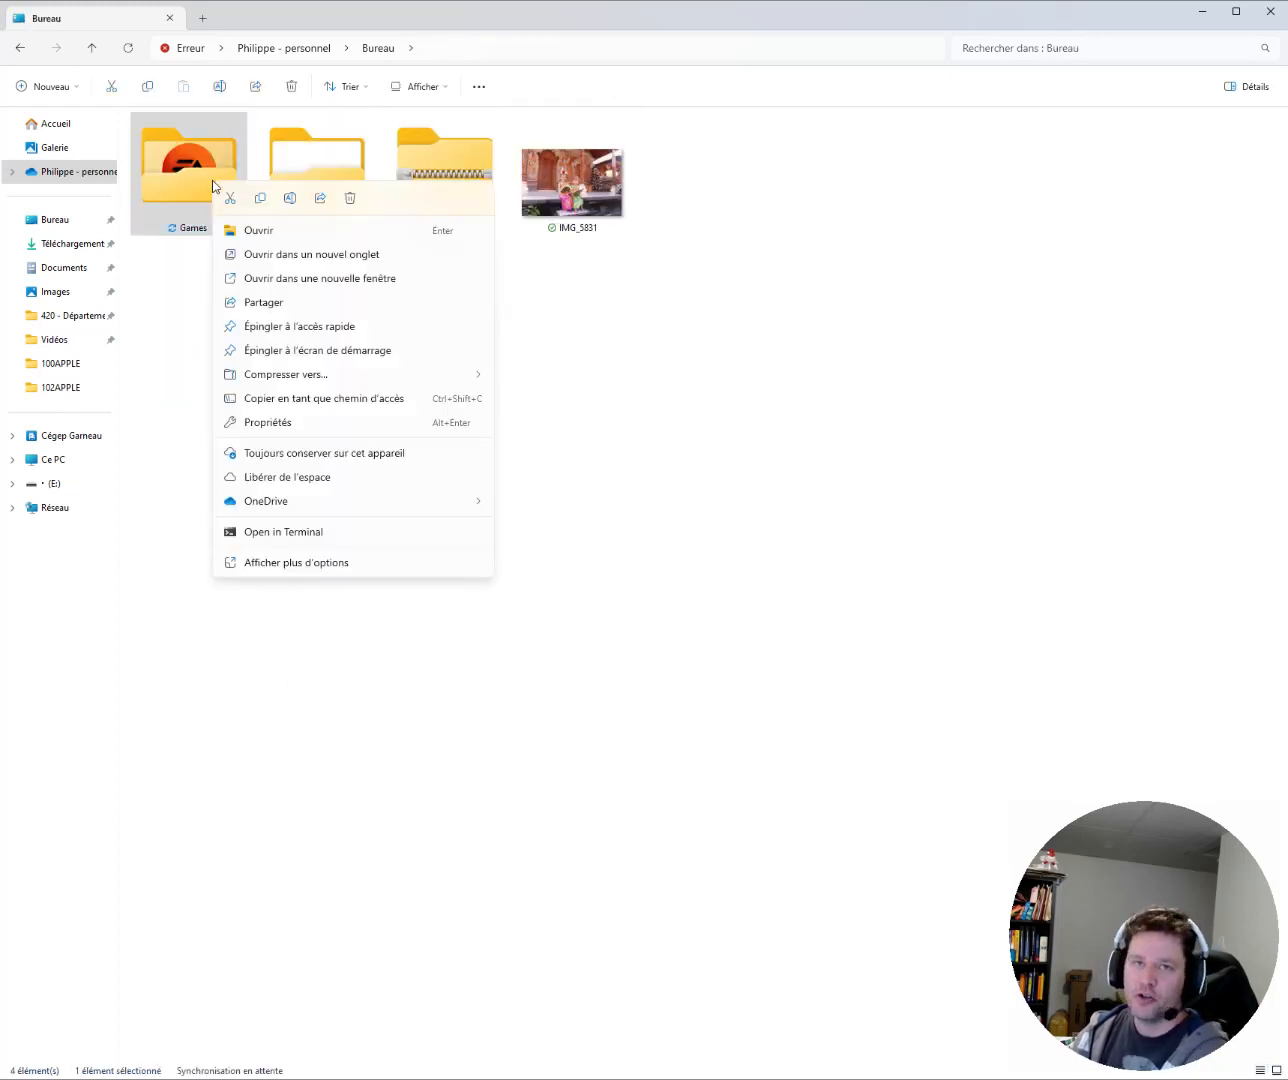
mouse_move(339, 376)
left_click(528, 376)
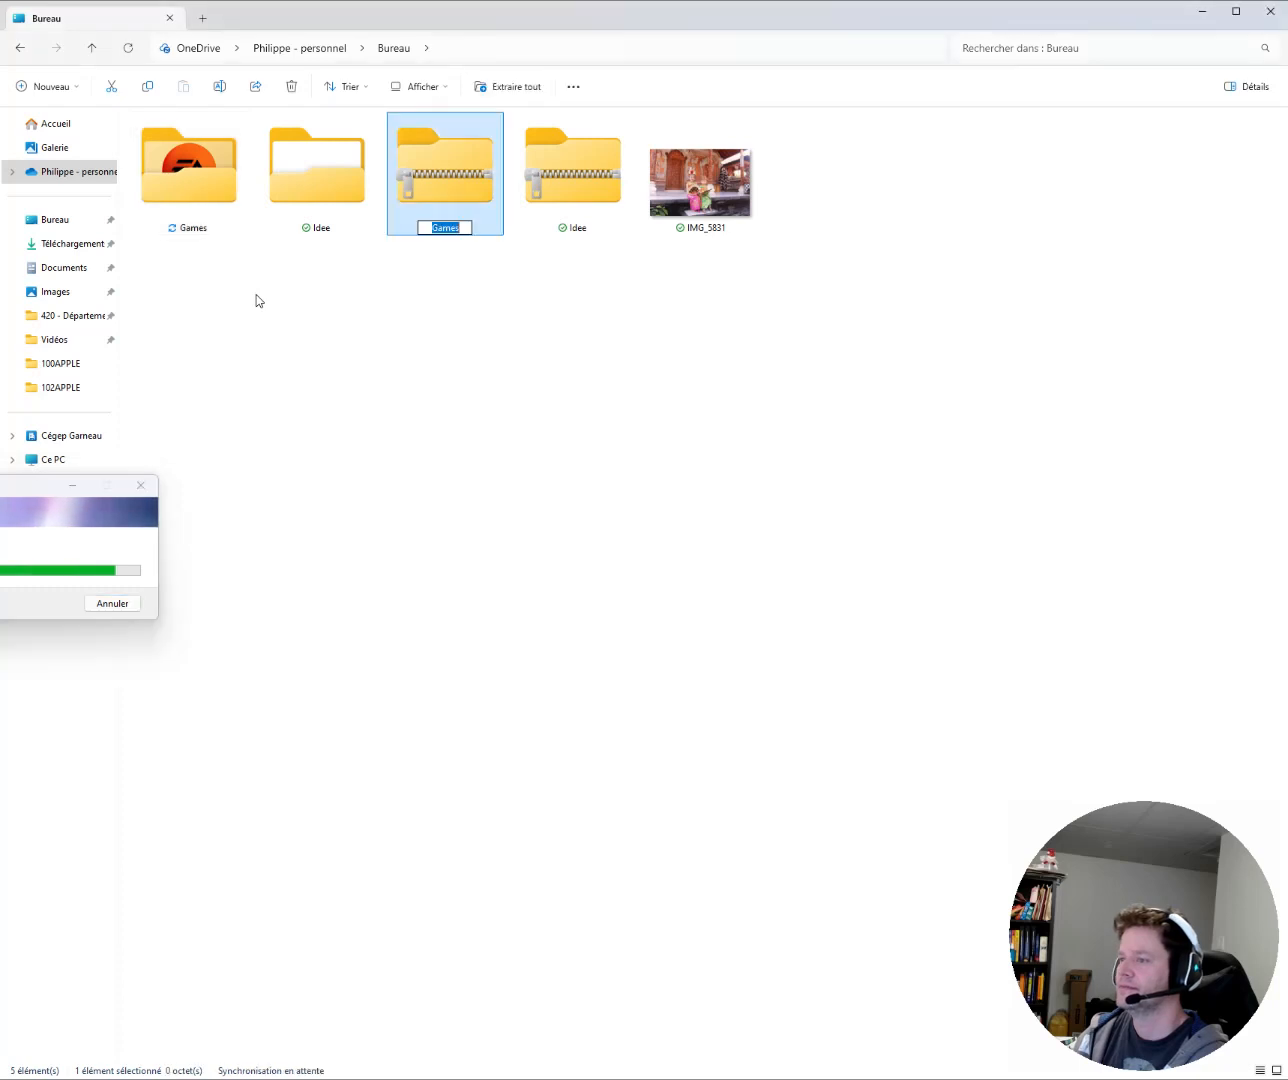
key("Return")
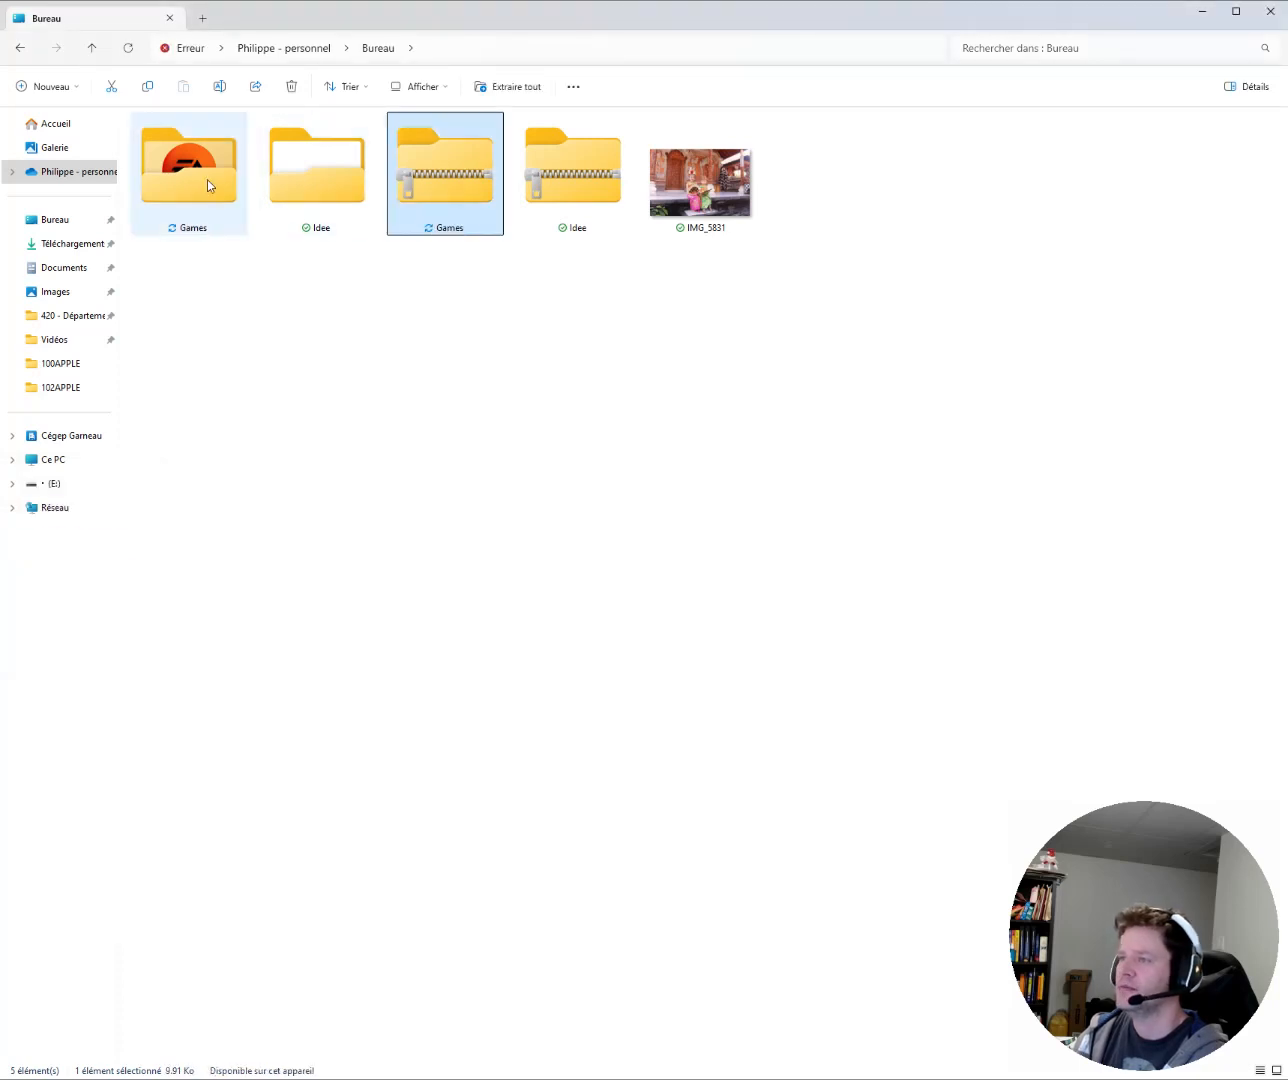
Select all the shortcuts inside the Games folder and compress them into a ZIP archive named Games2.
double_click(208, 182)
key("ctrl+a")
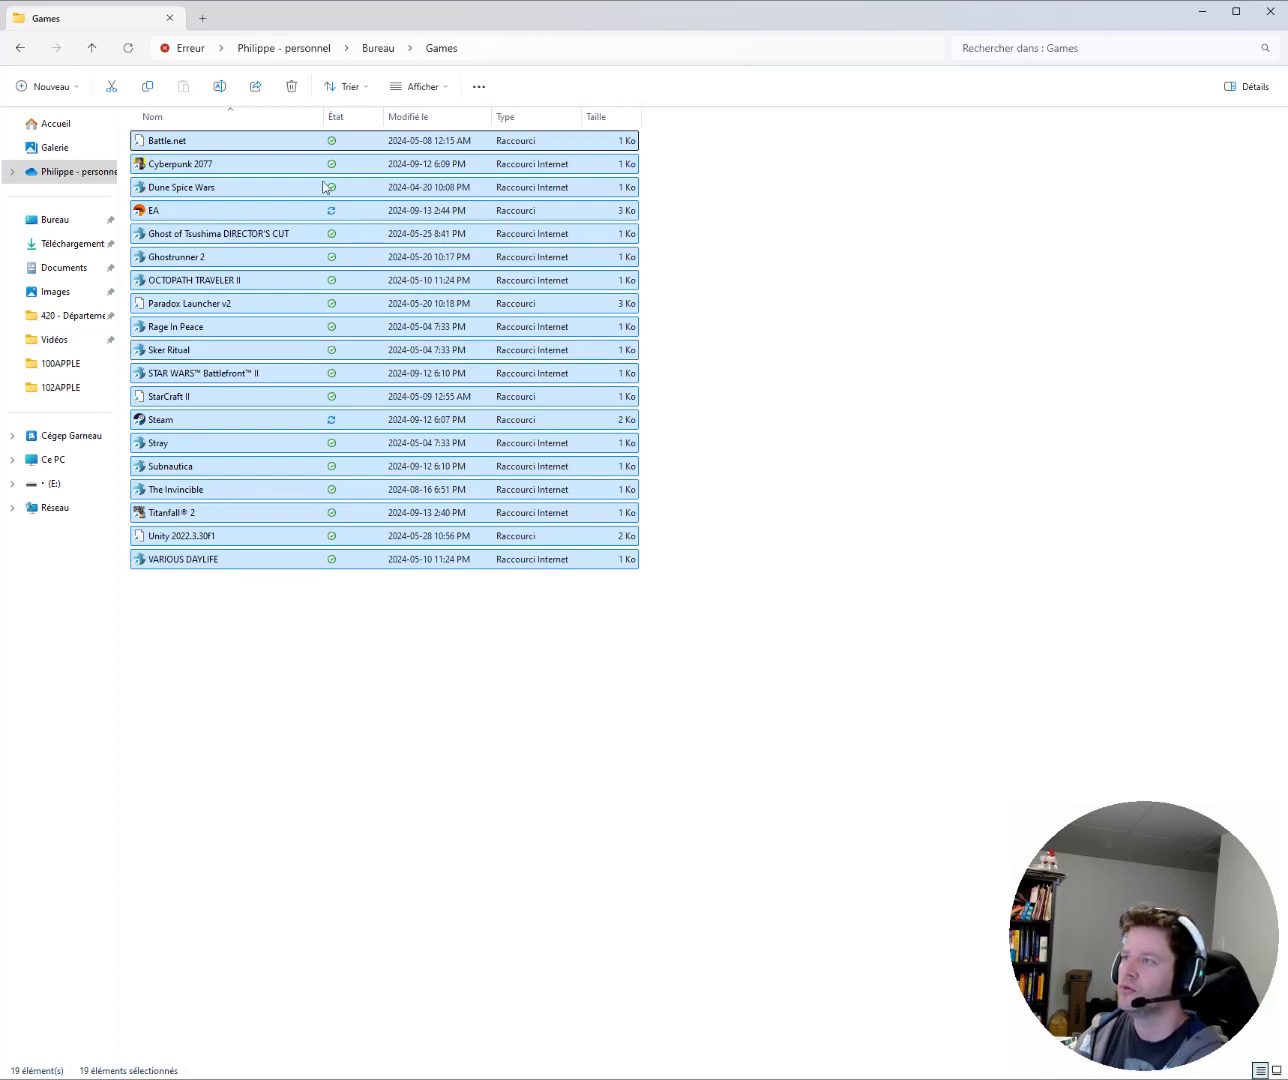
left_click(477, 87)
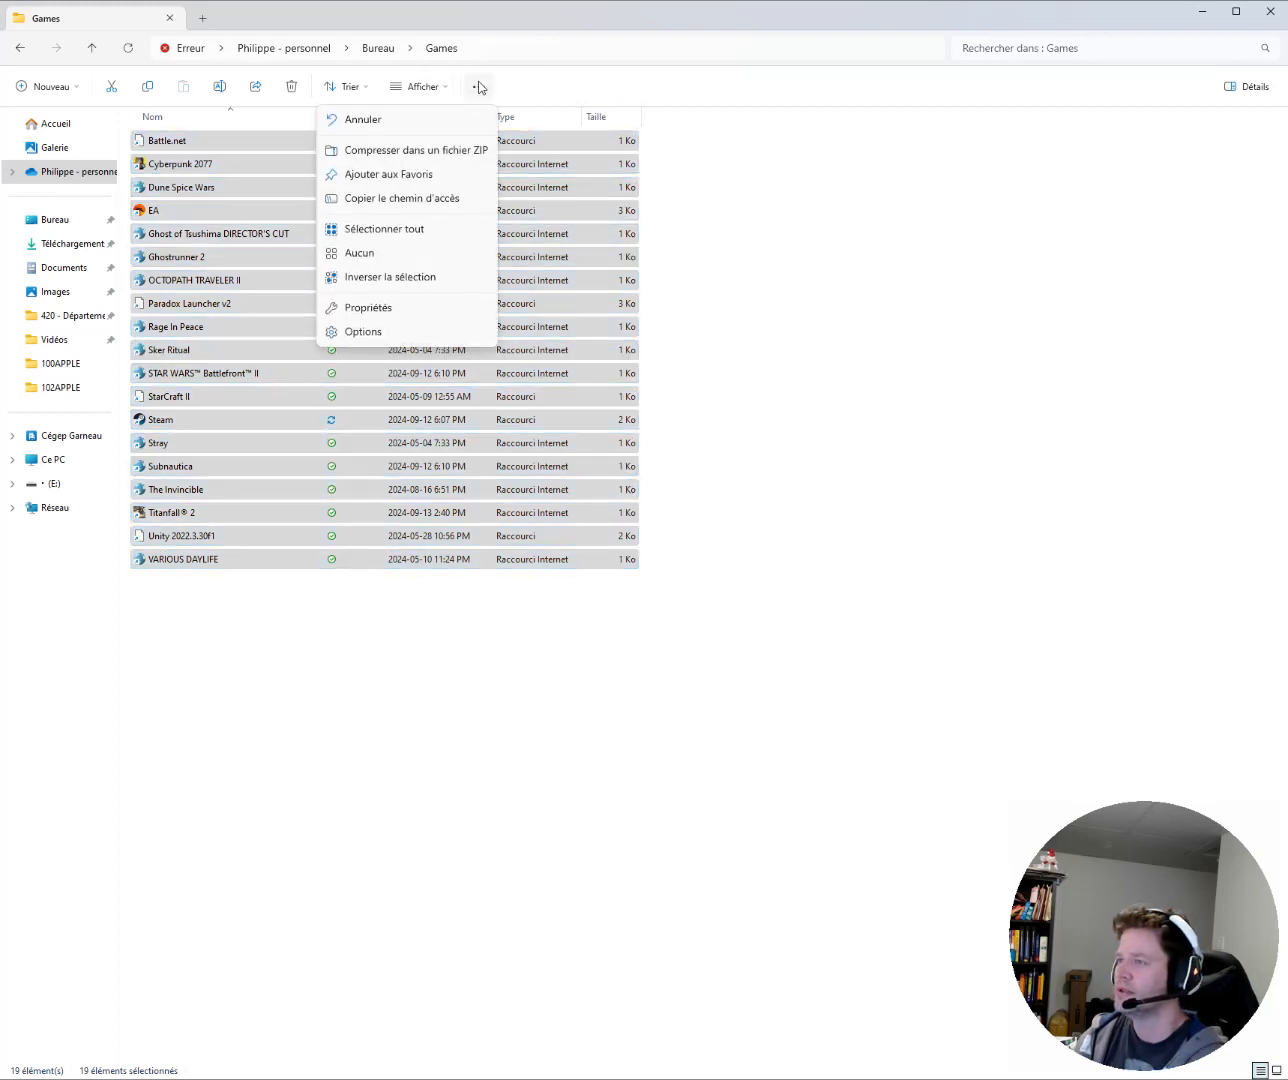
left_click(345, 670)
left_click_drag(345, 670, 168, 140)
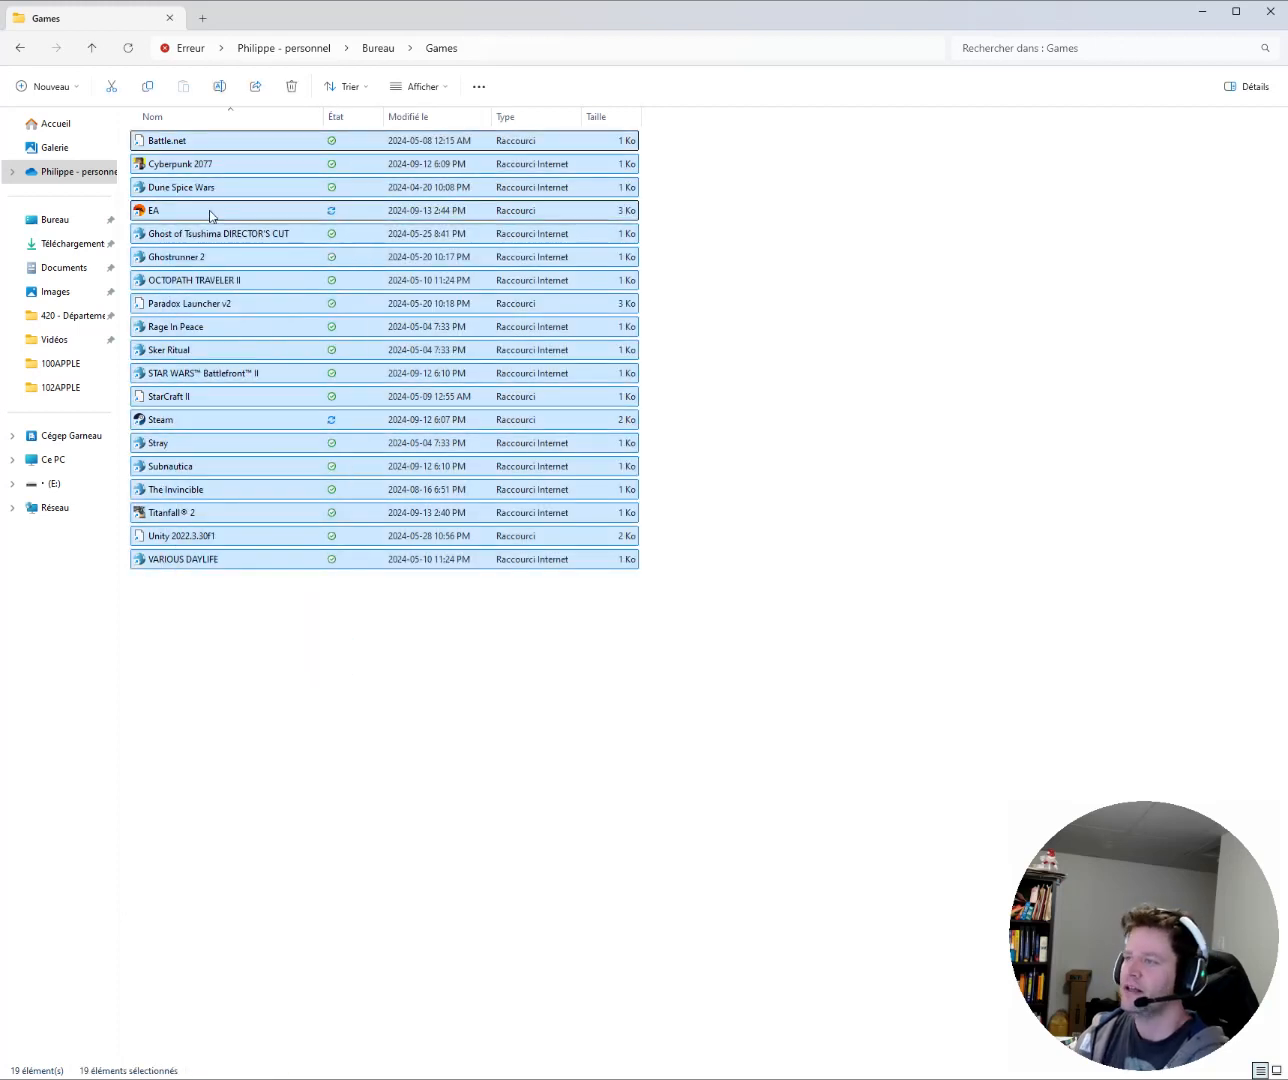
right_click(209, 214)
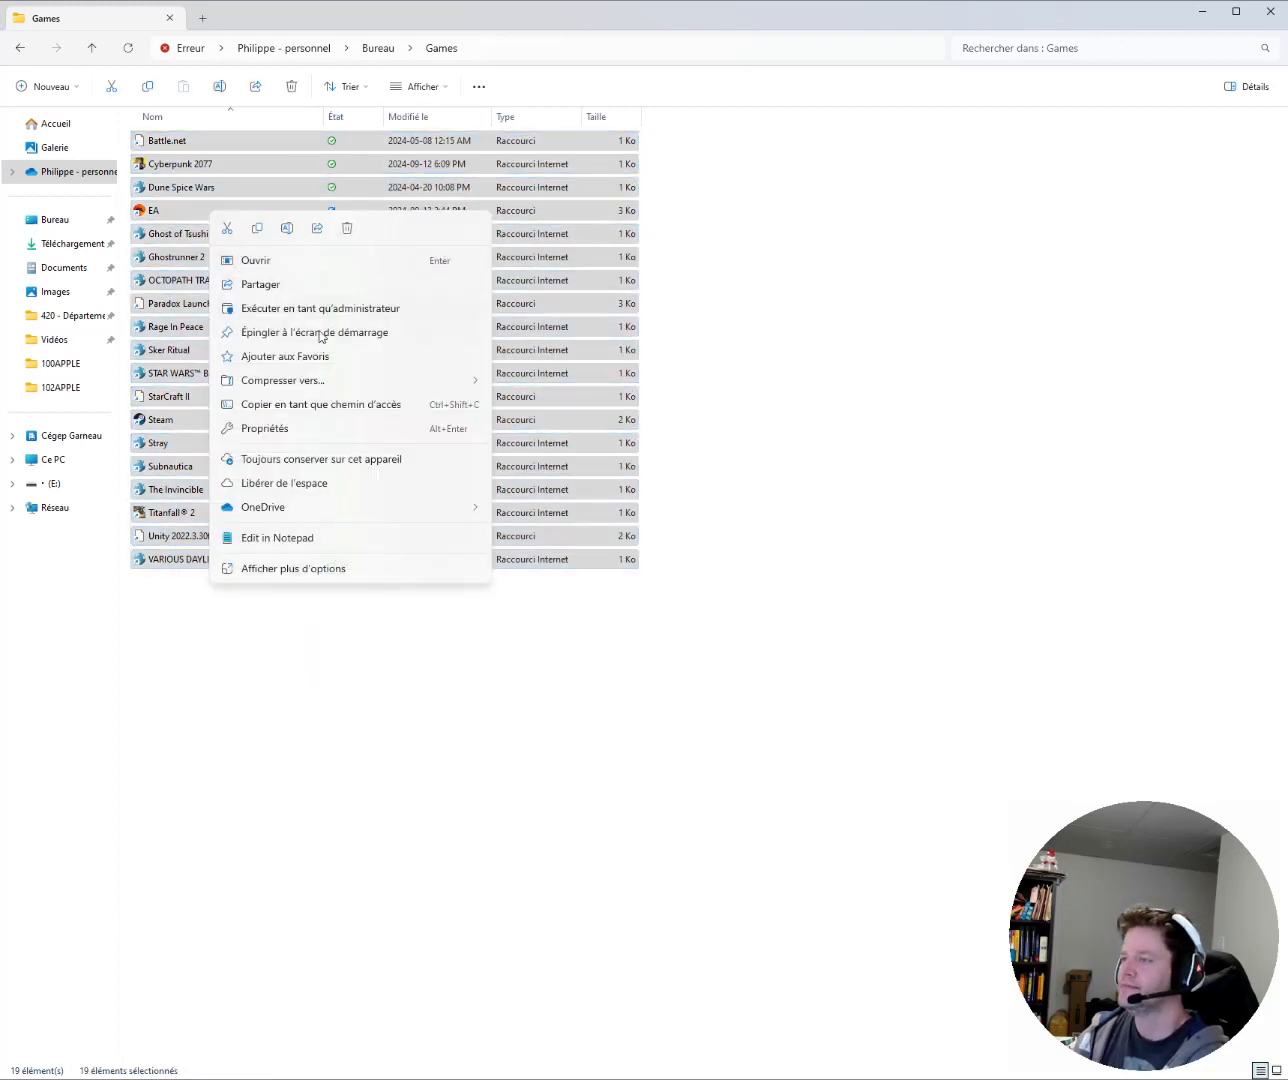
mouse_move(437, 382)
left_click(519, 385)
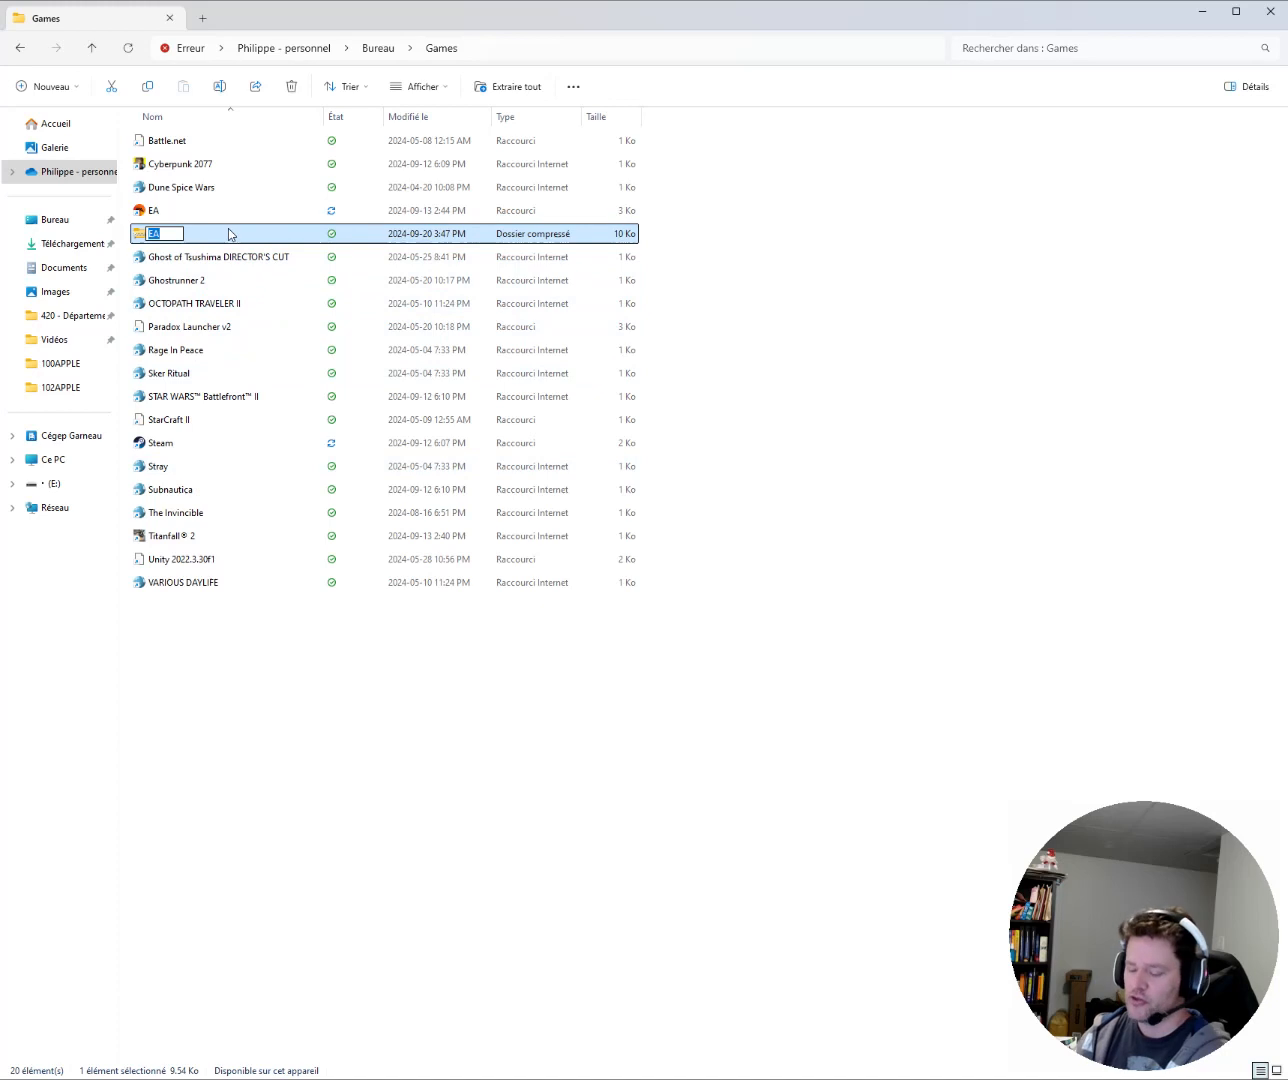
type("Ge")
type("es2")
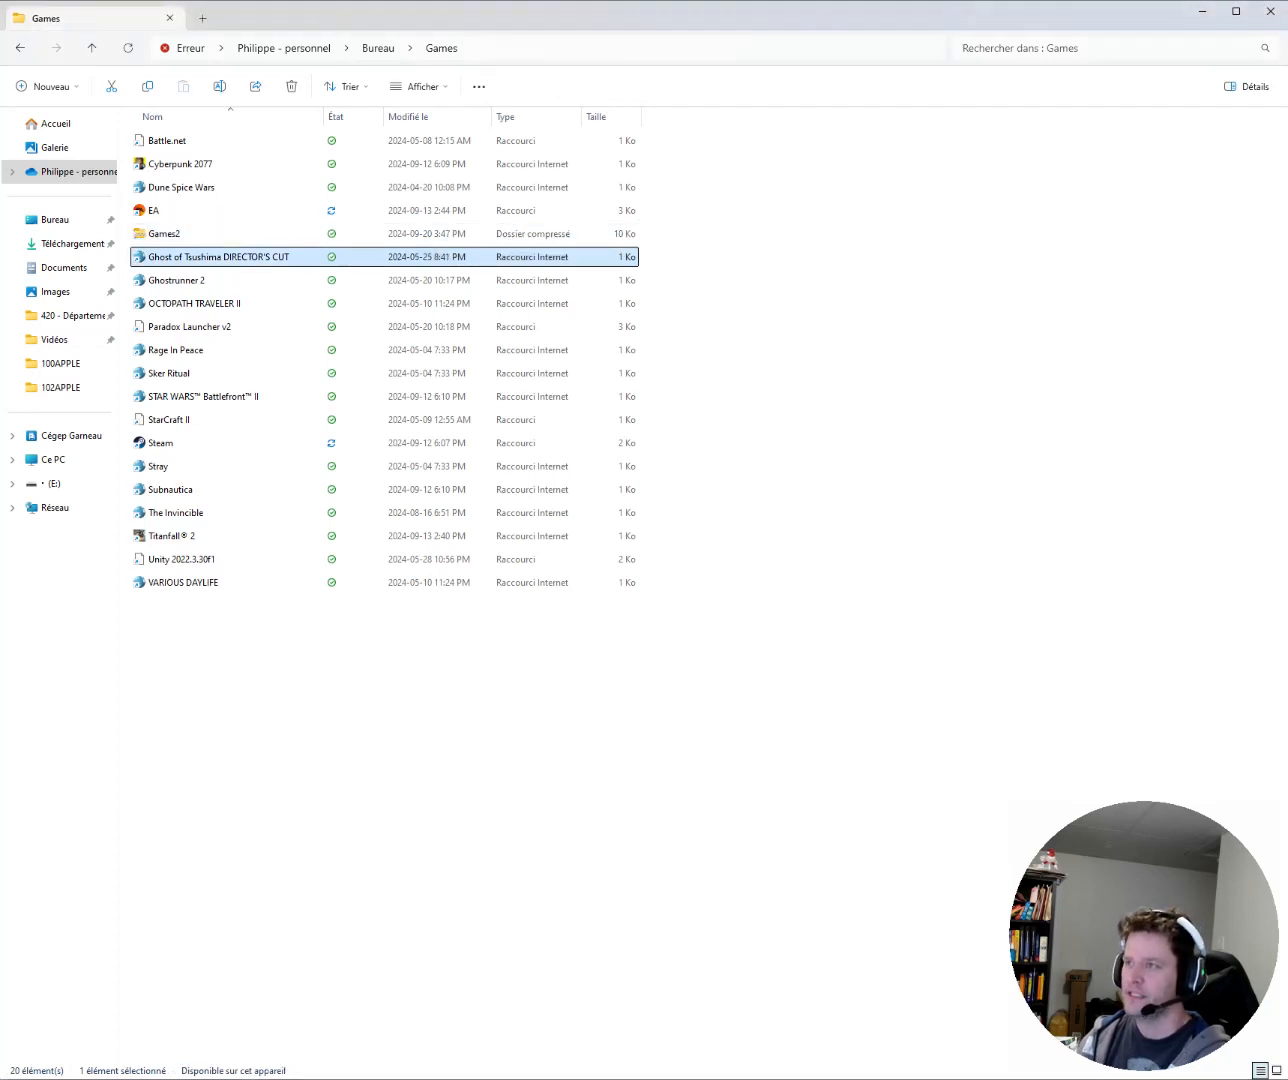
Move the Games2 archive out of the Games folder into the Bureau folder, alongside the Games archive.
left_click(186, 243)
key("ctrl+x")
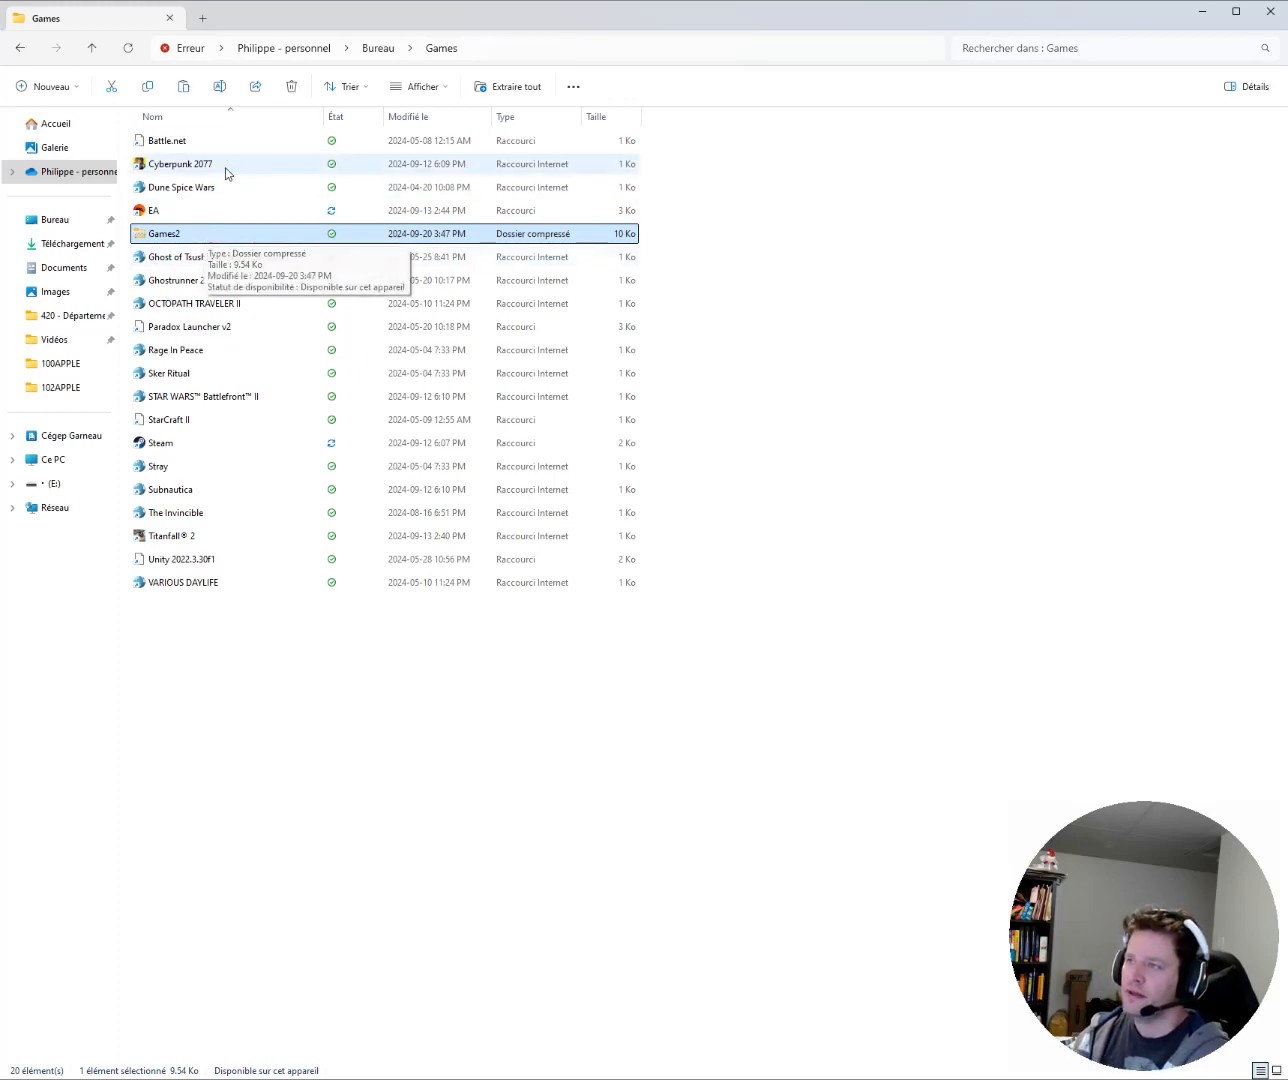
left_click(112, 88)
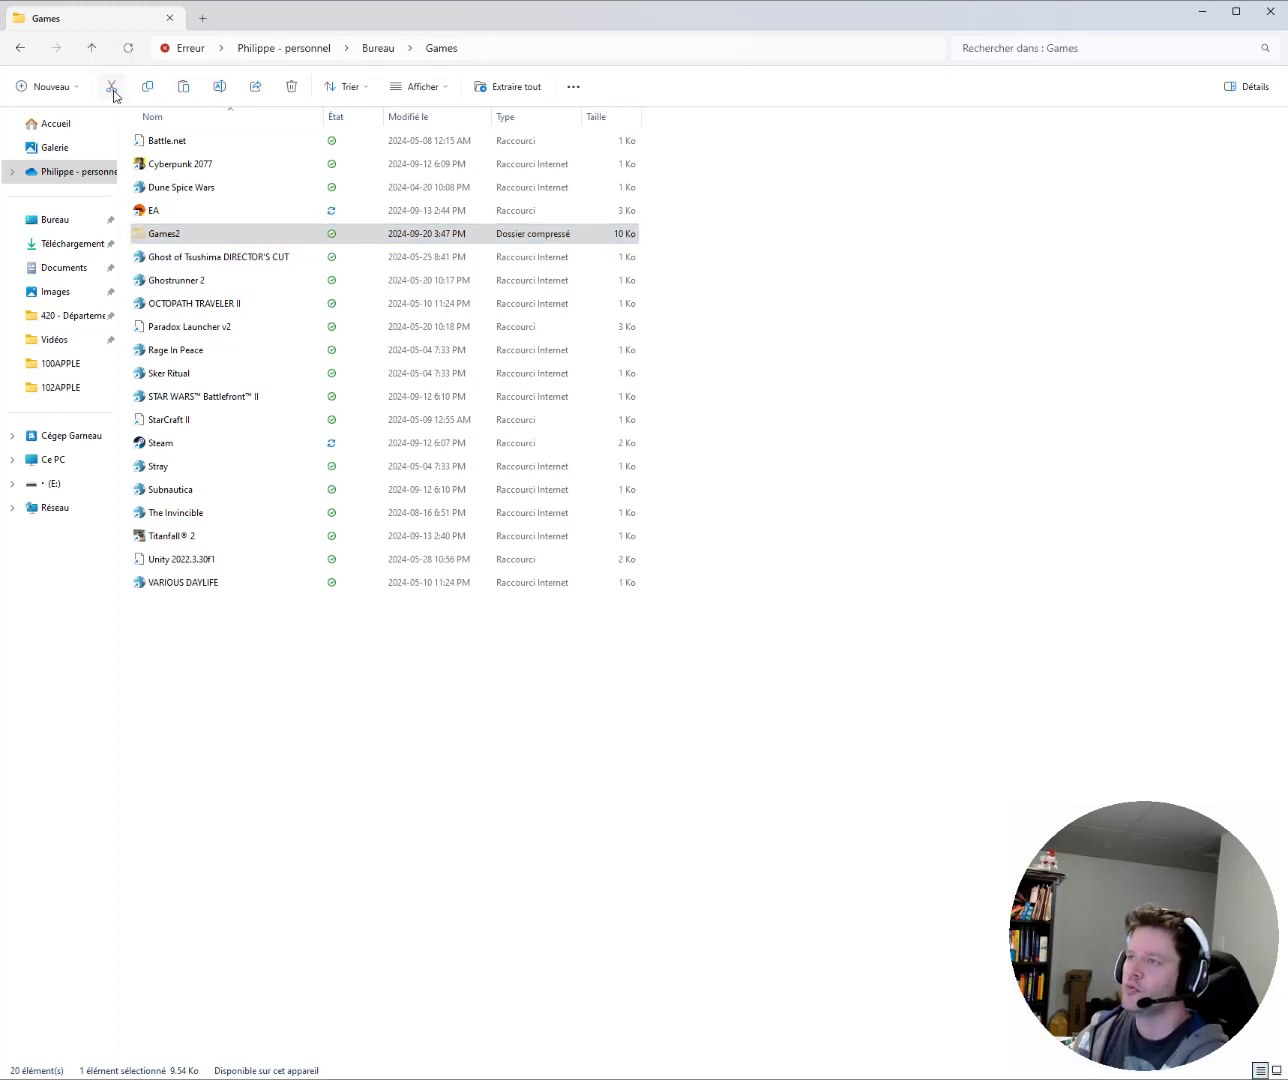
left_click(379, 52)
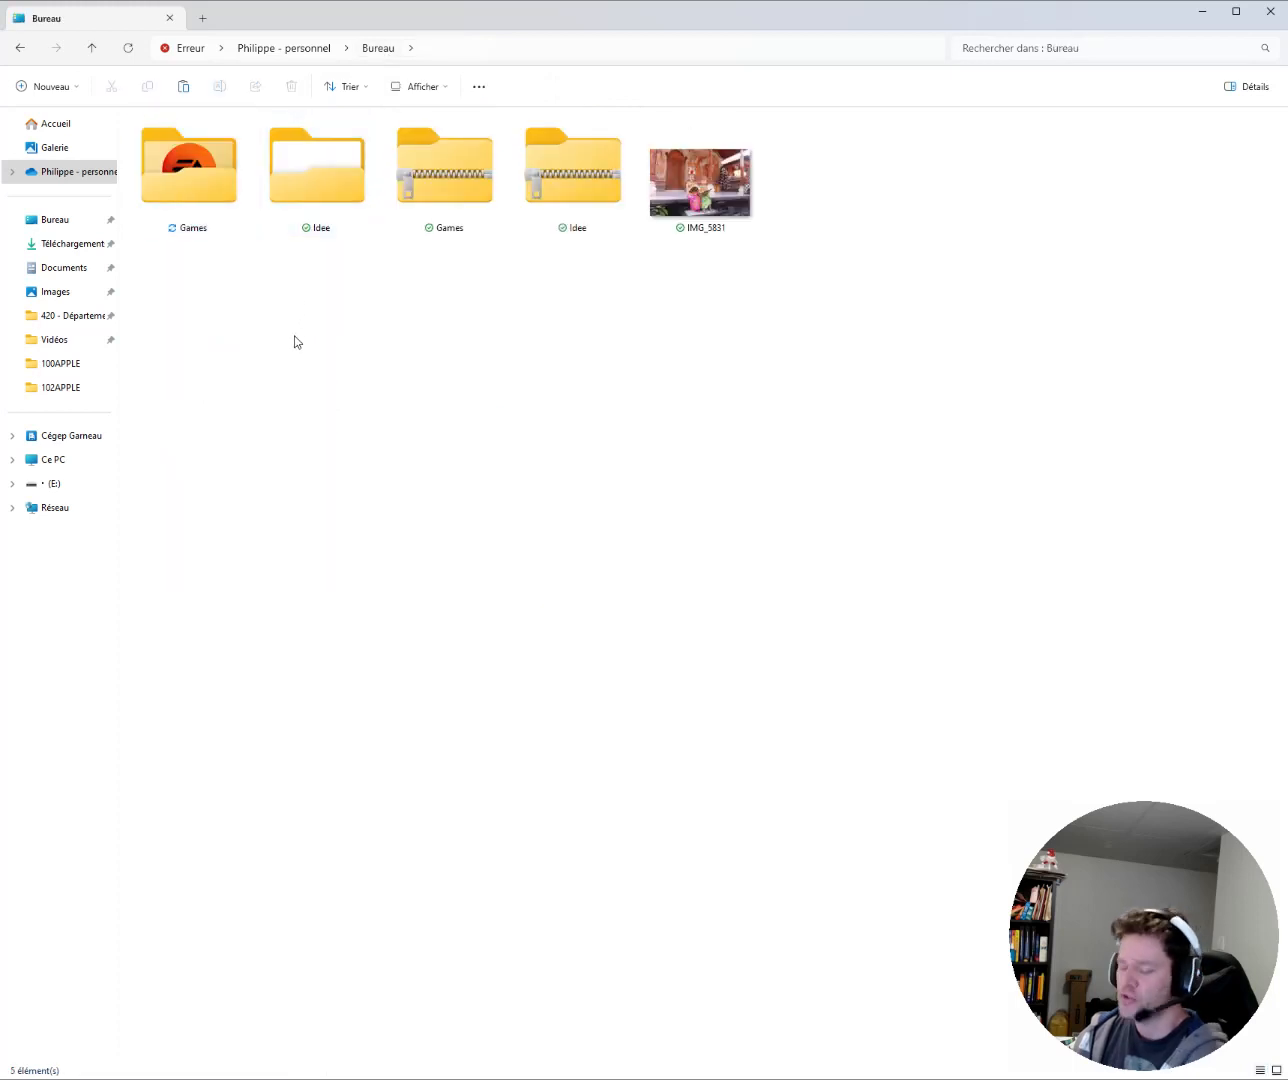
key("ctrl+v")
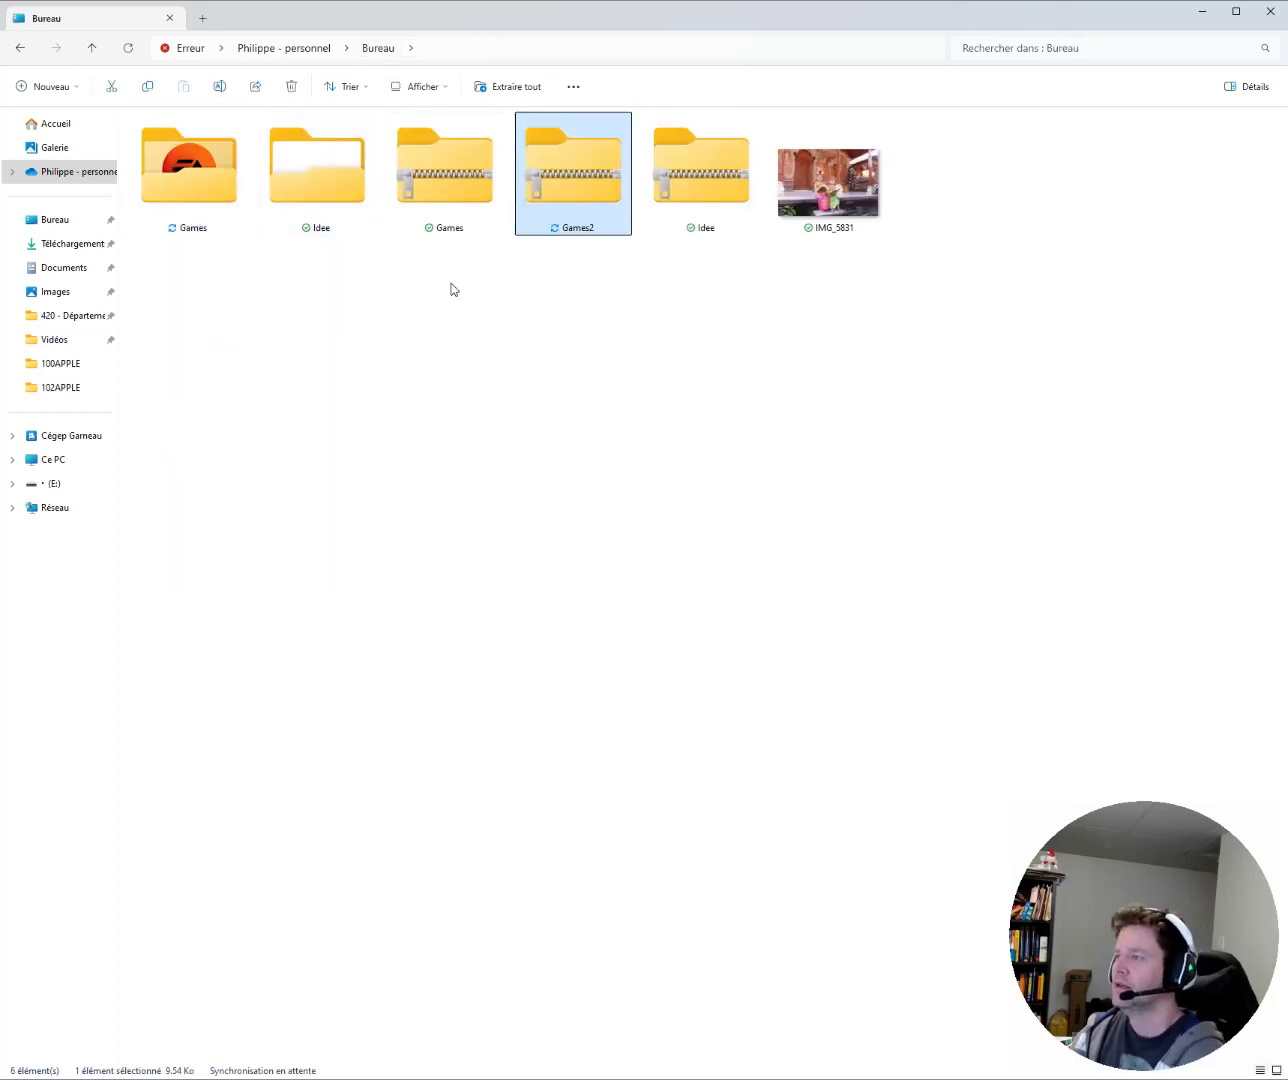
left_click(449, 180)
left_click(593, 205)
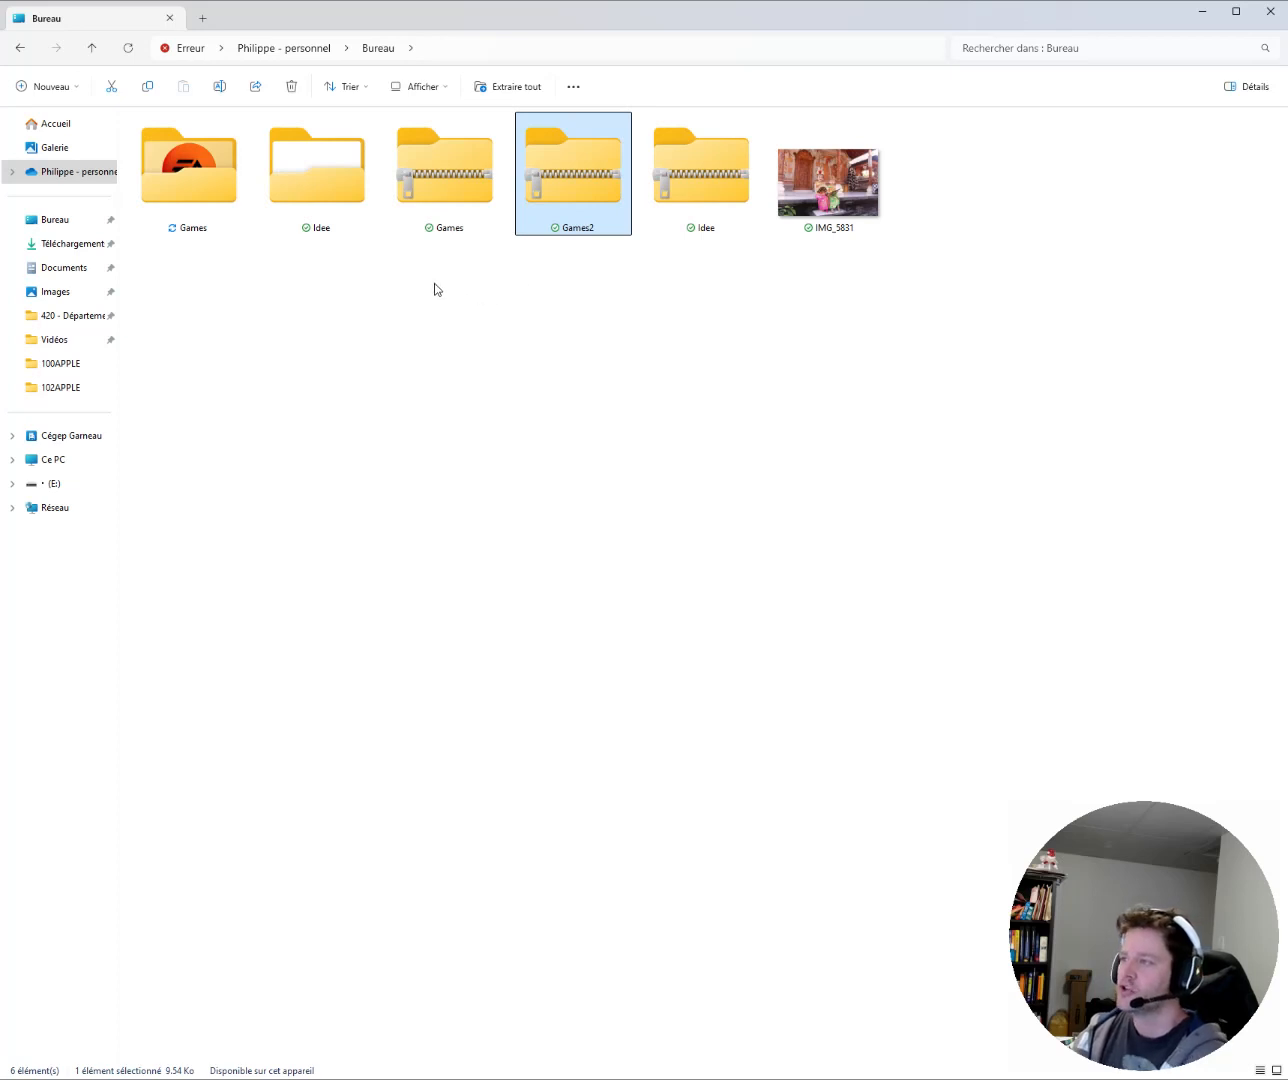
Create a new folder in Bureau with the default name Nouveau dossier, and move the Games and Games2 archives into it.
right_click(425, 311)
mouse_move(486, 430)
left_click(683, 428)
left_click(897, 205)
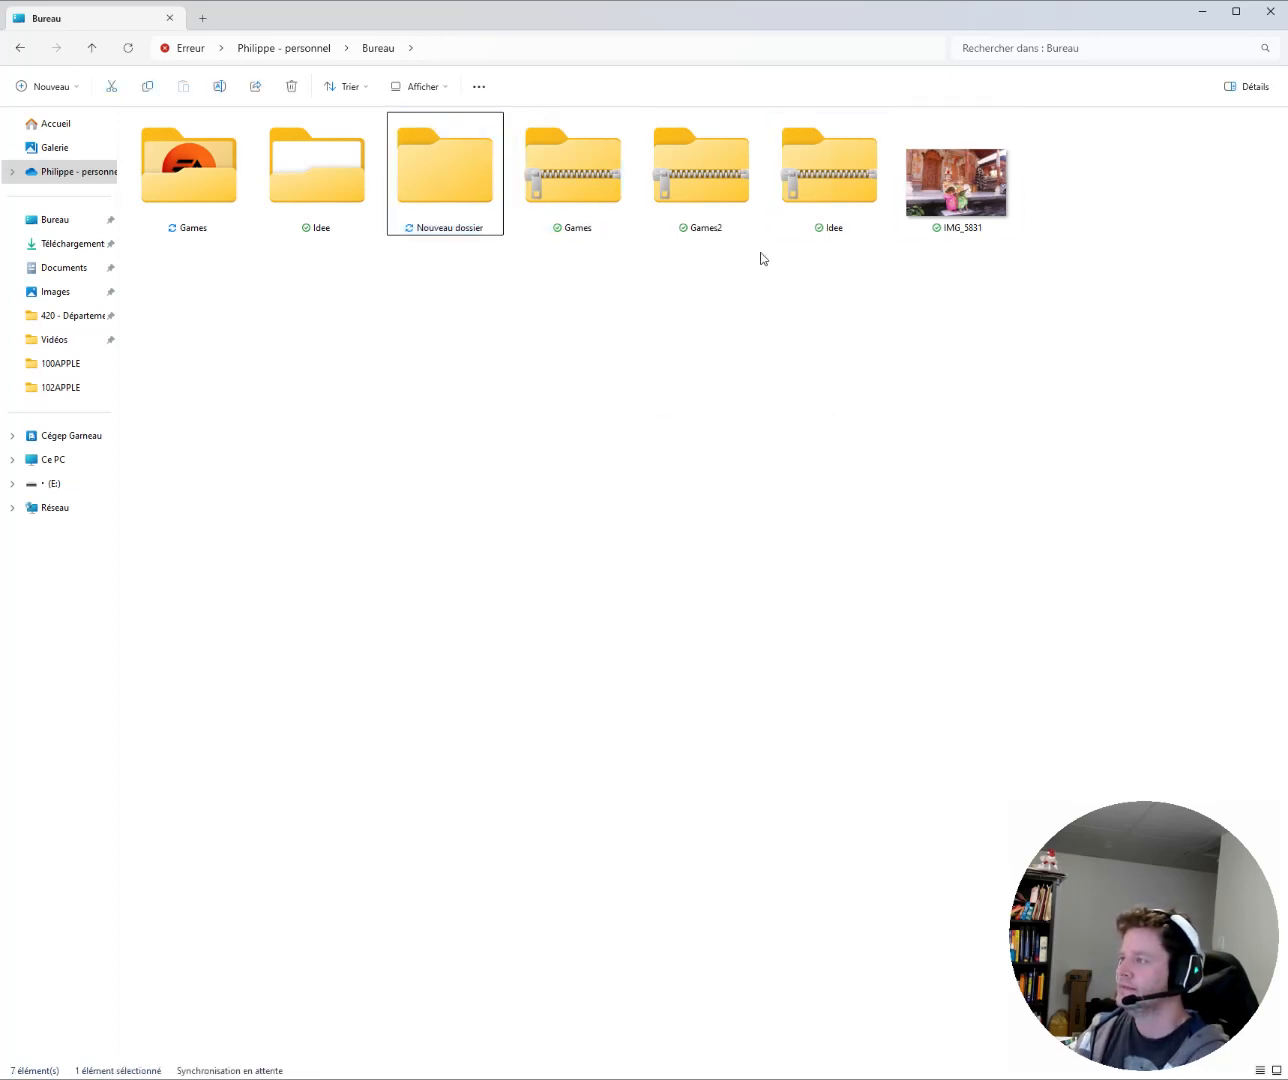
left_click_drag(550, 325, 693, 163)
left_click_drag(555, 154, 451, 182)
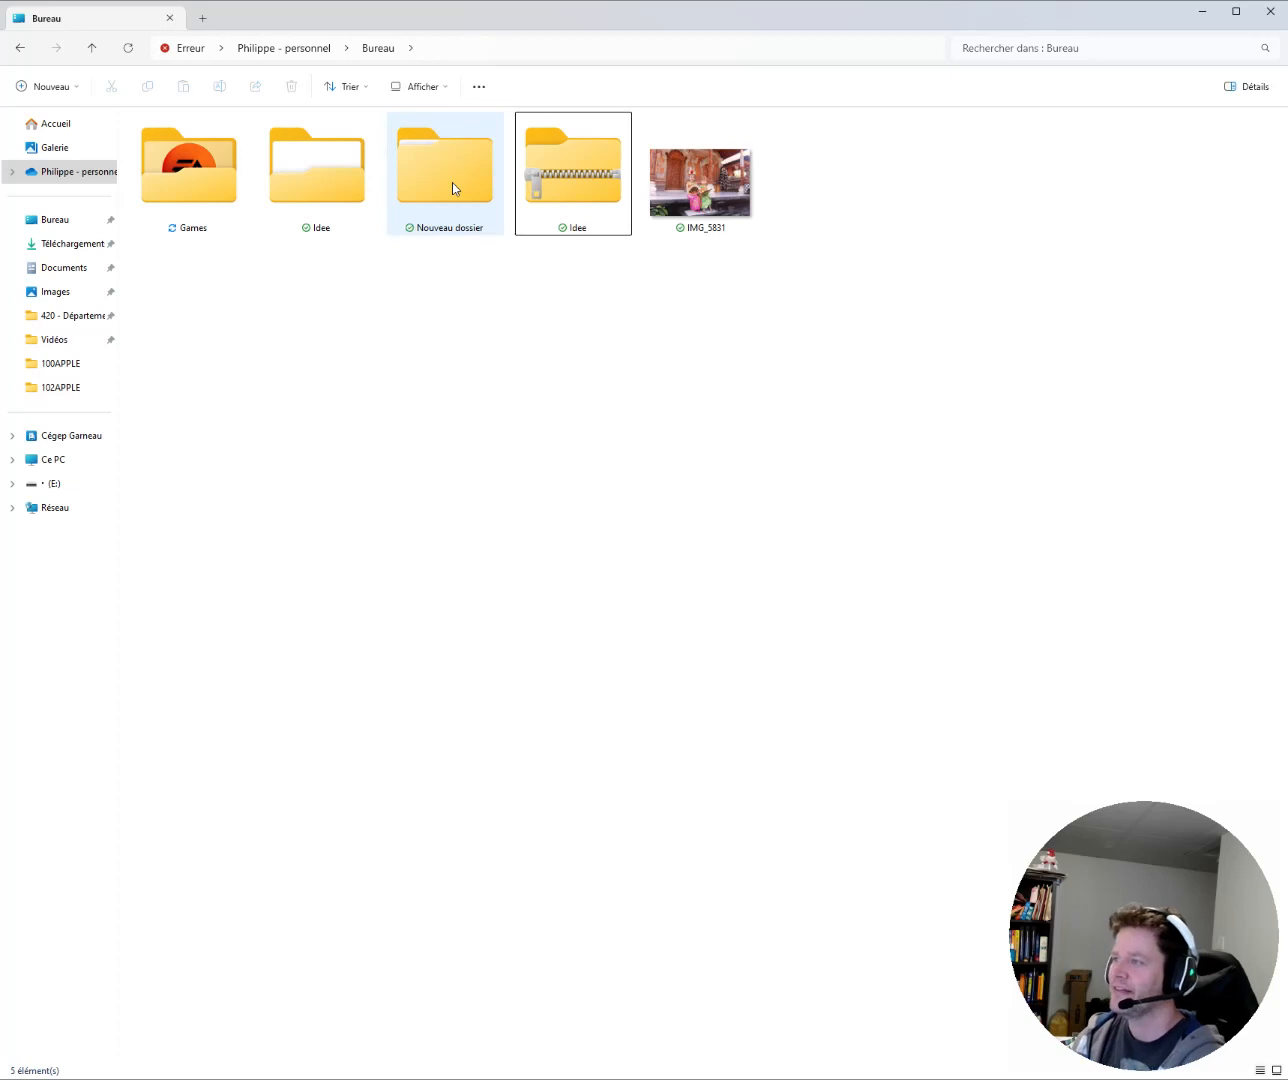
Open Nouveau dossier, extract the Games archive to its default Games subfolder, and close the window showing the extracted files.
double_click(452, 182)
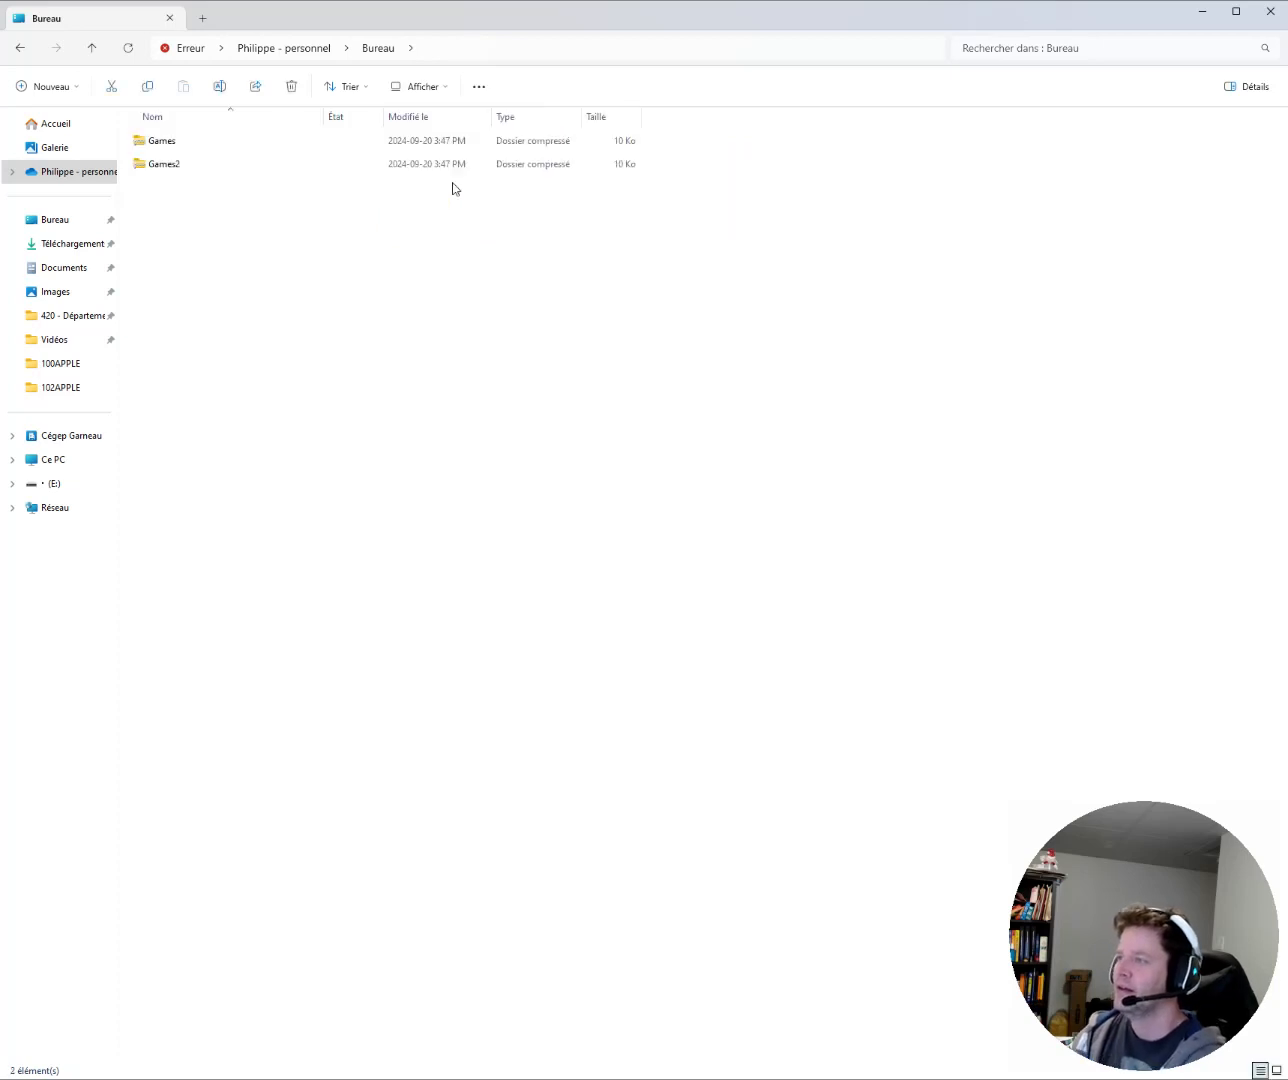
left_click(189, 147)
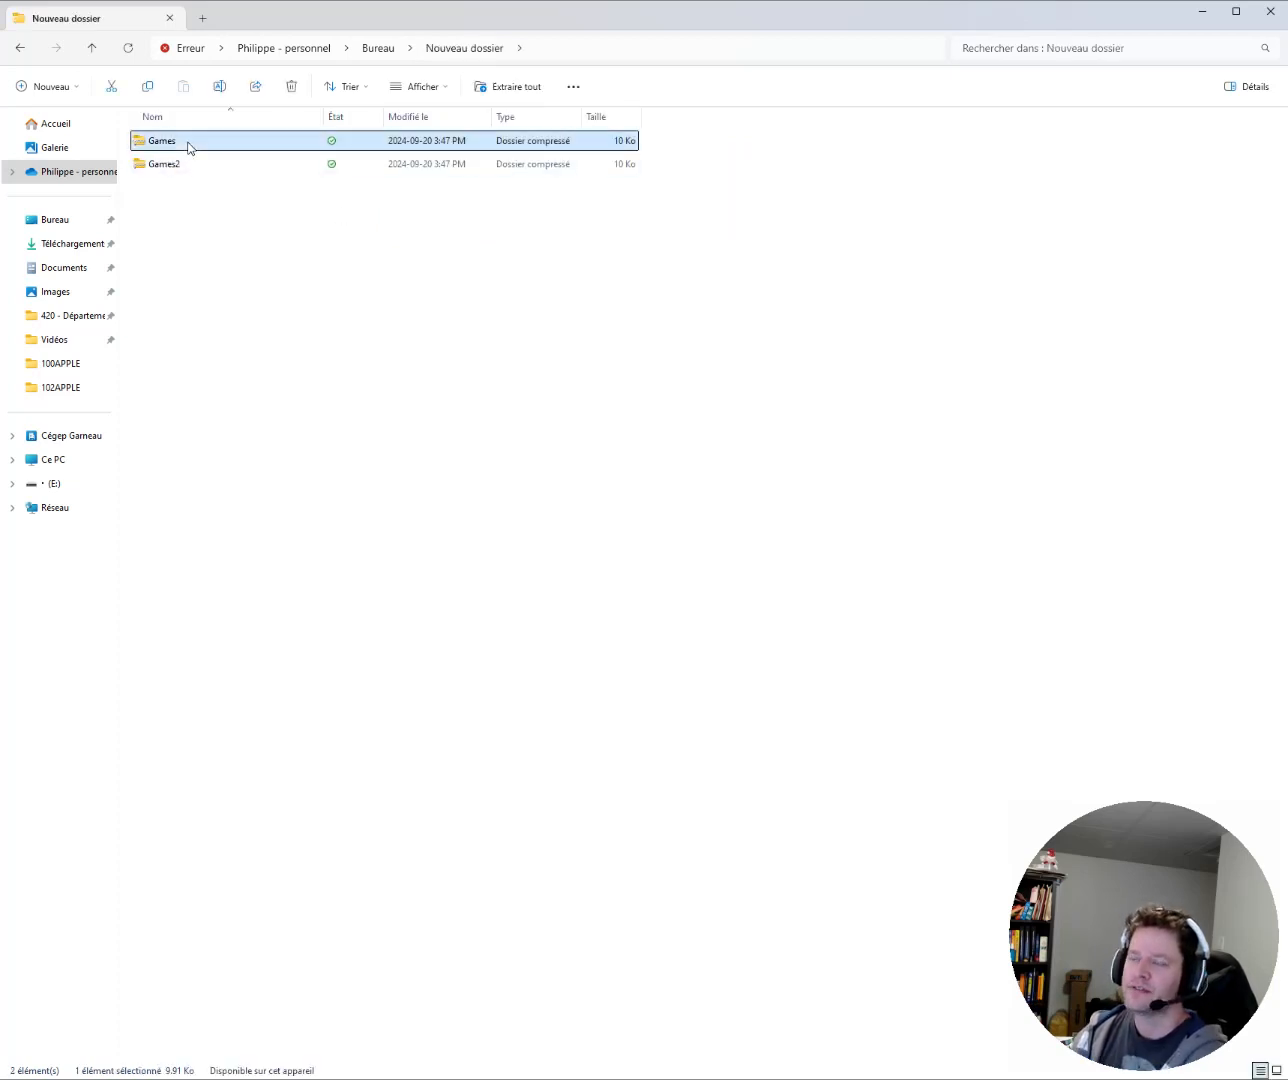
right_click(188, 146)
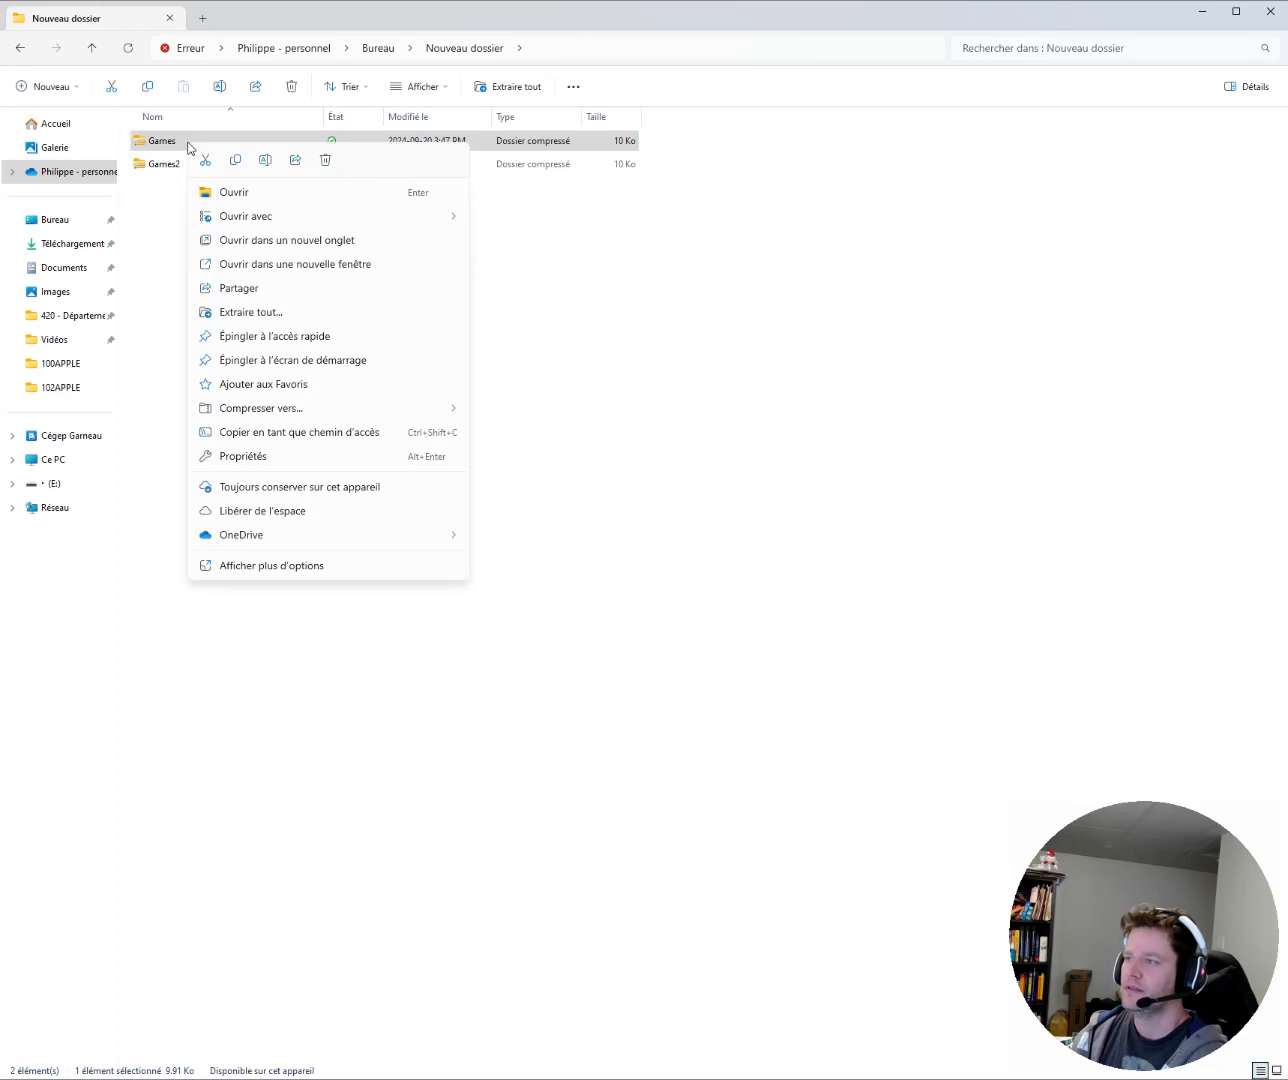
left_click(278, 314)
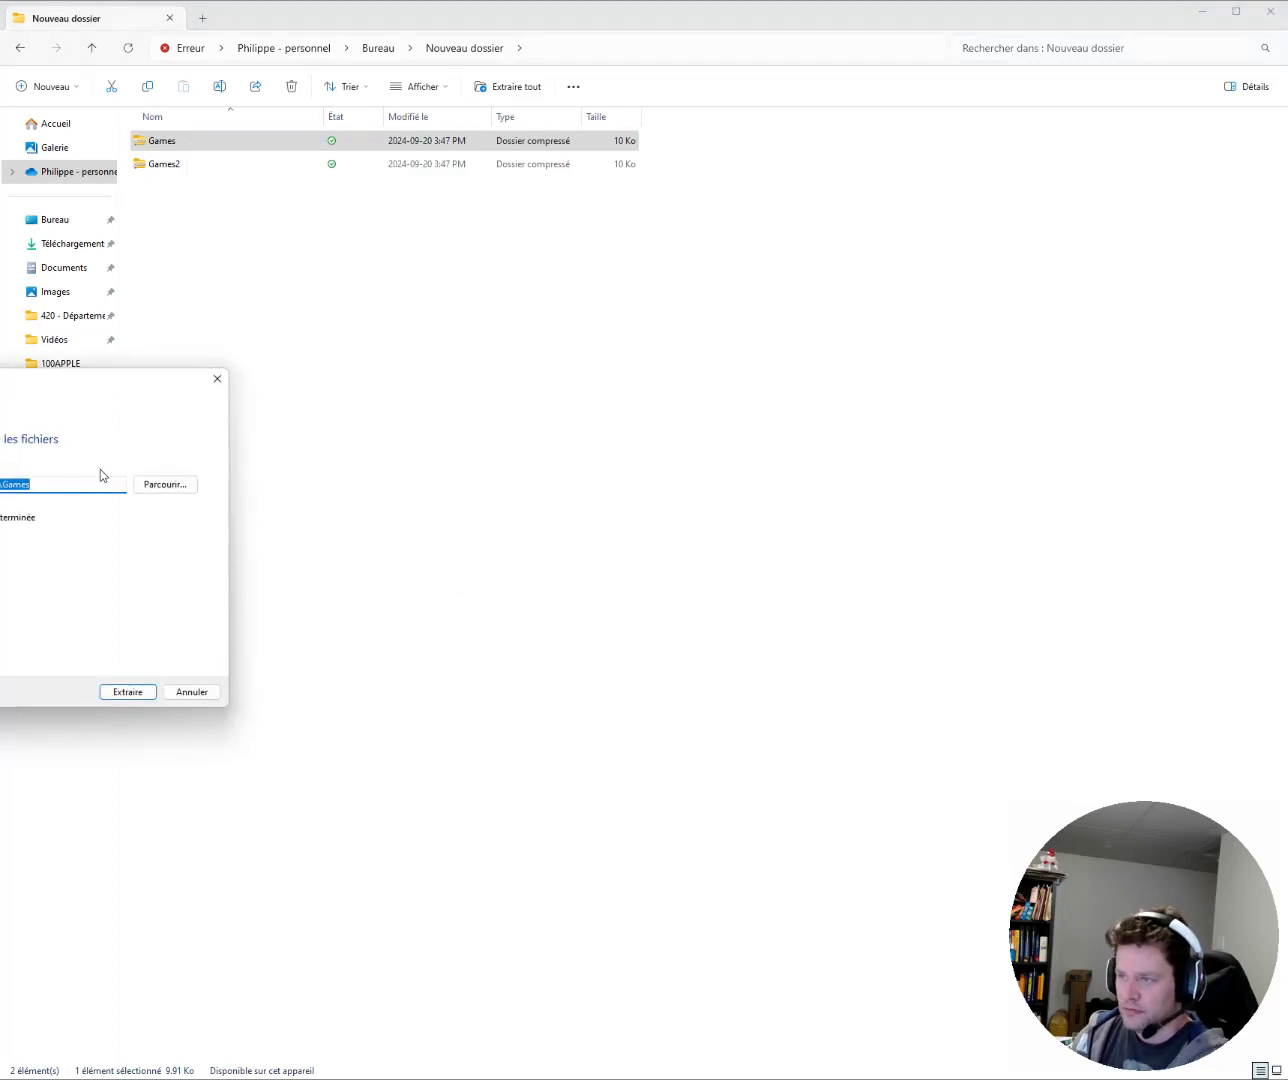
left_click(216, 381)
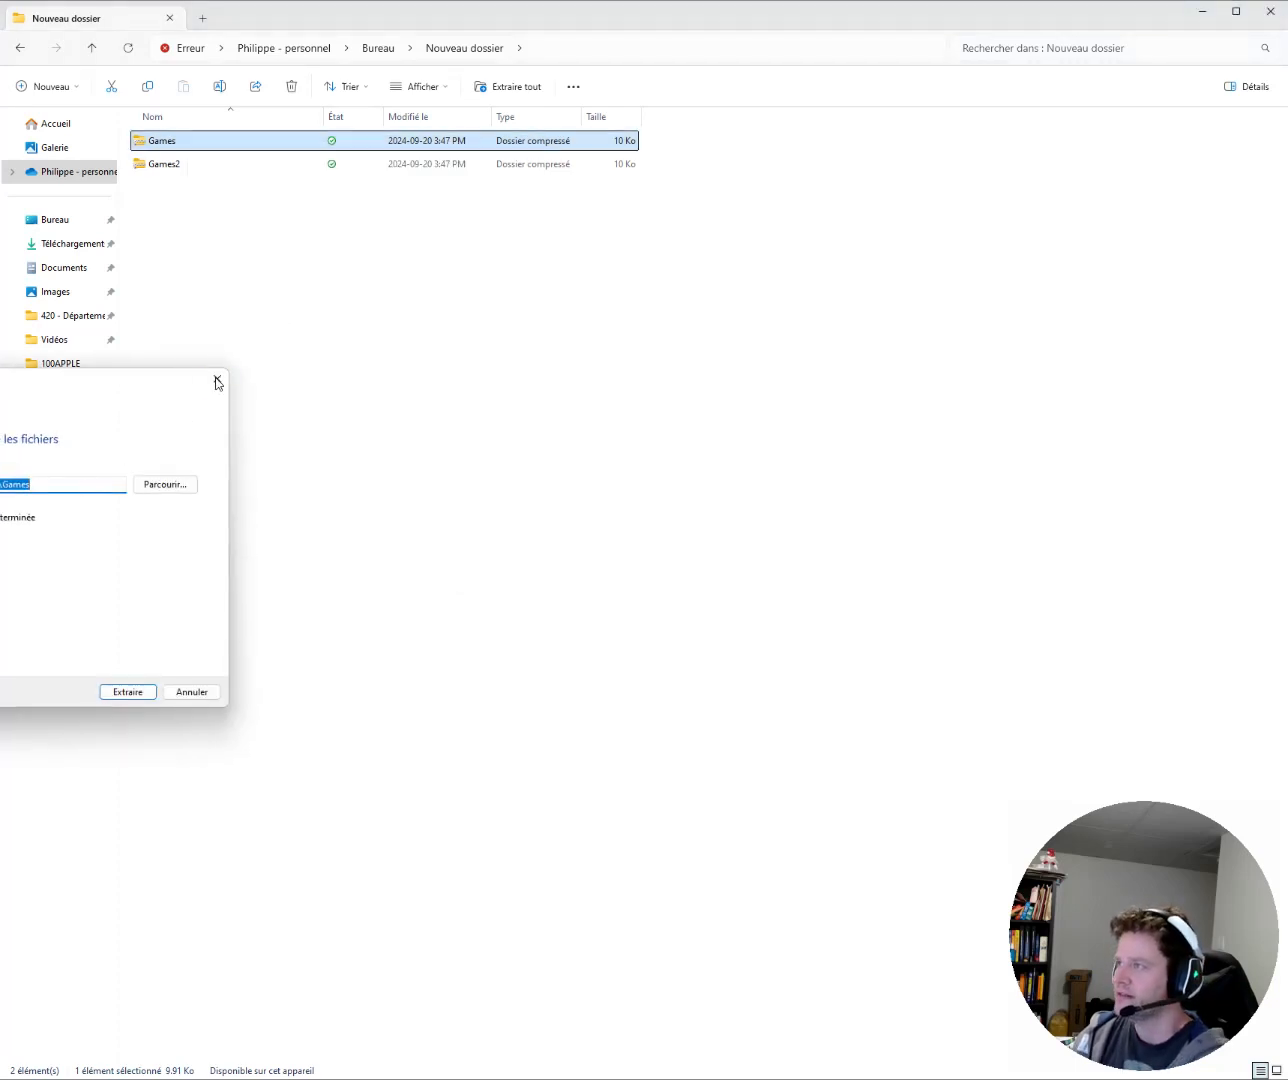
left_click(506, 88)
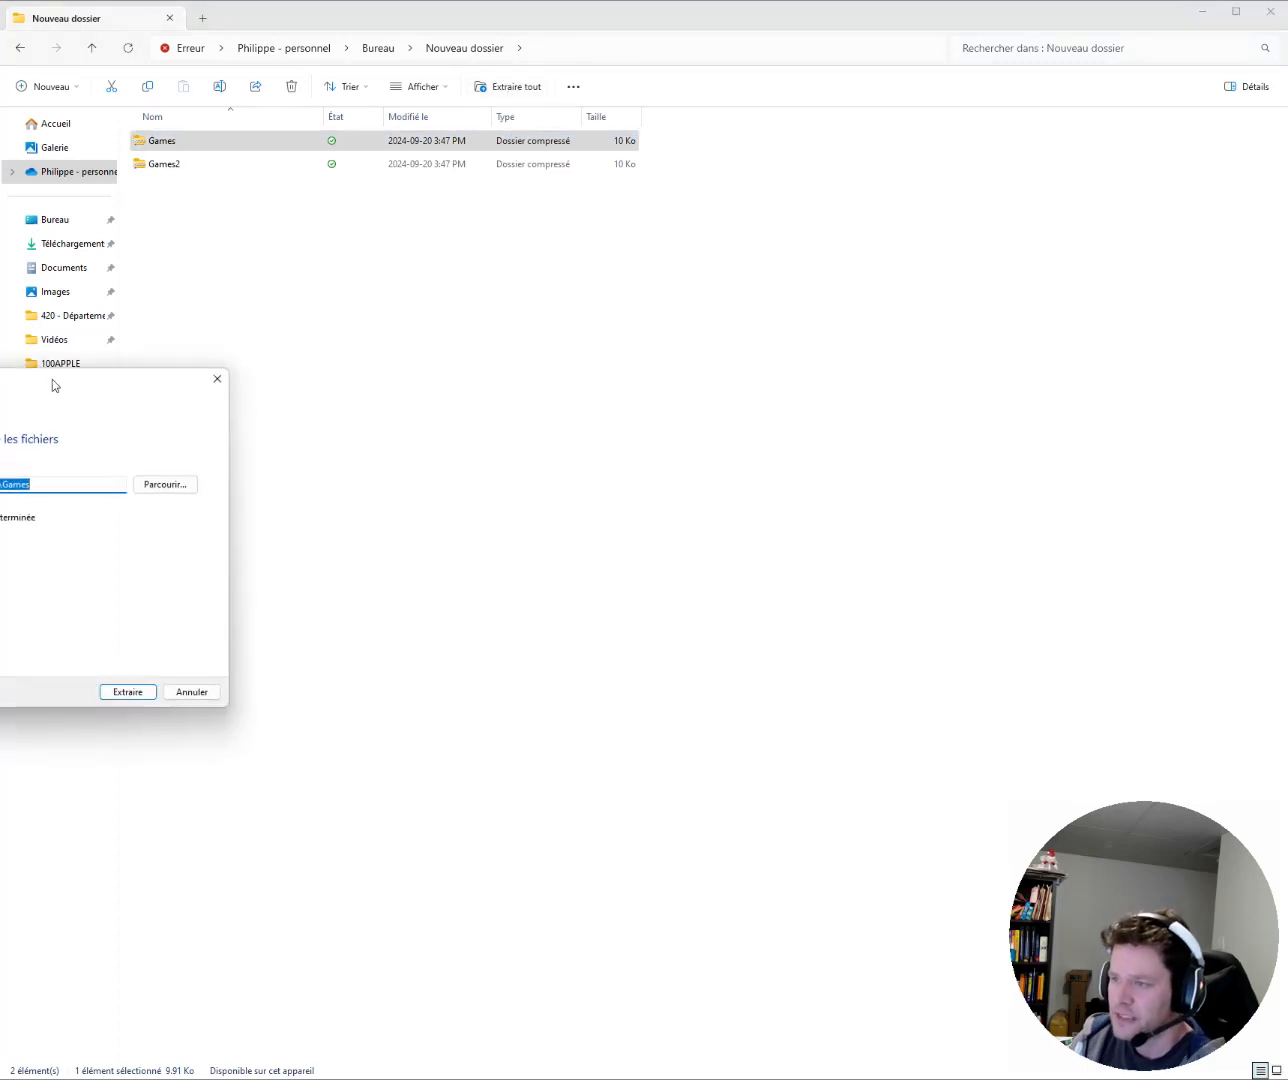
left_click_drag(73, 391, 349, 405)
left_click(402, 713)
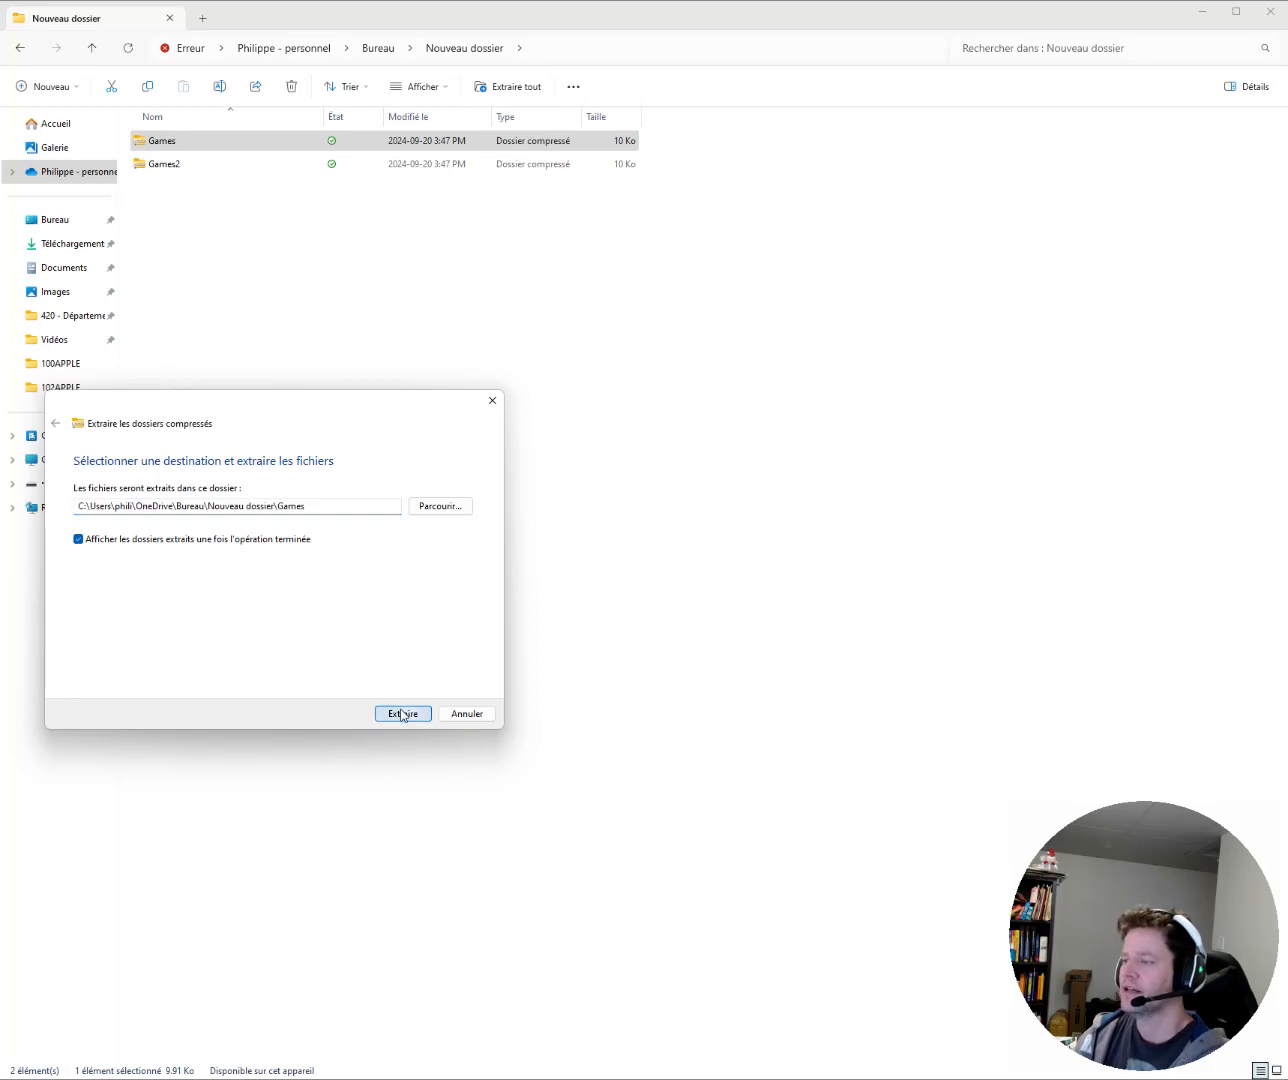
left_click(964, 320)
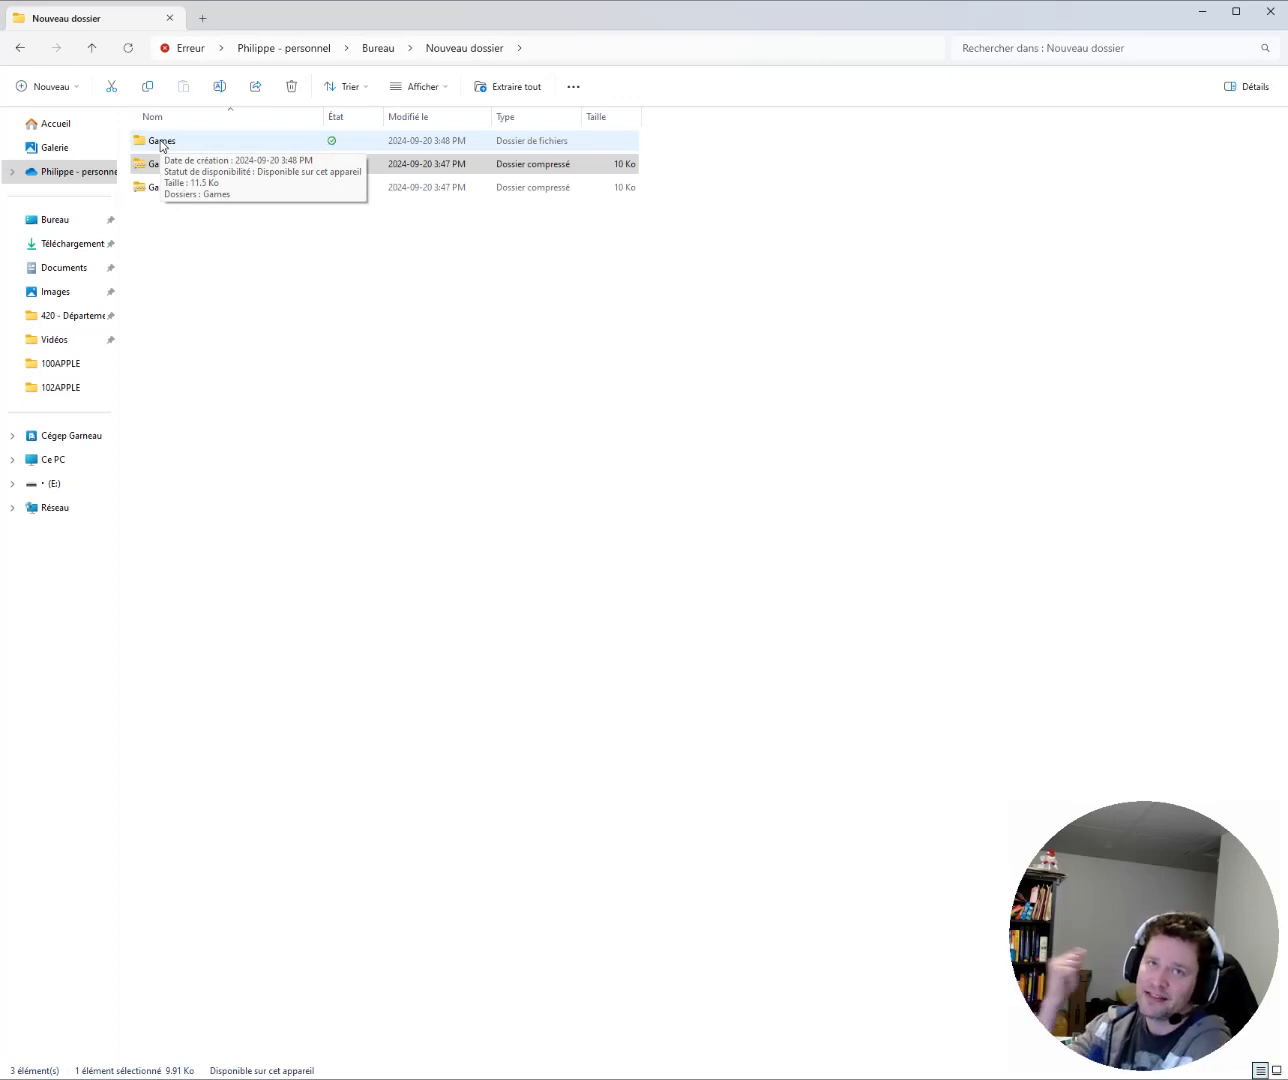
Extract the Games2 archive to its default Games2 subfolder in Nouveau dossier, and open that extracted folder.
left_click(176, 188)
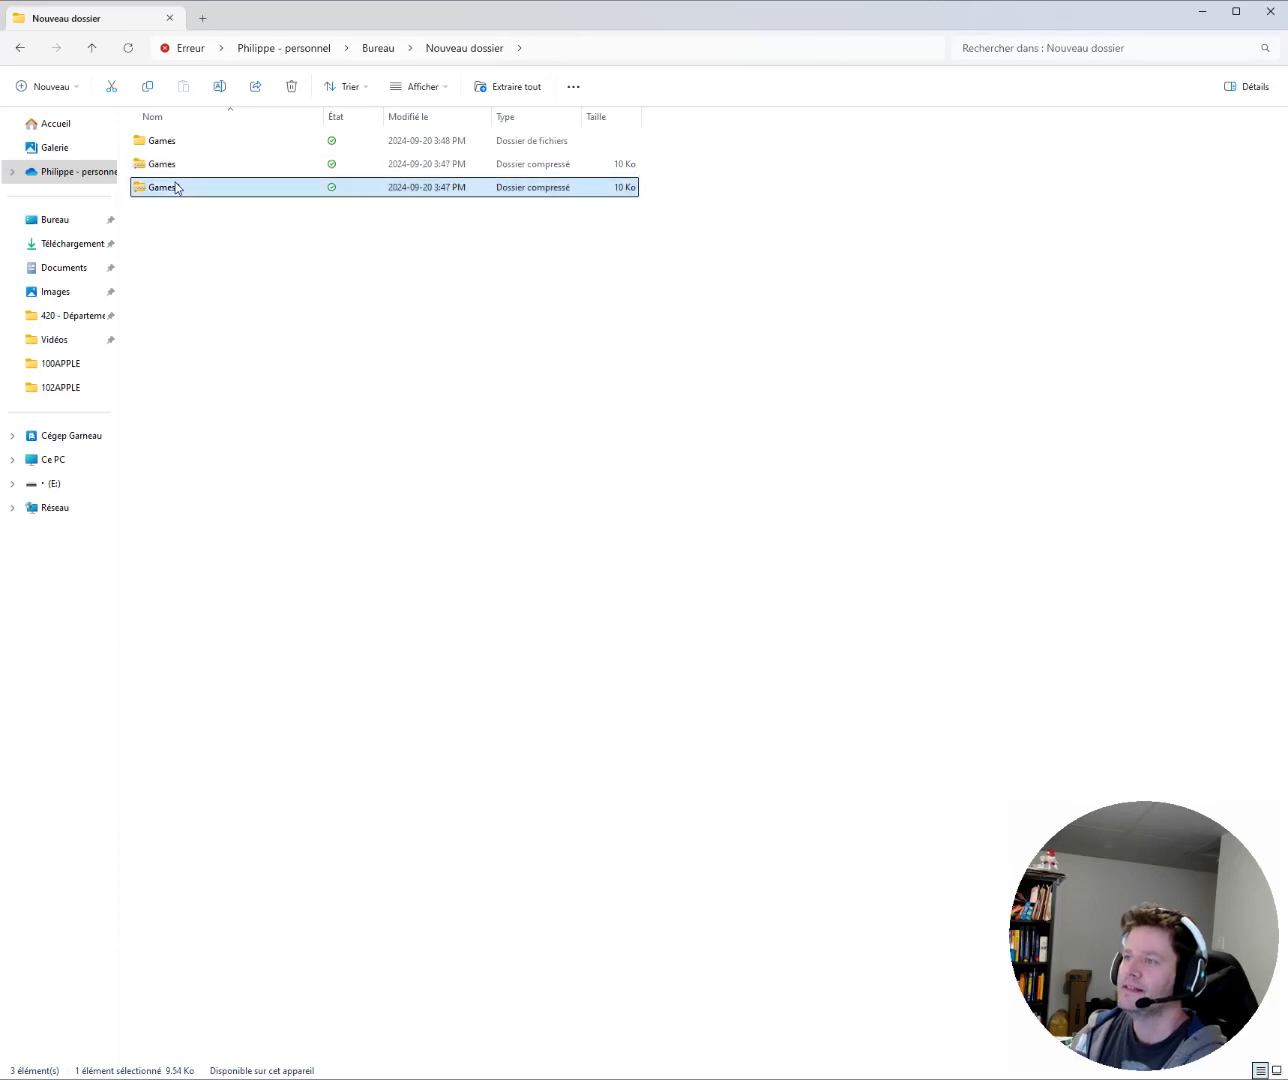
right_click(176, 187)
left_click(251, 353)
left_click_drag(112, 383, 583, 404)
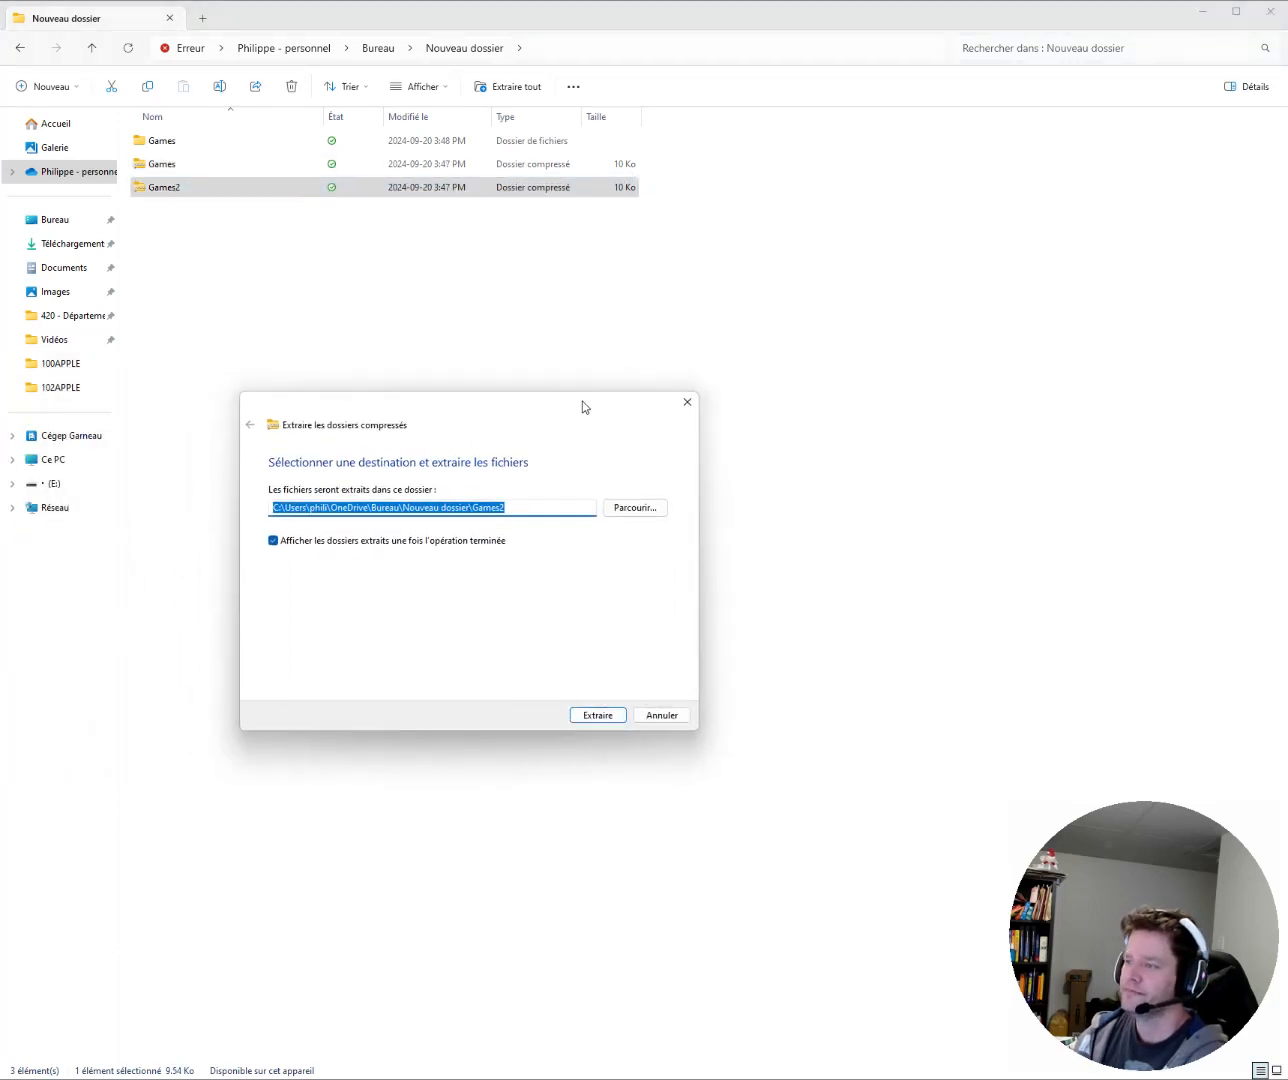
left_click(597, 716)
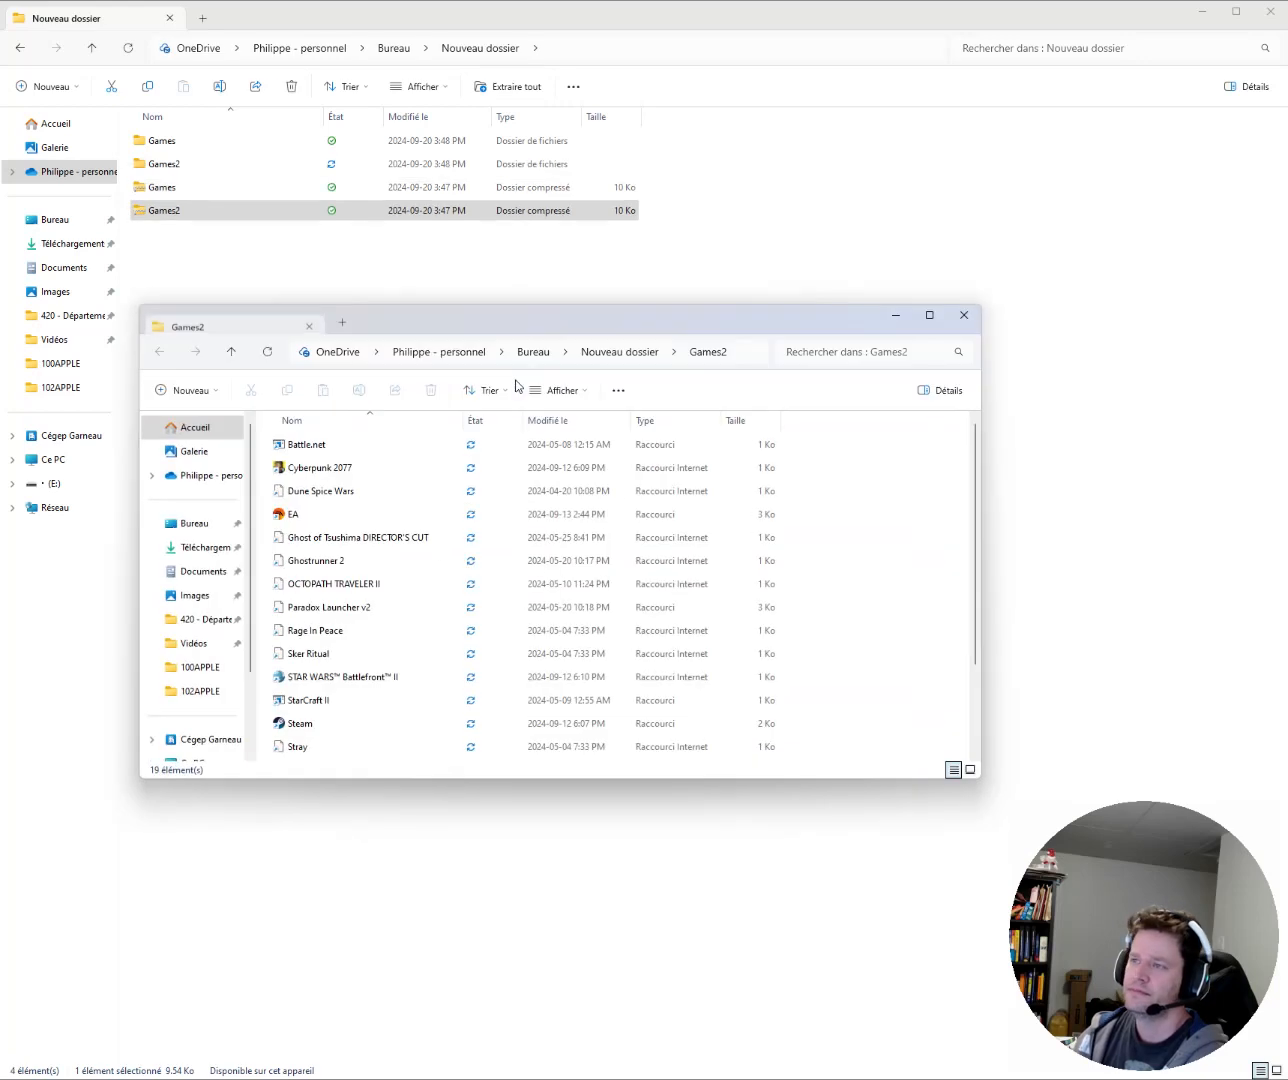
left_click(963, 316)
left_click(206, 166)
double_click(207, 166)
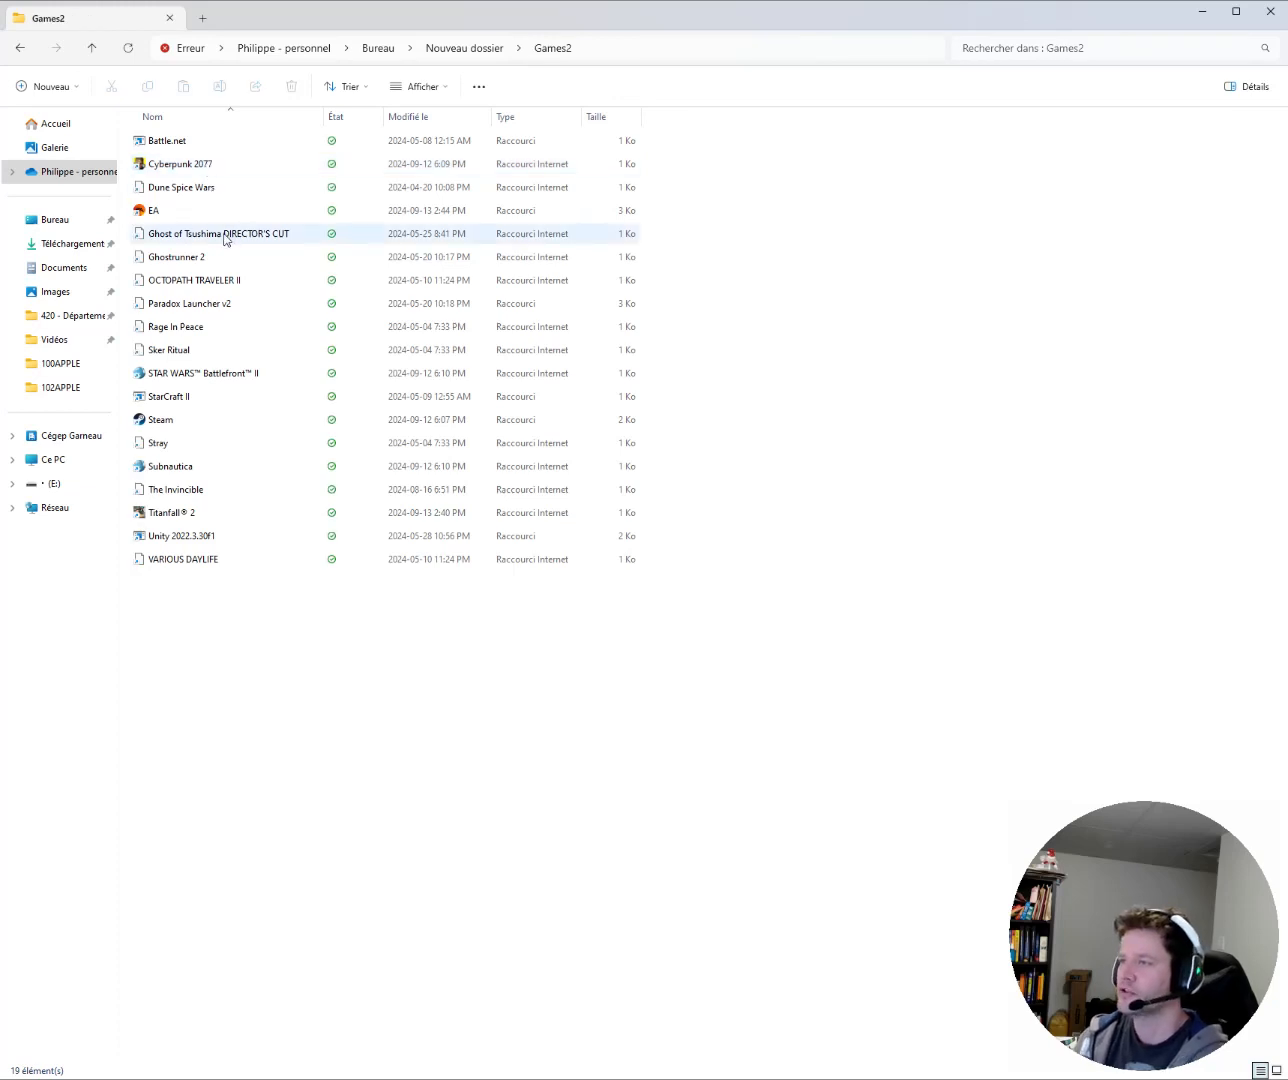
Compare the extracted Games and Games2 folders and their archives in Nouveau dossier, finishing inside the Games2 folder.
key("BackSpace")
key("Up")
key("Return")
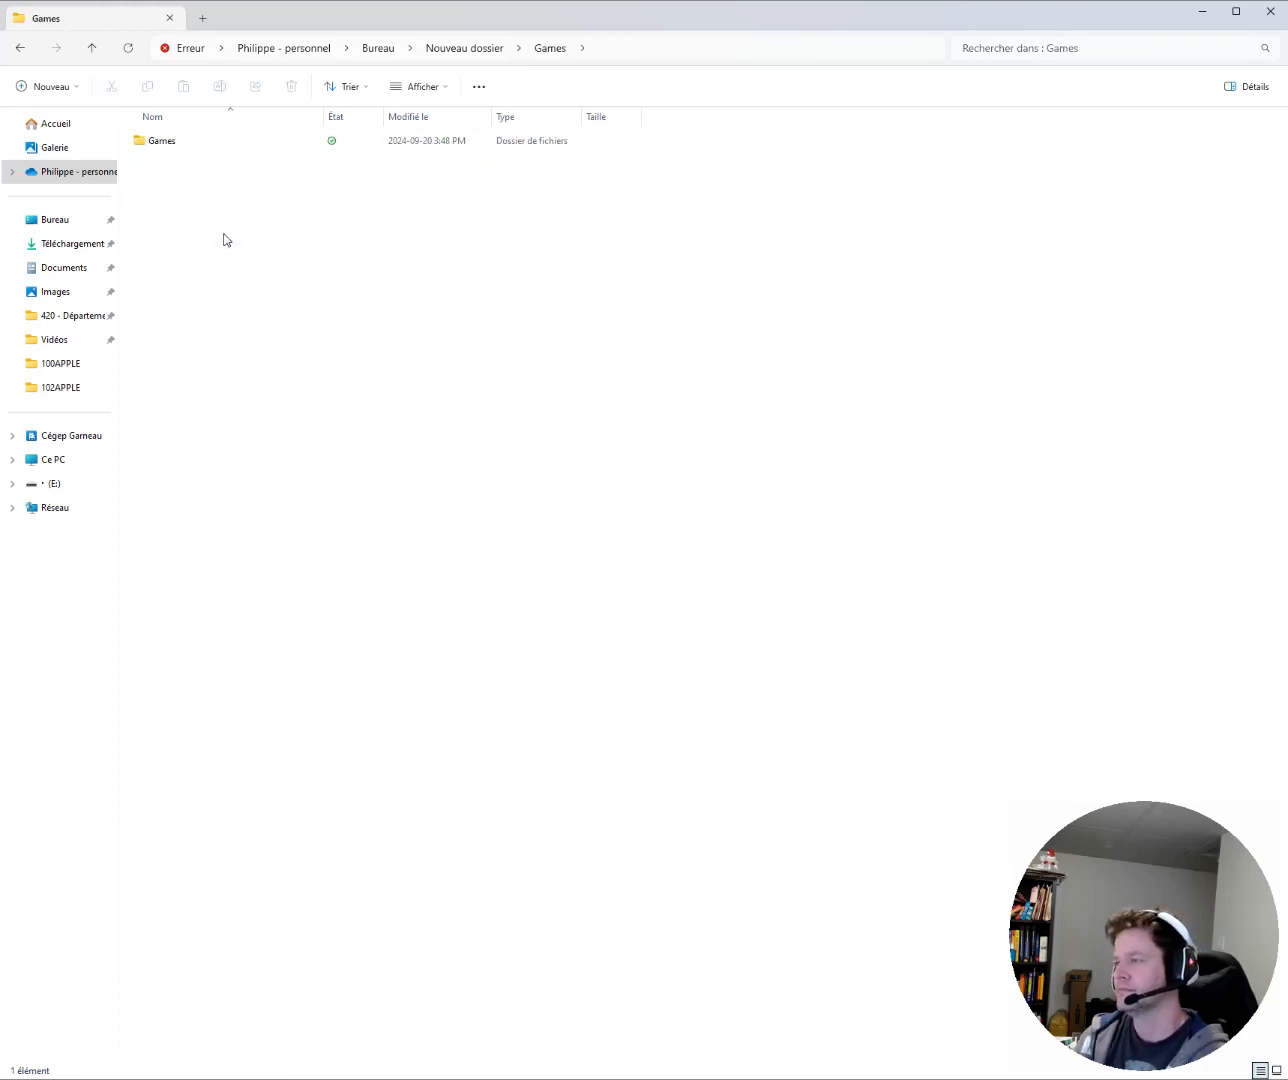
key("BackSpace")
key("Down")
key("Down")
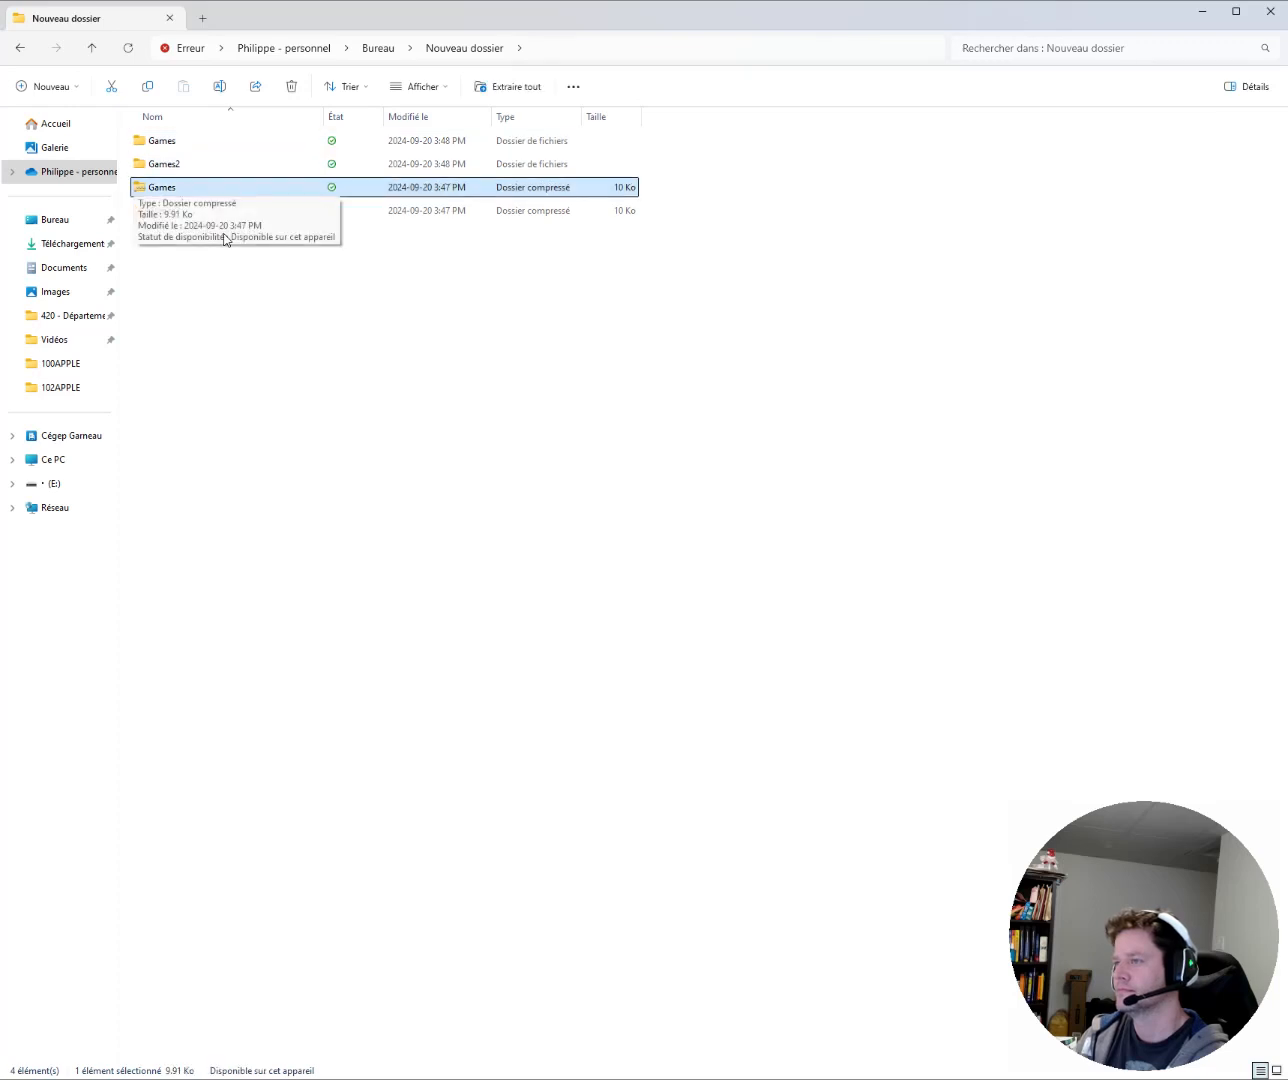
key("Down")
key("Up")
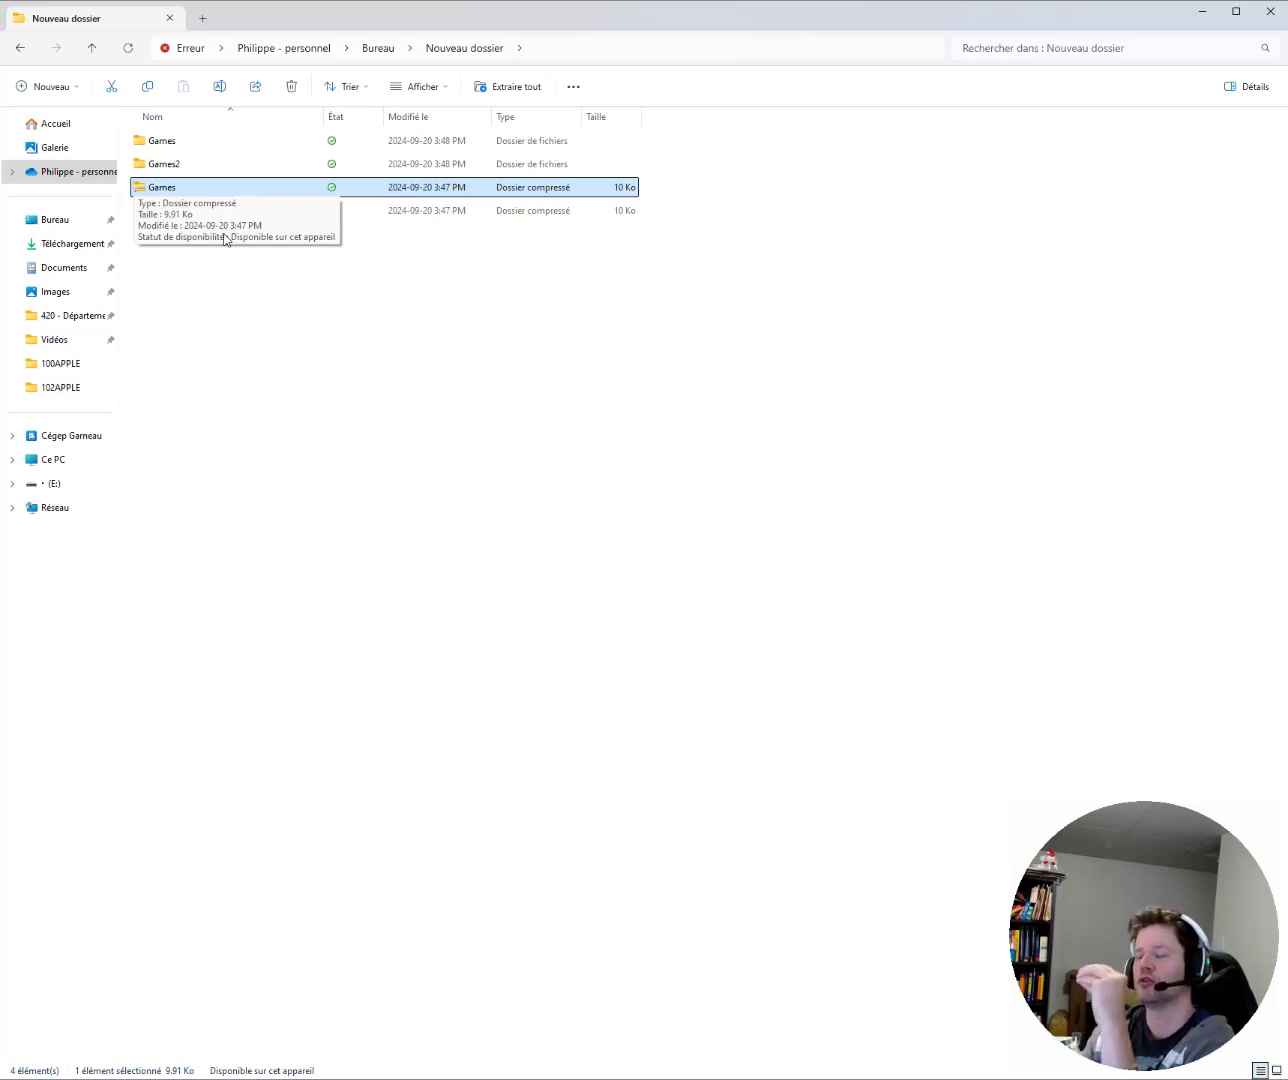
double_click(226, 164)
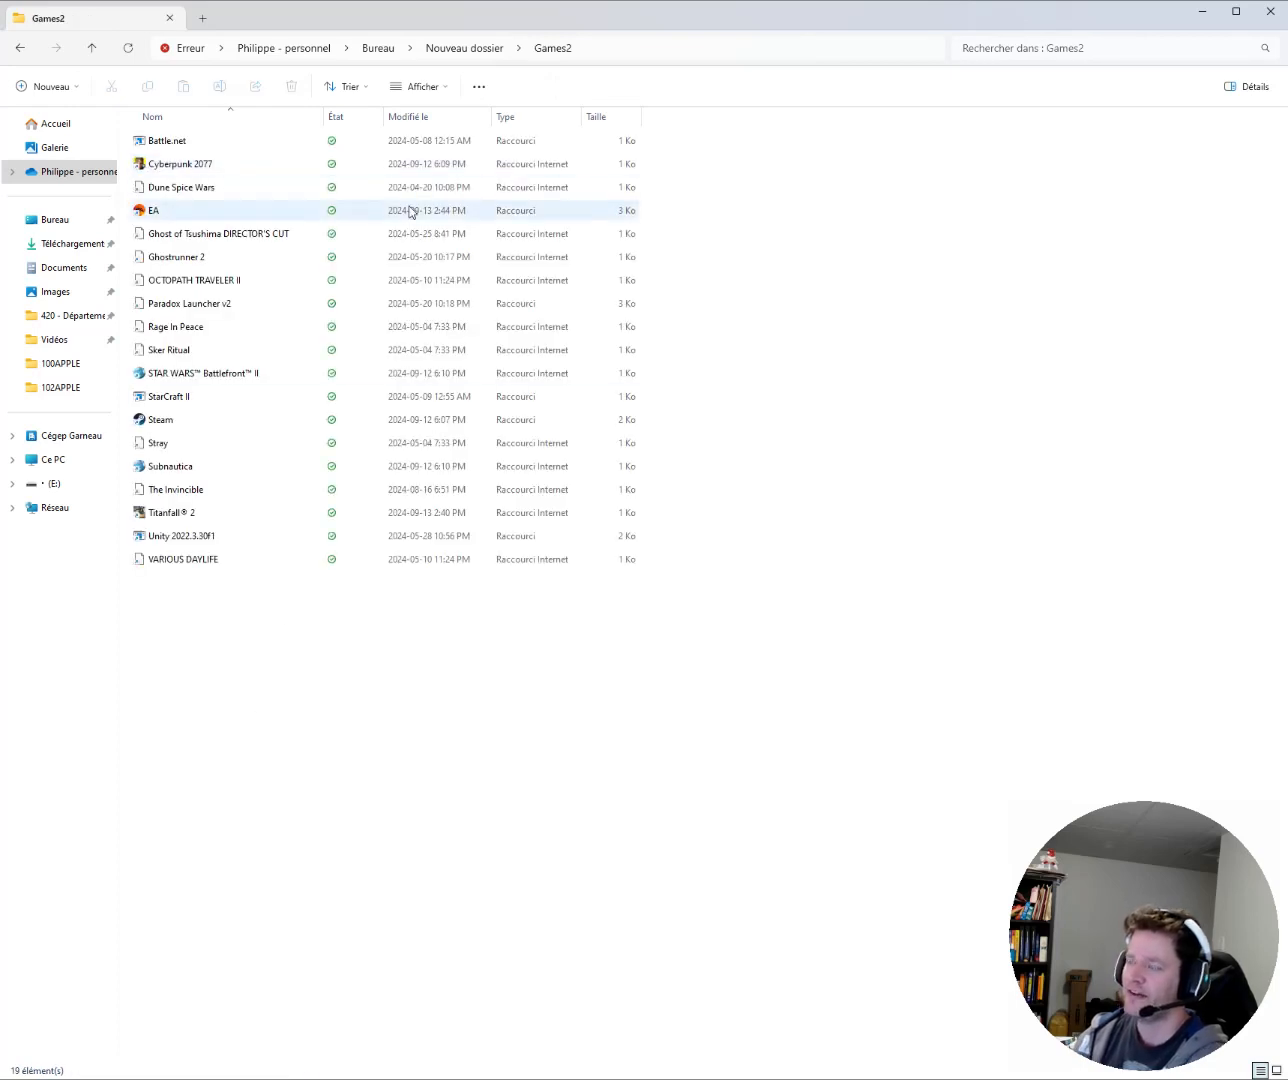
key("alt+Left")
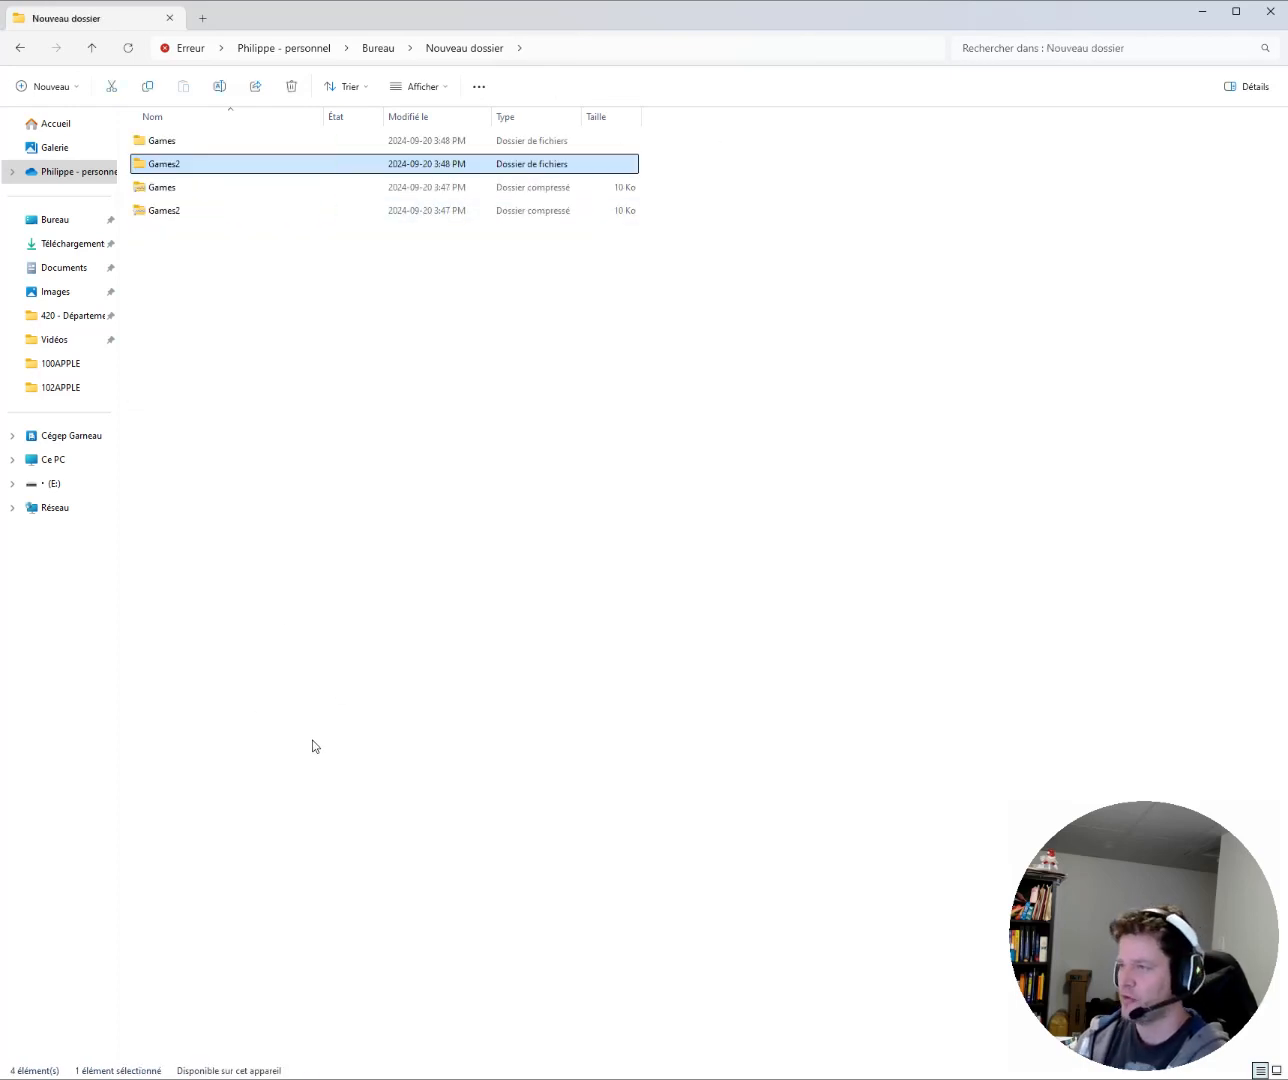
double_click(171, 166)
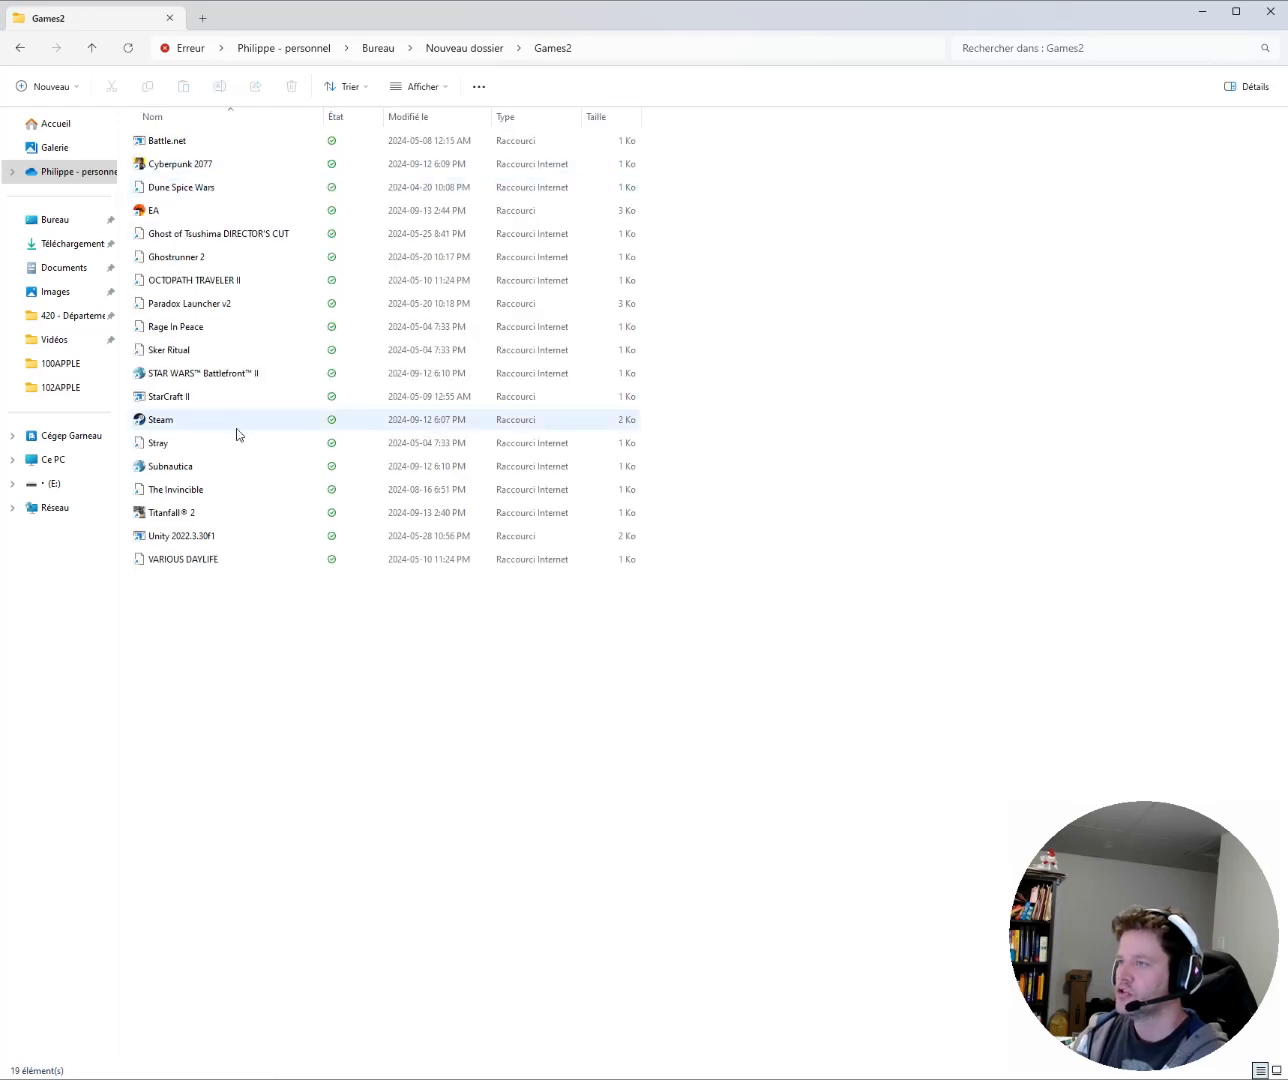
key("ctrl+a")
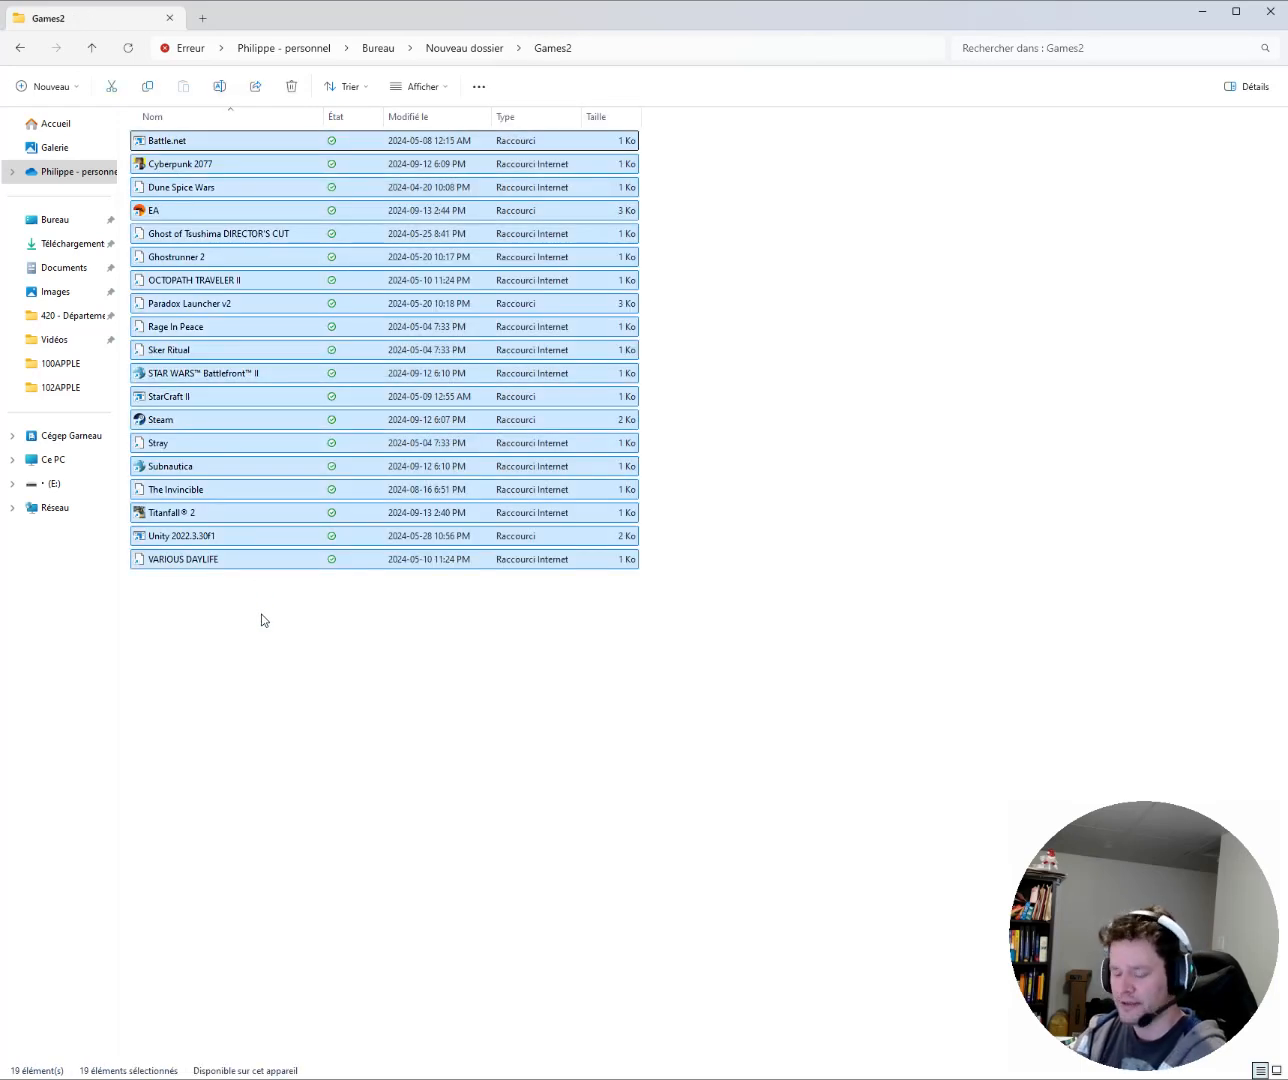
right_click(203, 261)
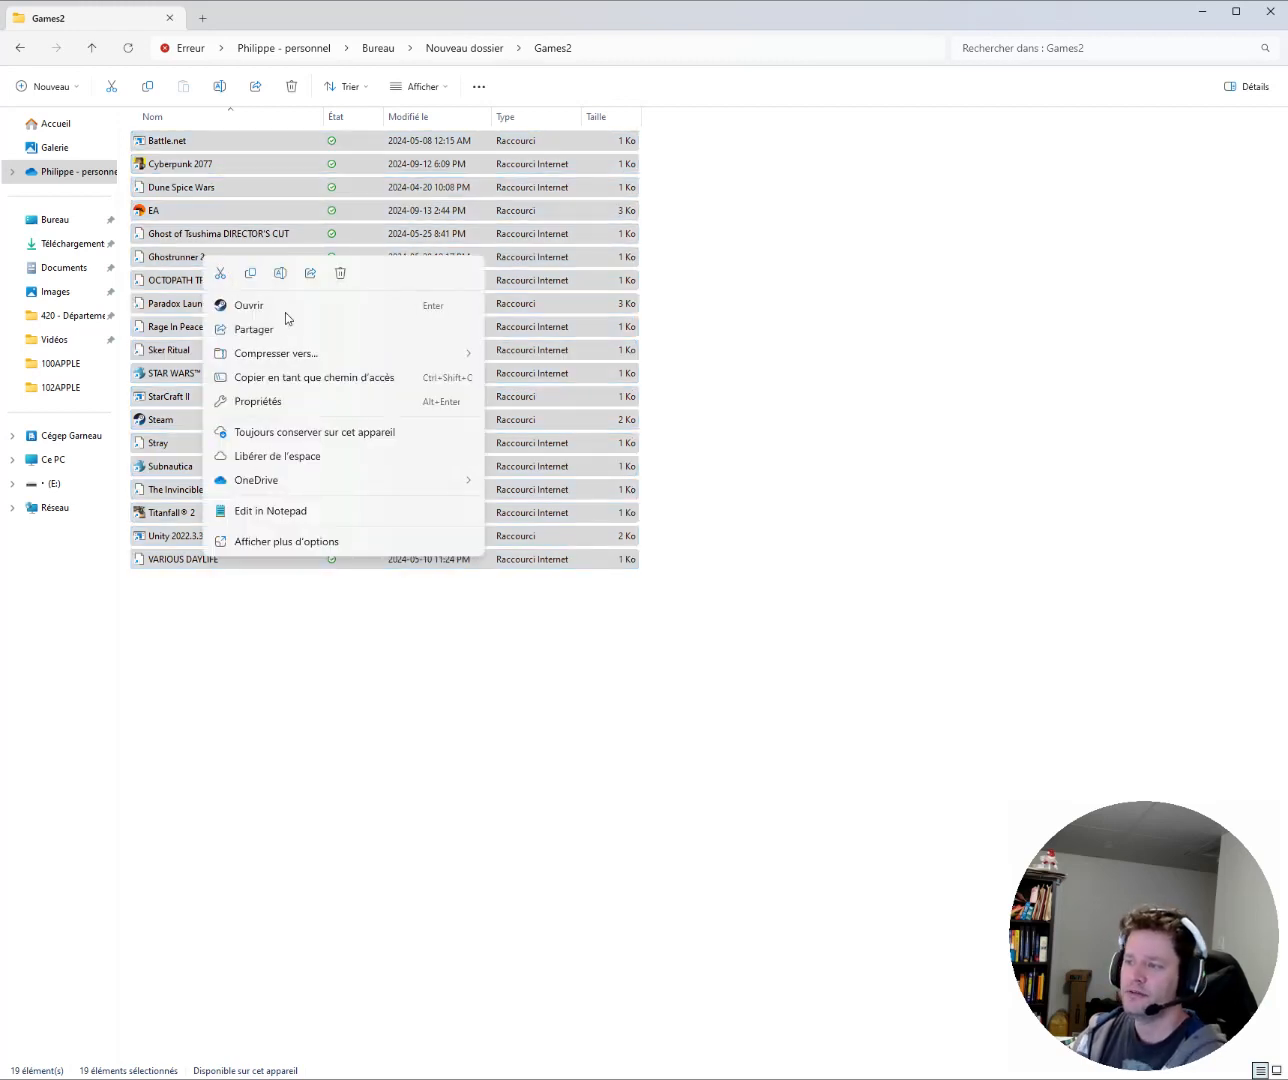
left_click(256, 542)
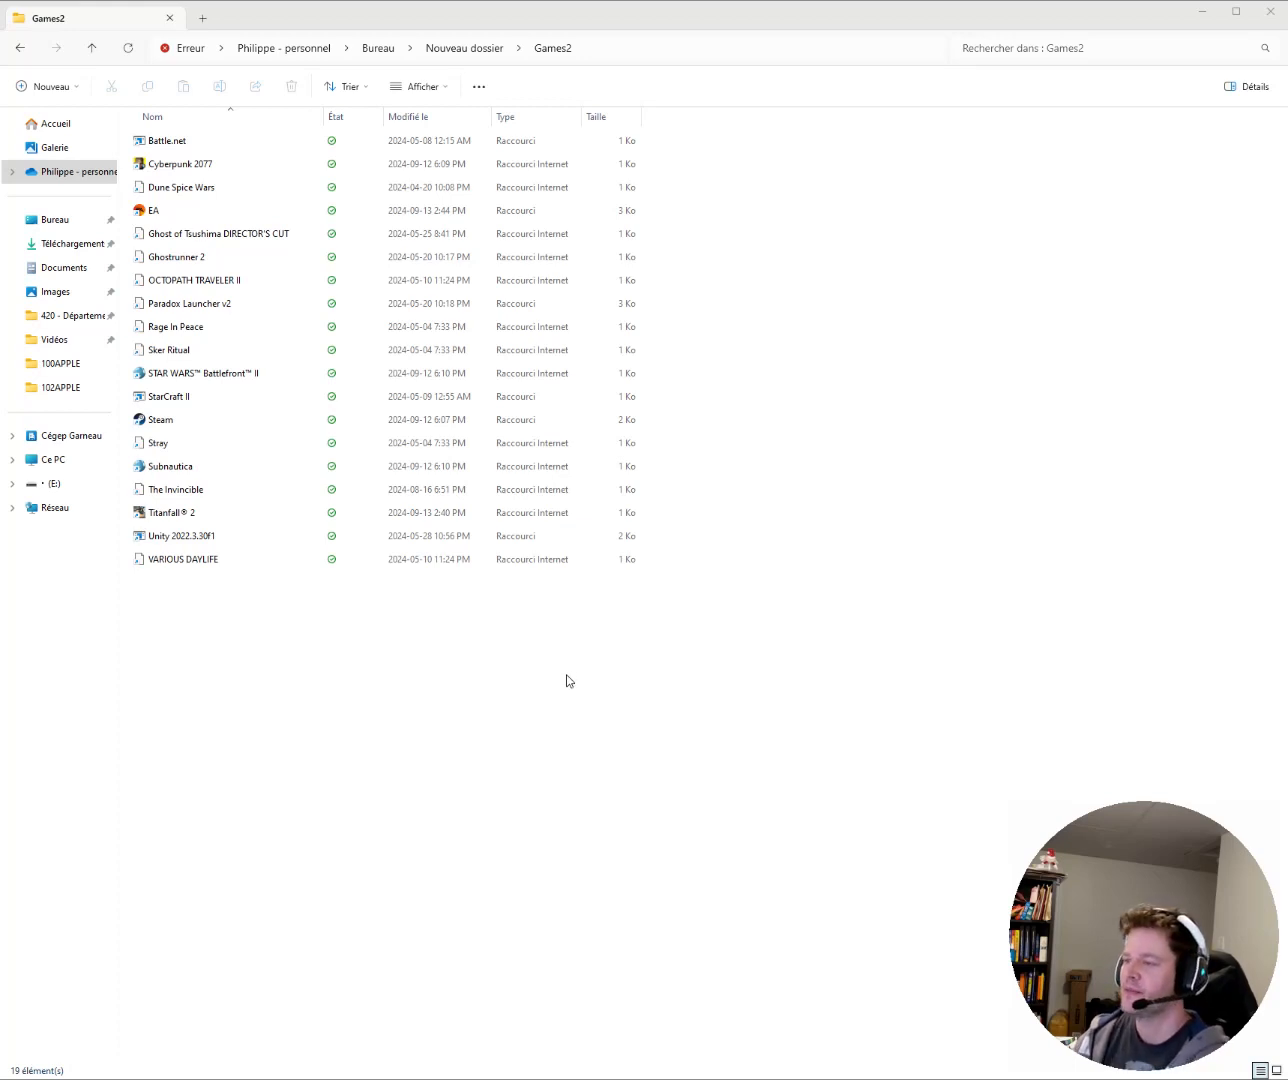
left_click(300, 658)
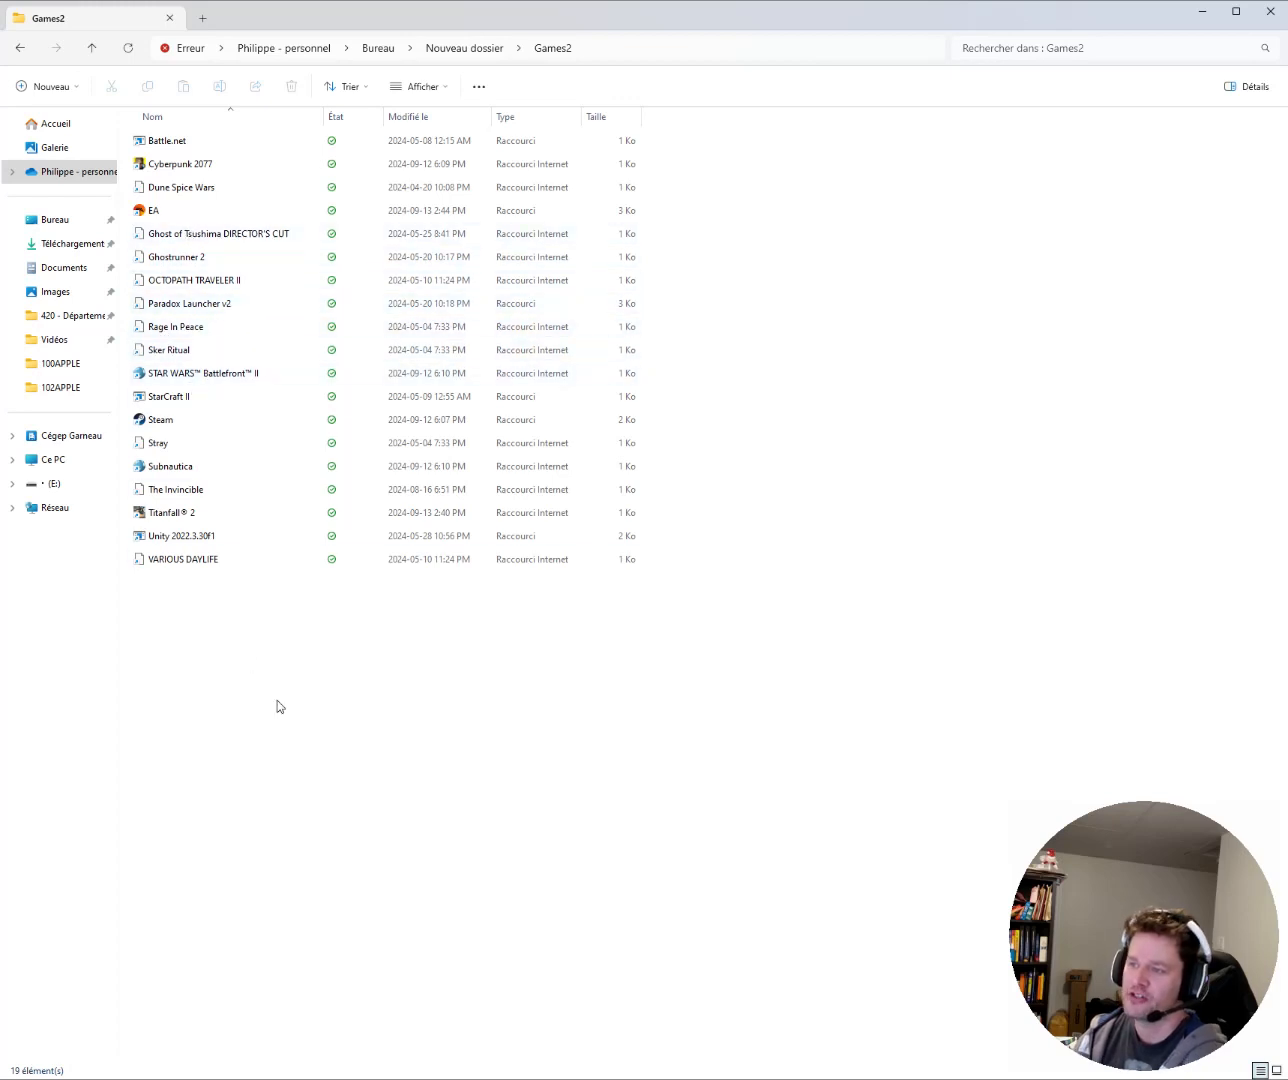
Select all the shortcuts in Games2 and look for the 7-Zip commands among the options of several selected files.
left_click_drag(303, 688, 143, 138)
right_click(168, 233)
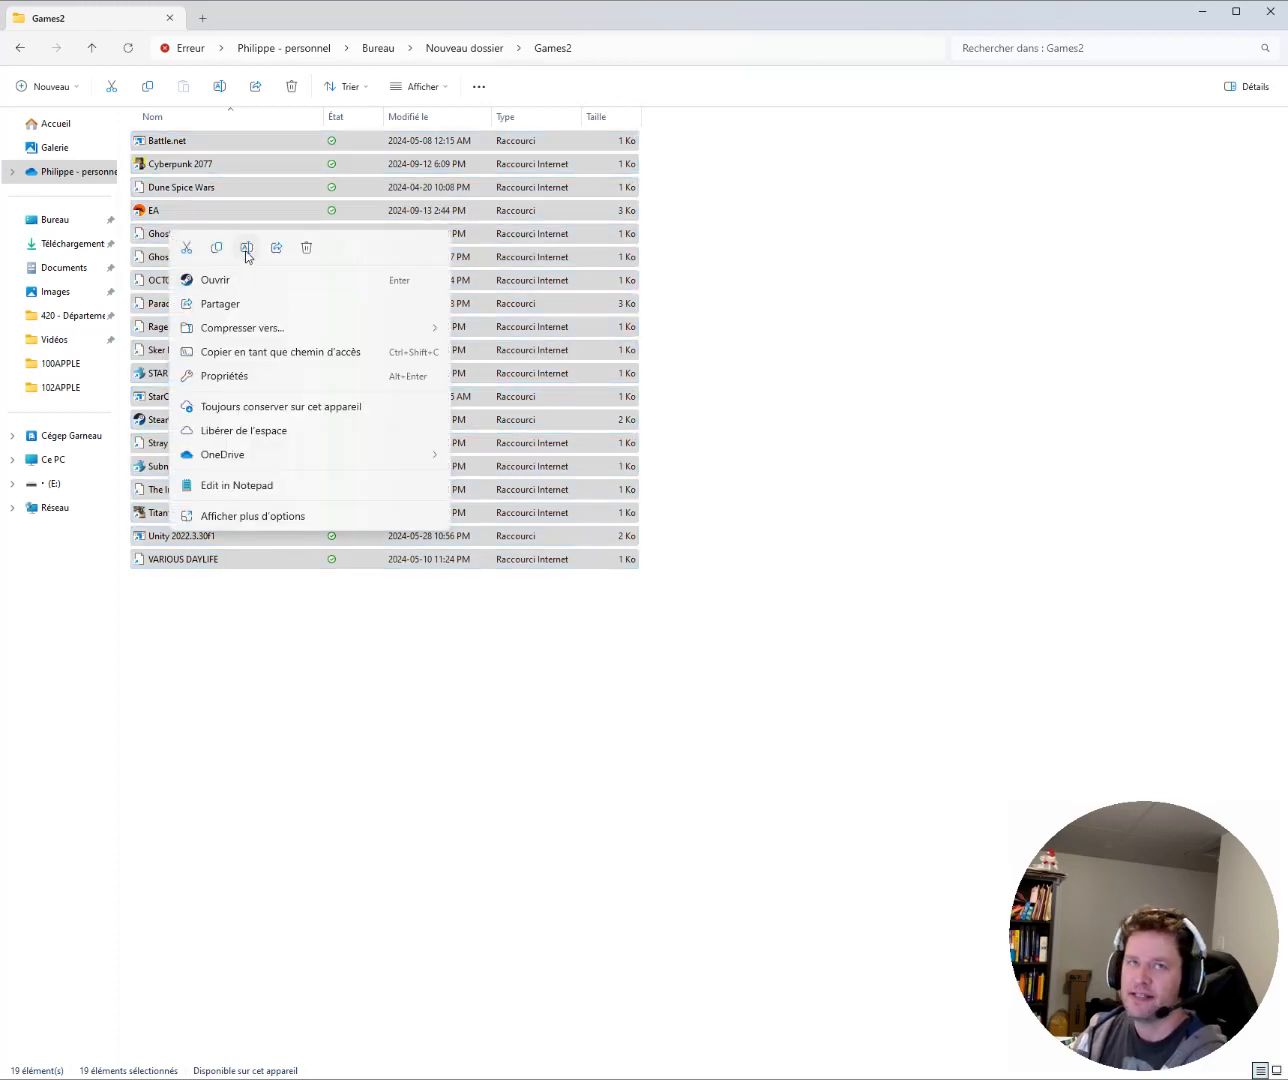
left_click(297, 521)
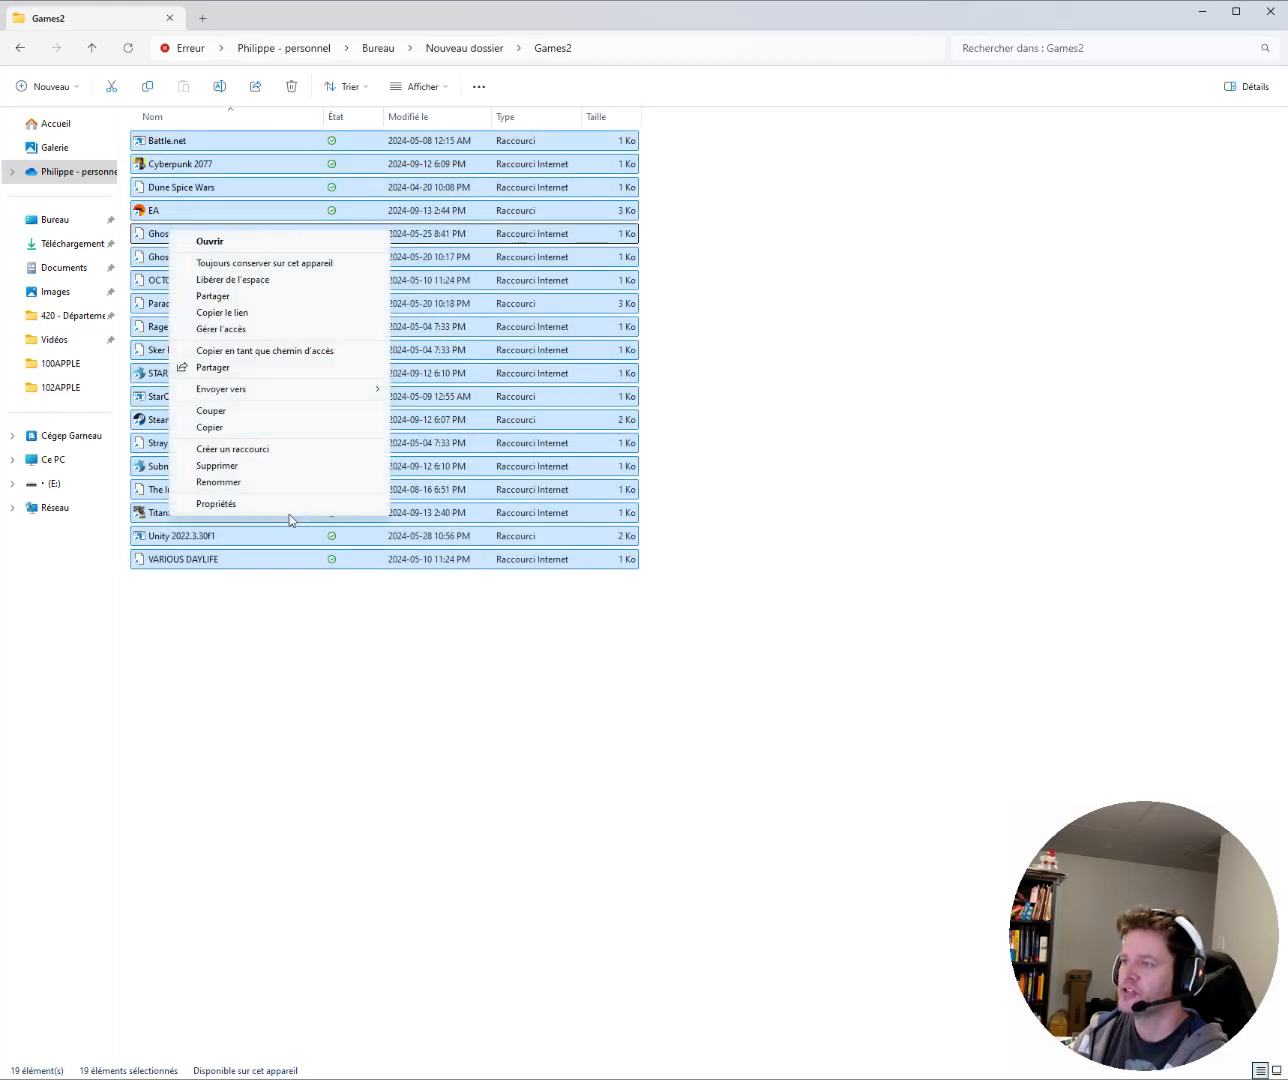
right_click(157, 396)
left_click(223, 749)
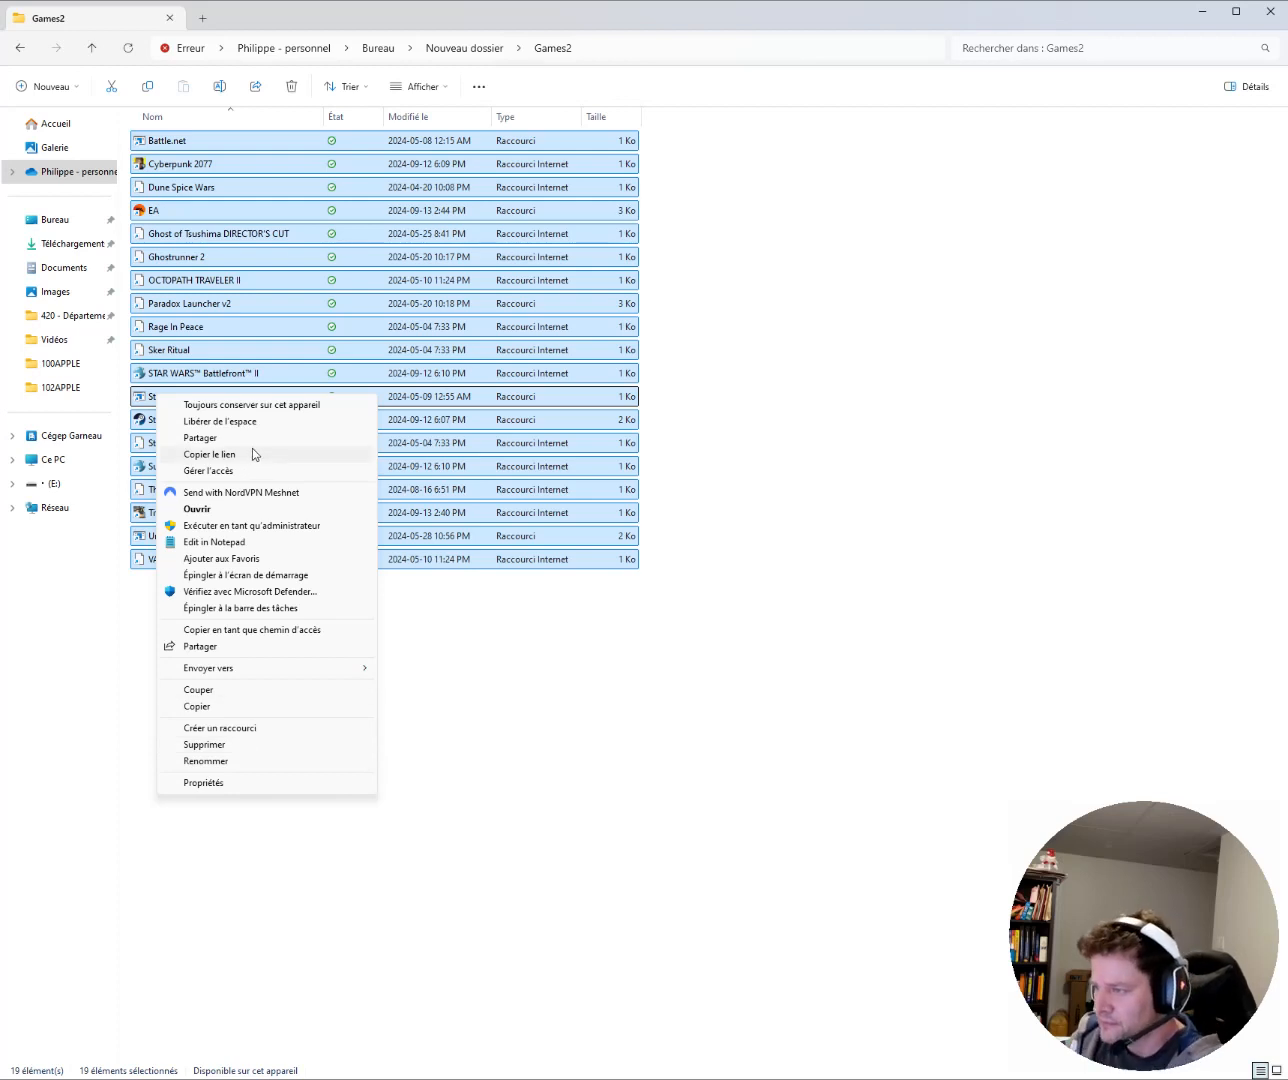
right_click(216, 281)
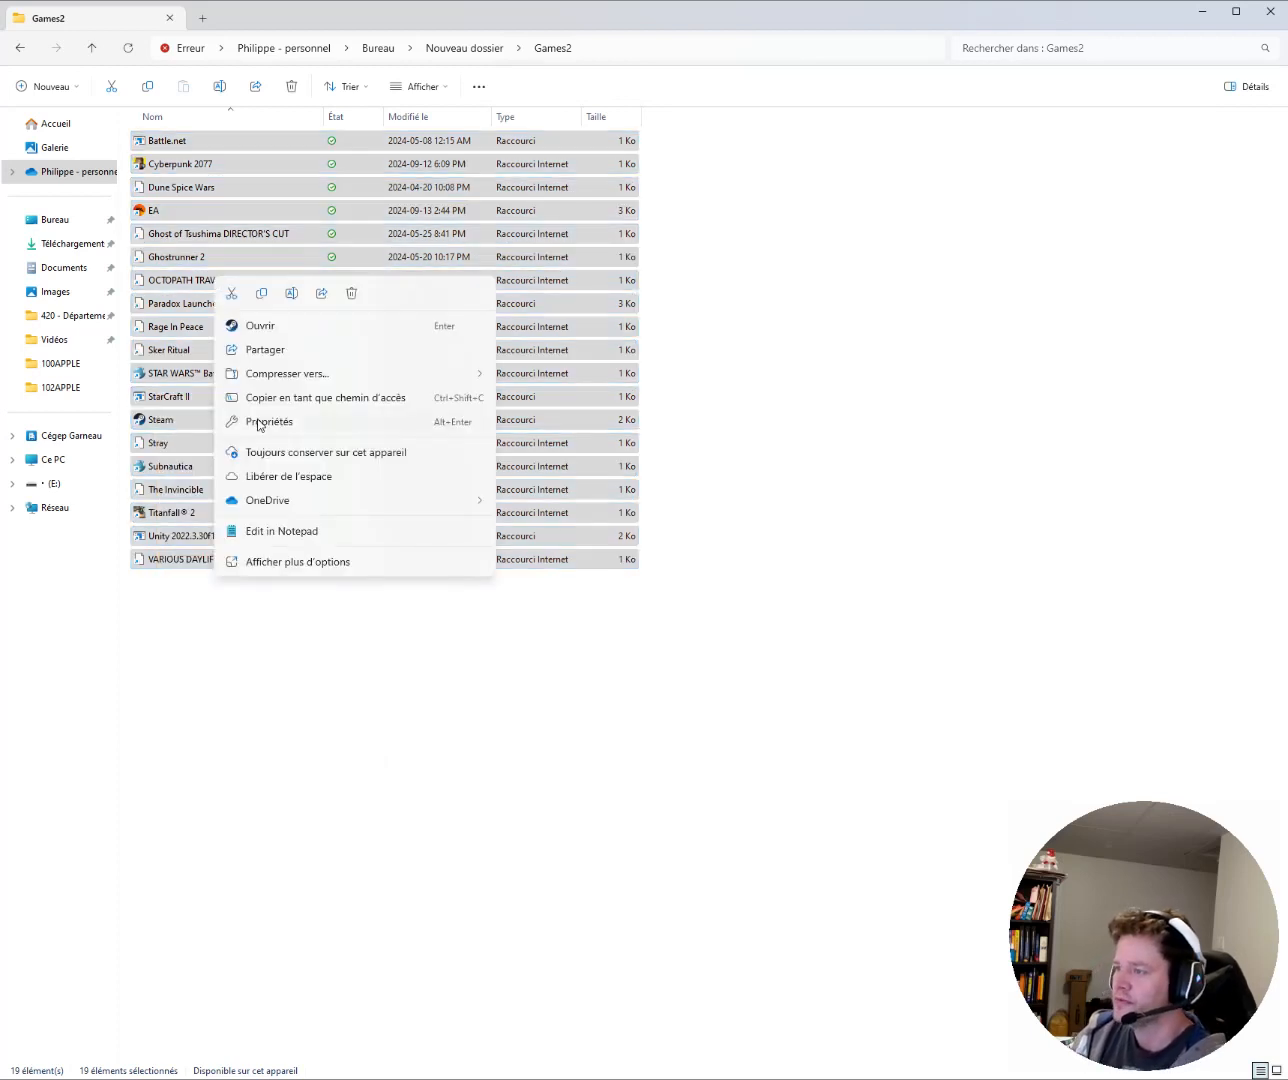
left_click(288, 565)
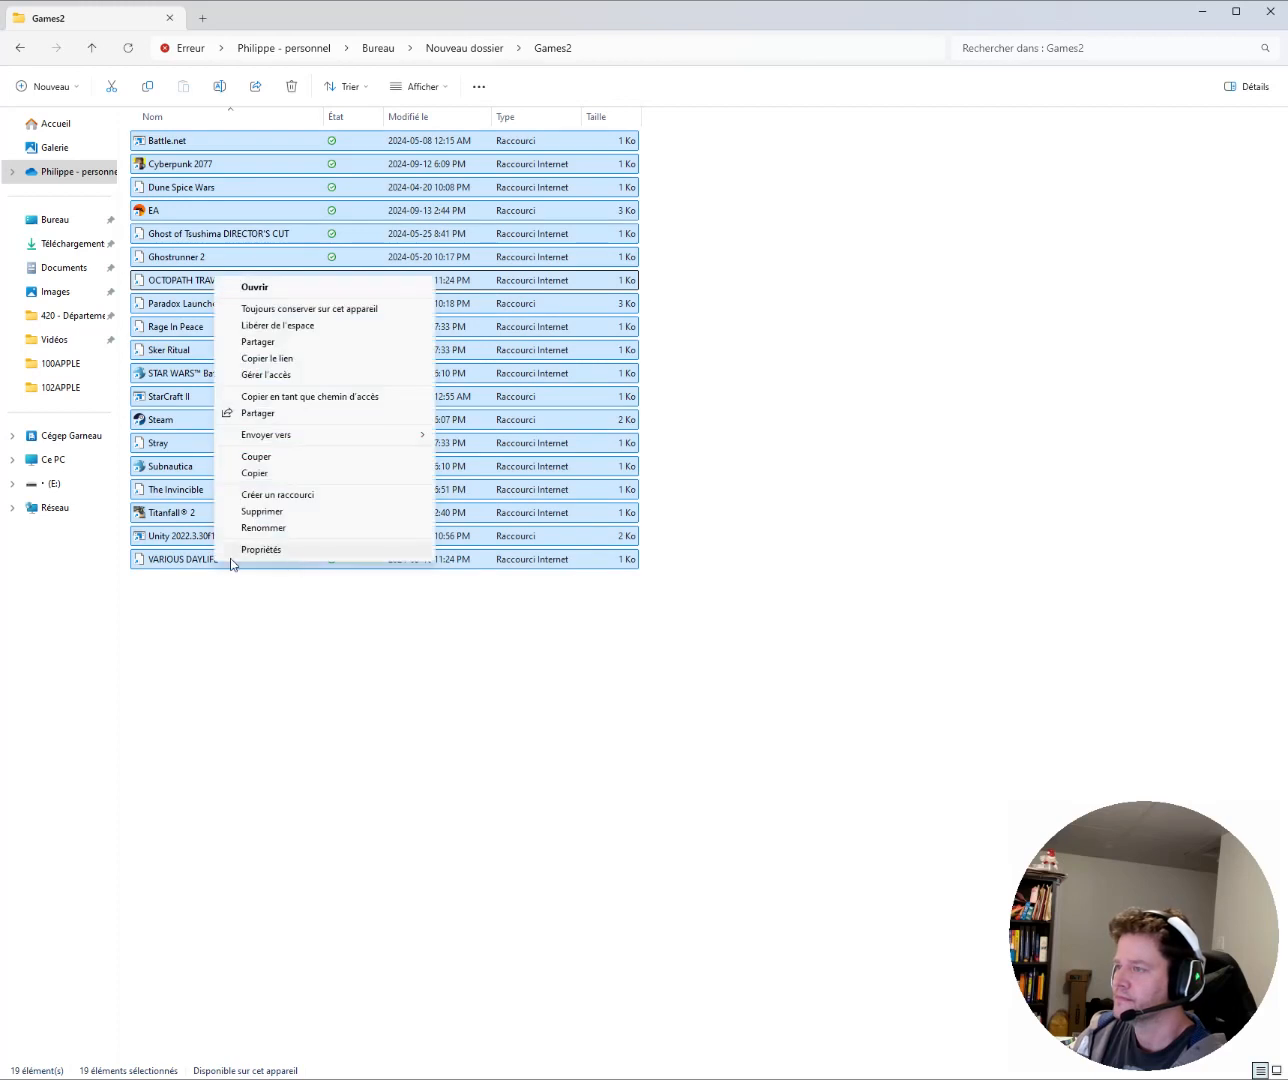
right_click(172, 515)
left_click(241, 798)
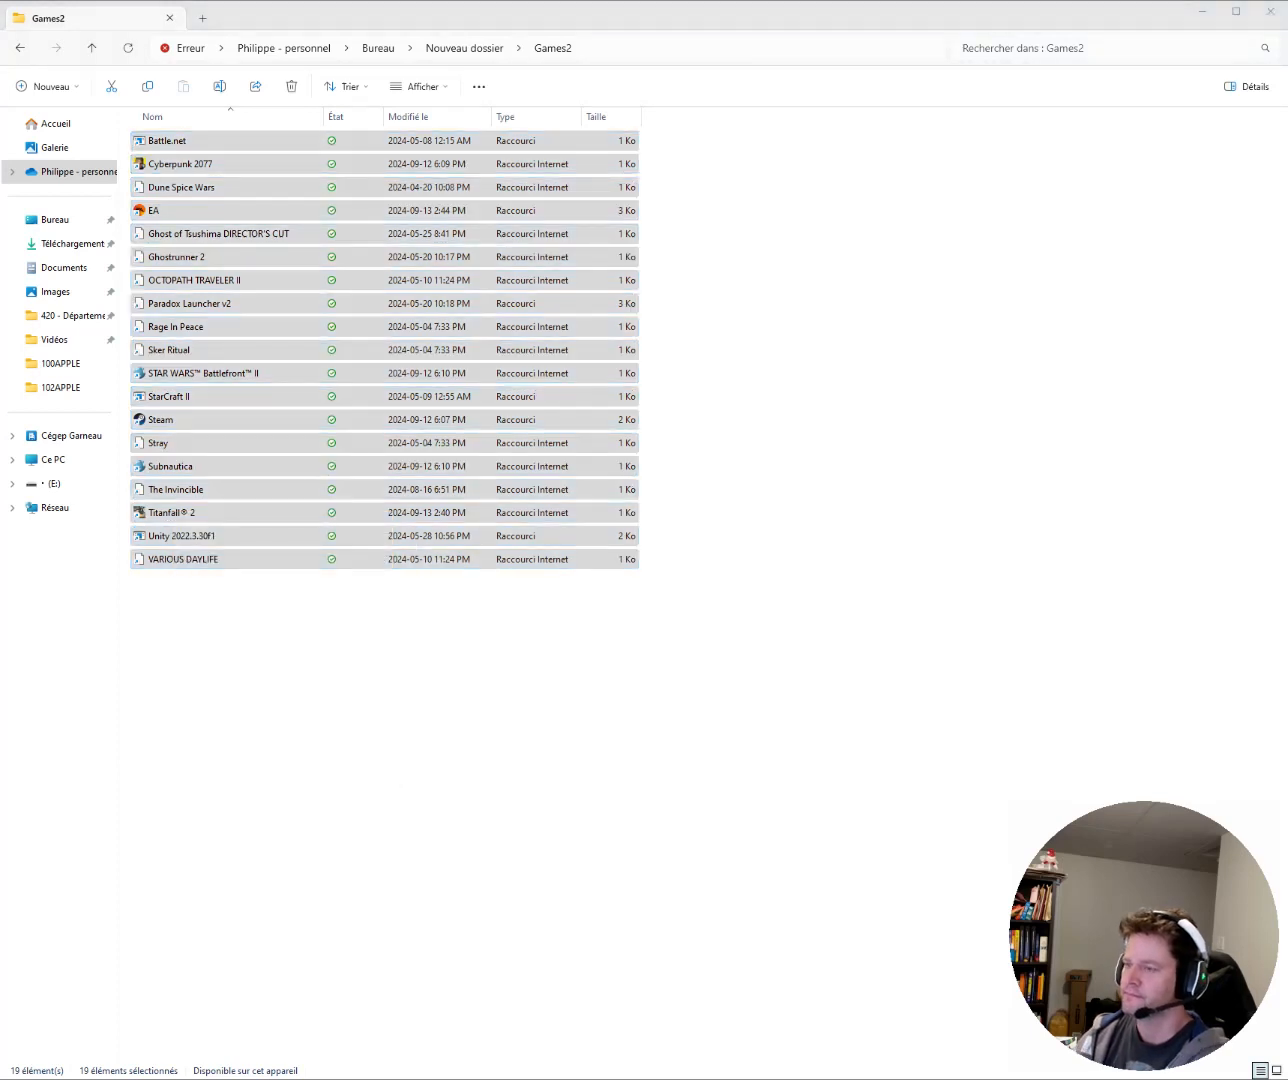
Start adding the selected shortcuts to a 7-Zip archive from the Steam shortcut, and bring the Add to Archive dialog fully into view.
right_click(150, 424)
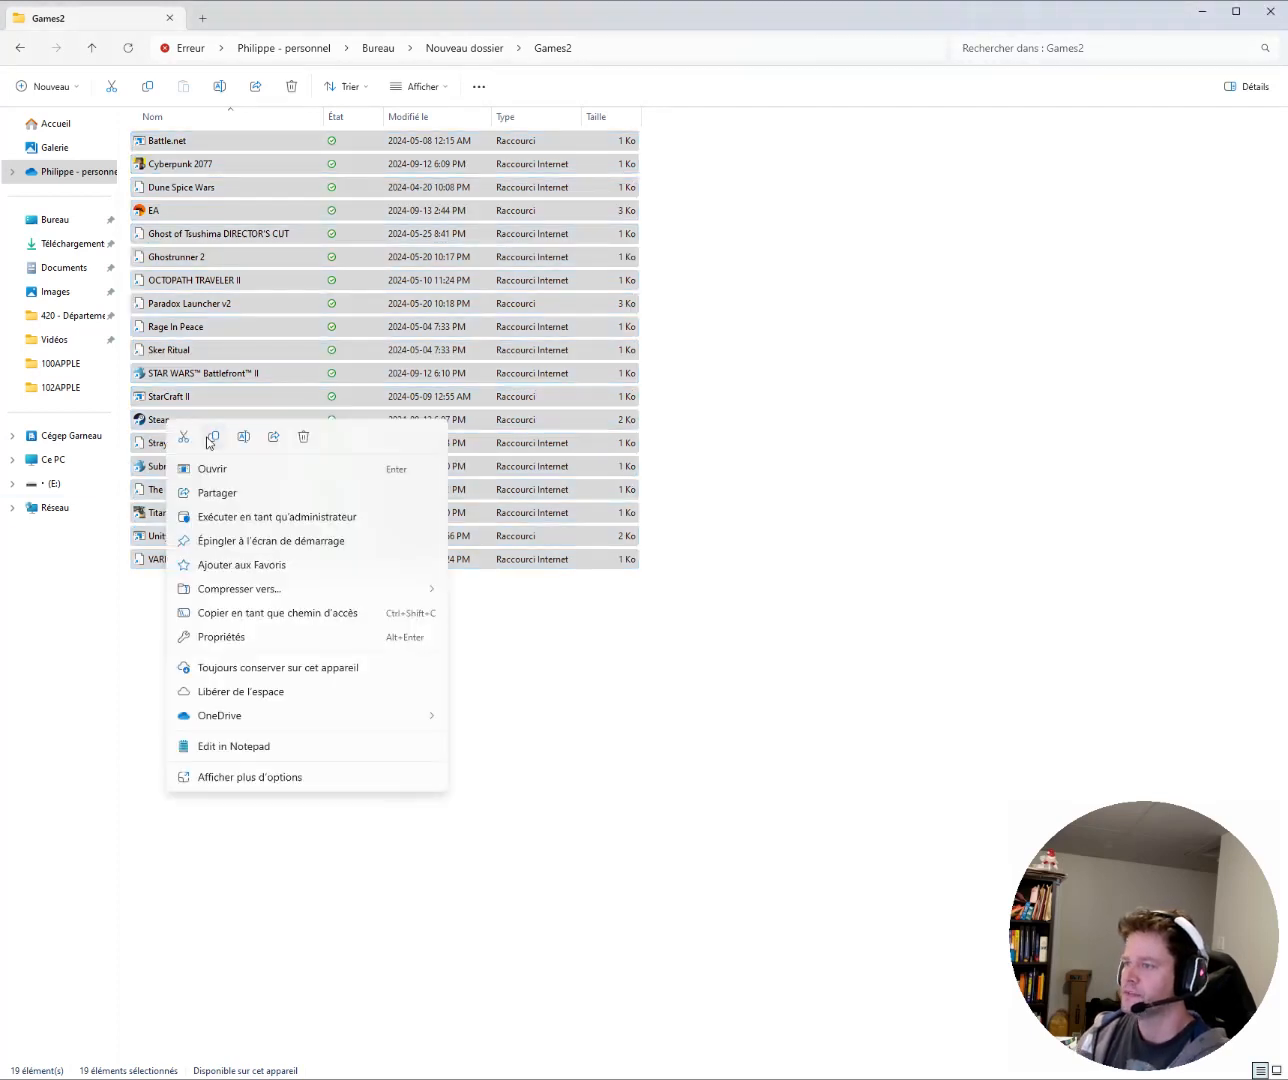
left_click(255, 777)
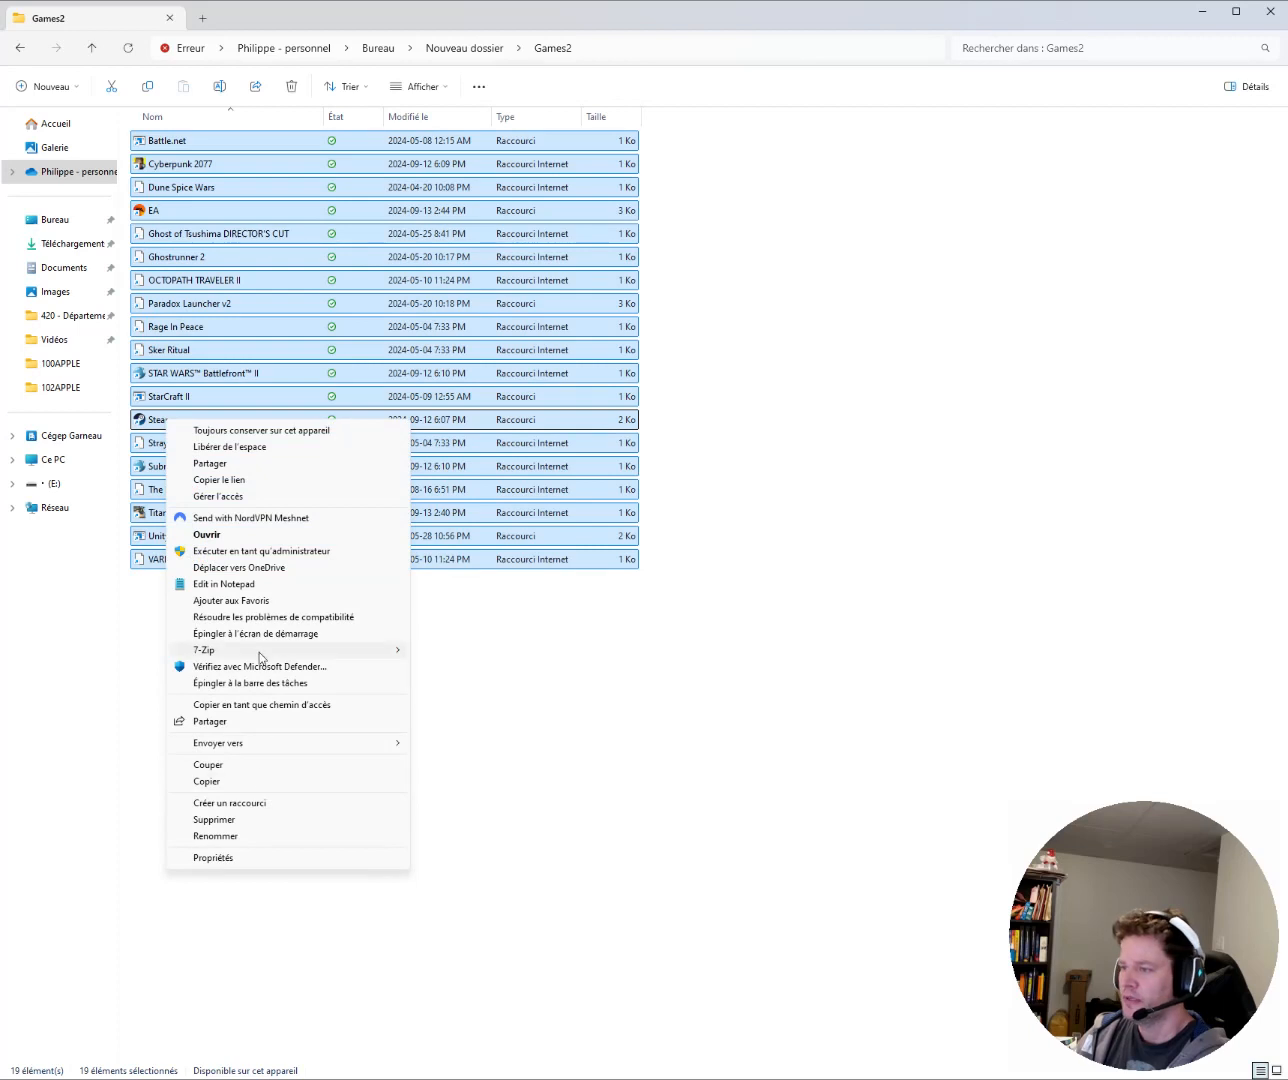
mouse_move(259, 658)
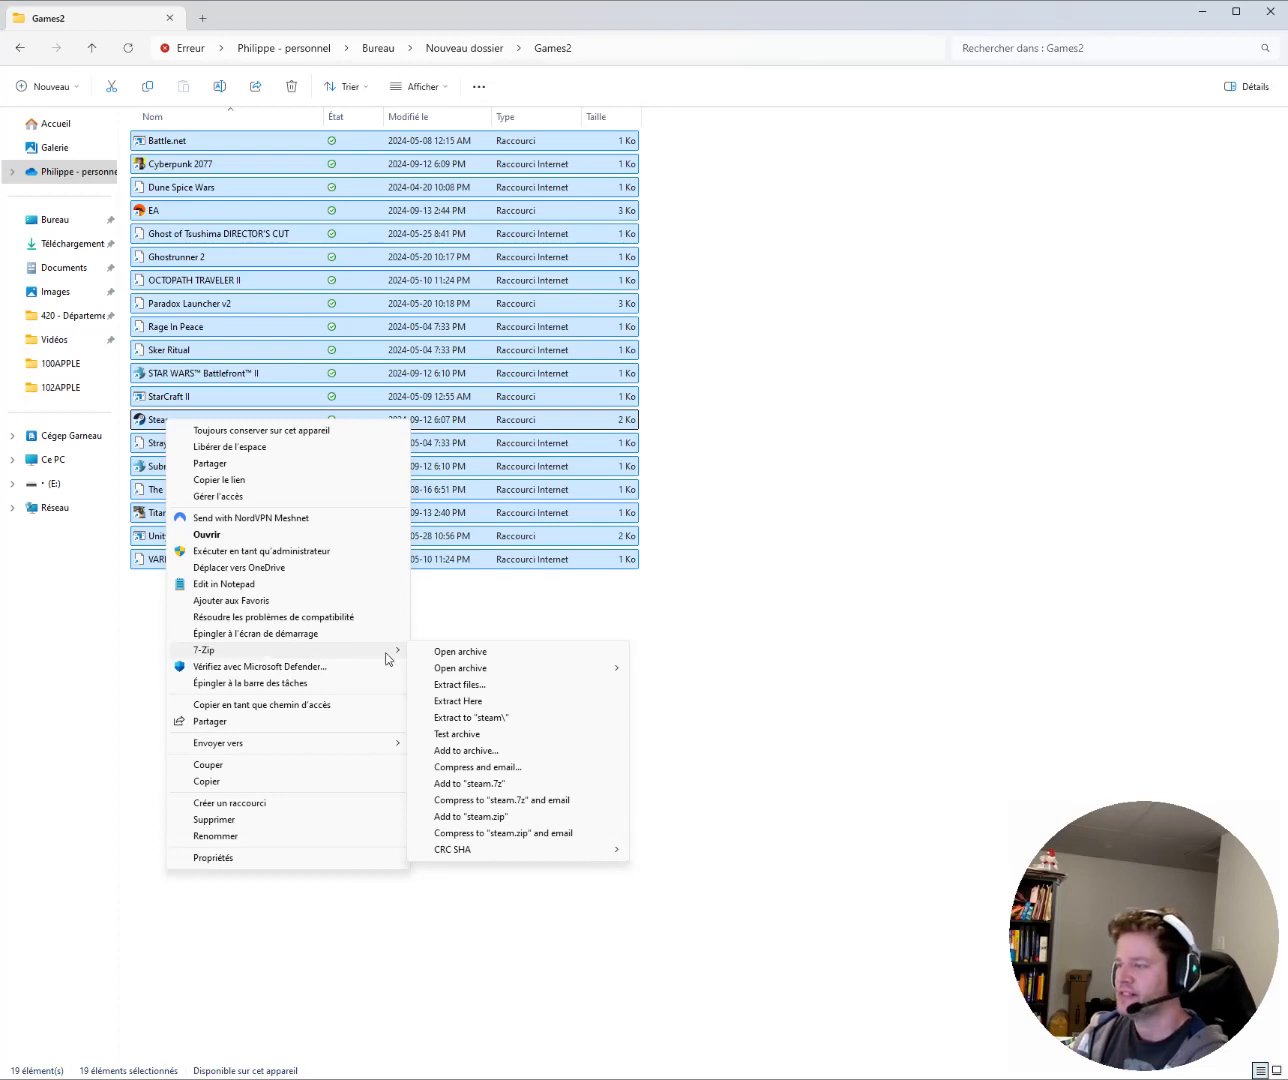
left_click(485, 750)
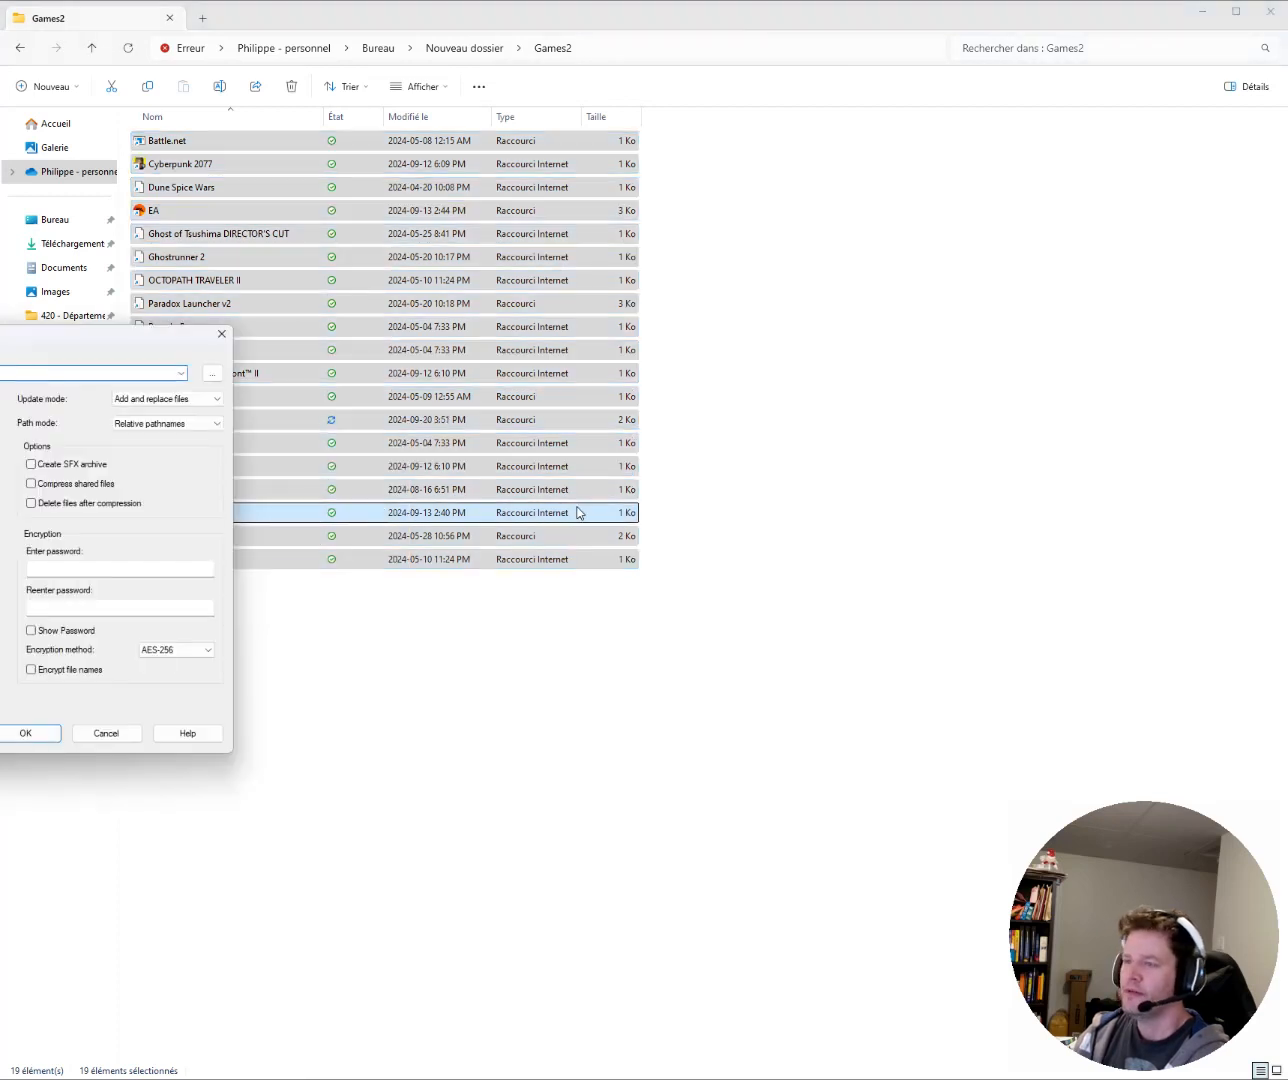
left_click_drag(0, 336, 453, 330)
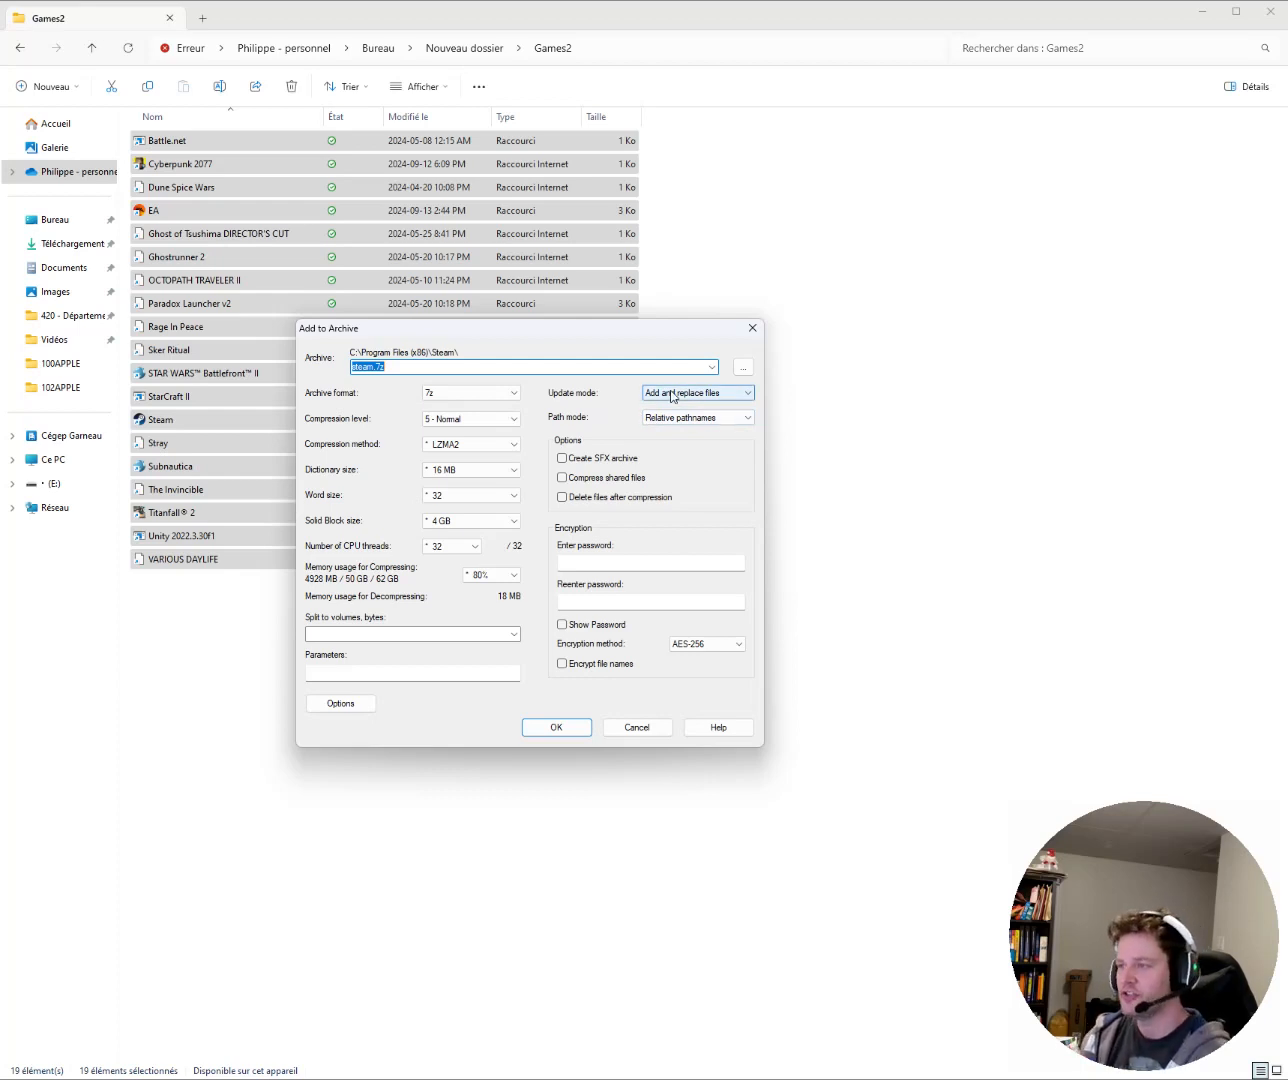
Enter the archive's encryption password and make the password visible.
left_click(587, 562)
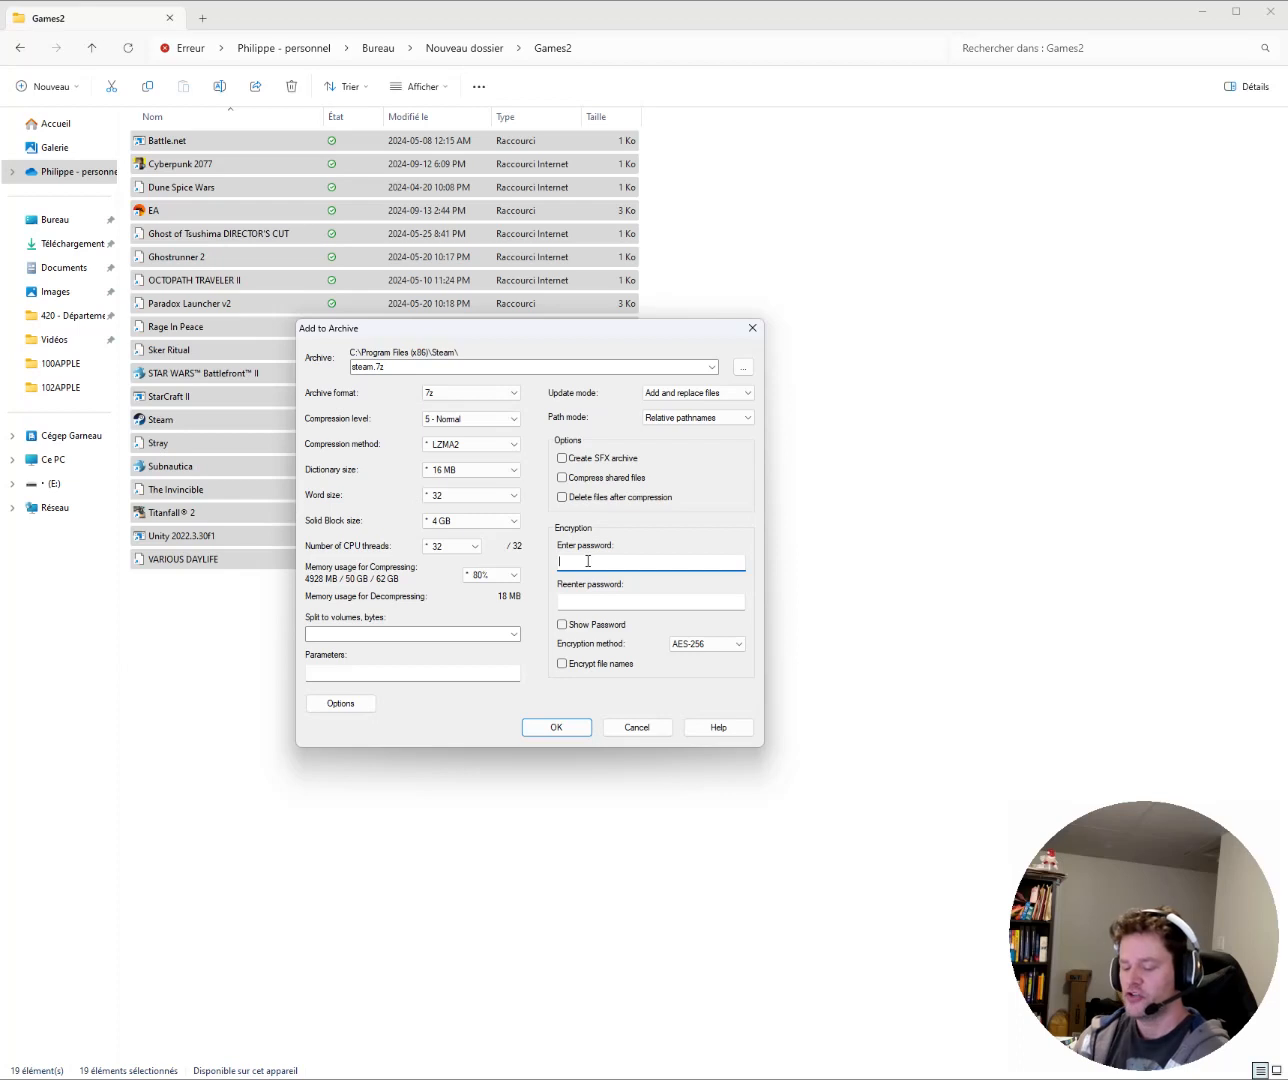
type("••••••••••")
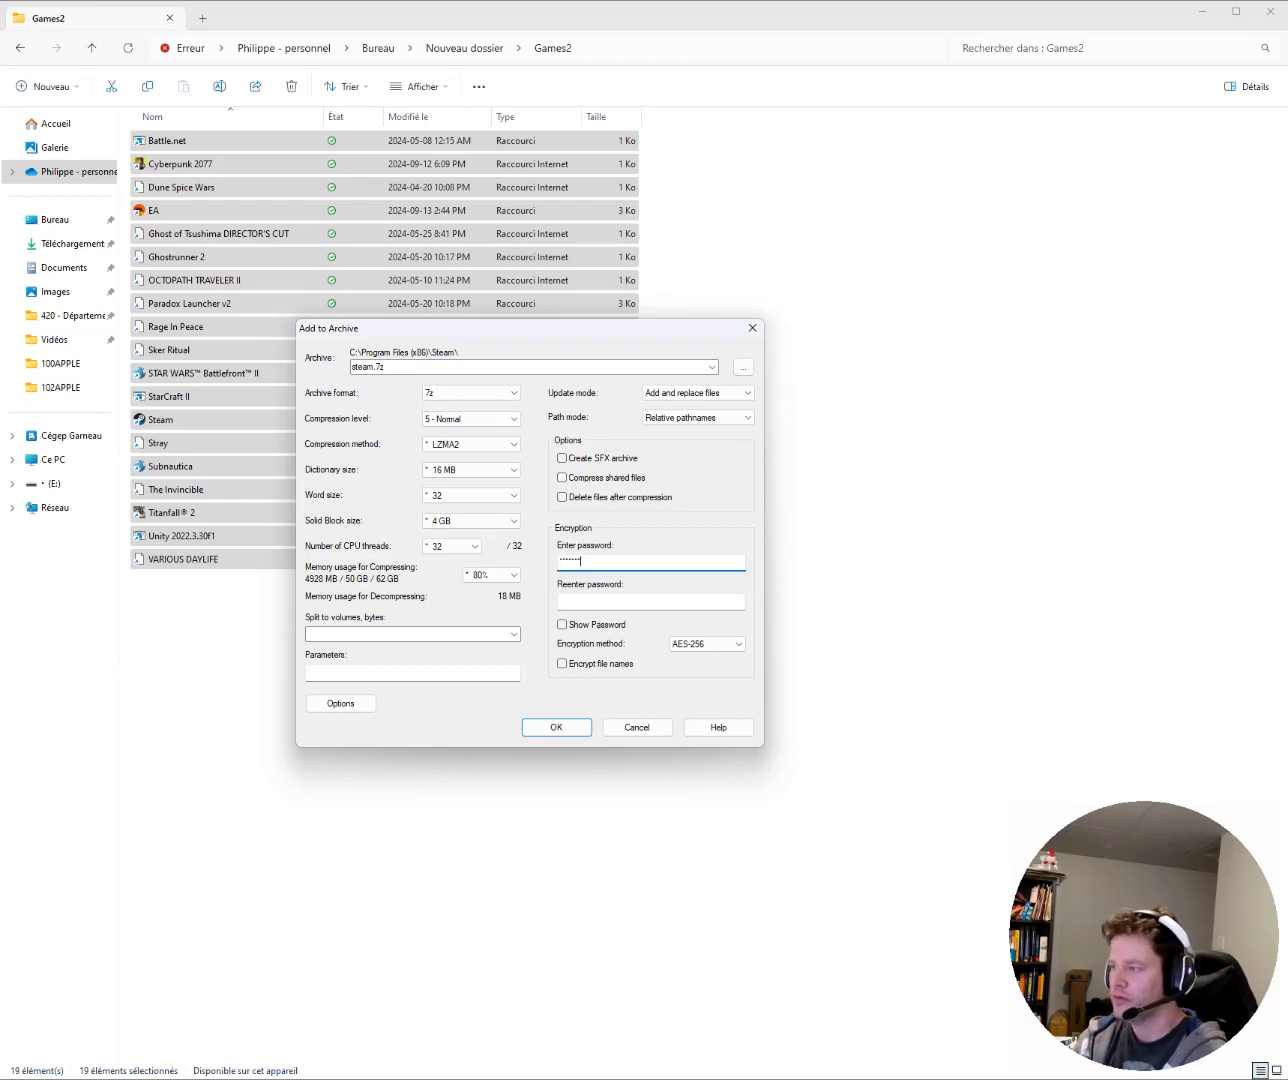
left_click(617, 629)
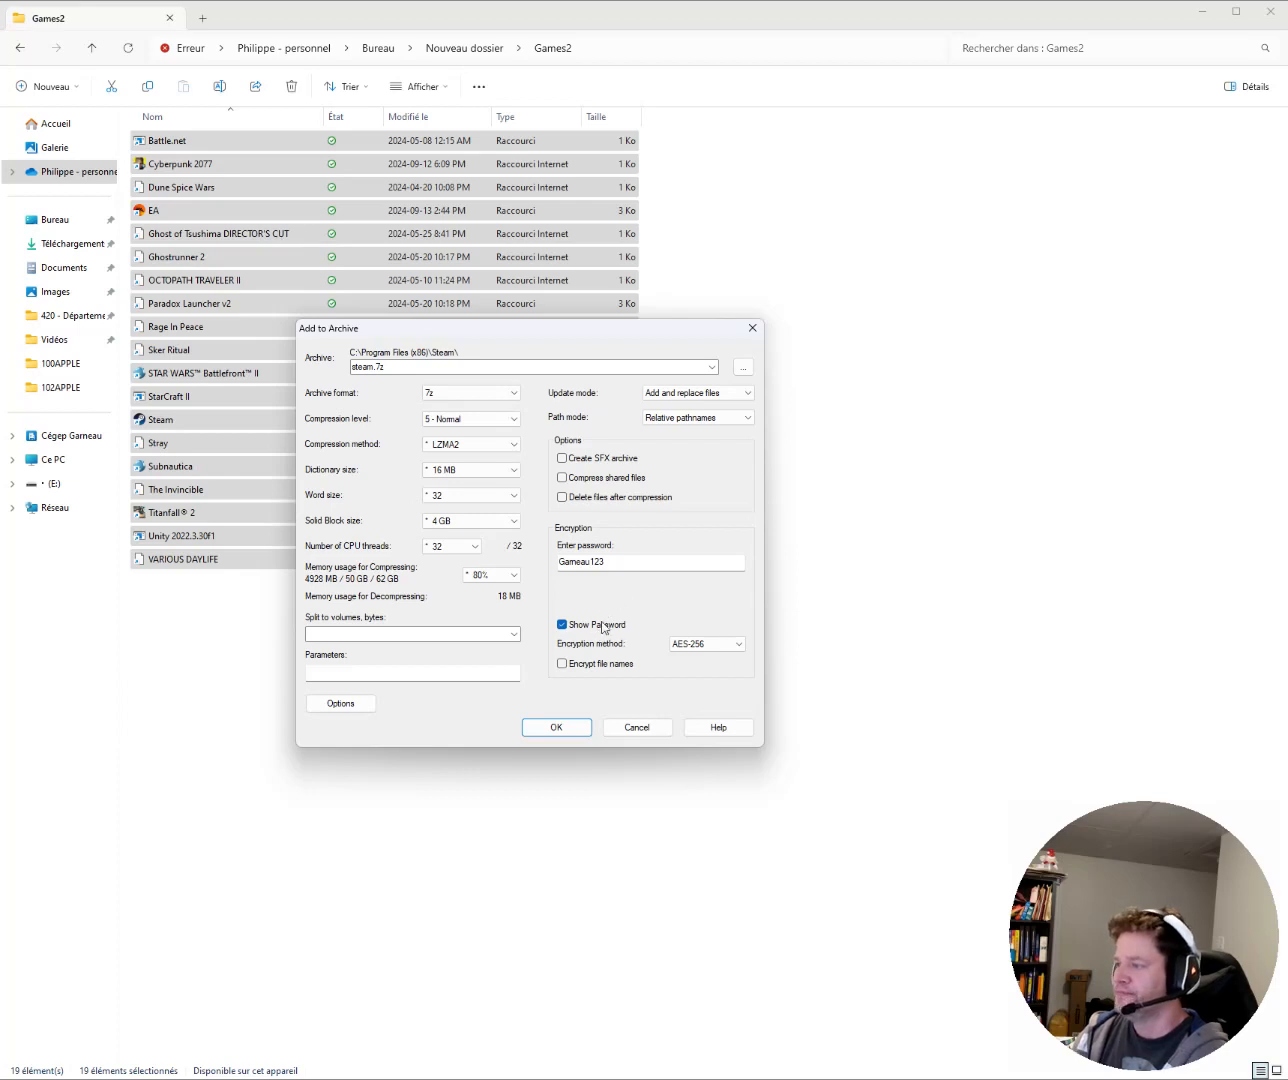
Keep AES-256 as the encryption method, turn on file name encryption, and create the steam.7z archive.
left_click(681, 646)
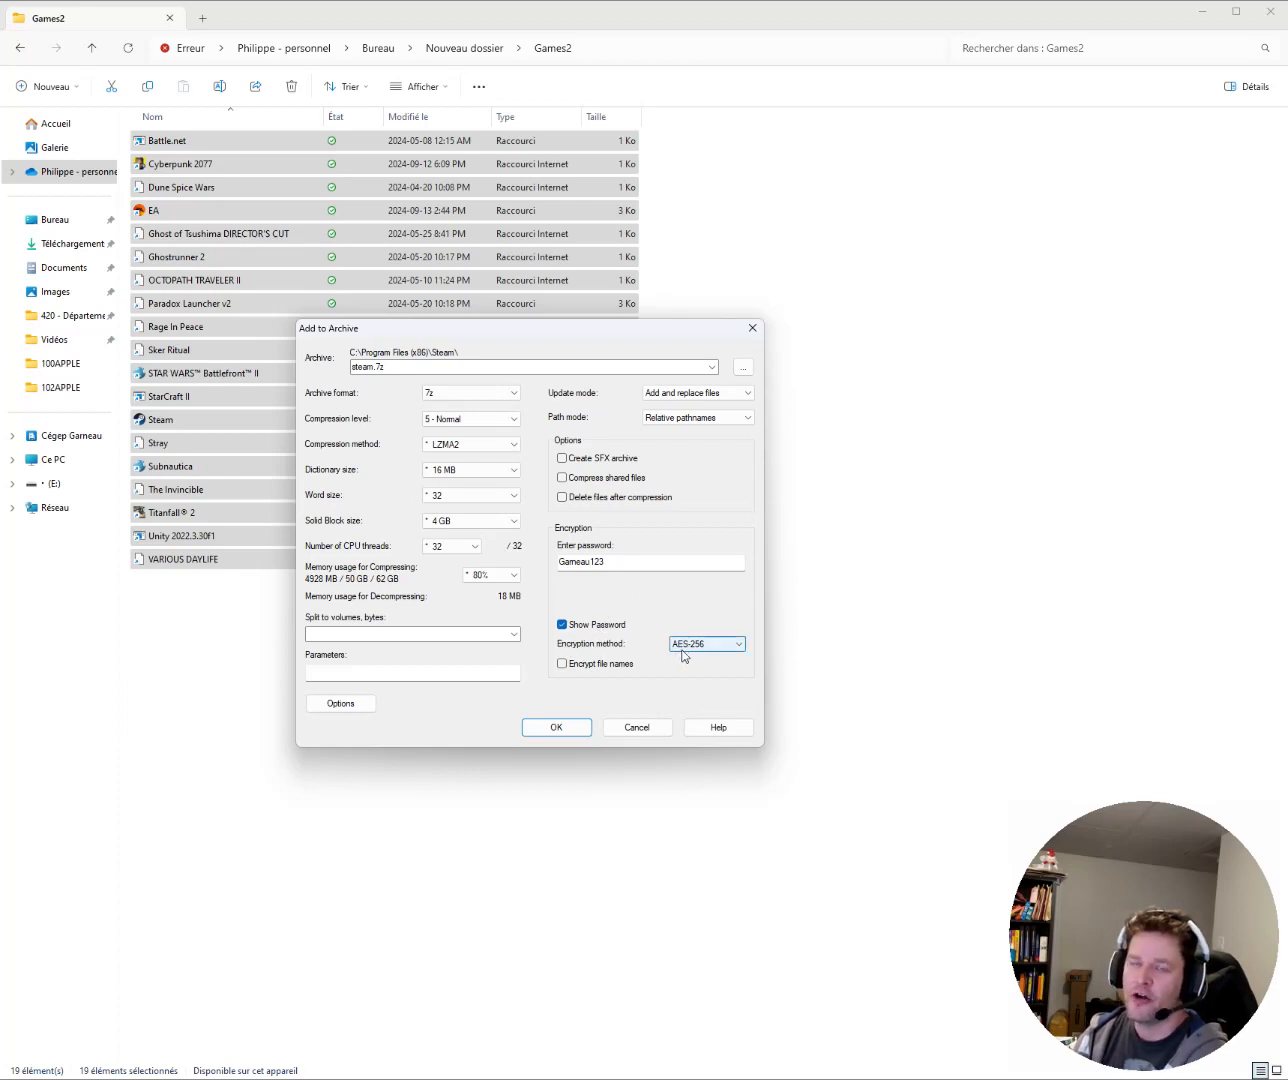
left_click(684, 648)
left_click(684, 658)
left_click(693, 639)
left_click(694, 639)
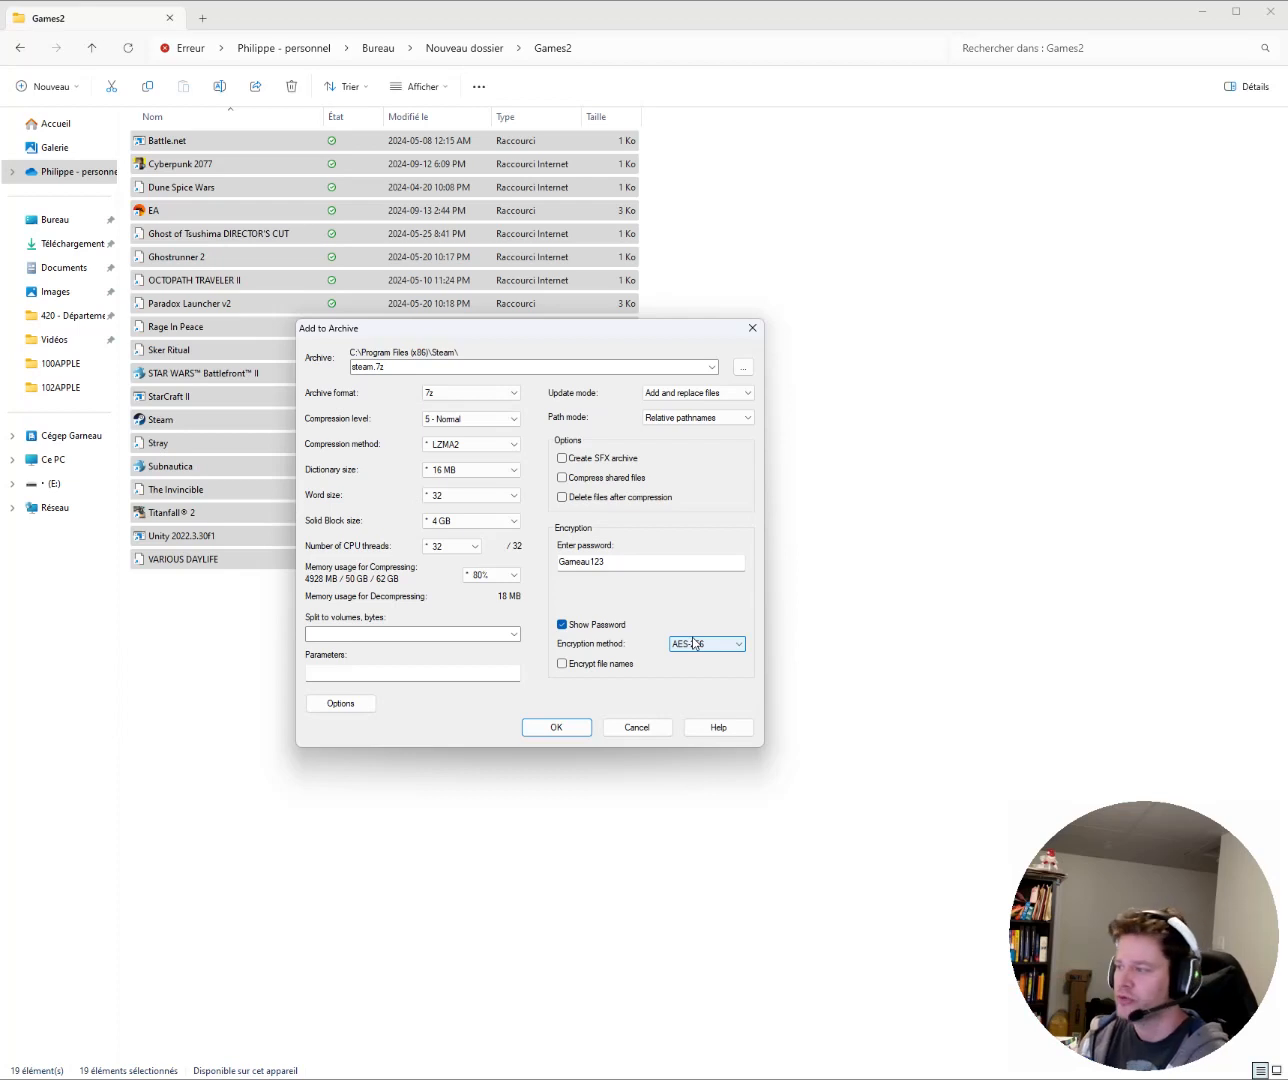
left_click(563, 665)
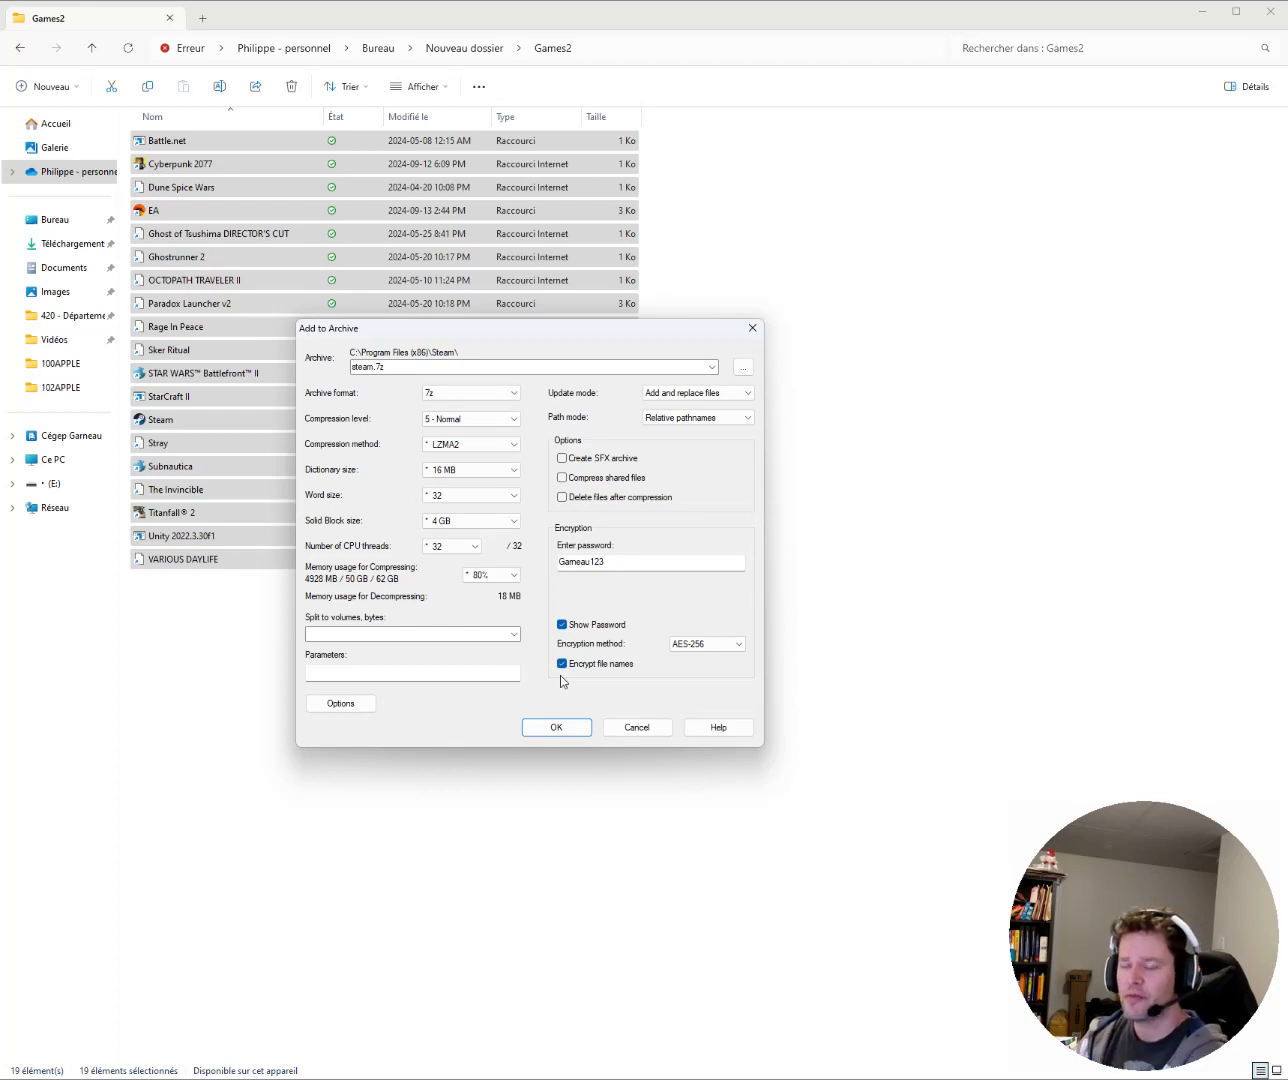
left_click(551, 727)
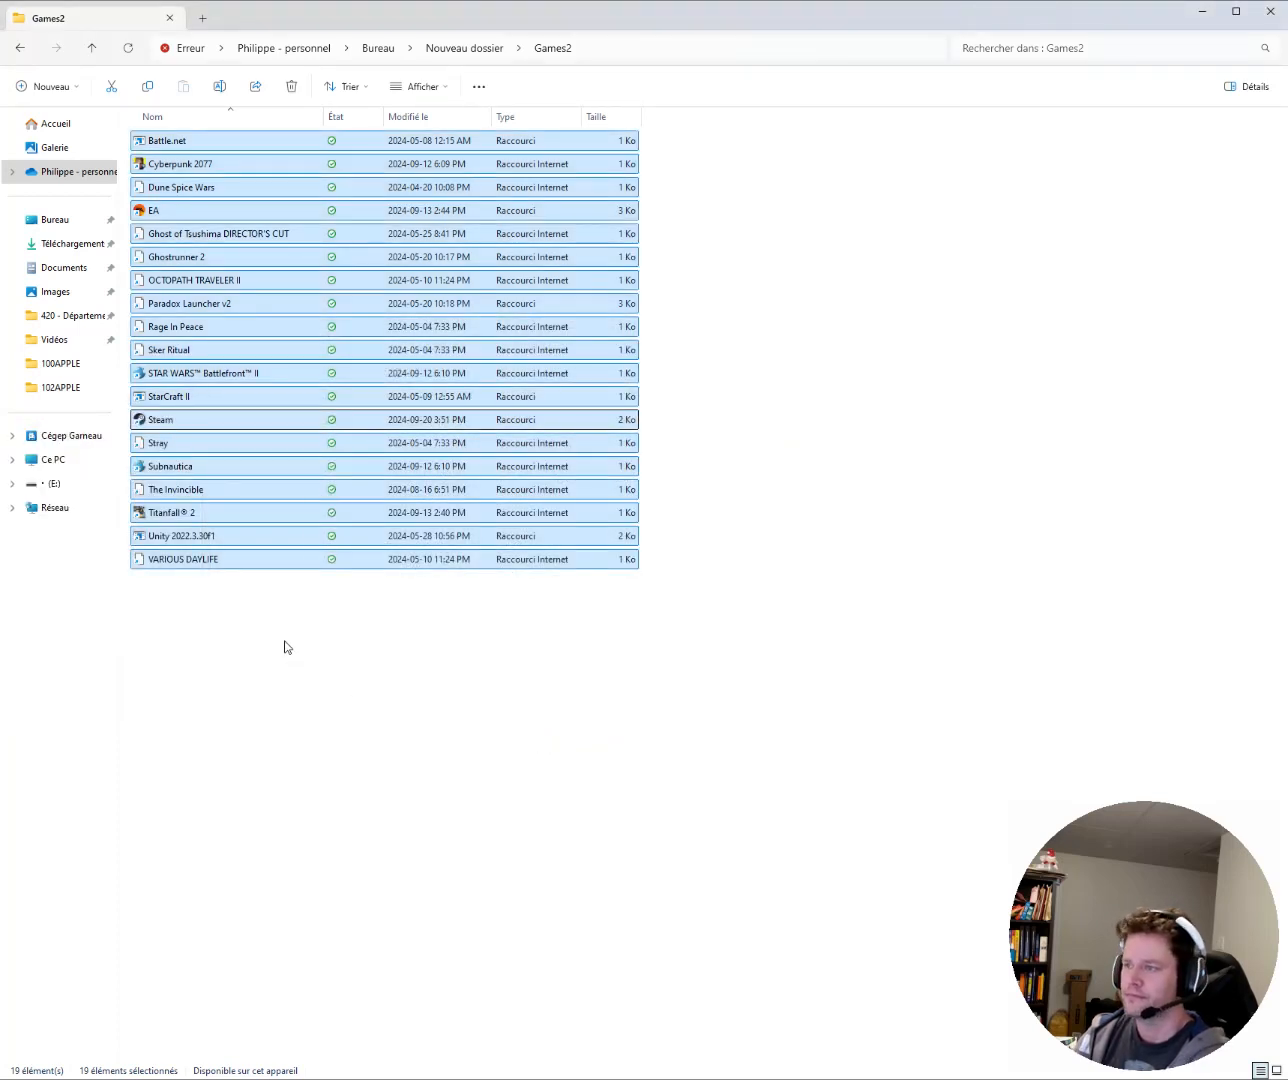
Reopen 7-Zip's Add to Archive dialog for the Steam shortcut to check its target path, and enlarge the icons in Games2.
left_click(284, 647)
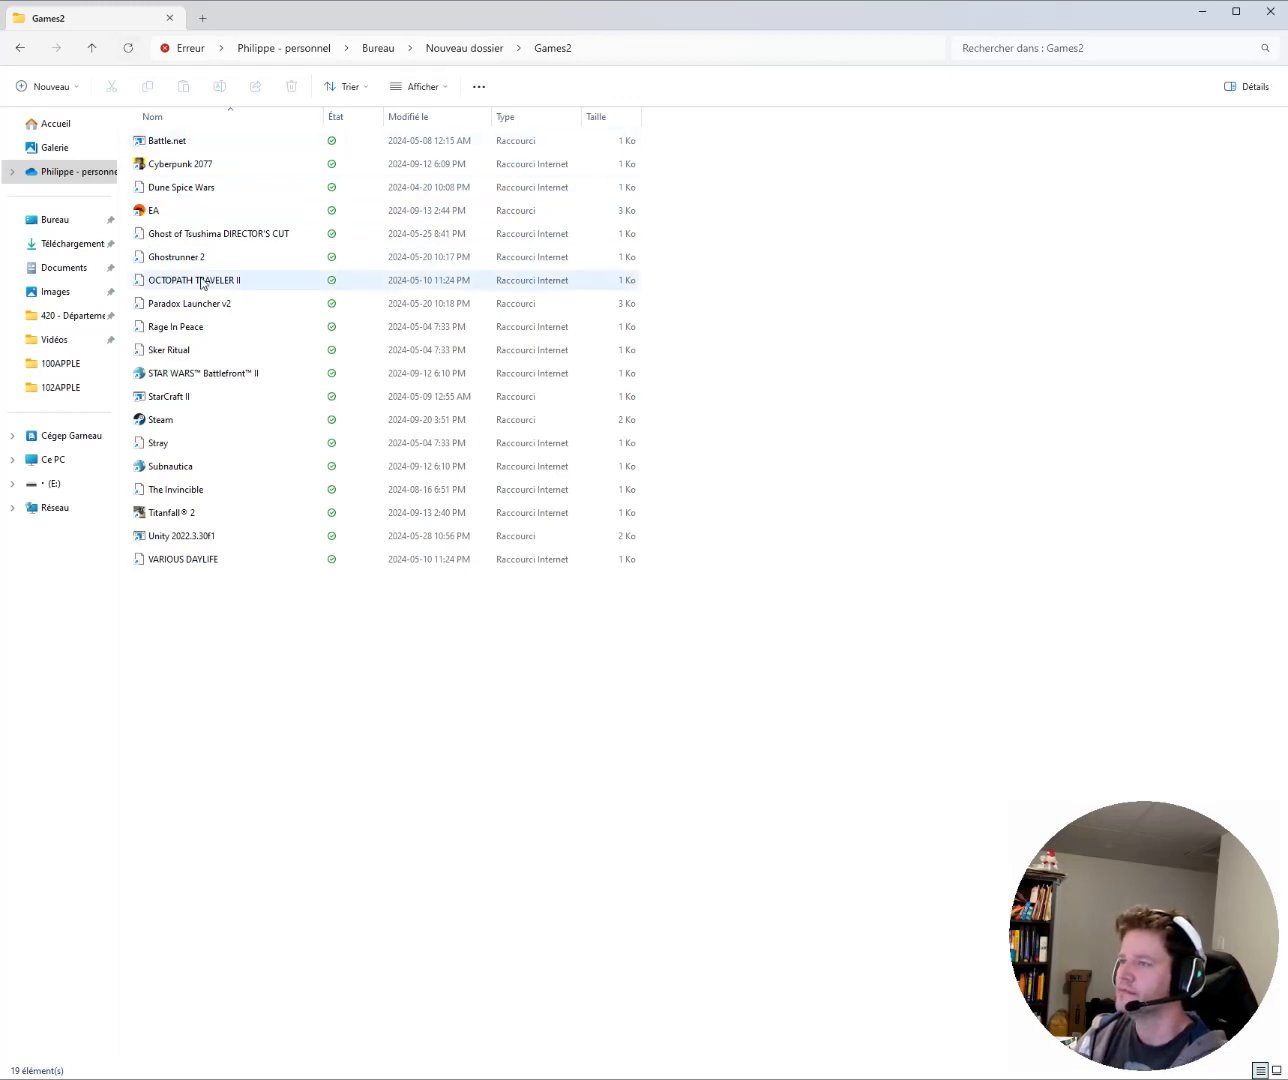
left_click(494, 577)
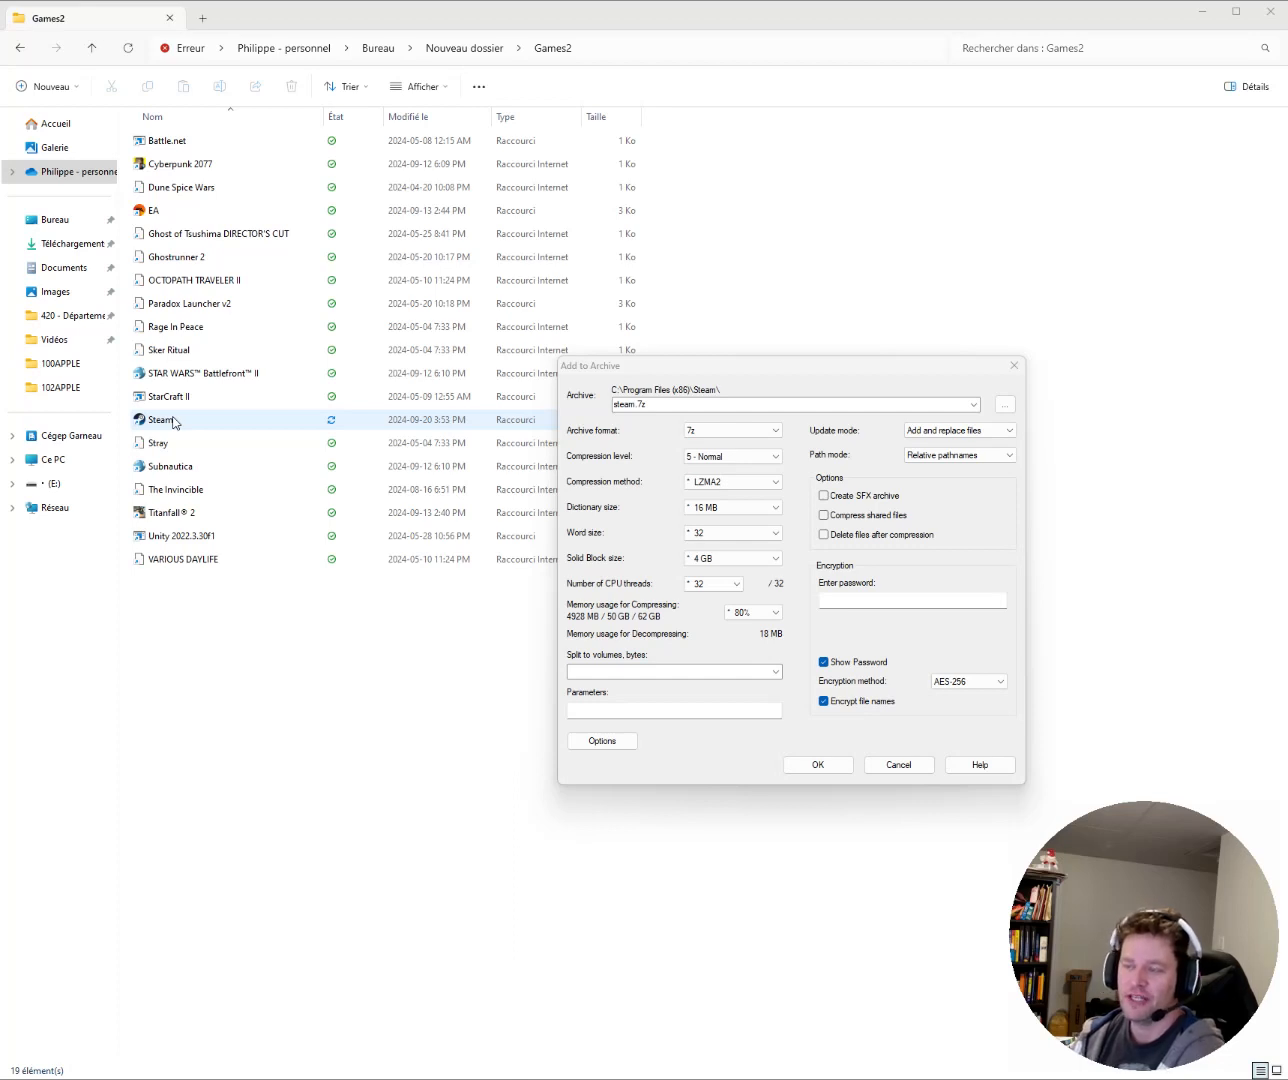
scroll(174, 421, "up", 6, "ctrl")
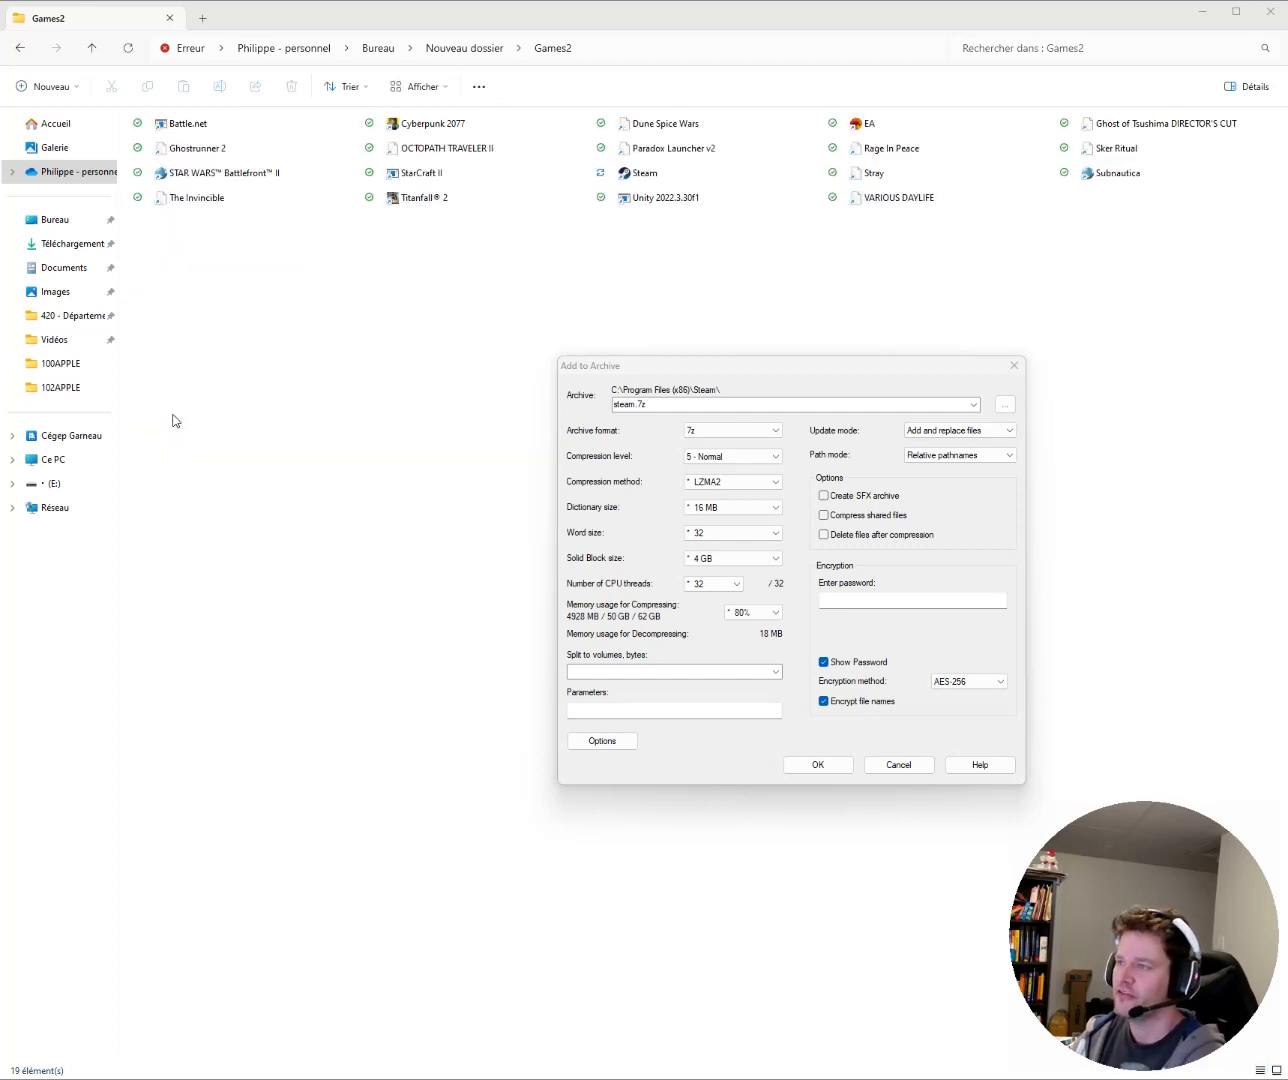
scroll(243, 357, "up", 1, "ctrl")
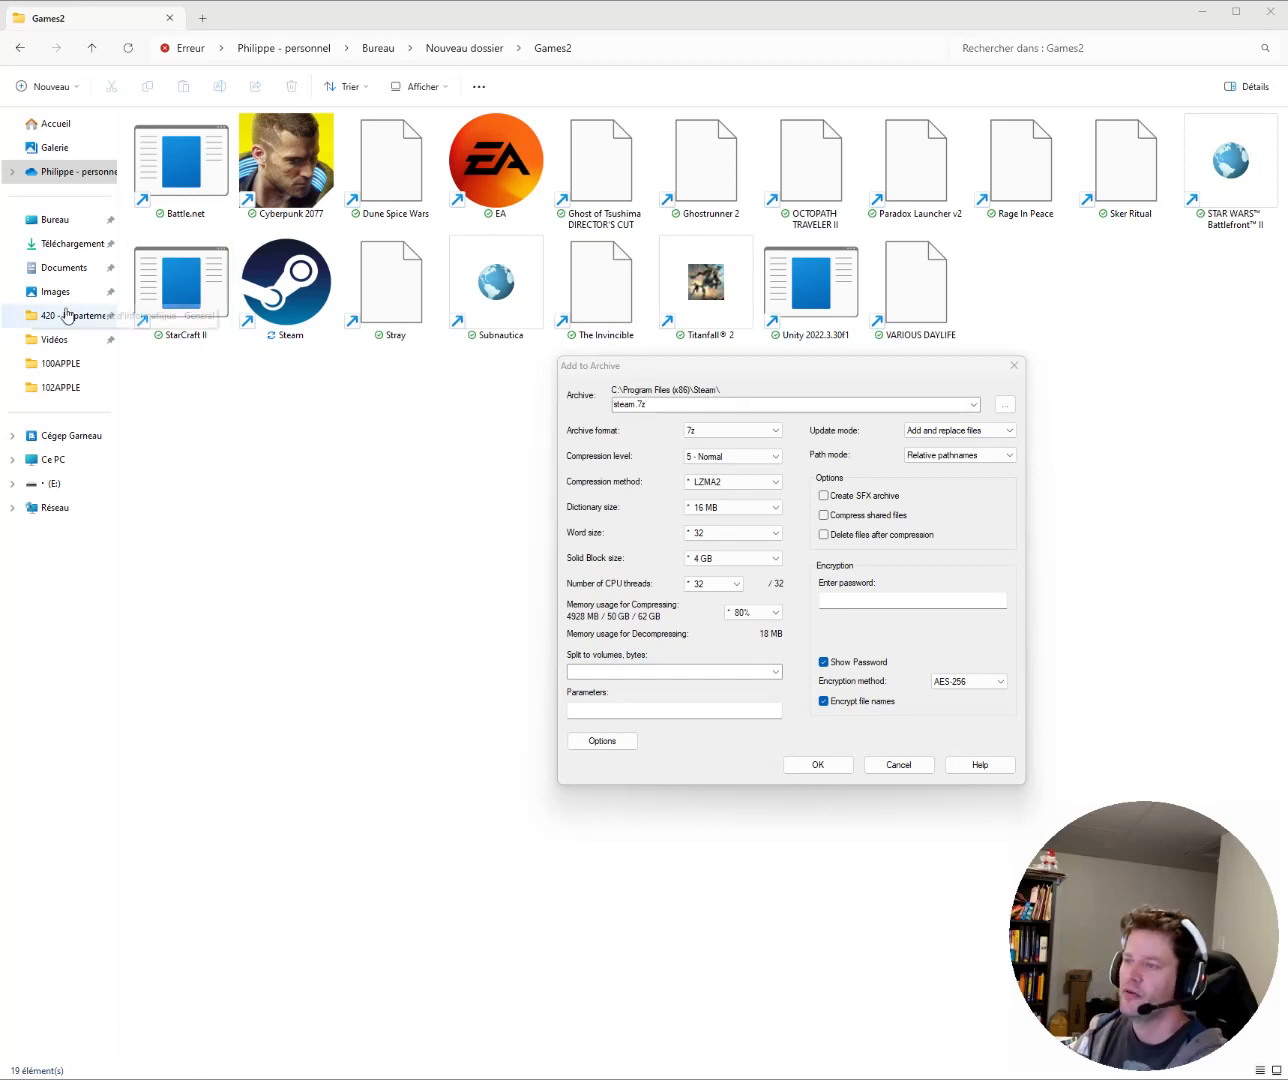
Open the Fichiers de programme (x86) folder on the OS (C:) drive.
left_click(54, 466)
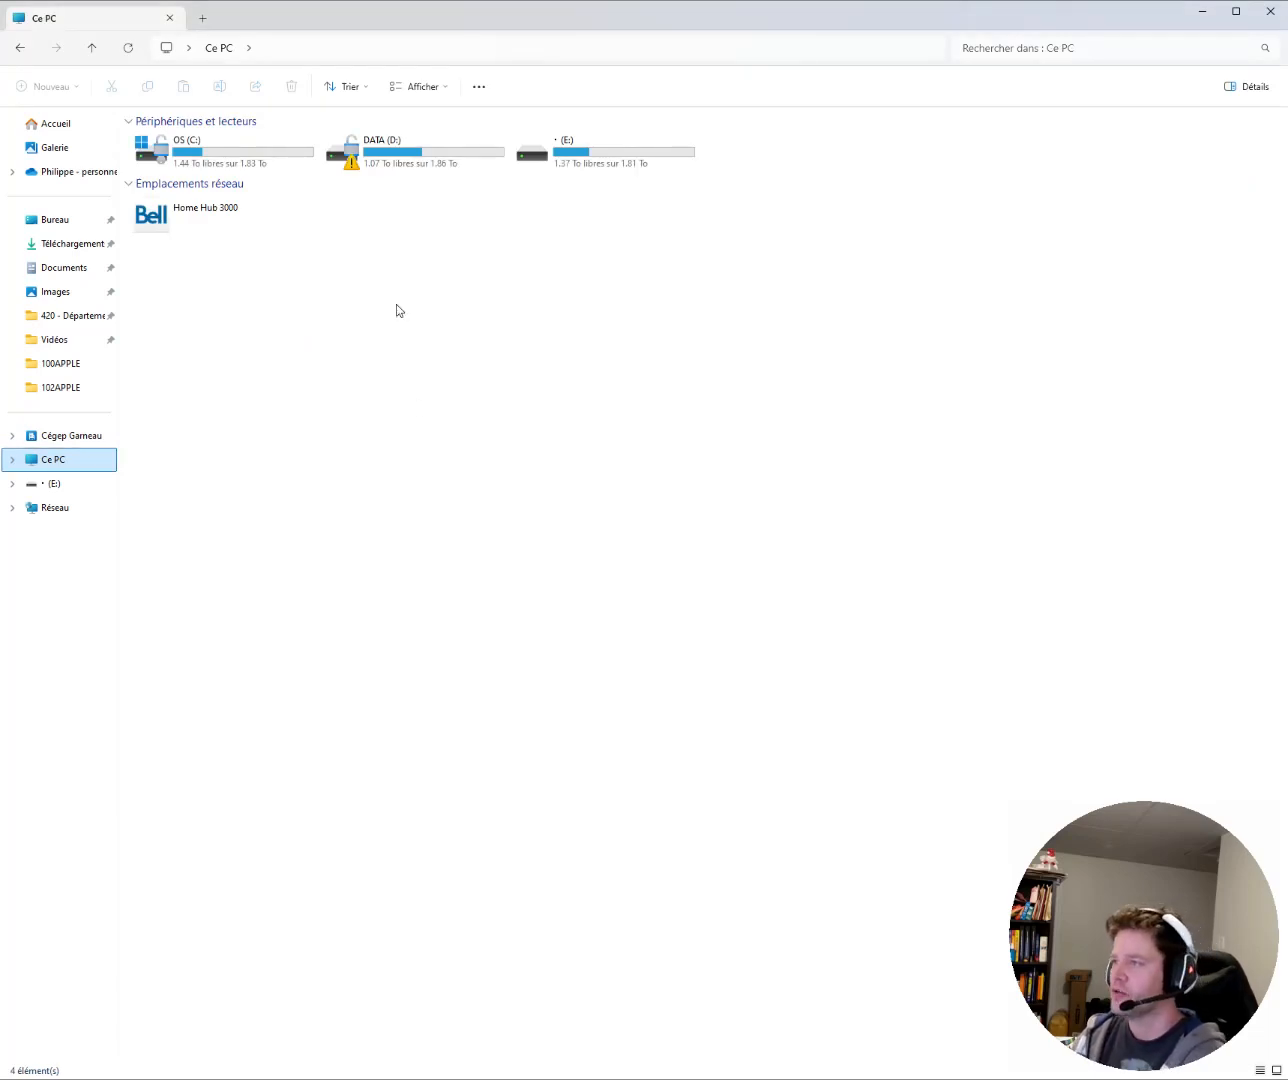
double_click(250, 158)
double_click(228, 234)
key("alt+Left")
double_click(227, 237)
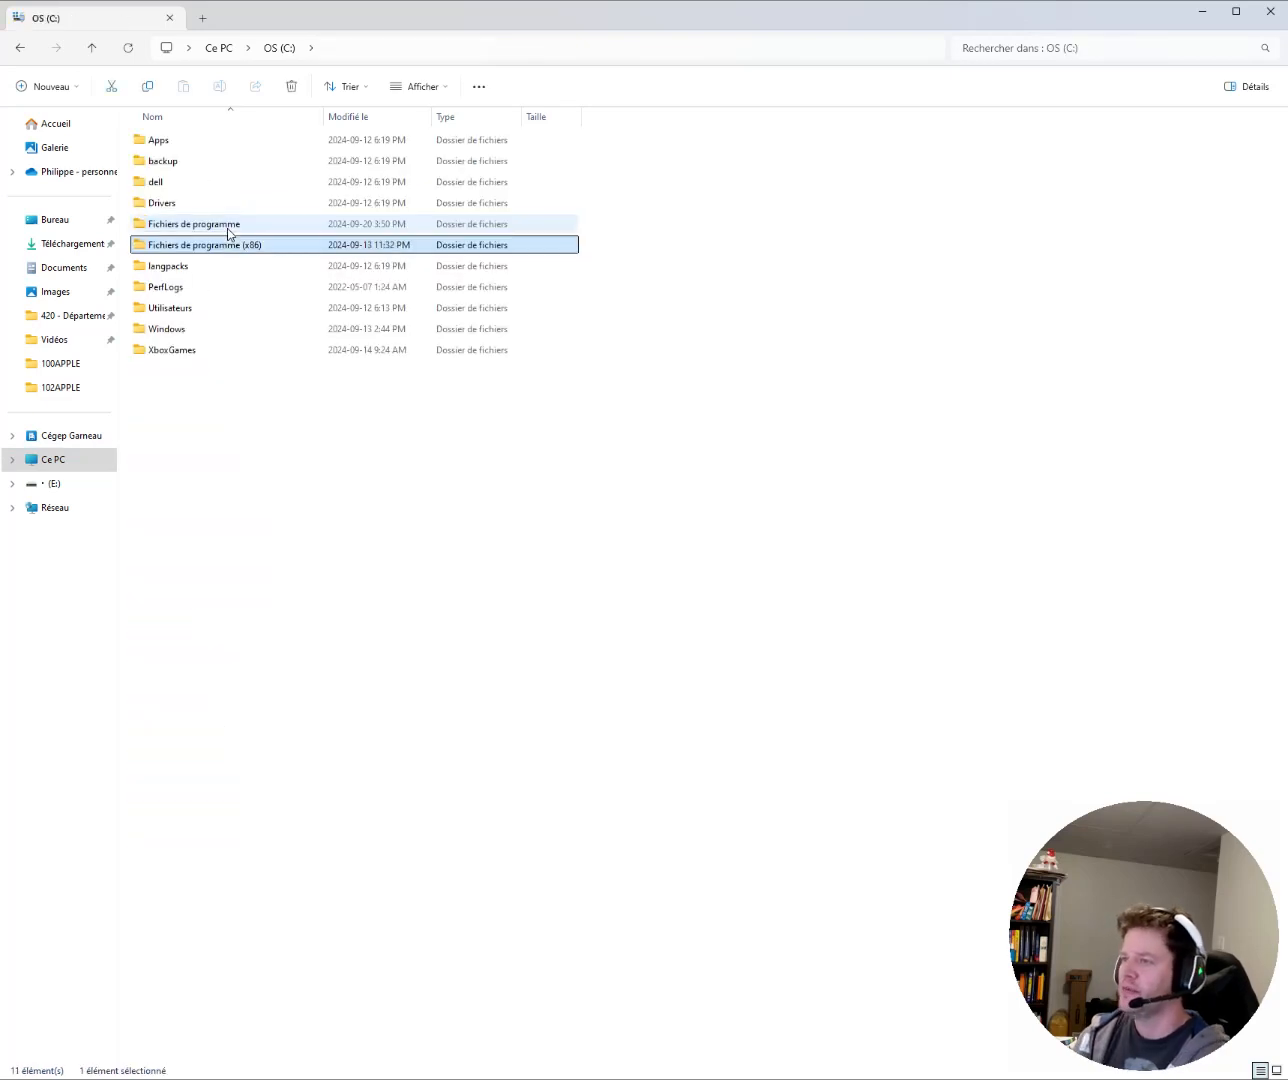
Open the Steam folder inside Fichiers de programme (x86).
key("Down")
key("Down")
key("Down")
key("Down")
key("Down")
key("Down")
key("Down")
key("Down")
key("Down")
key("Down")
key("Down")
key("Down")
key("Down")
key("Down")
key("Down")
key("Down")
key("Down")
key("Down")
key("Down")
key("Down")
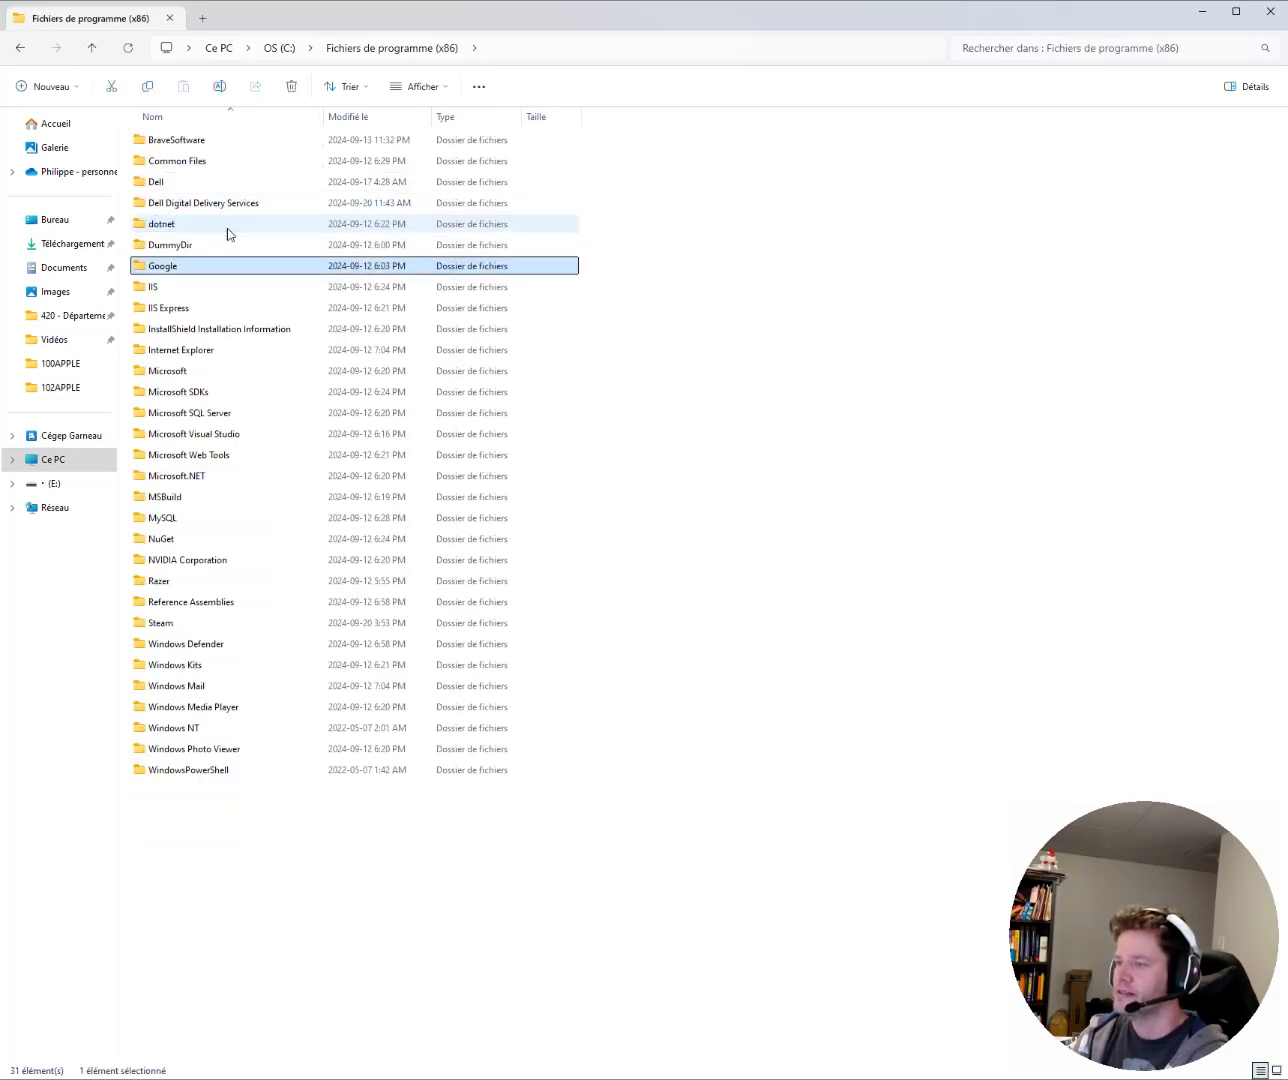
key("Return")
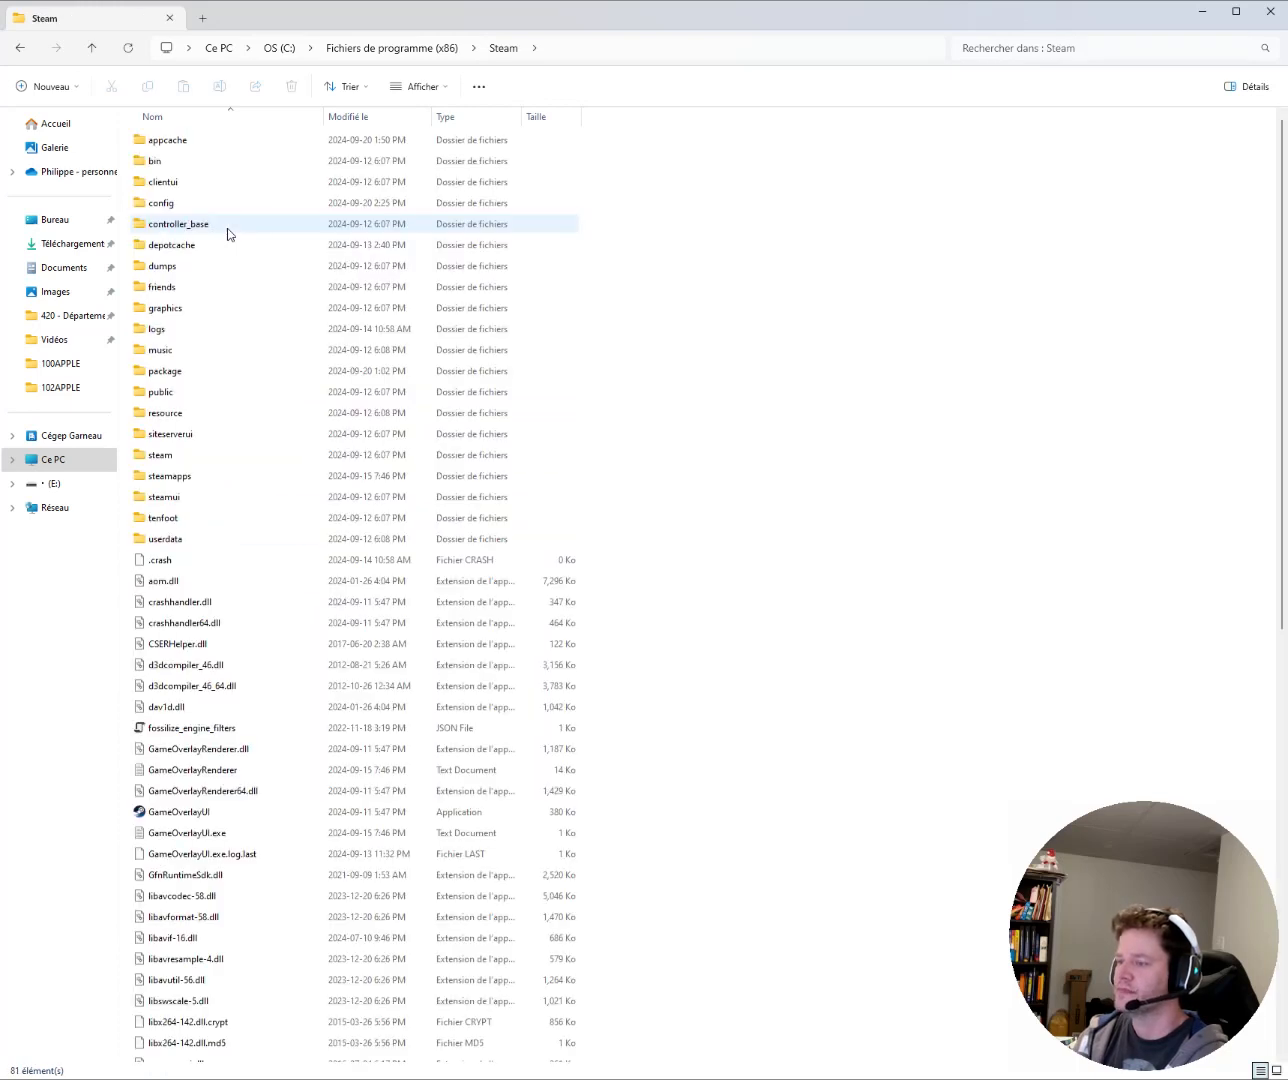
Sort the Steam folder's files by newest modification date, select the steam archive, and fit the Type column to its contents.
left_click(379, 121)
left_click(182, 140)
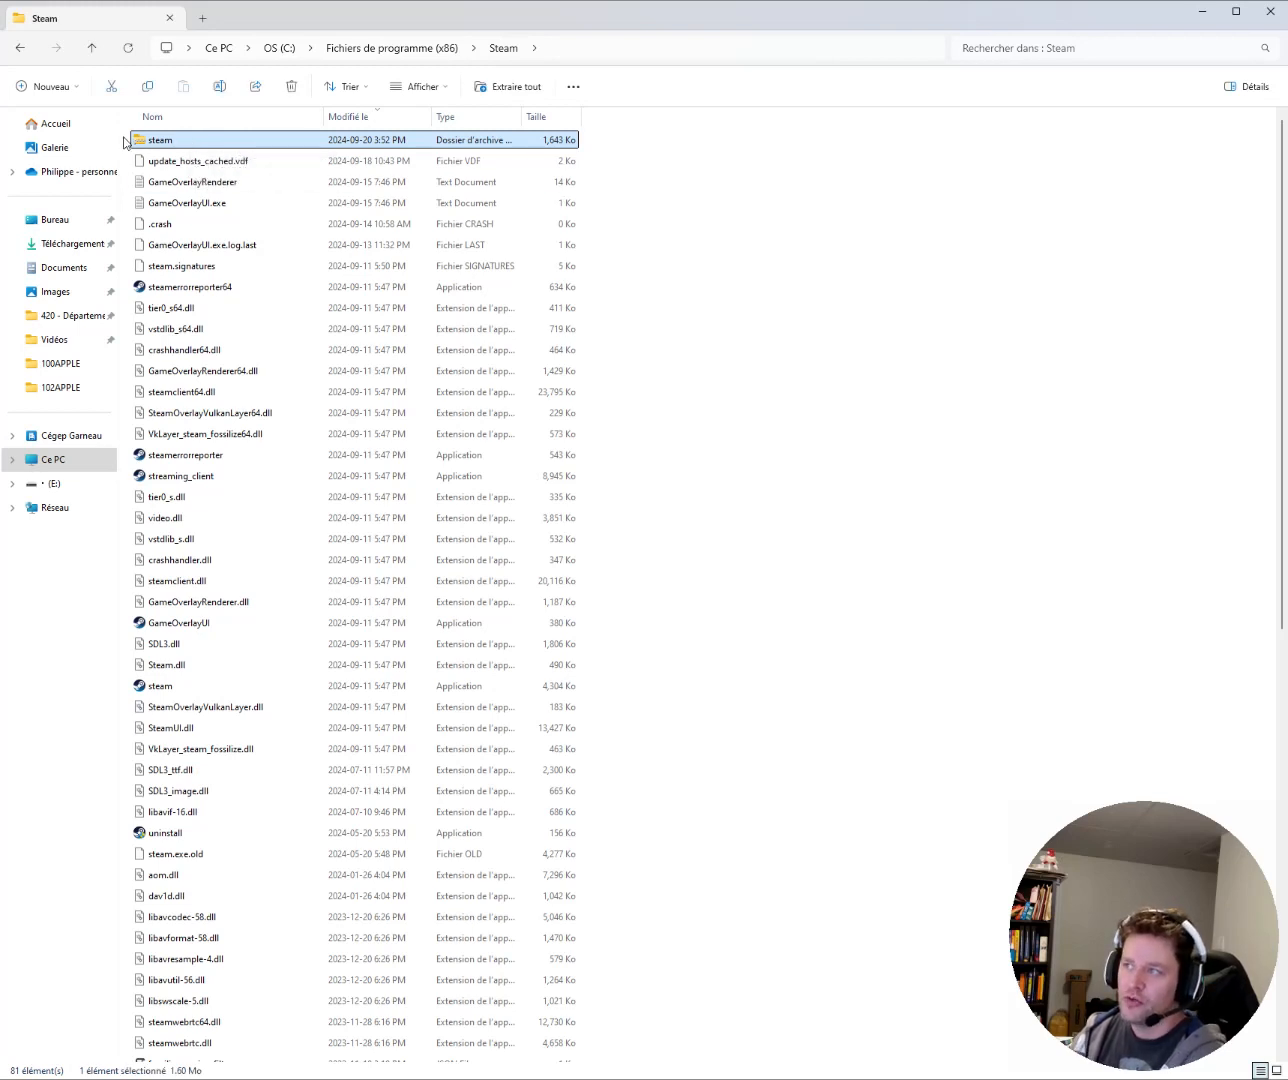
double_click(521, 115)
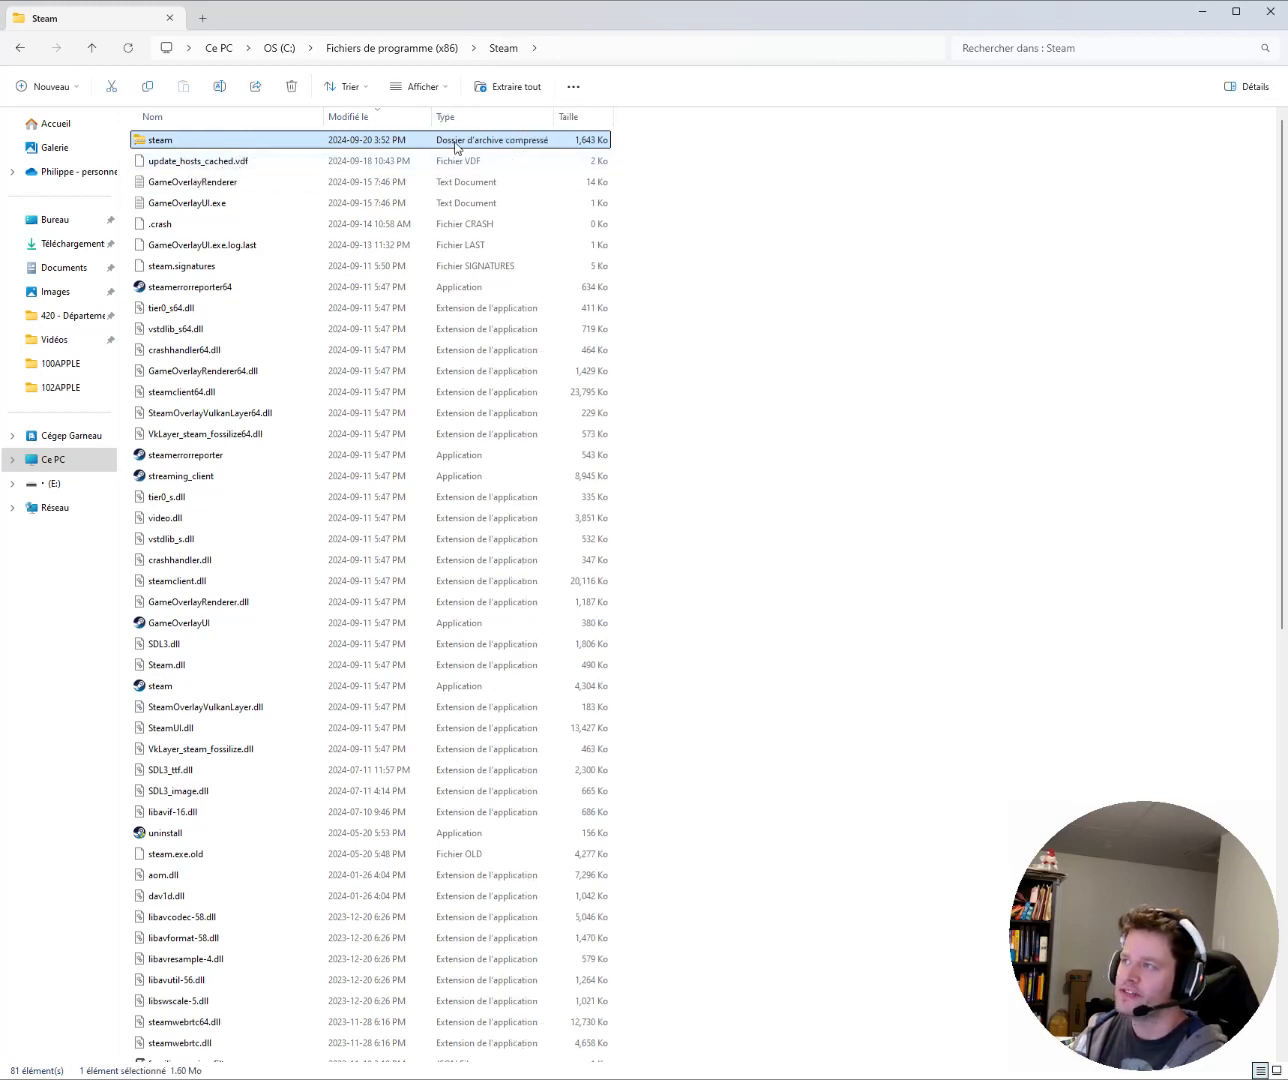
Try to open the encrypted steam archive directly in File Explorer.
double_click(160, 139)
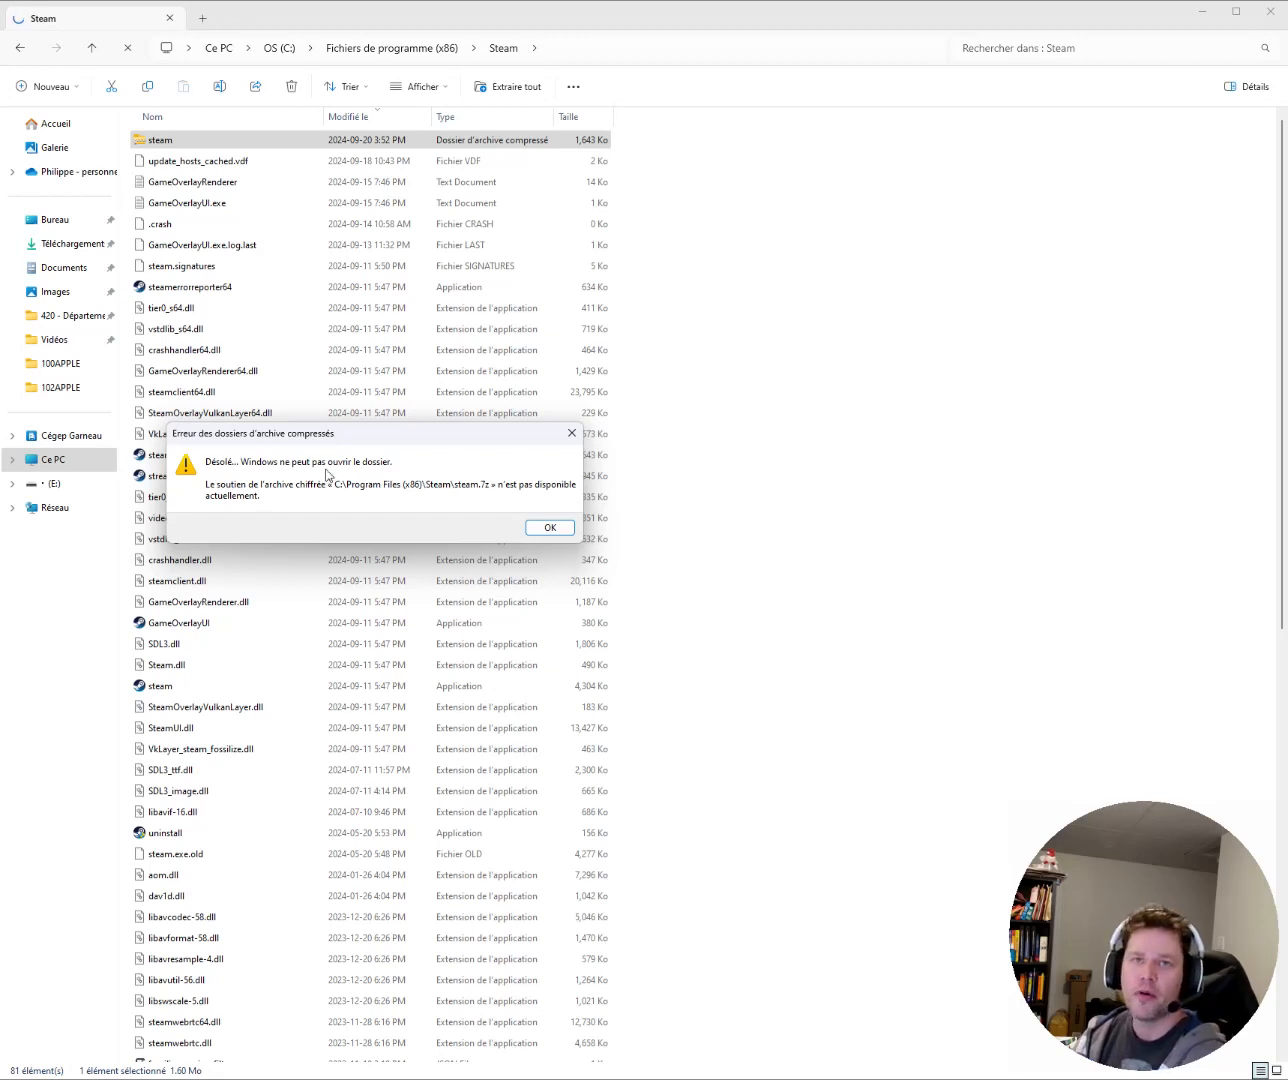
left_click(550, 528)
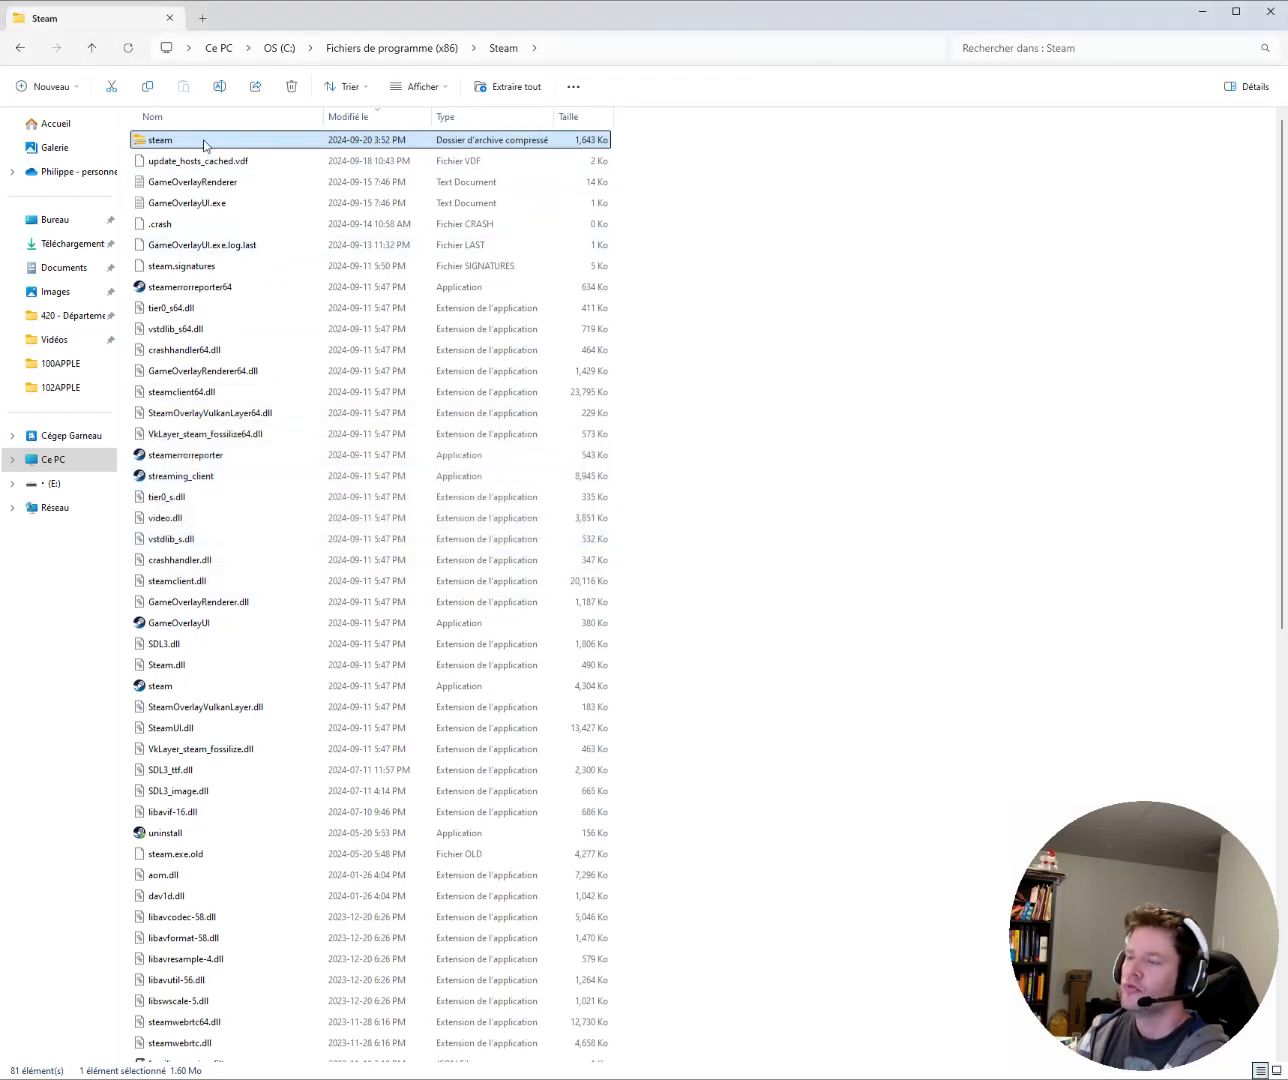
Open the steam archive with another application, choosing 7zFM from the 7-Zip program folder as the default for this file type.
right_click(203, 144)
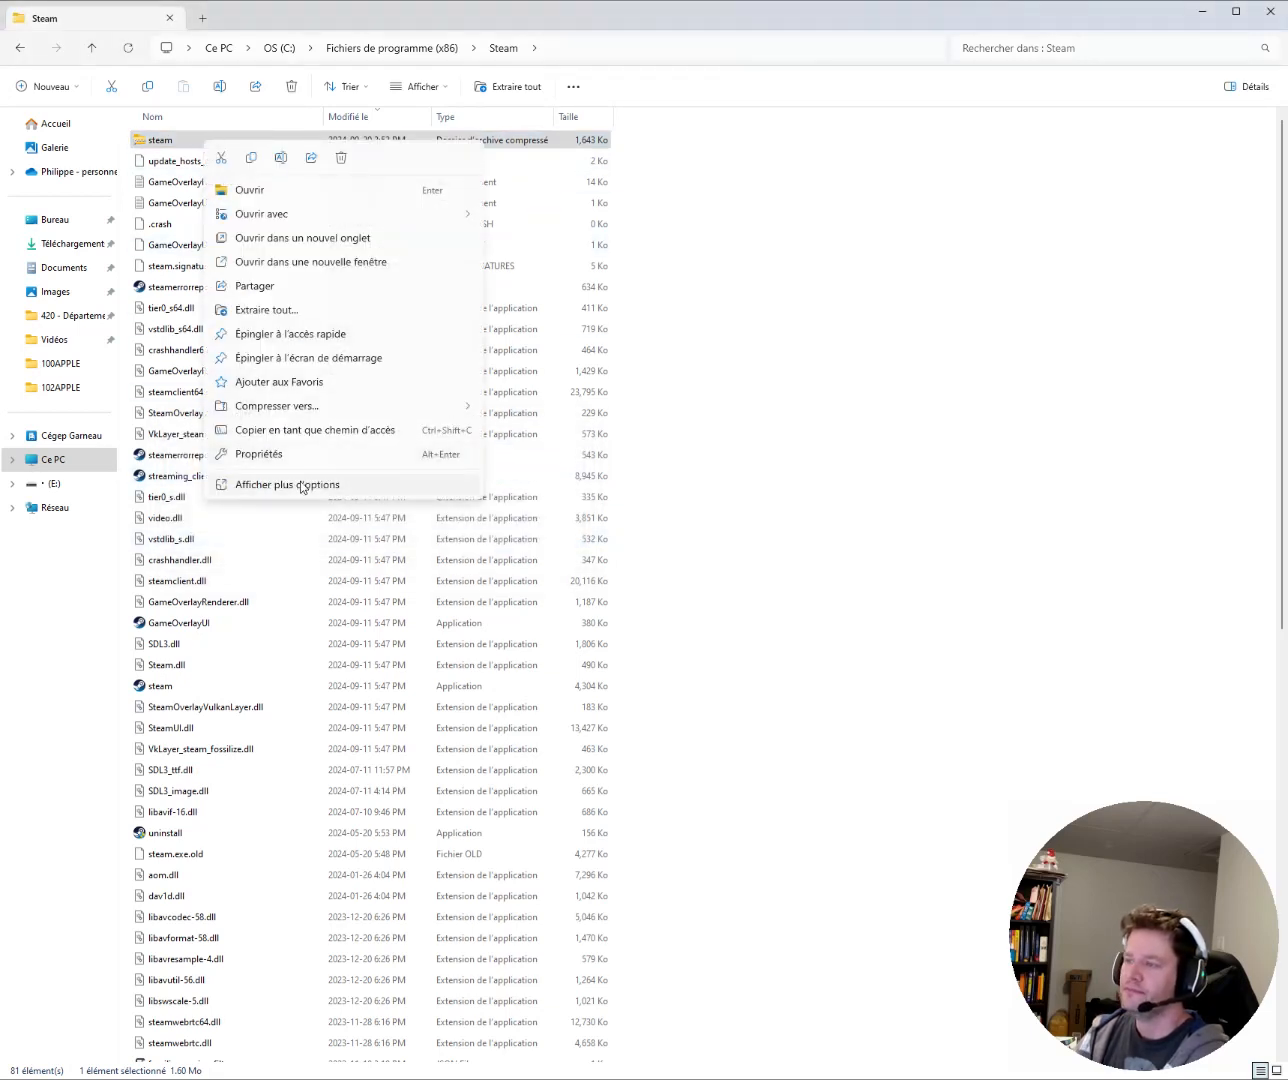
mouse_move(313, 219)
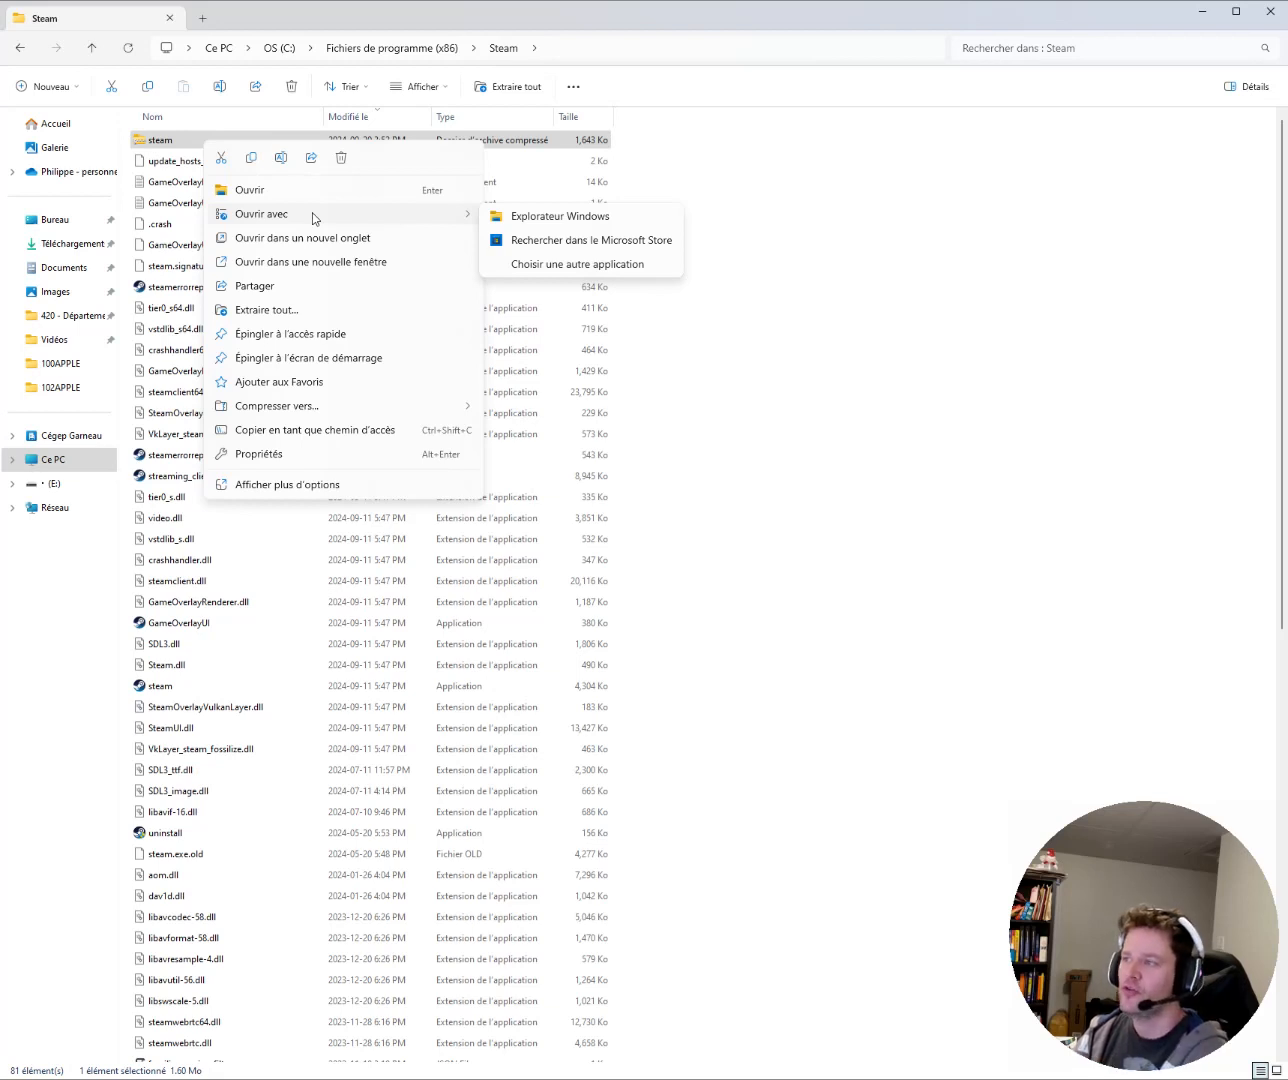
left_click(582, 263)
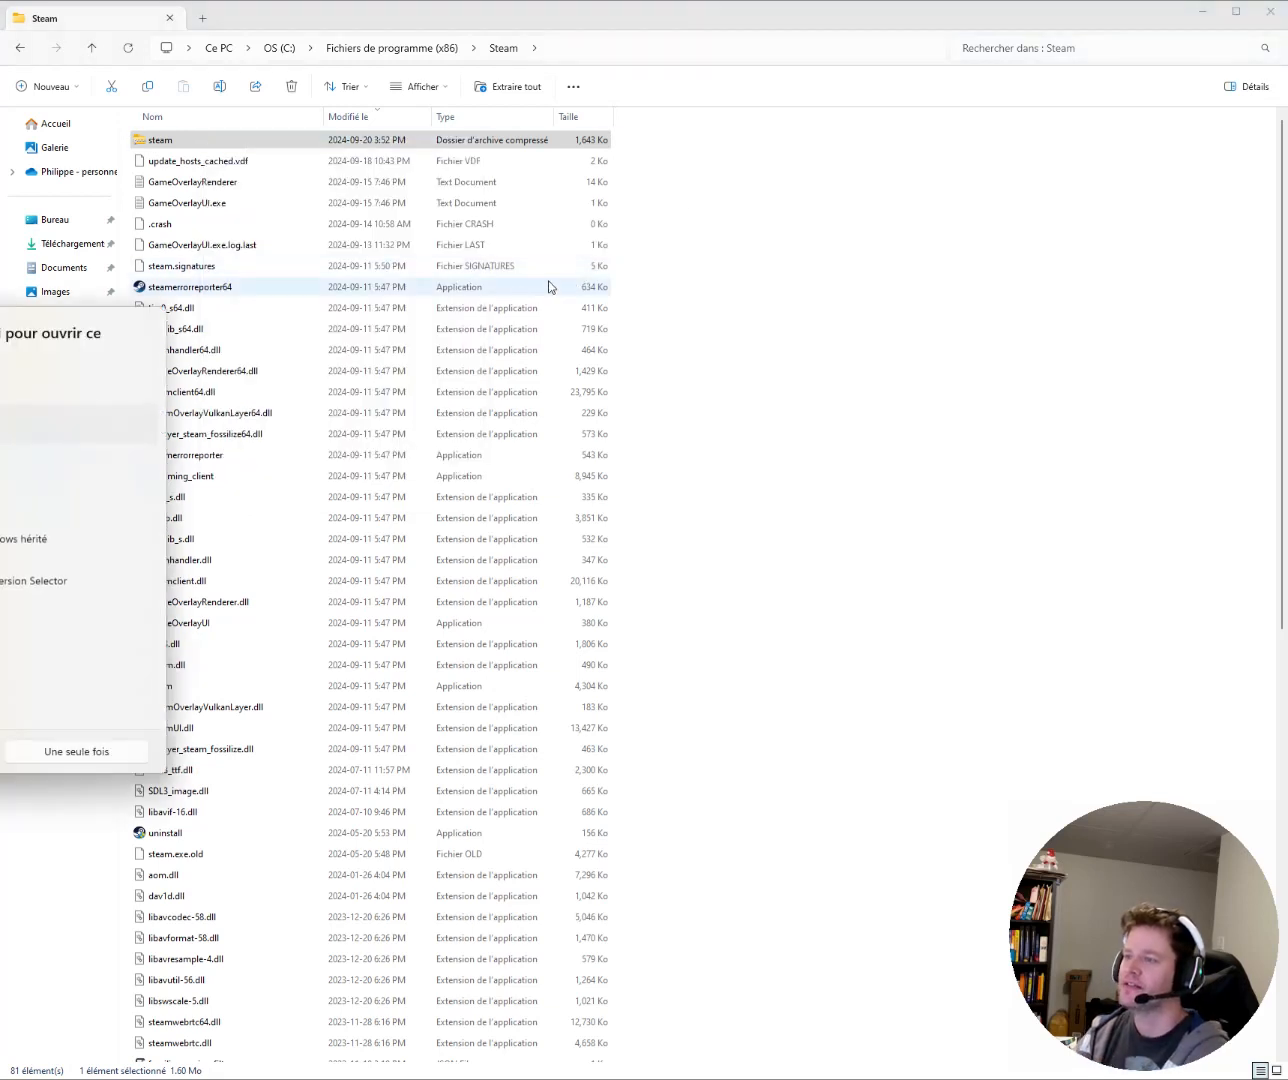
scroll(9, 420, "down", 2)
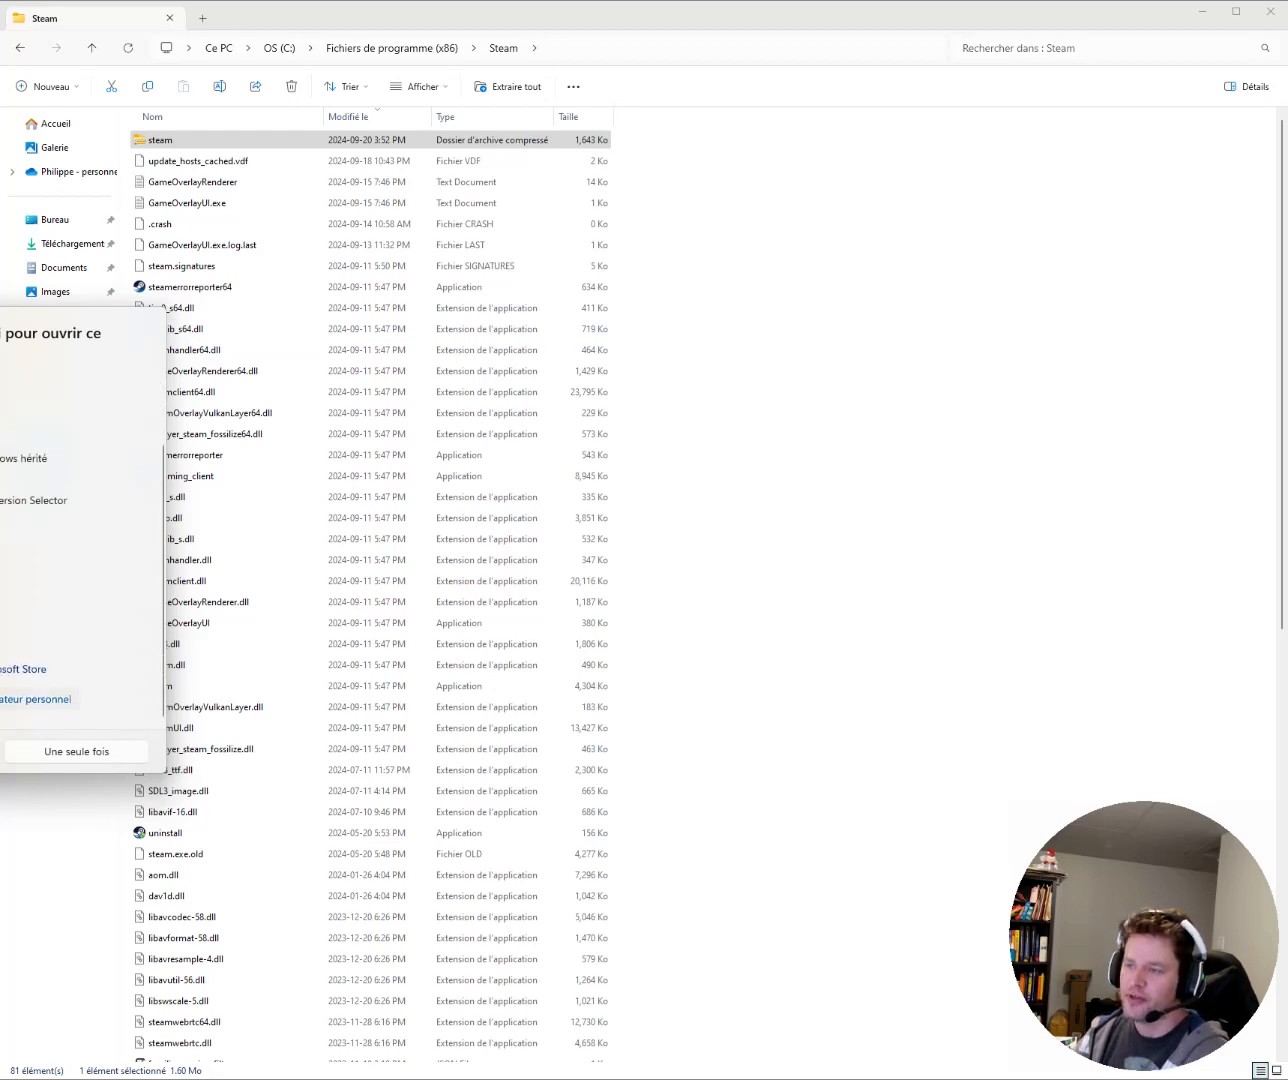
left_click(35, 699)
double_click(201, 119)
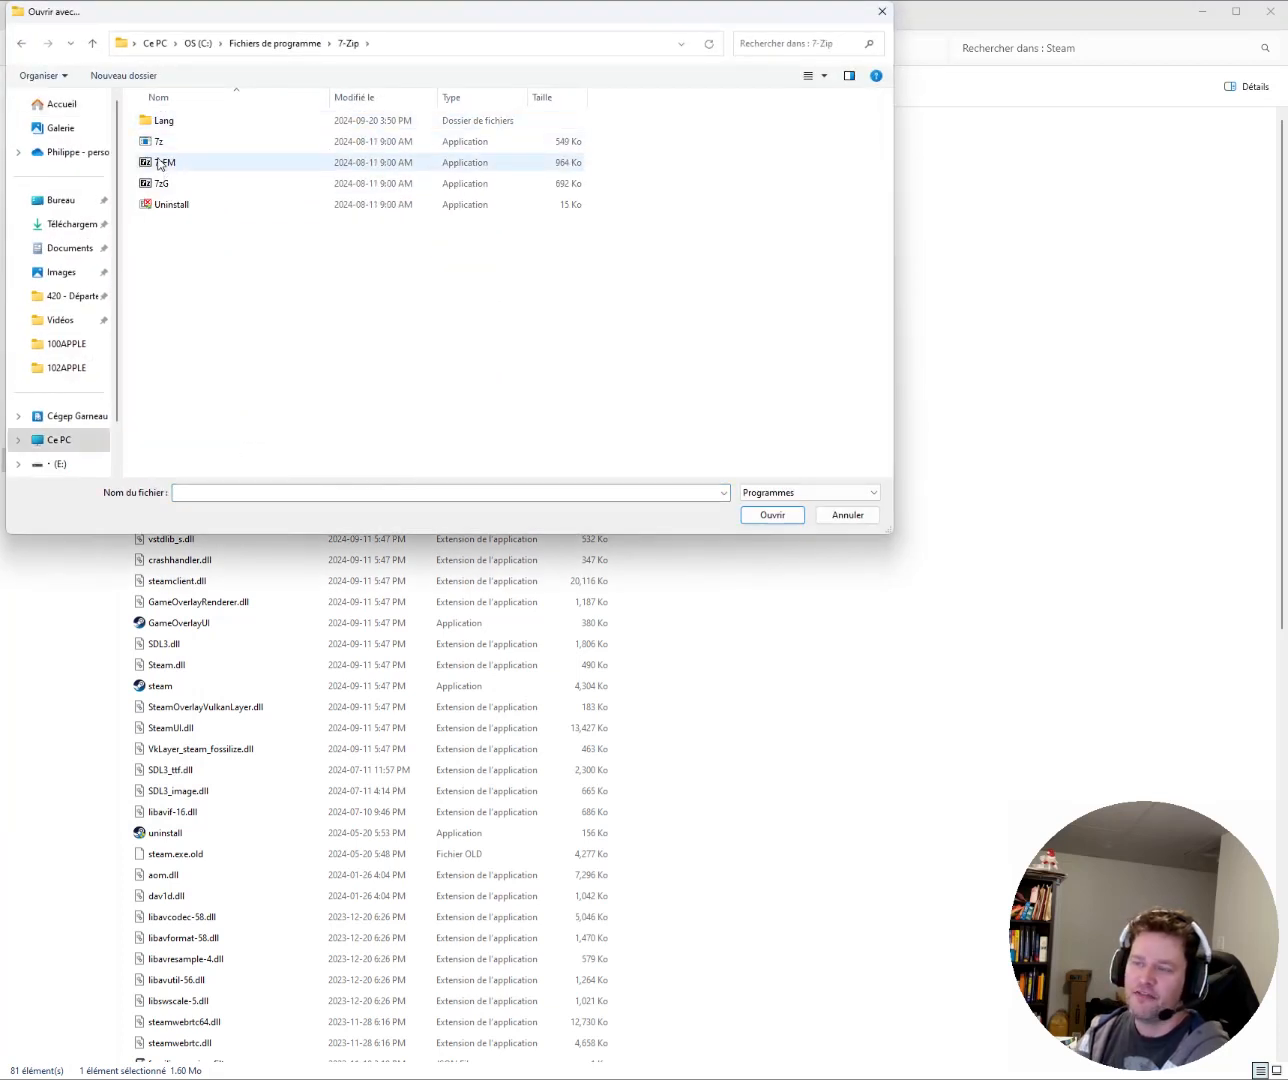
left_click(159, 164)
left_click(770, 517)
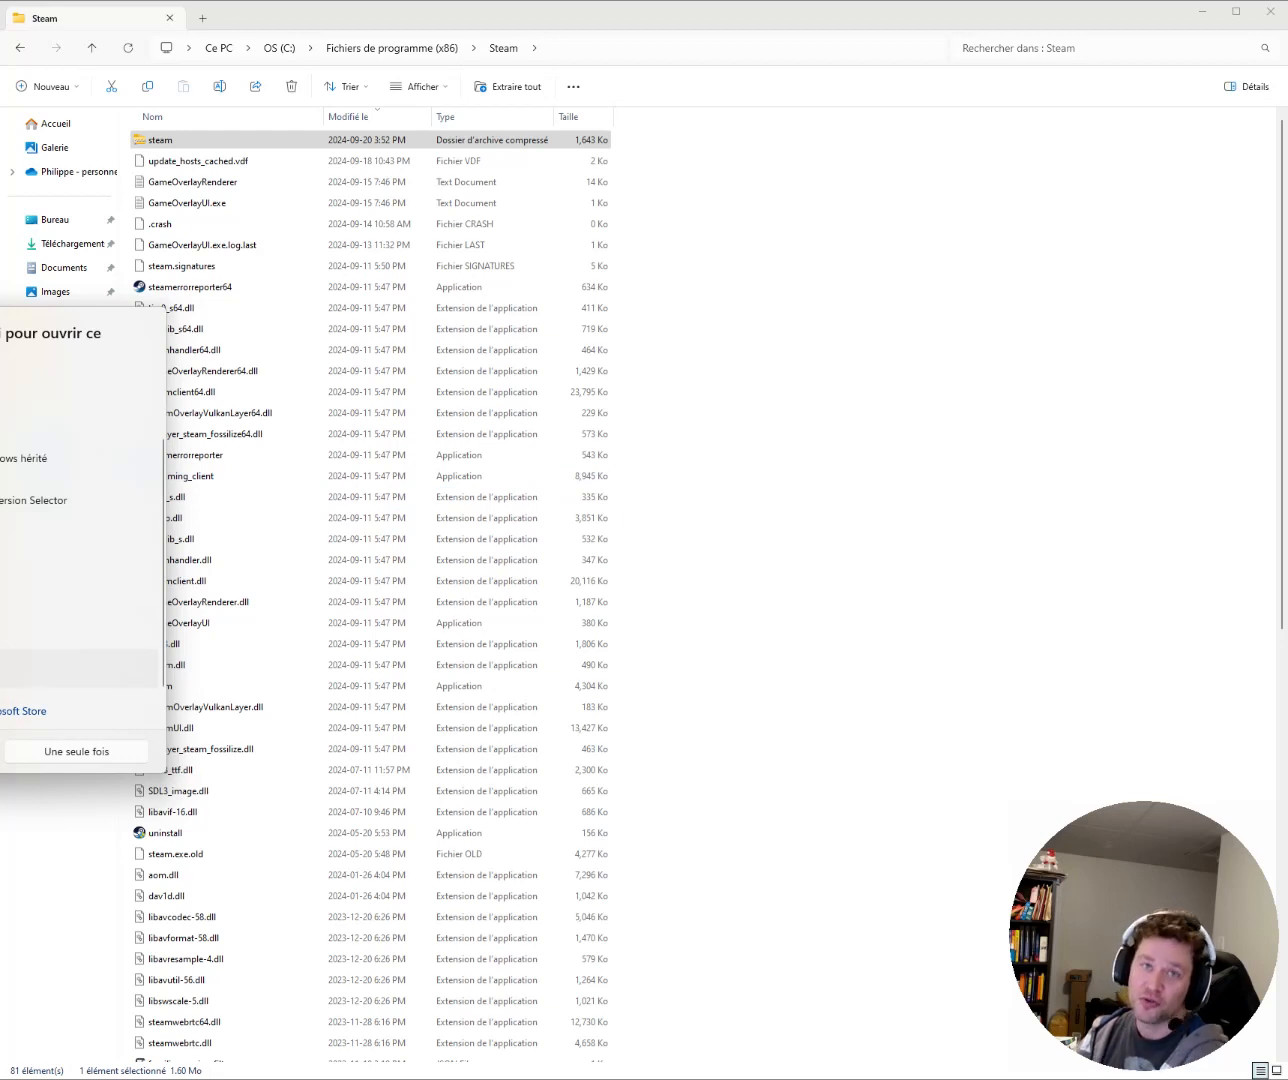
left_click(2, 751)
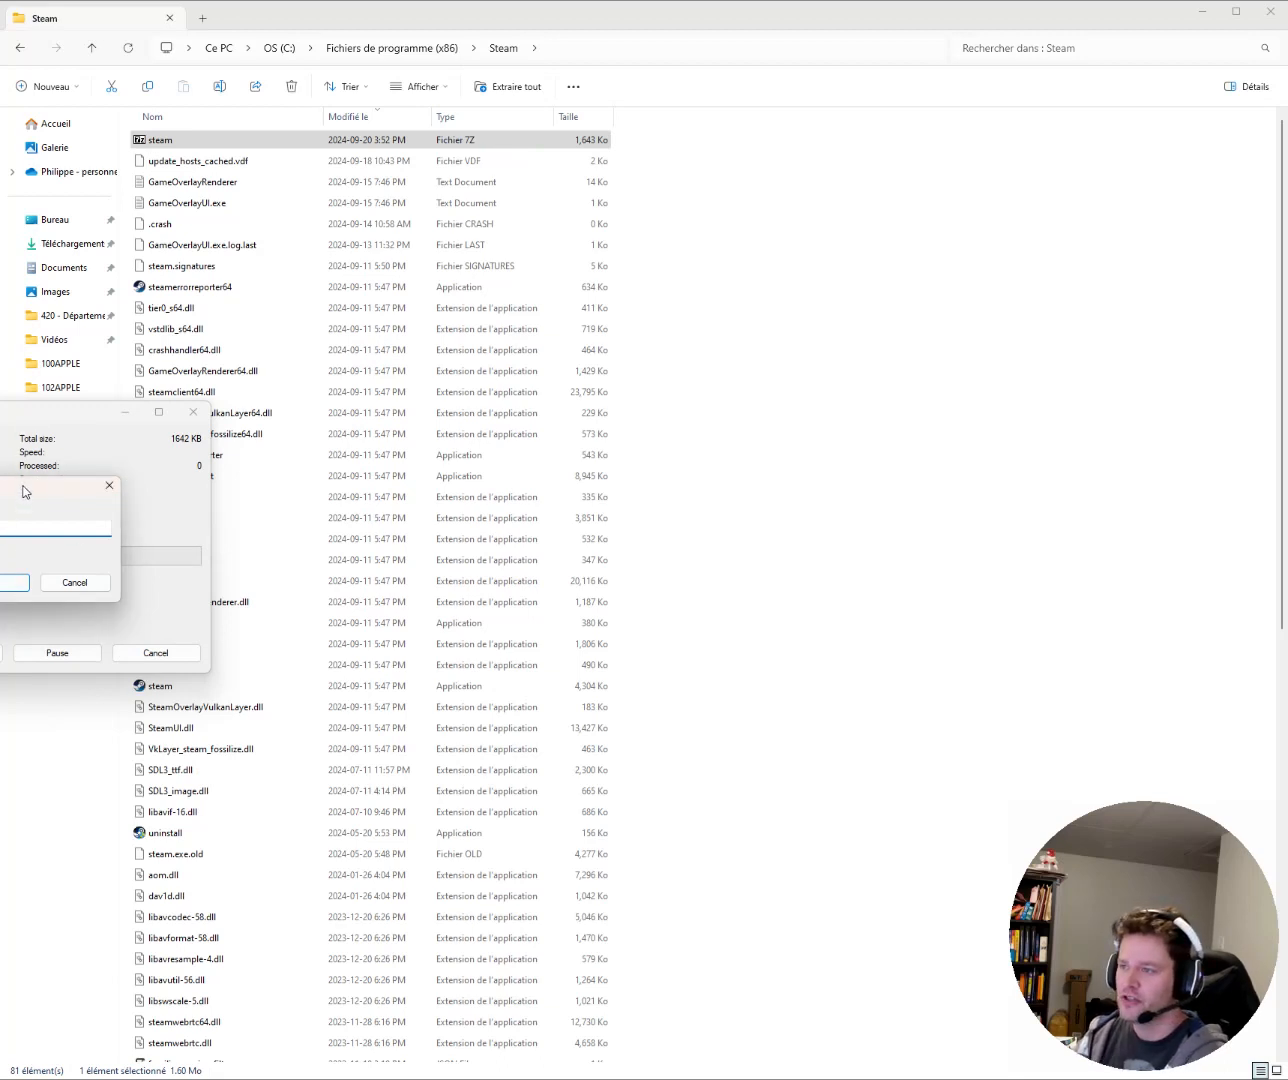
Enter the archive password to view the contents of steam.7z in 7-Zip, and close the archive window.
left_click_drag(24, 490, 424, 471)
type("•••••••••")
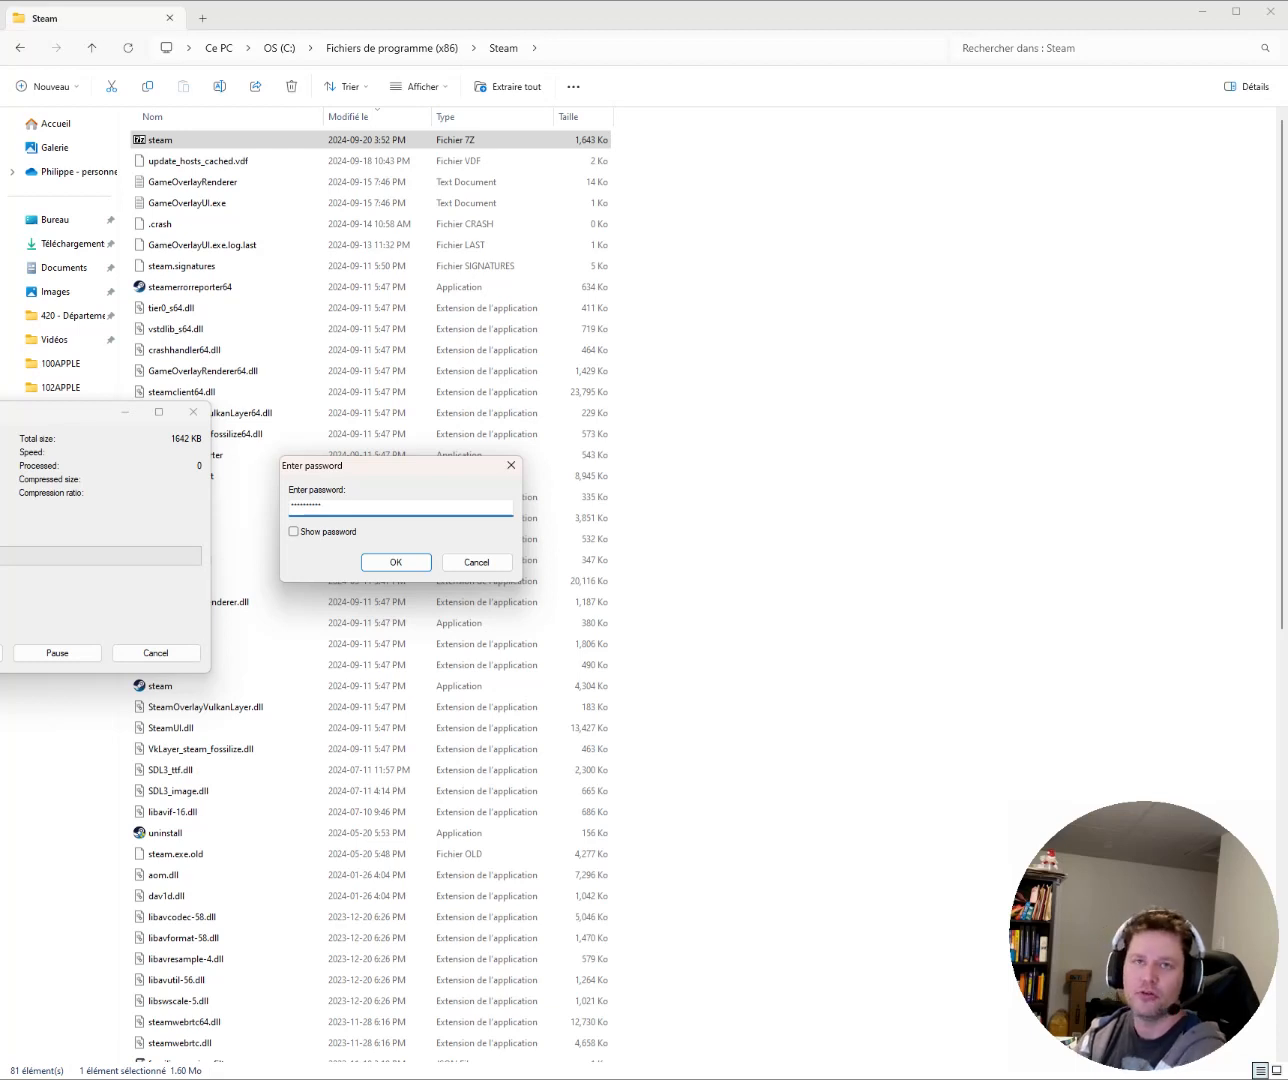
key("Return")
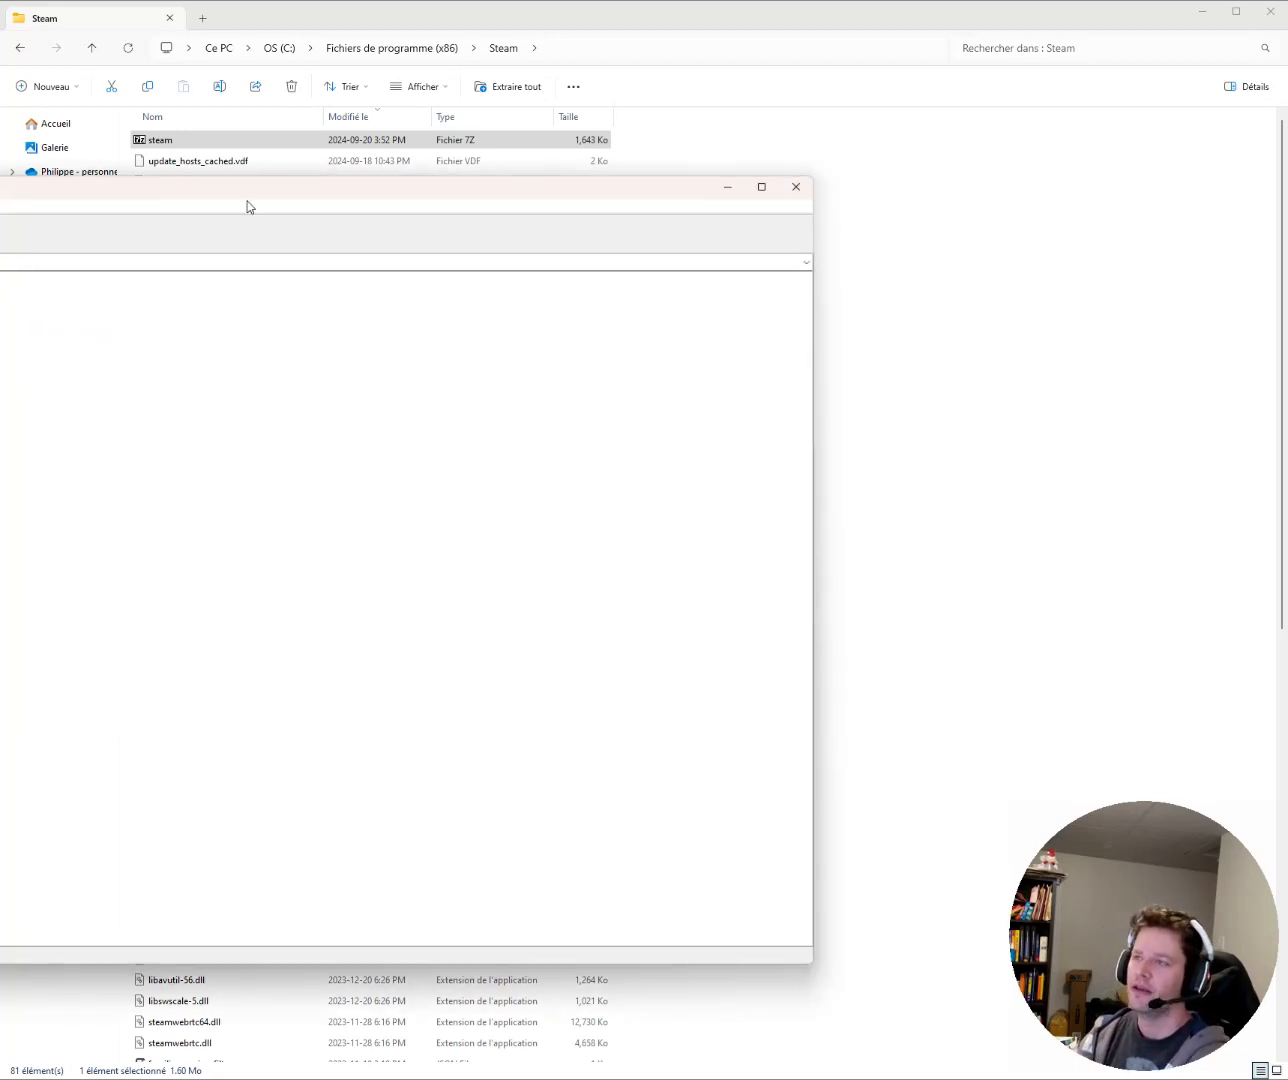
left_click_drag(158, 187, 638, 233)
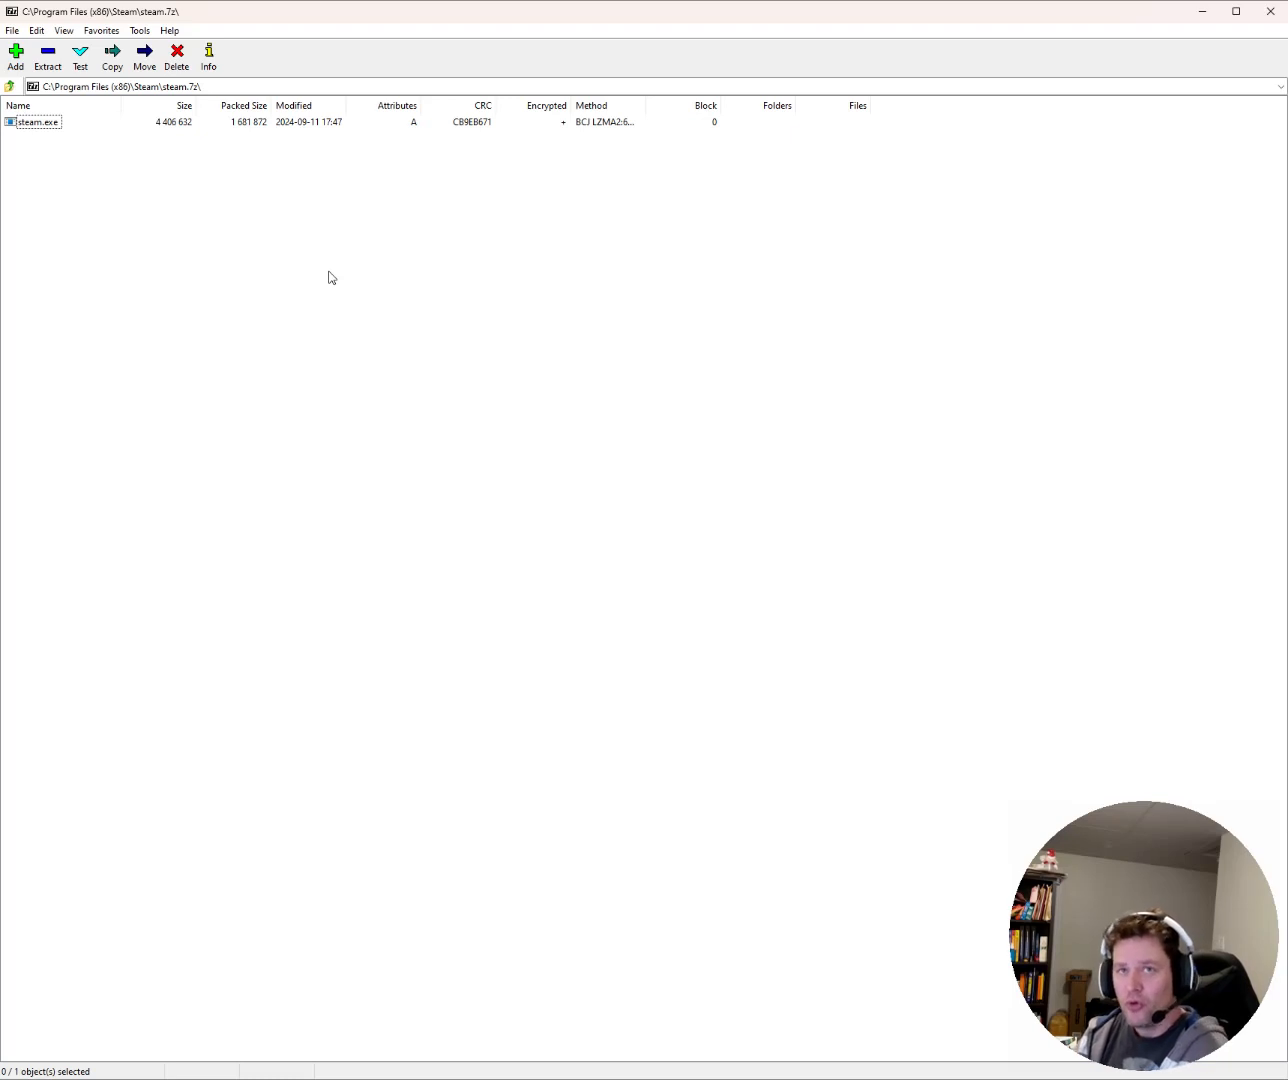
left_click(1268, 12)
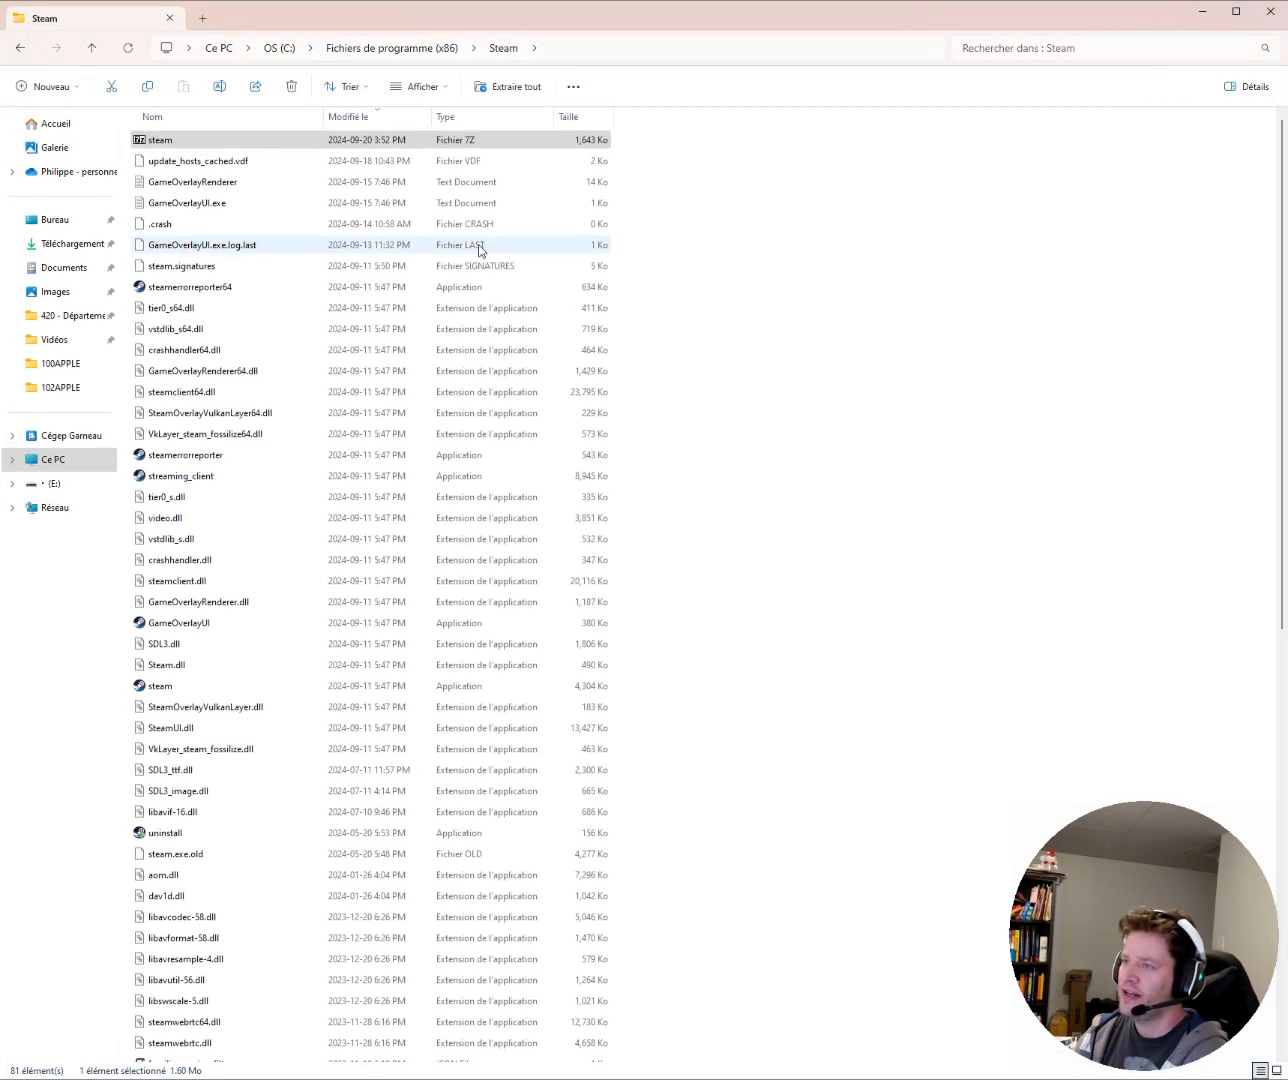
Compress the Nouveau dossier folder, the Idee archive and the IMG_5831 image in Bureau into one ZIP, keeping the name Nouveau dossier.
left_click(75, 132)
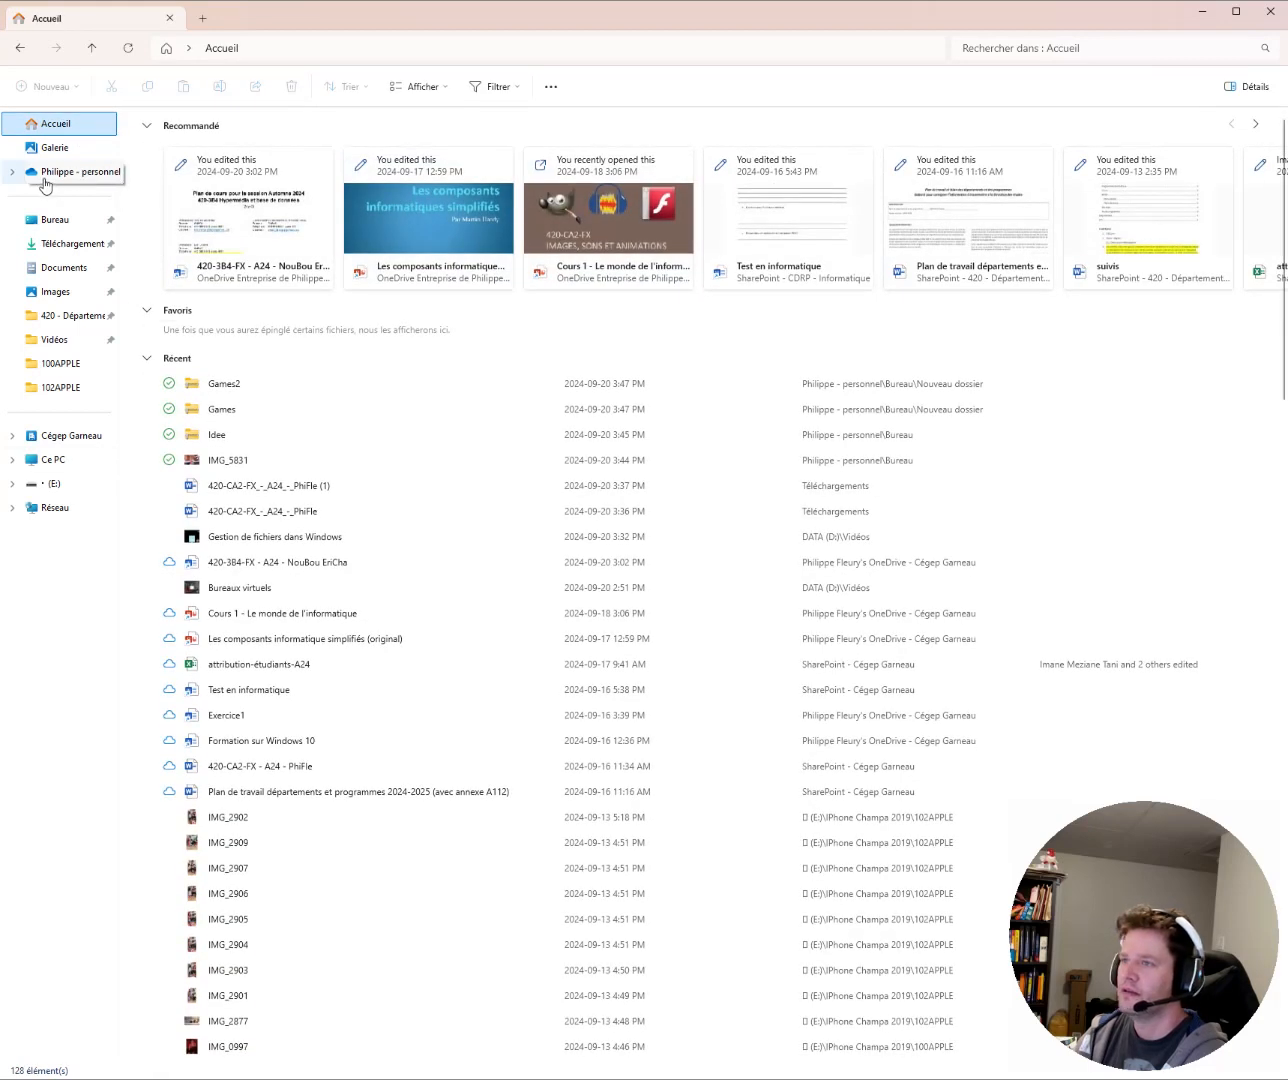
left_click(55, 221)
left_click_drag(822, 370, 429, 177)
right_click(428, 178)
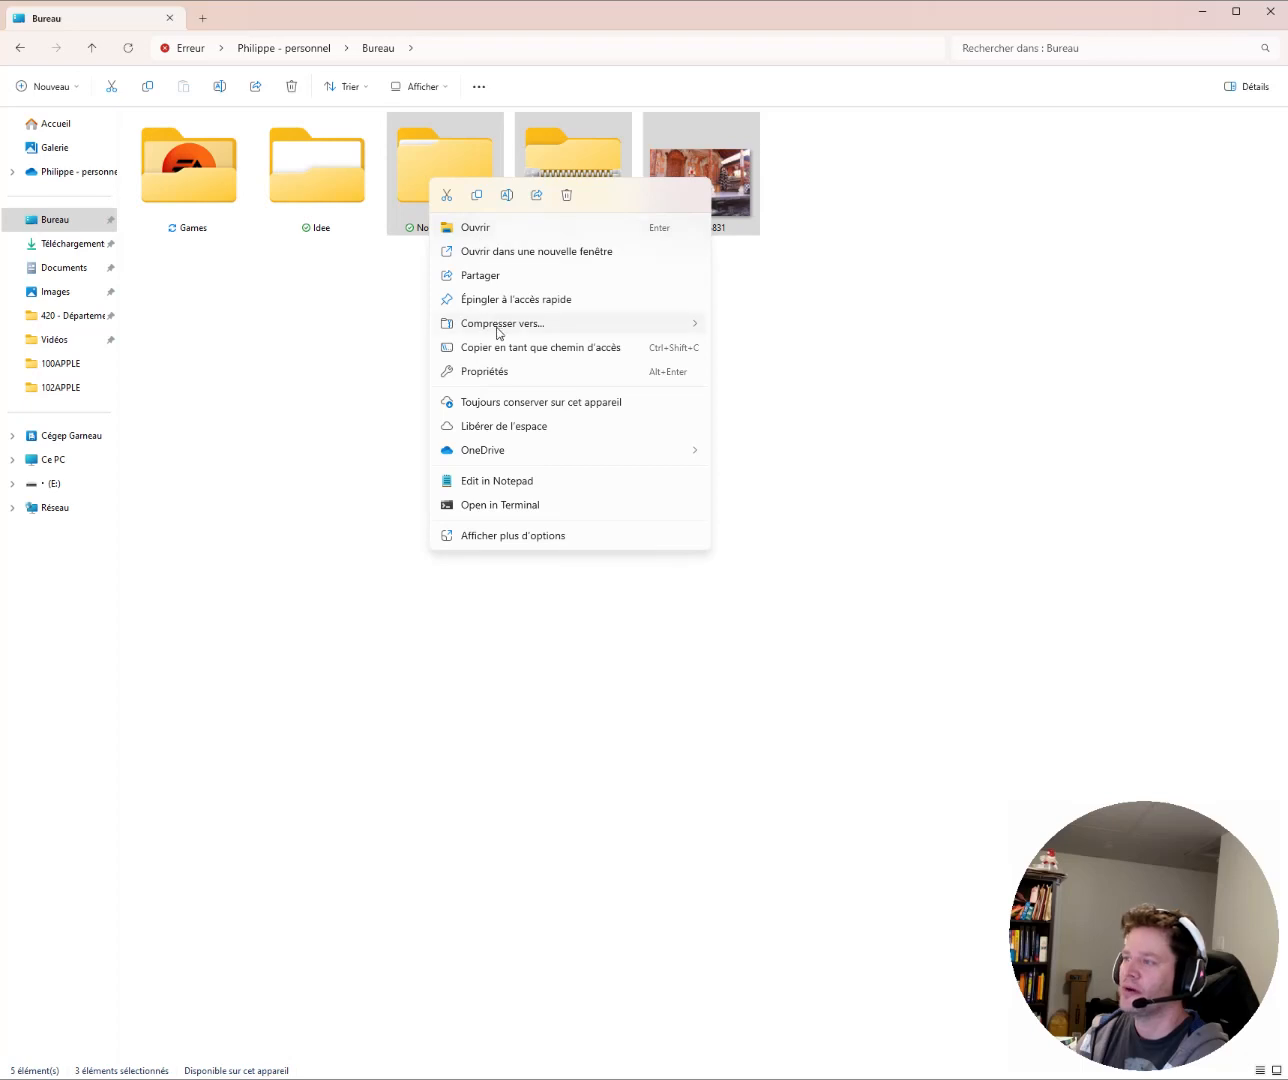
mouse_move(501, 323)
left_click(780, 326)
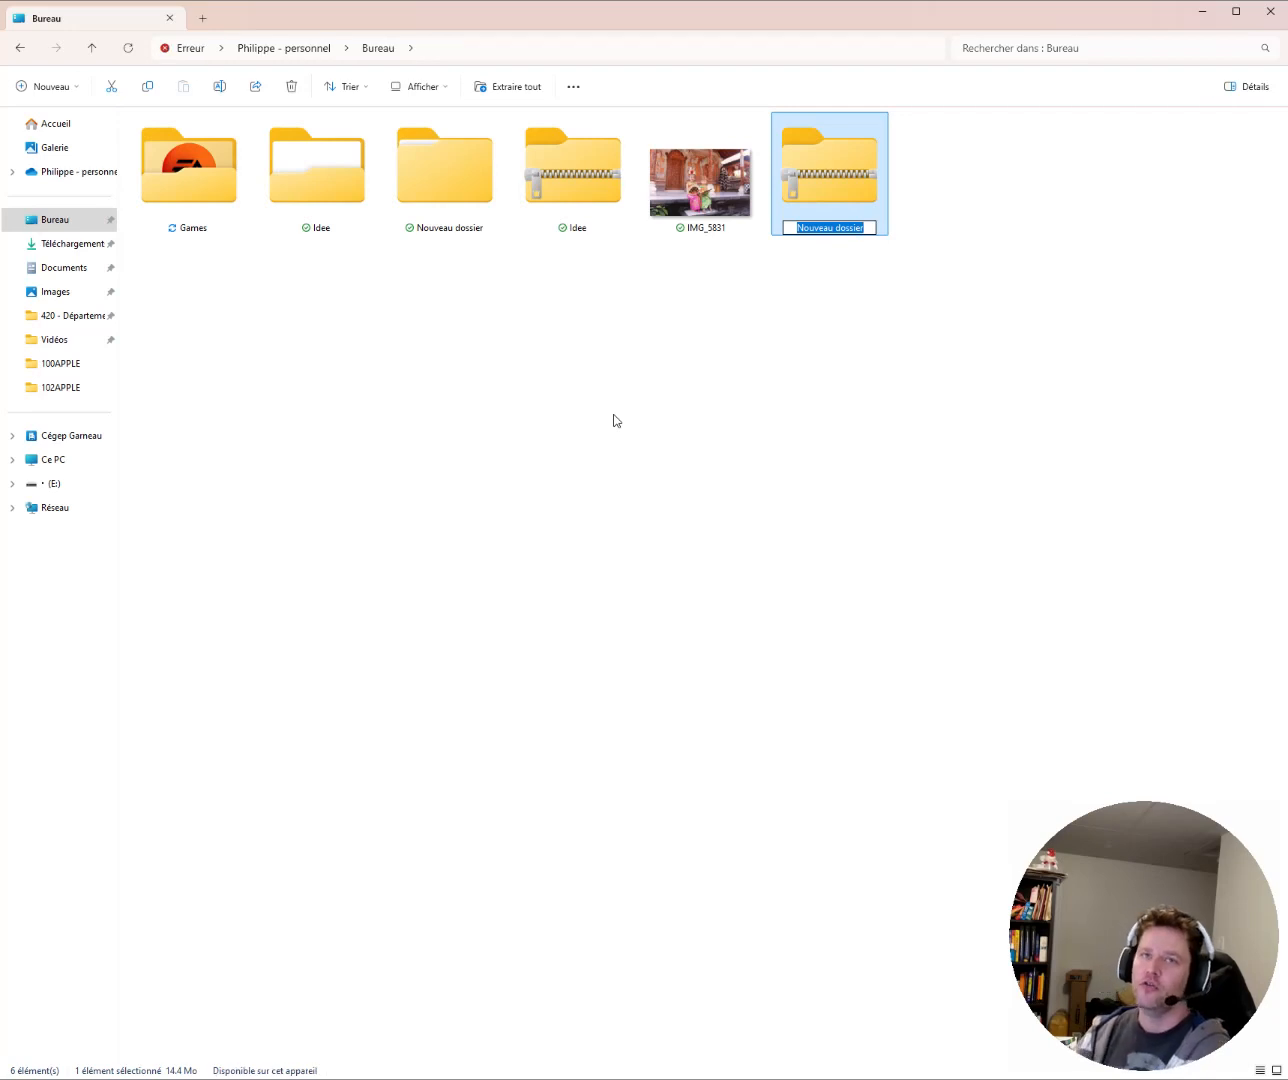
left_click(844, 251)
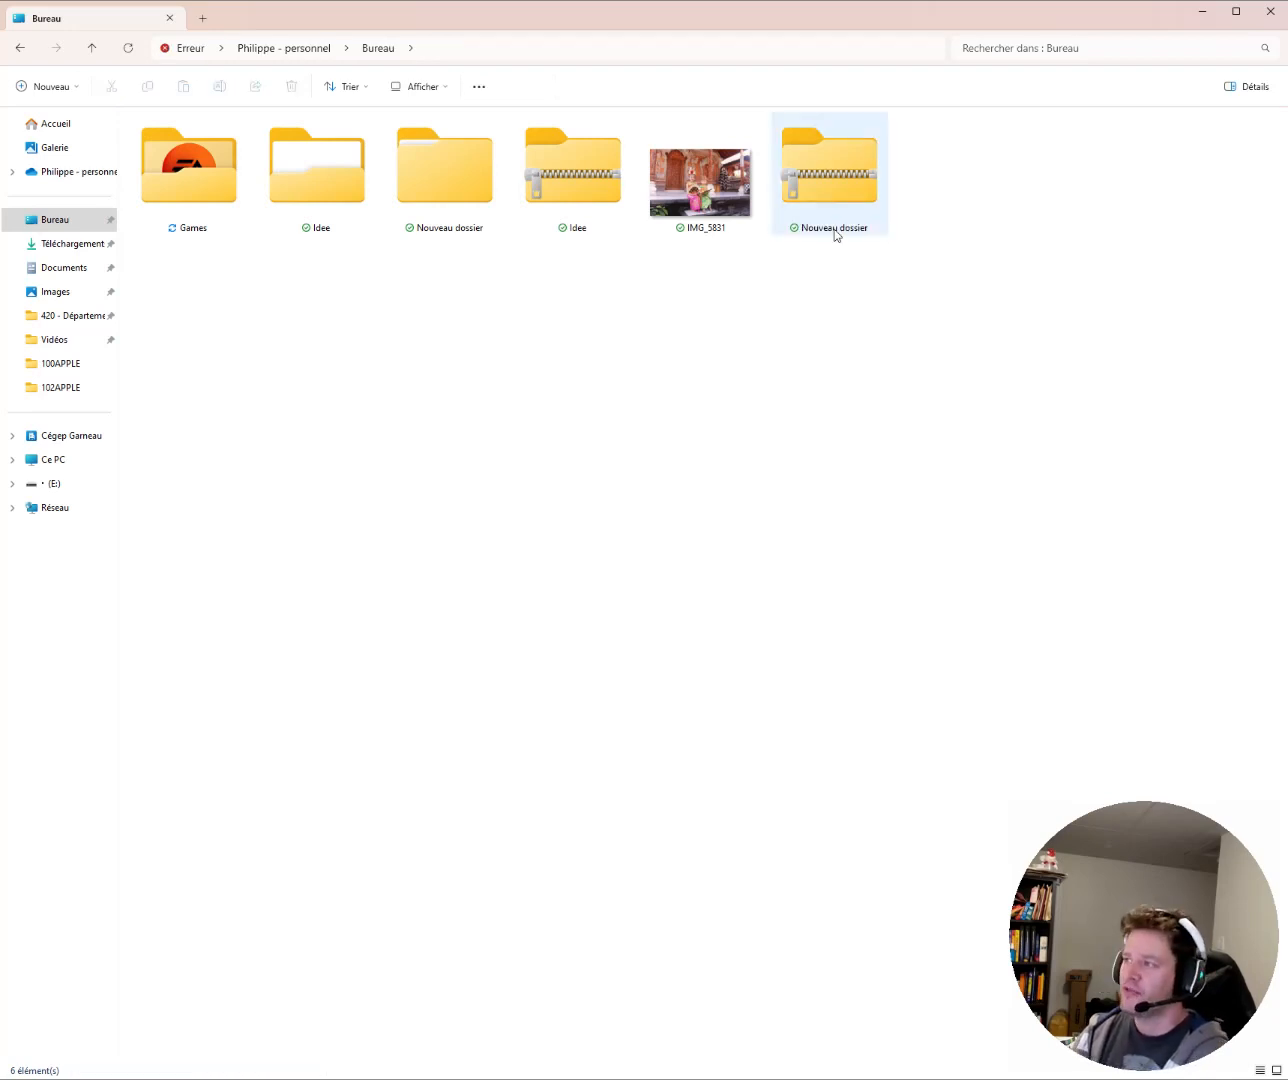
mouse_move(844, 201)
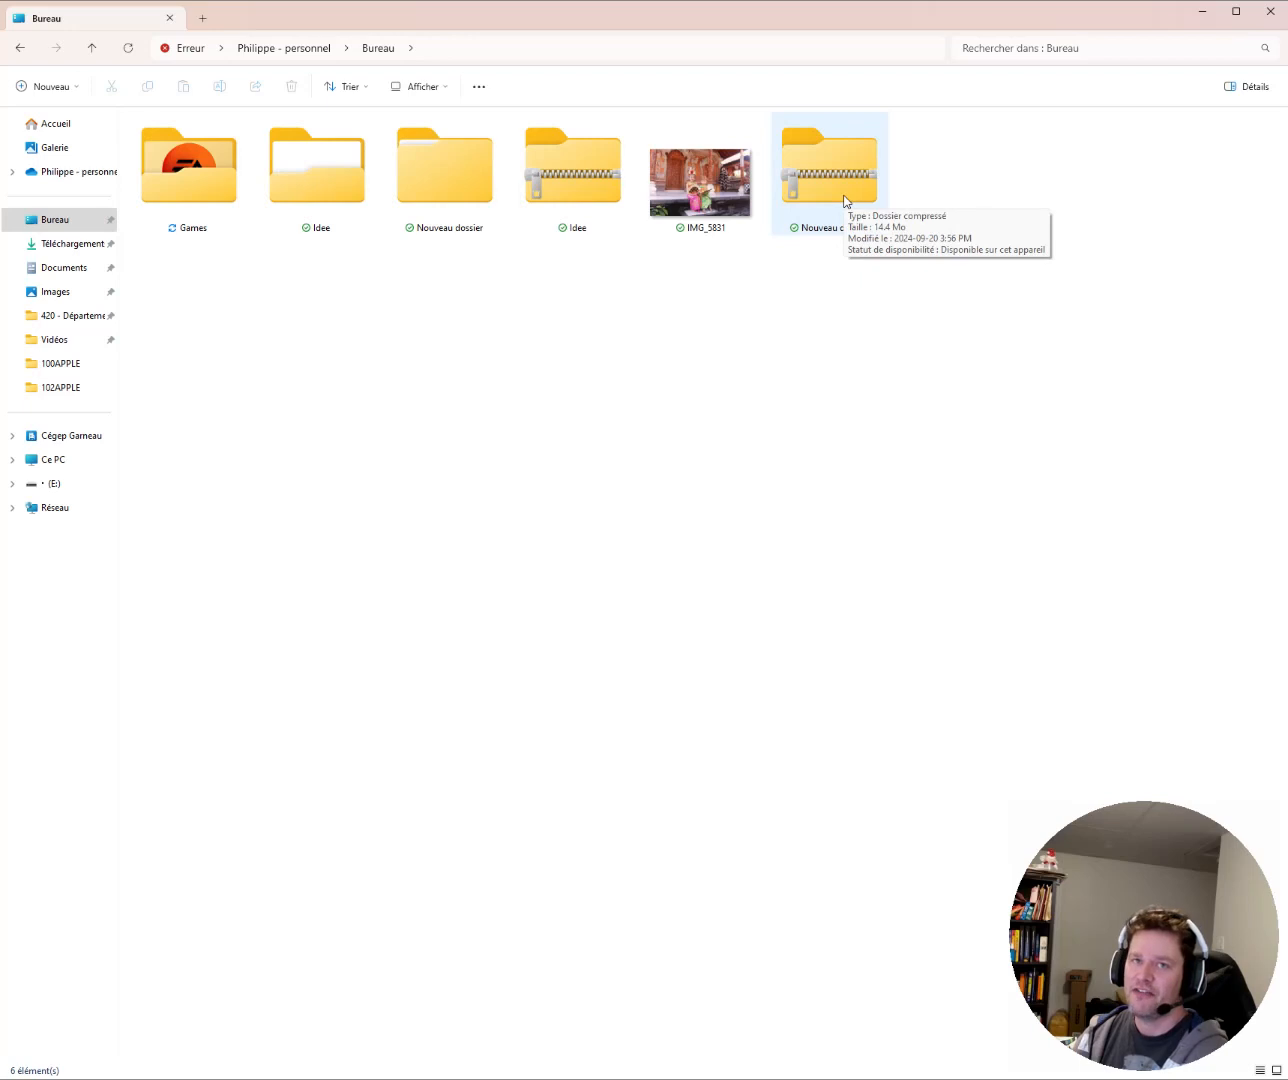
Duplicate the IMG_5831 image in the Bureau folder.
mouse_move(716, 190)
left_mouse_down()
mouse_move(760, 231)
mouse_move(822, 167)
mouse_move(691, 197)
left_mouse_up()
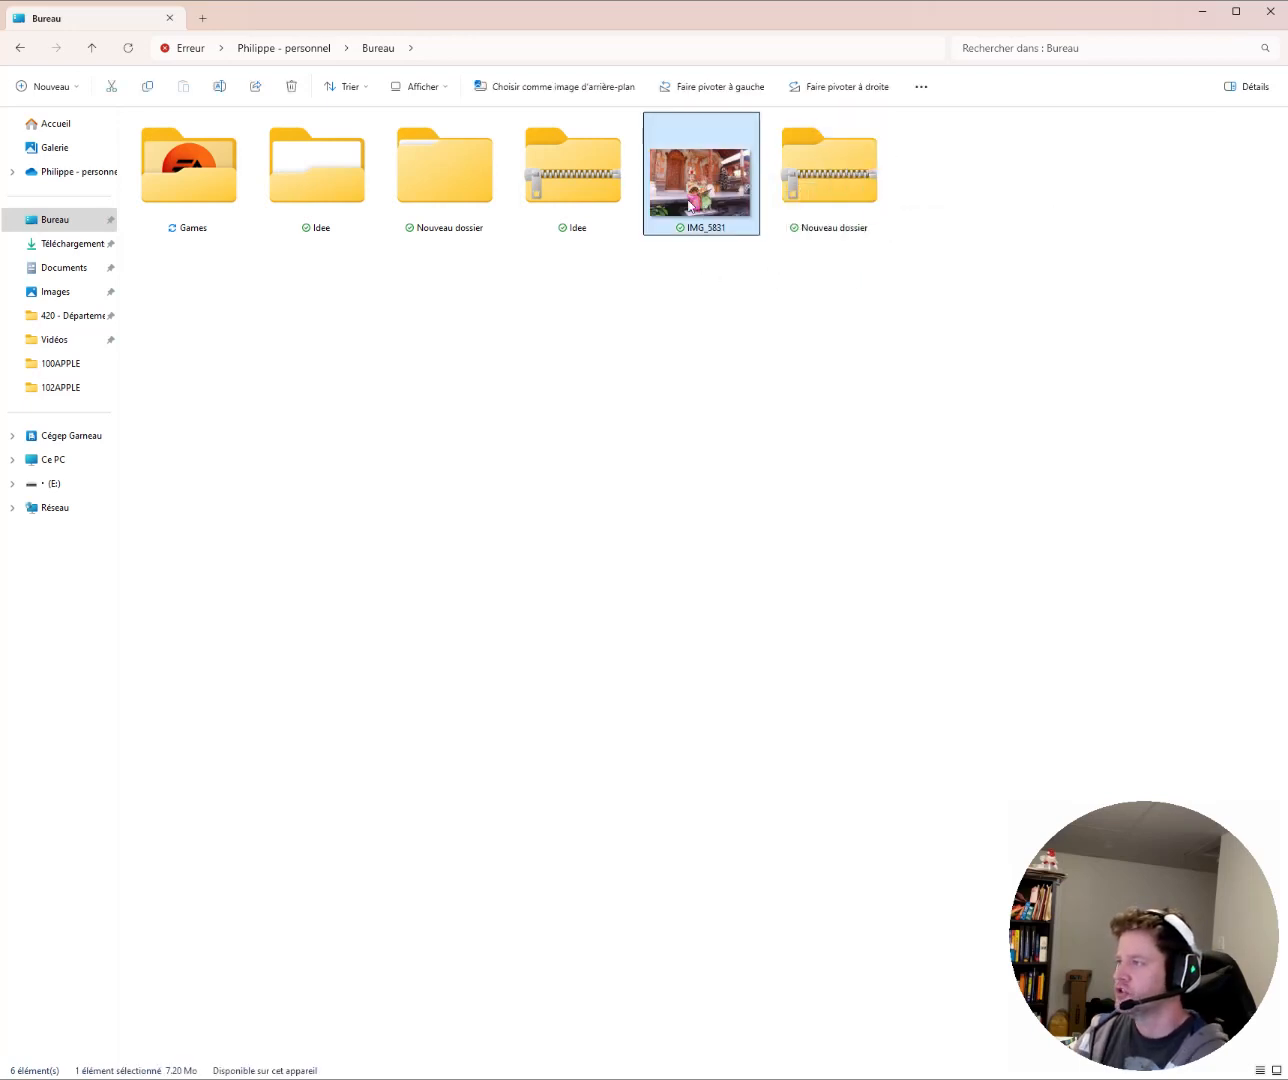
key("ctrl+c")
key("ctrl+v")
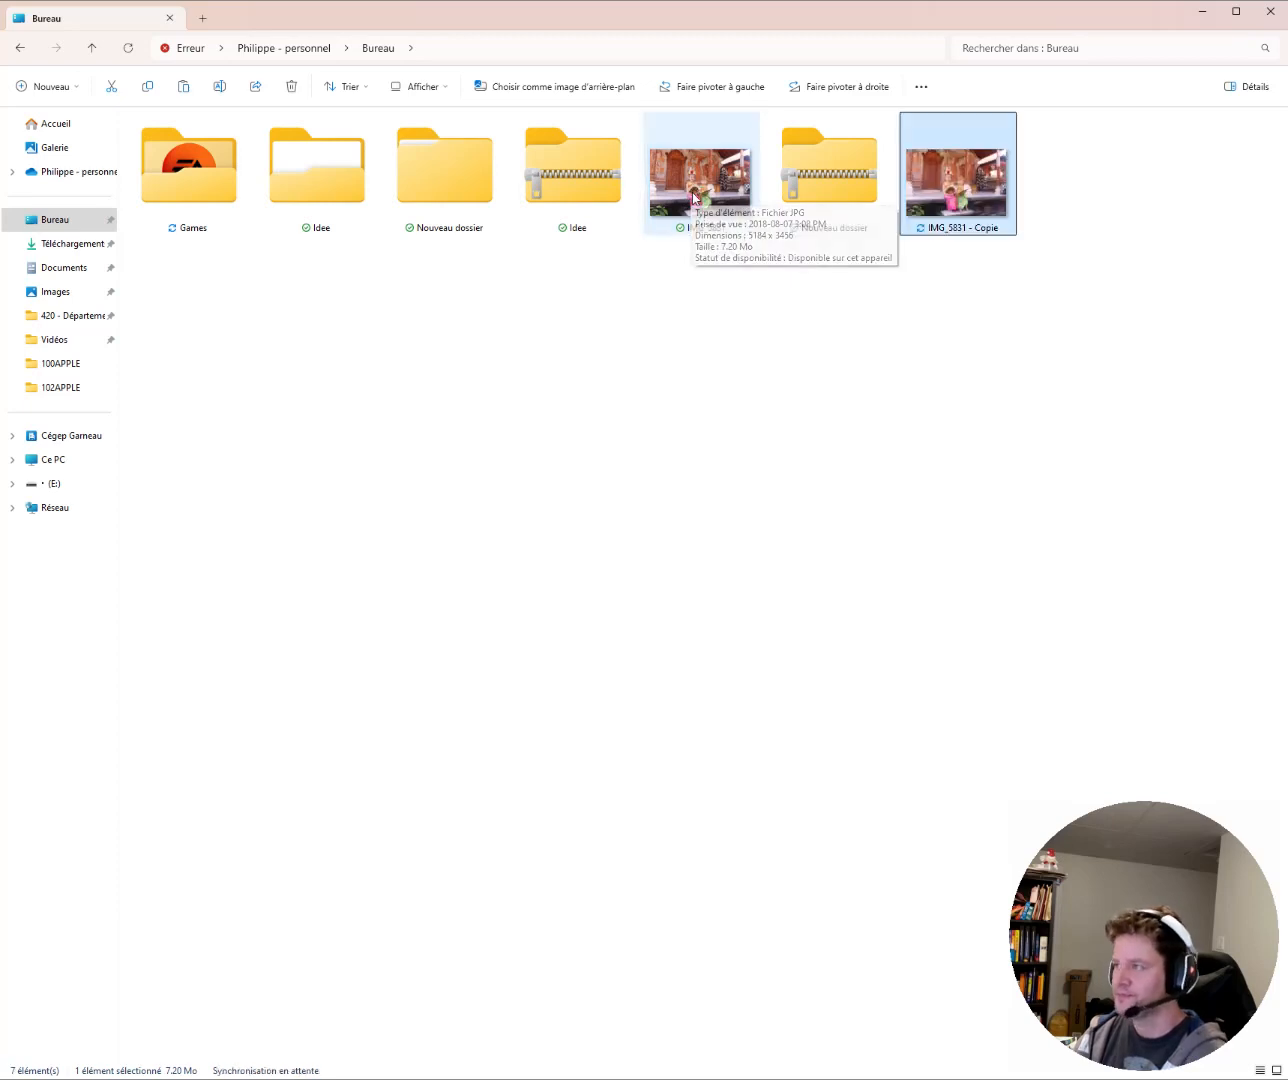
Add IMG_5831 - Copie to the Nouveau dossier ZIP archive, check the archive's contents, and return to the Bureau folder.
left_click_drag(716, 189, 971, 181)
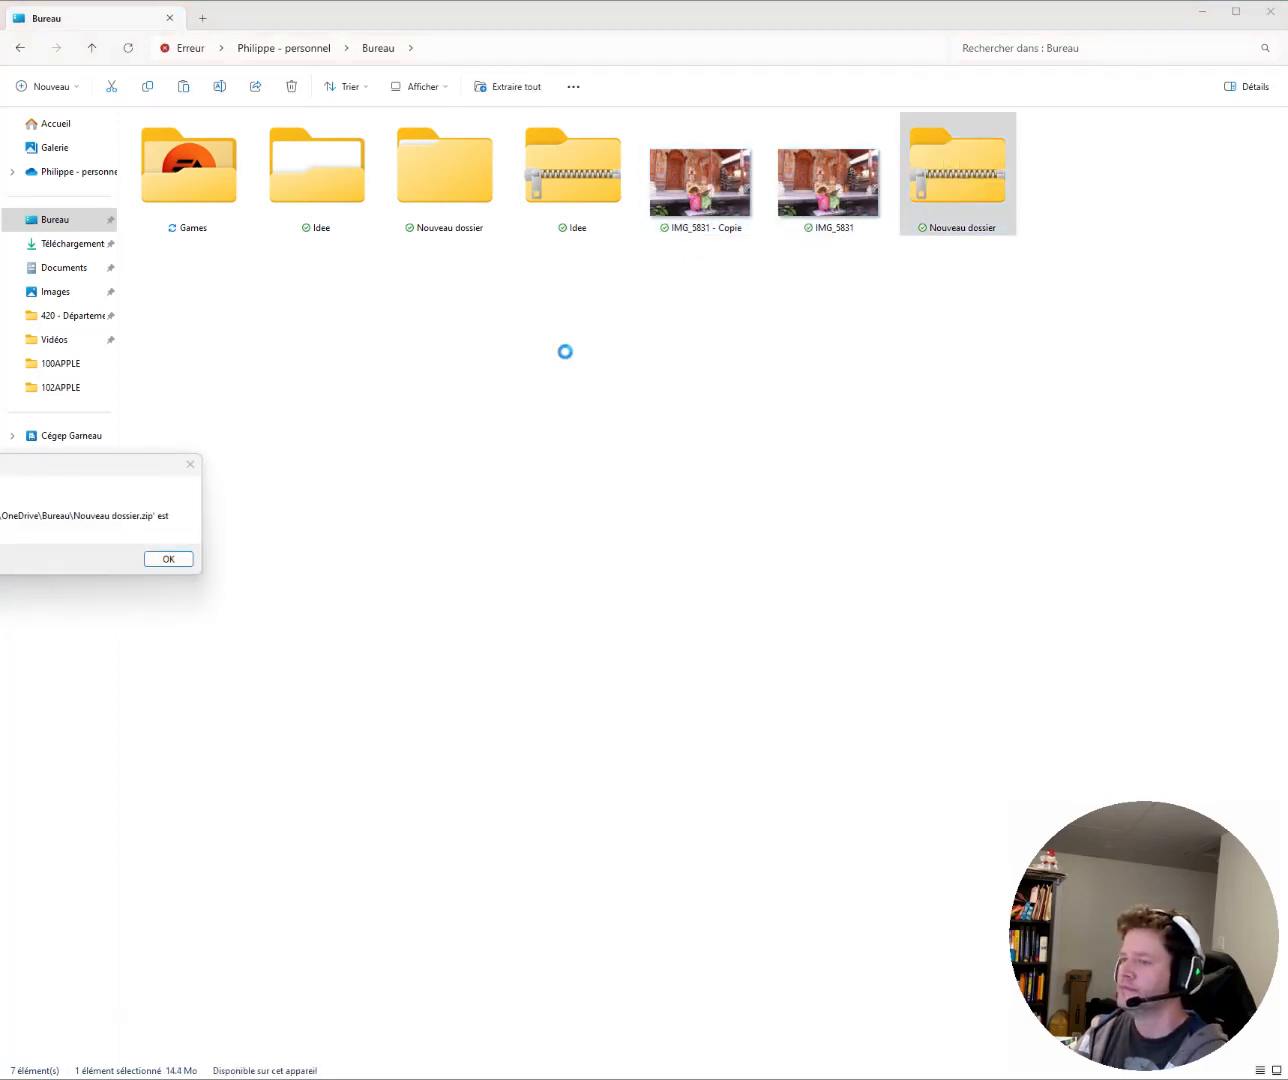
left_click(163, 561)
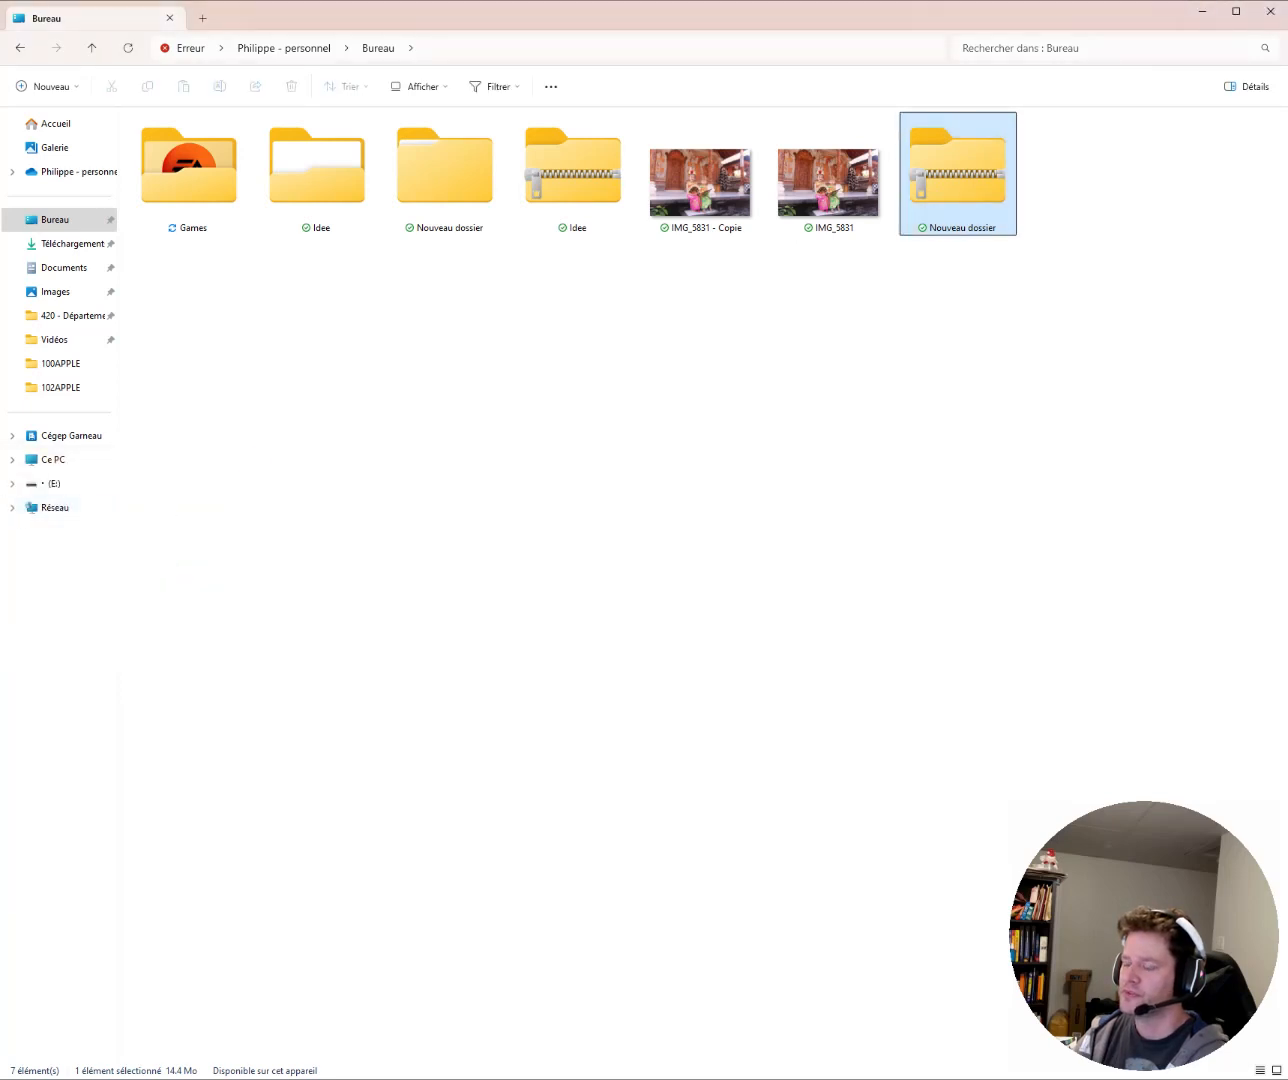
left_click(127, 604)
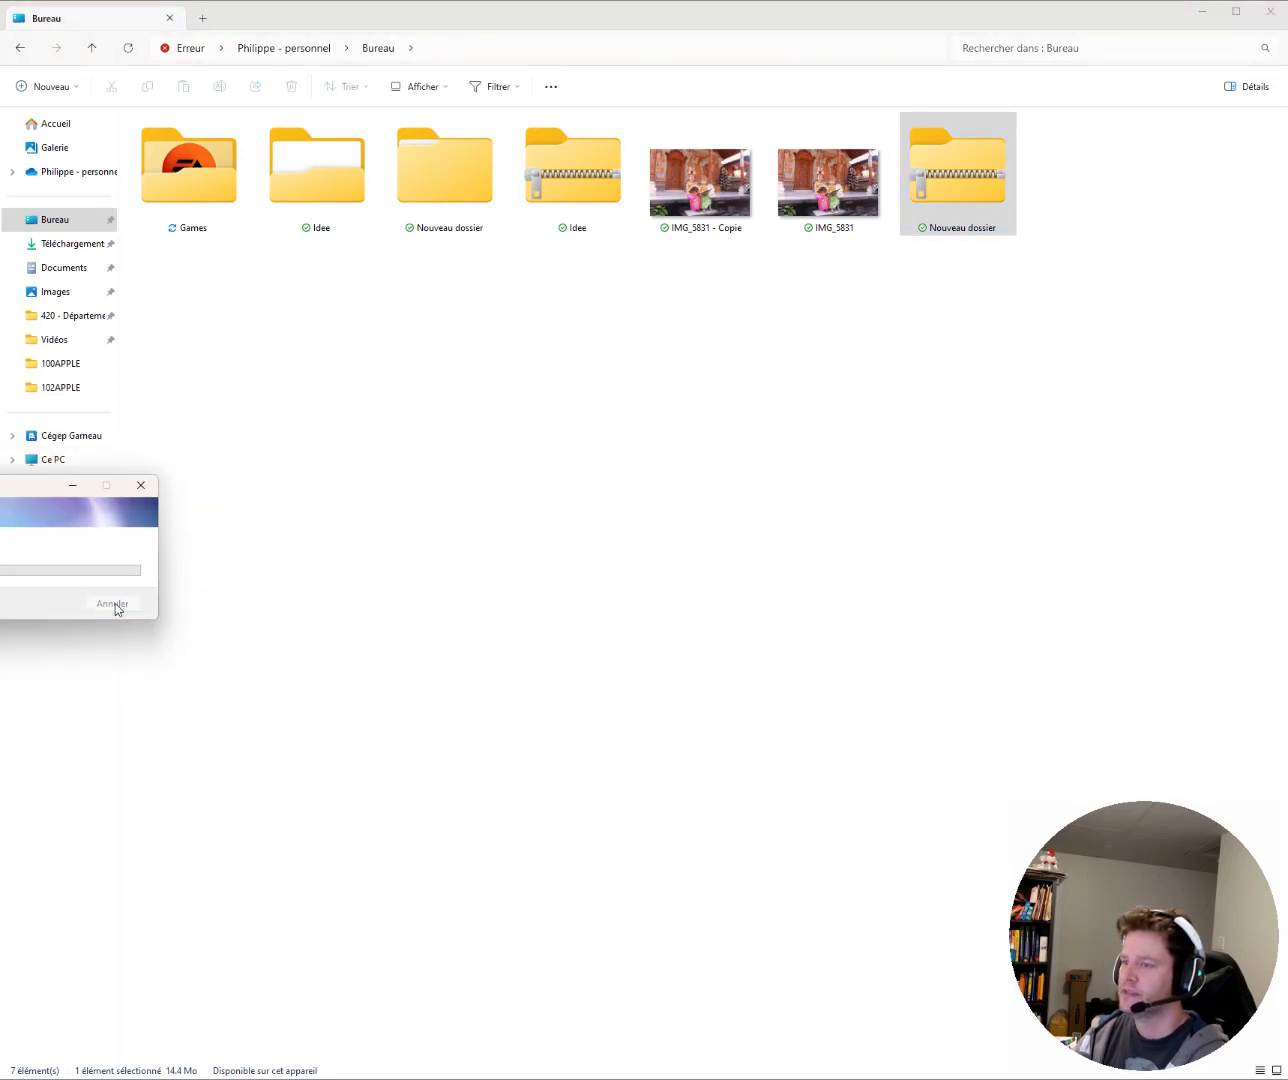
left_click(967, 185)
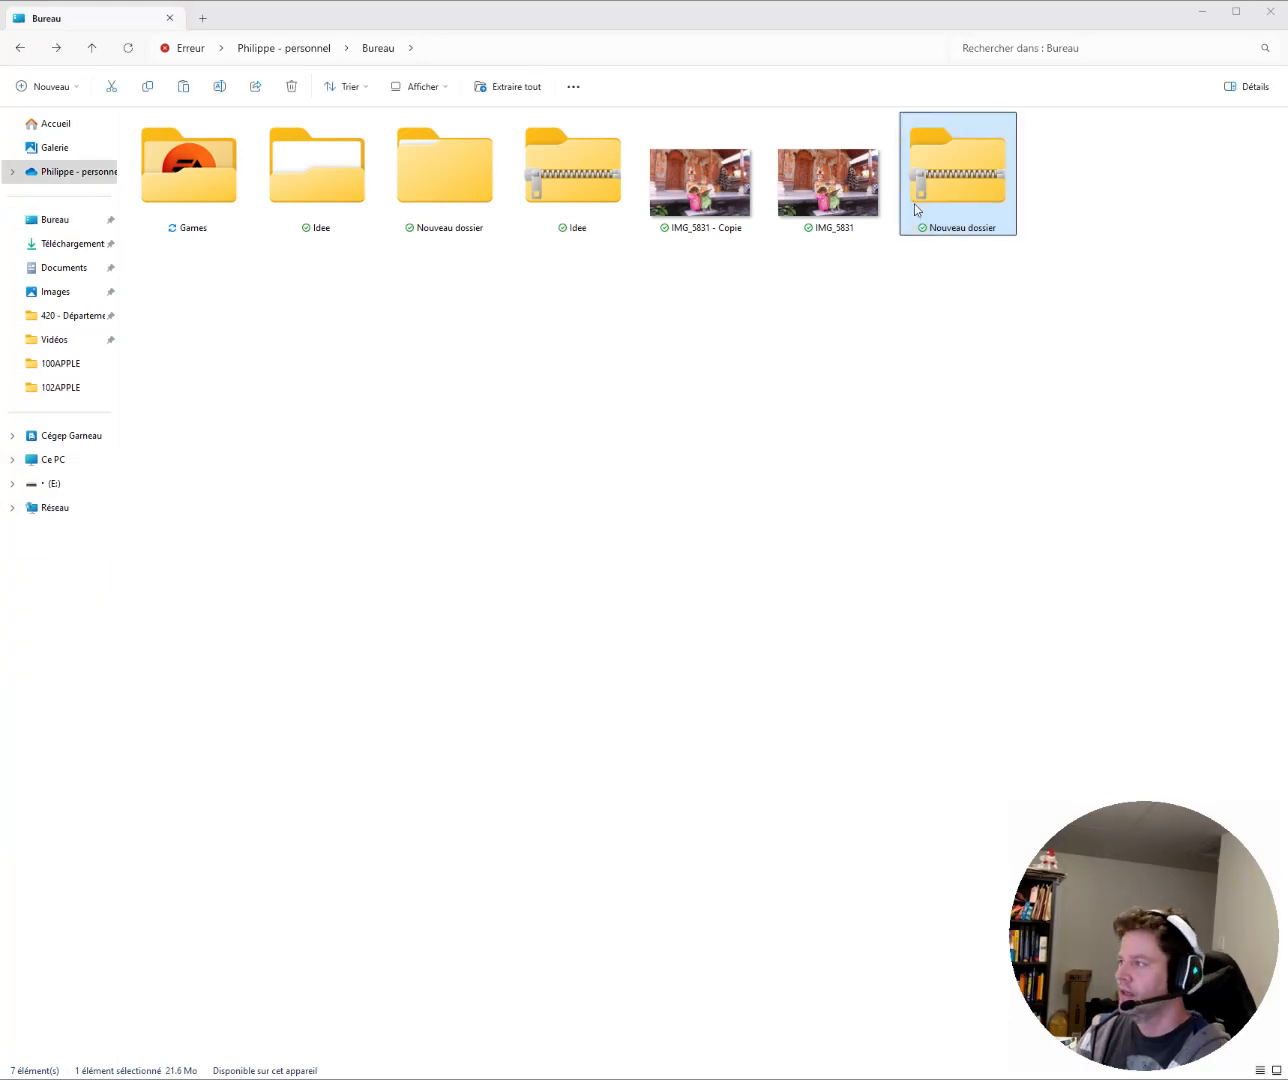
double_click(944, 170)
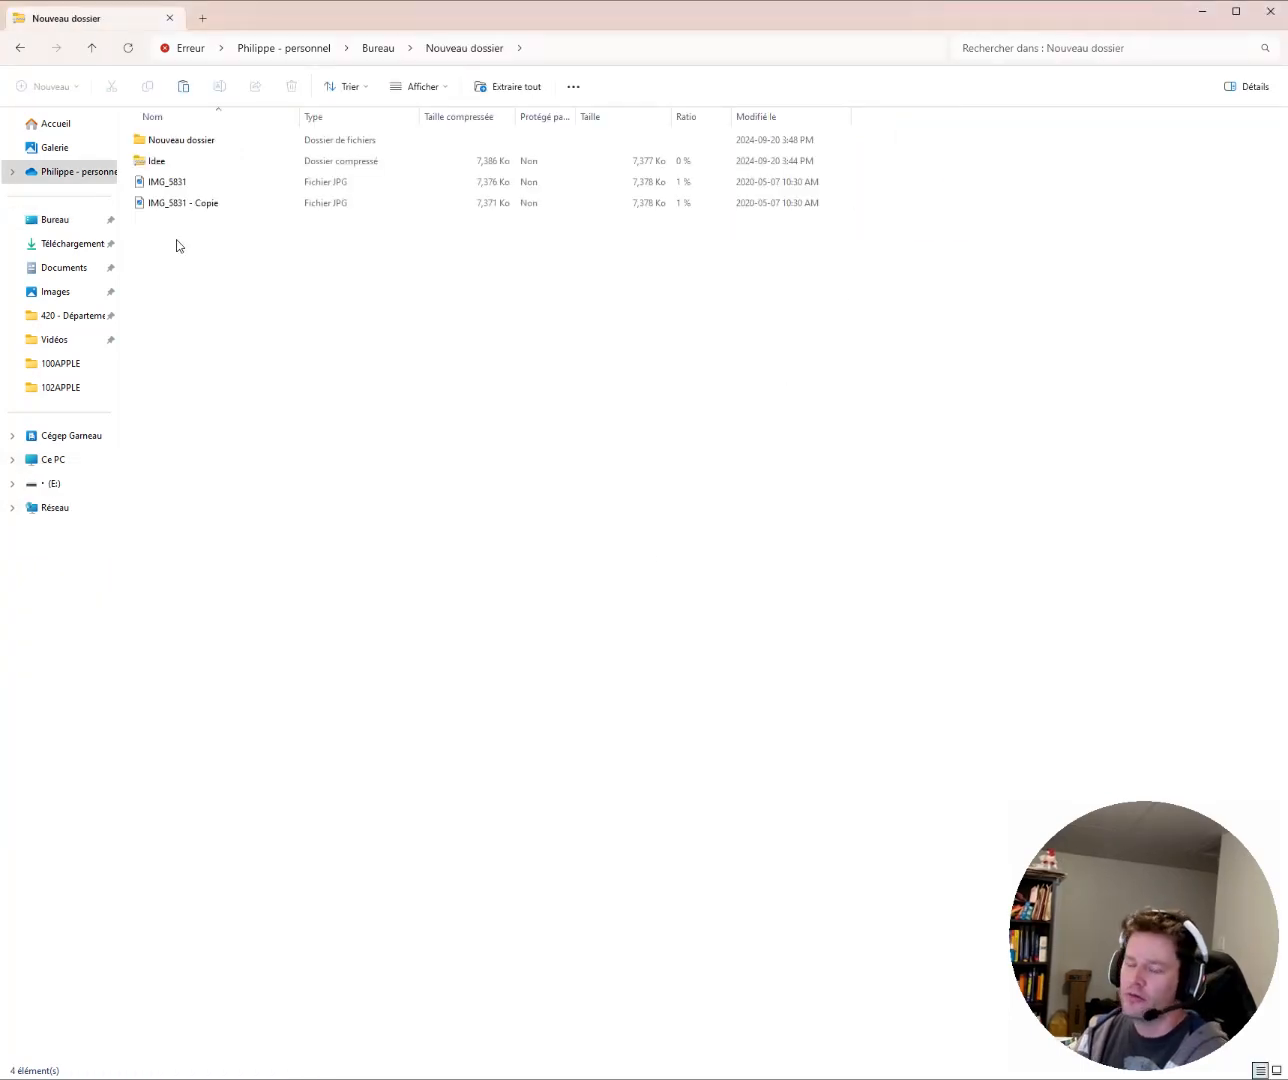
key("alt+Left")
Select the Idee folder, the Idee archive and the IMG_5831 image together as non-adjacent items.
left_click(830, 196)
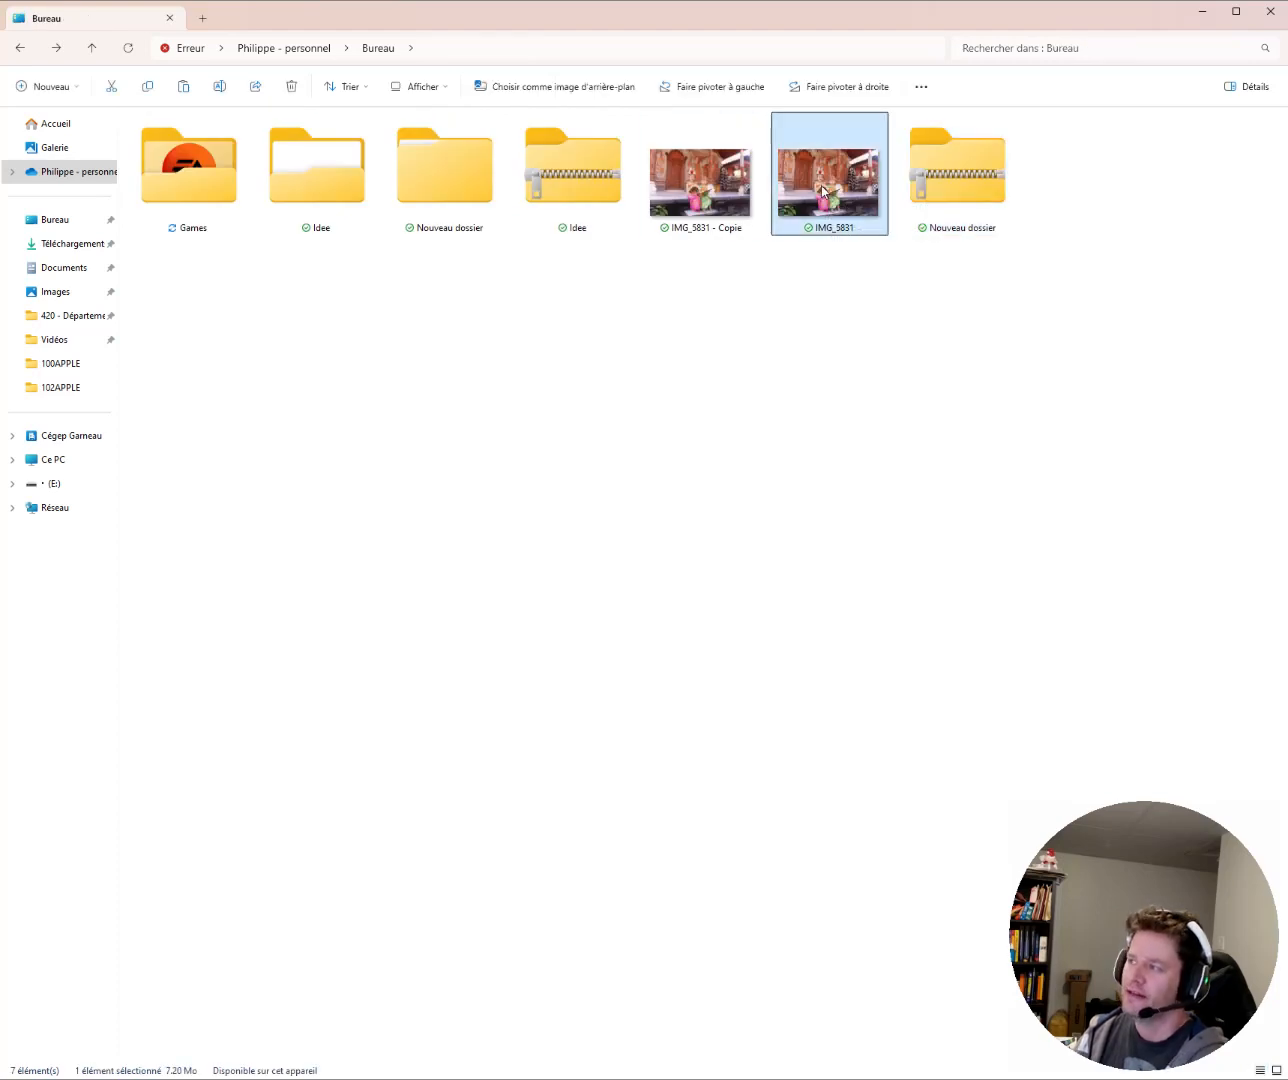
left_click(818, 328)
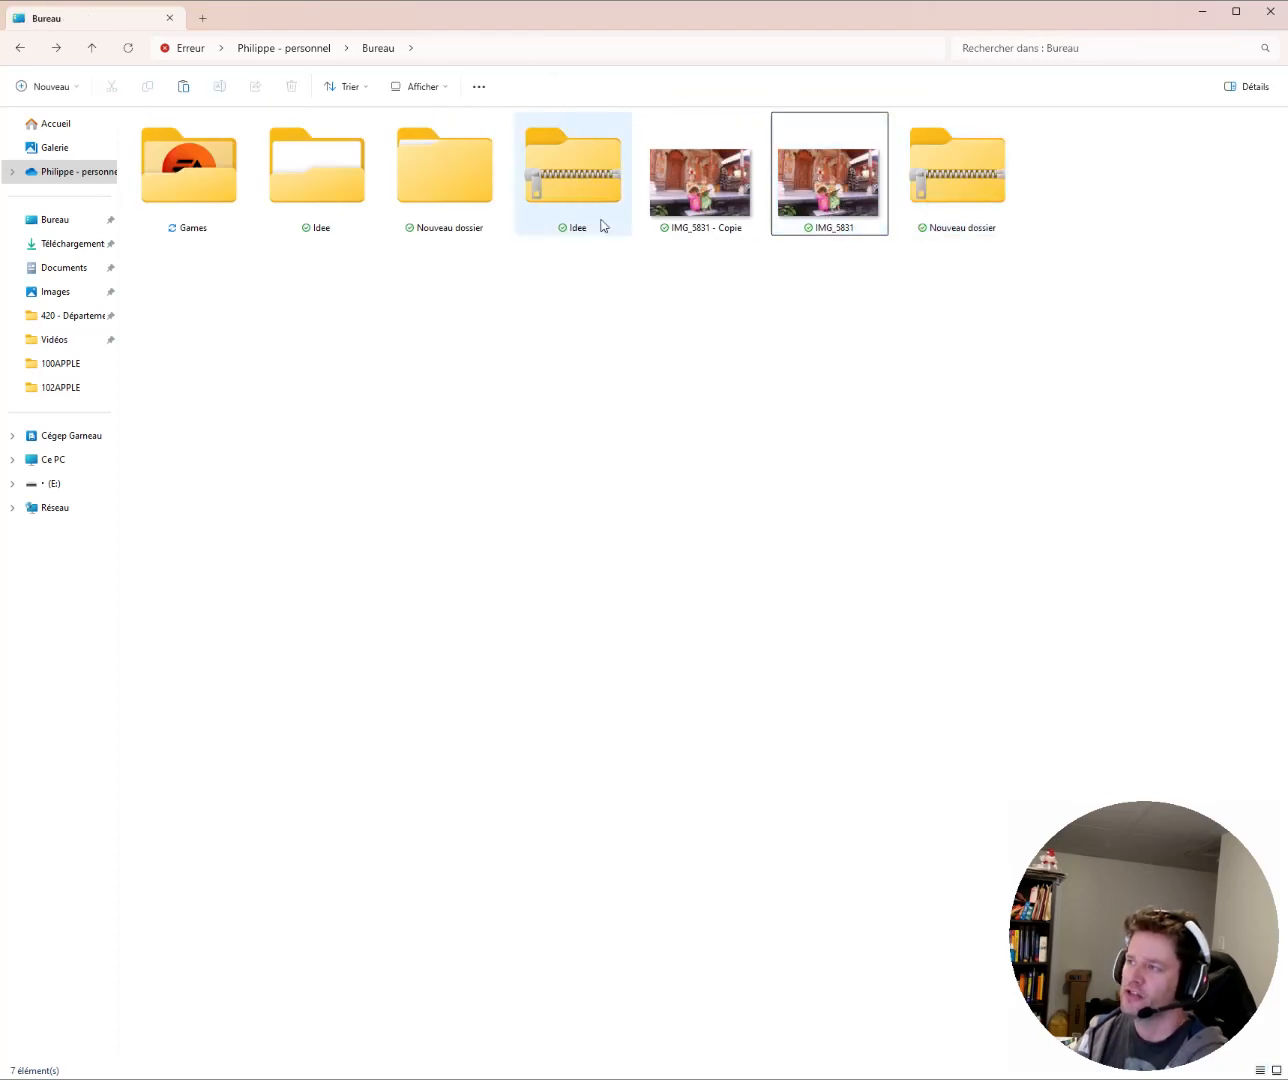
left_click(342, 190)
left_click(572, 175, "ctrl")
left_click(800, 178, "ctrl")
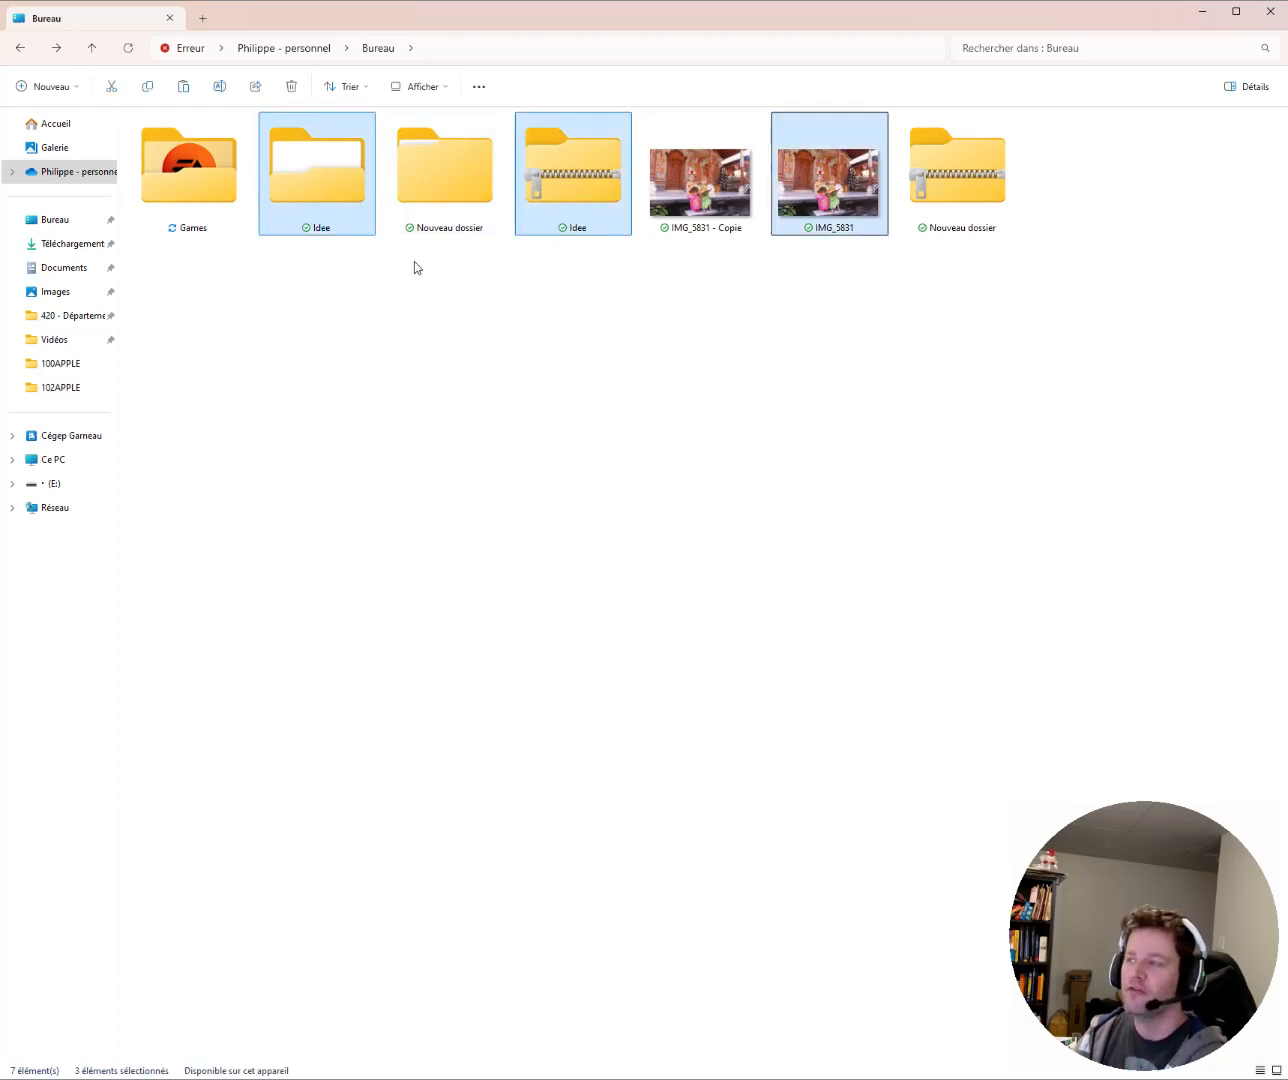
Replace the selection with the Idee archive, IMG_5831 - Copie and IMG_5831.
left_click(607, 348)
left_click_drag(572, 318, 723, 315)
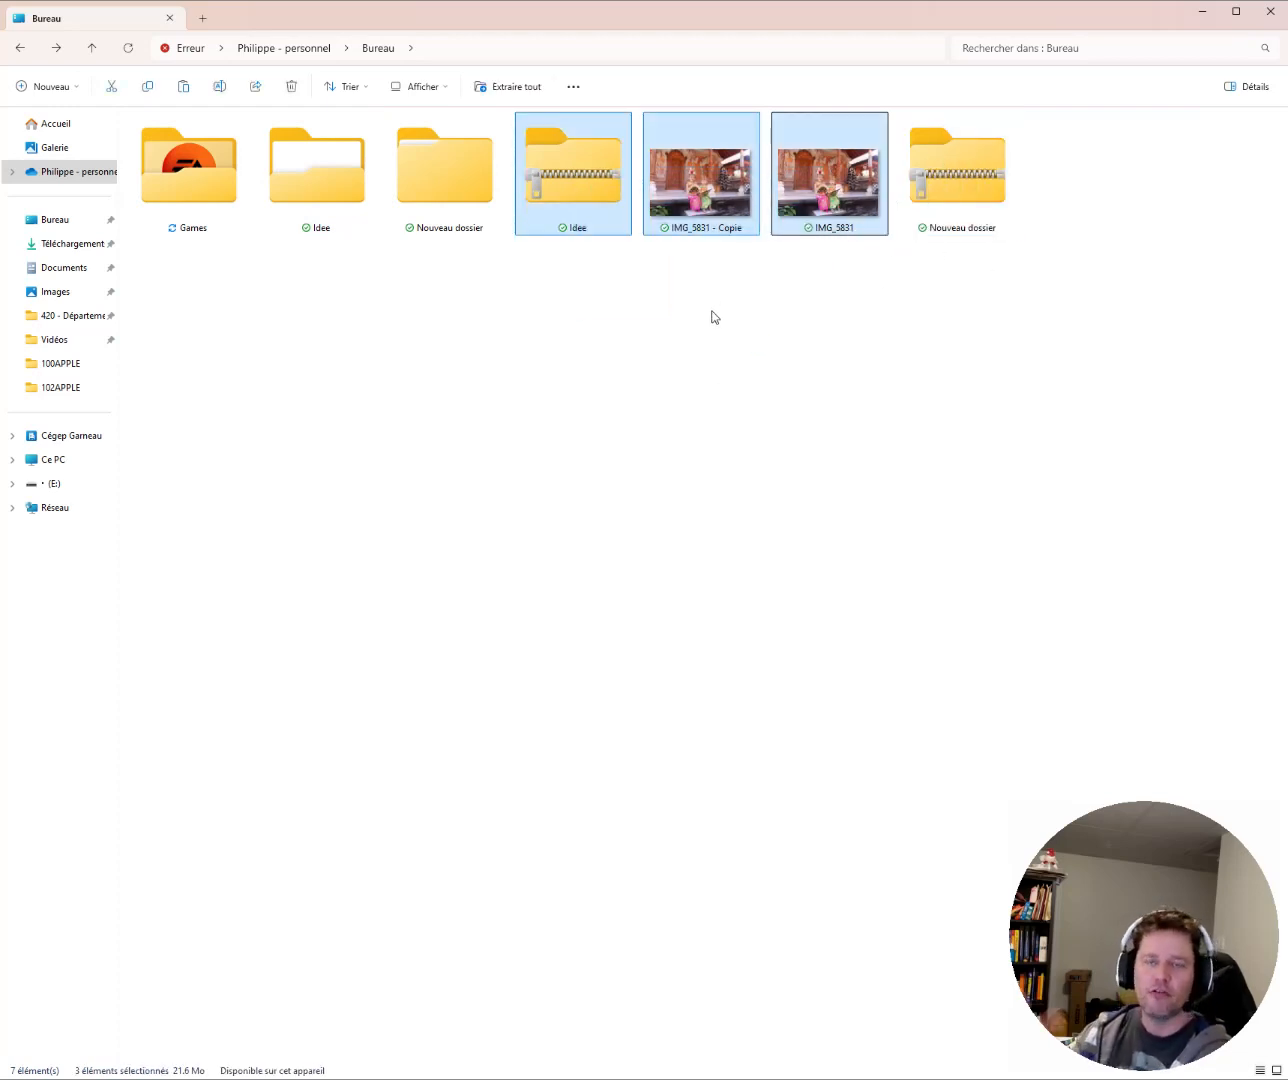